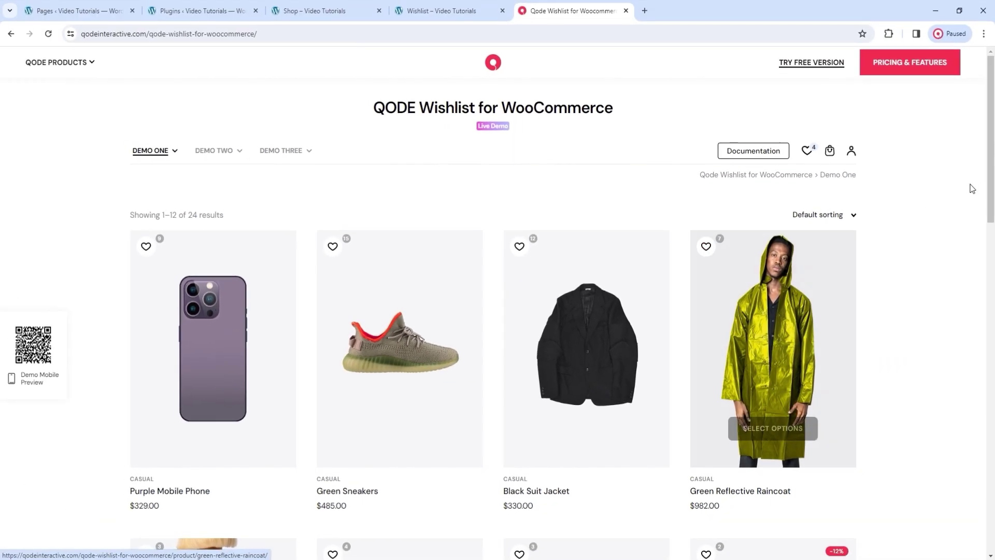
Browse the demo shop's product list and add the Print T-Shirt to My Wishlist.
scroll(993, 200, down, 3)
drag(993, 200, 992, 378)
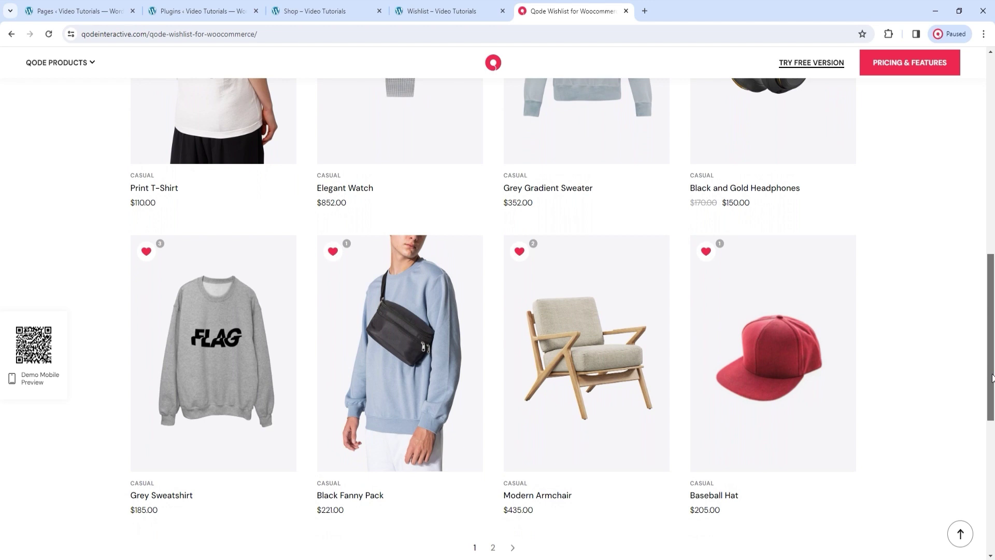
drag(992, 377, 993, 321)
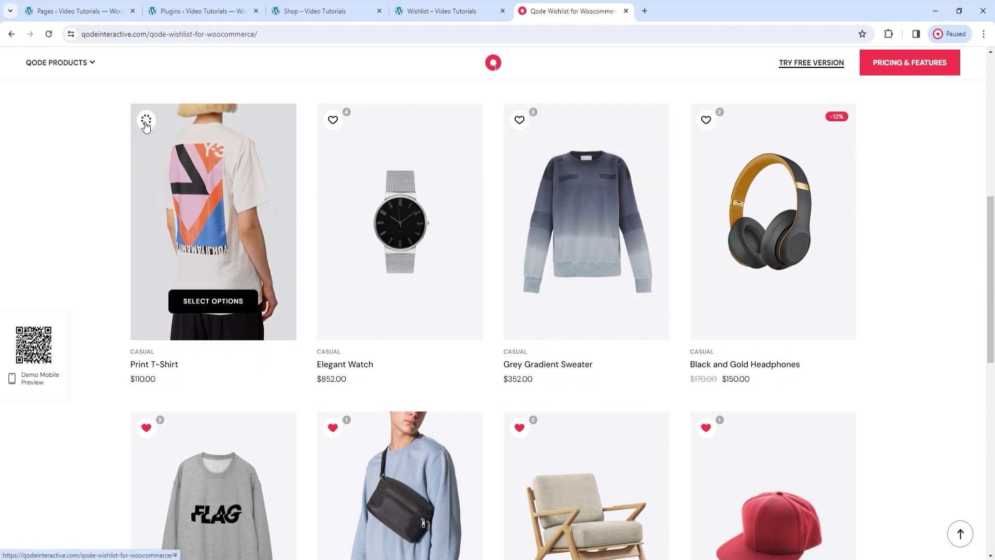
click(146, 121)
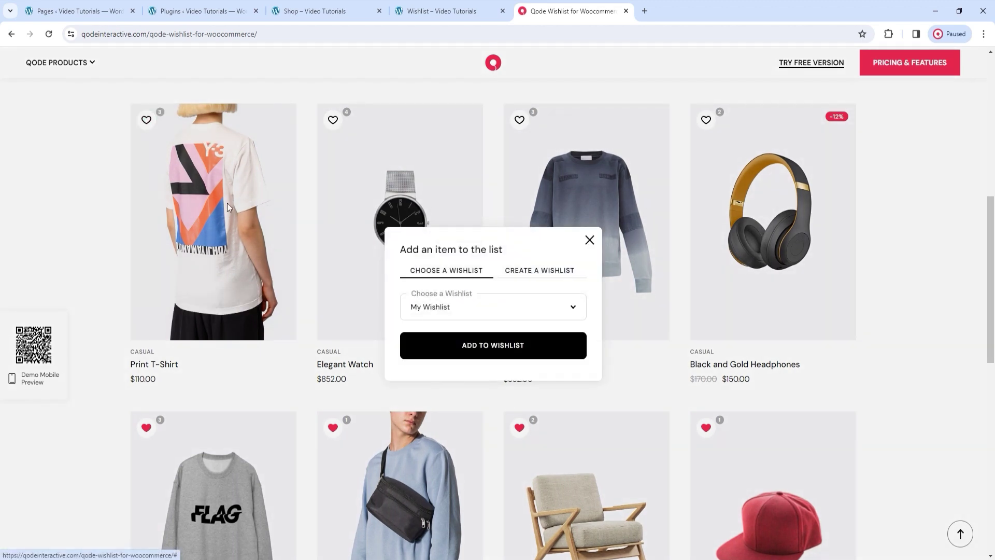
click(430, 351)
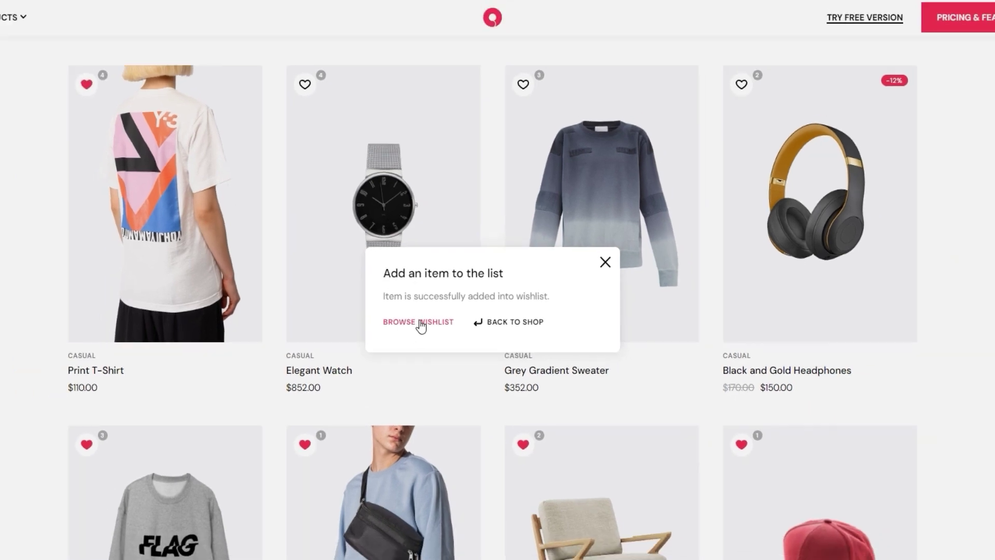
Open the demo wishlist and examine its products, list actions and the "Inspired by your list" section.
click(409, 322)
click(698, 7)
scroll(673, 199, down, 5)
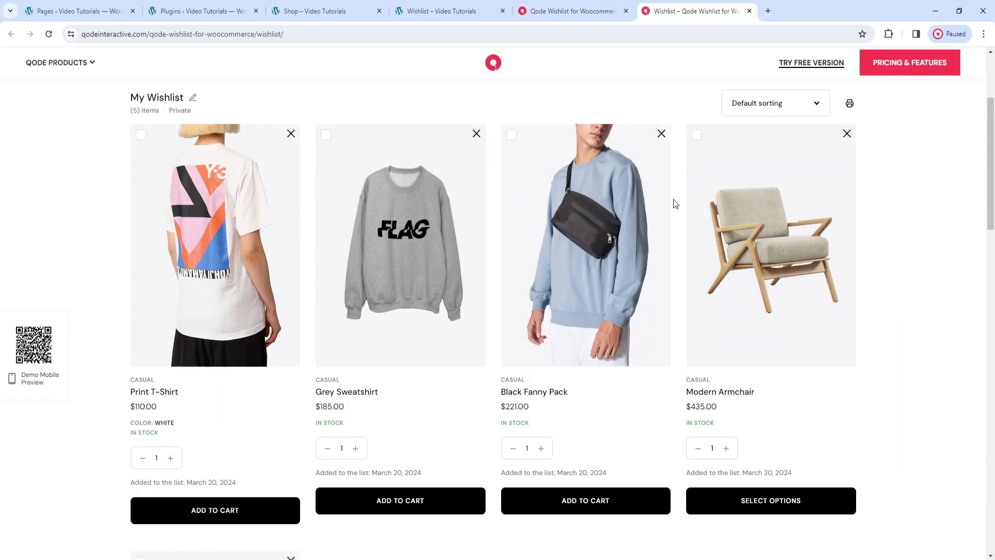
scroll(673, 204, down, 12)
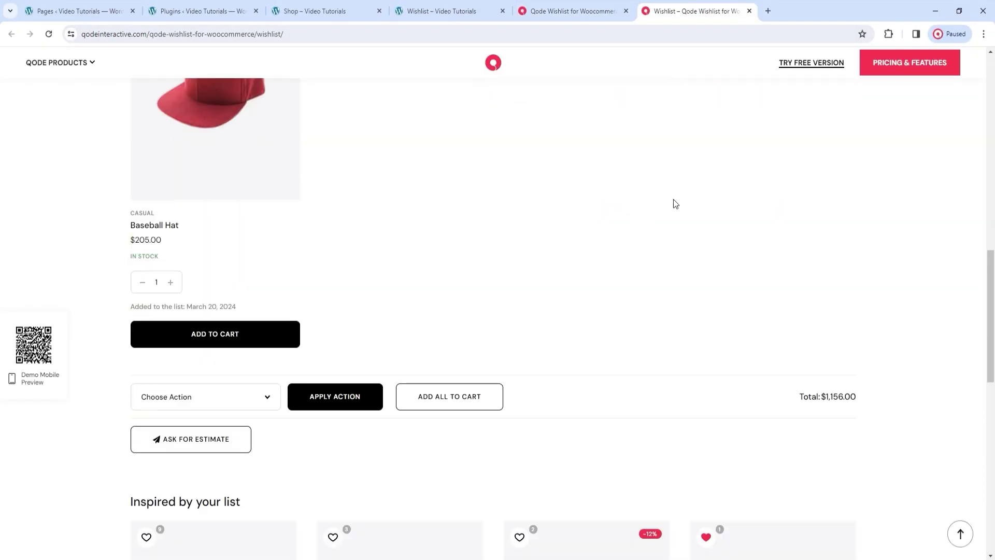
scroll(674, 200, down, 6)
scroll(674, 200, up, 3)
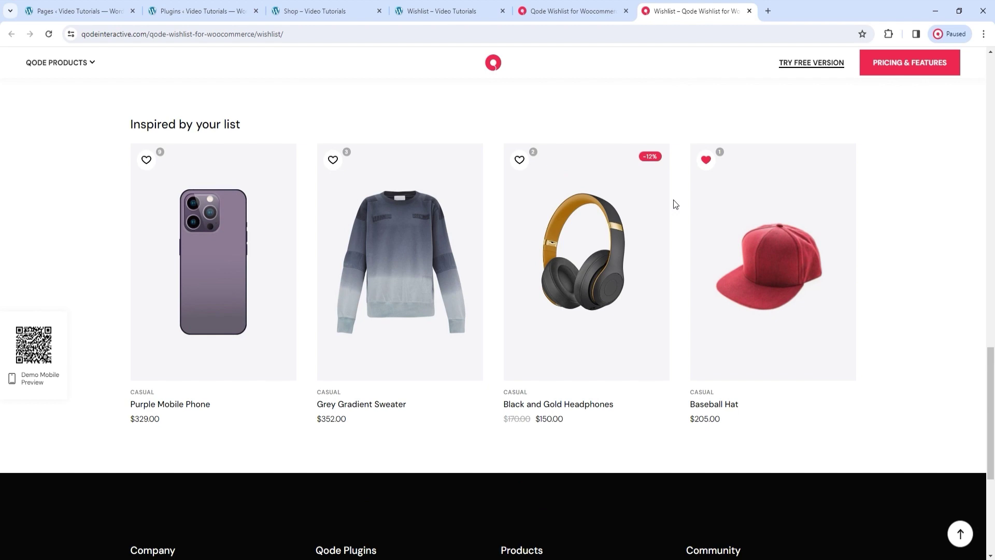
scroll(673, 200, up, 15)
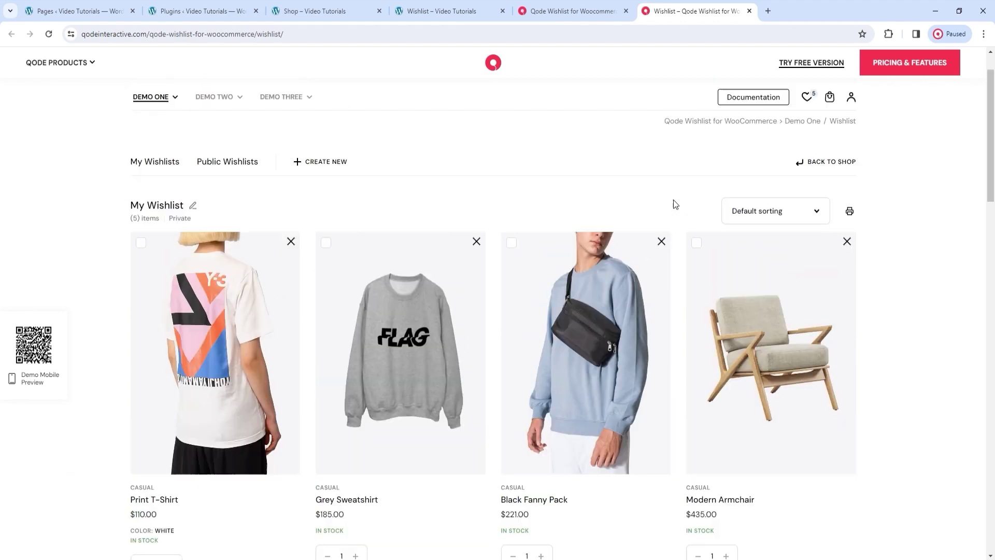
Look over the Video Tutorials Shop page, then open the Wishlist settings of Qode Plugins For WooCommerce in the WordPress admin.
click(331, 11)
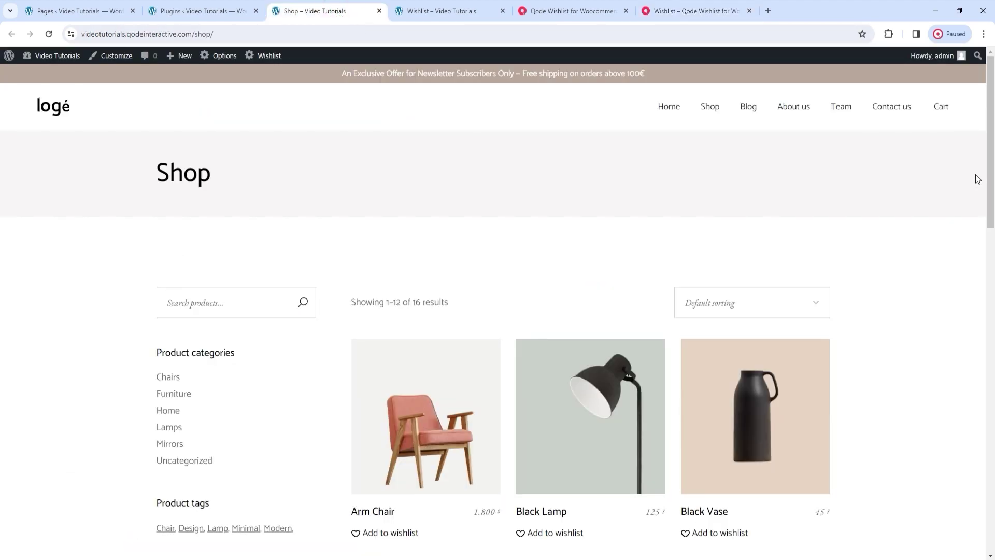
drag(992, 165, 993, 235)
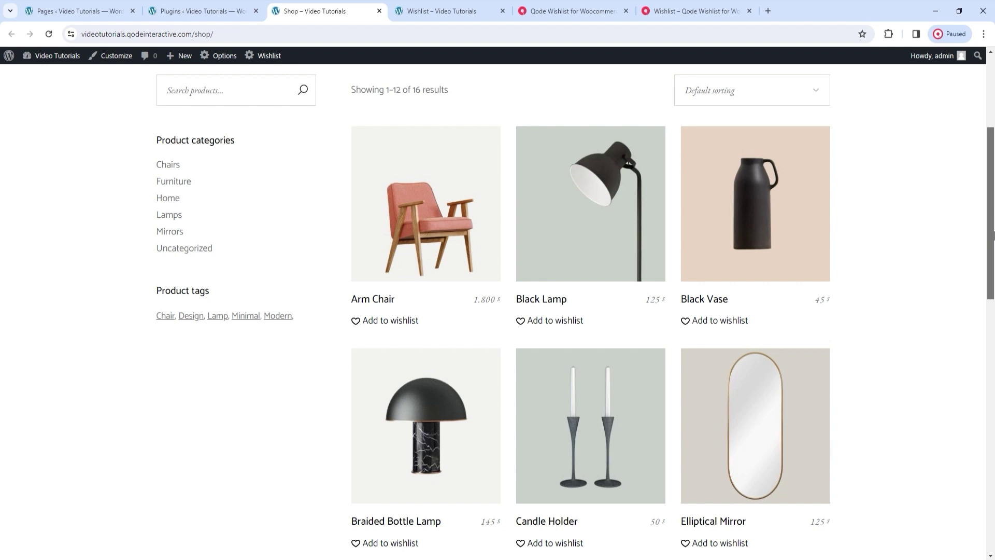
click(223, 14)
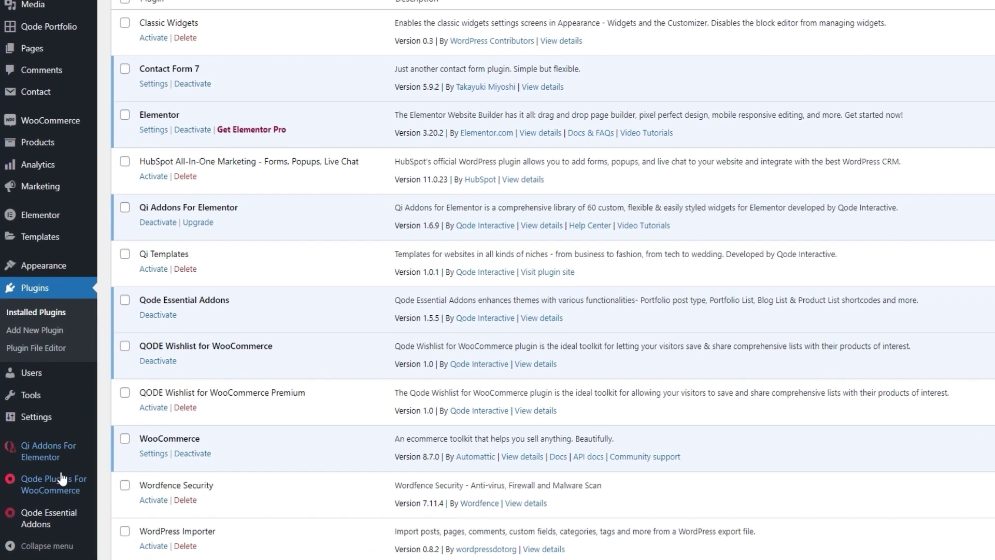
mouse_move(43, 496)
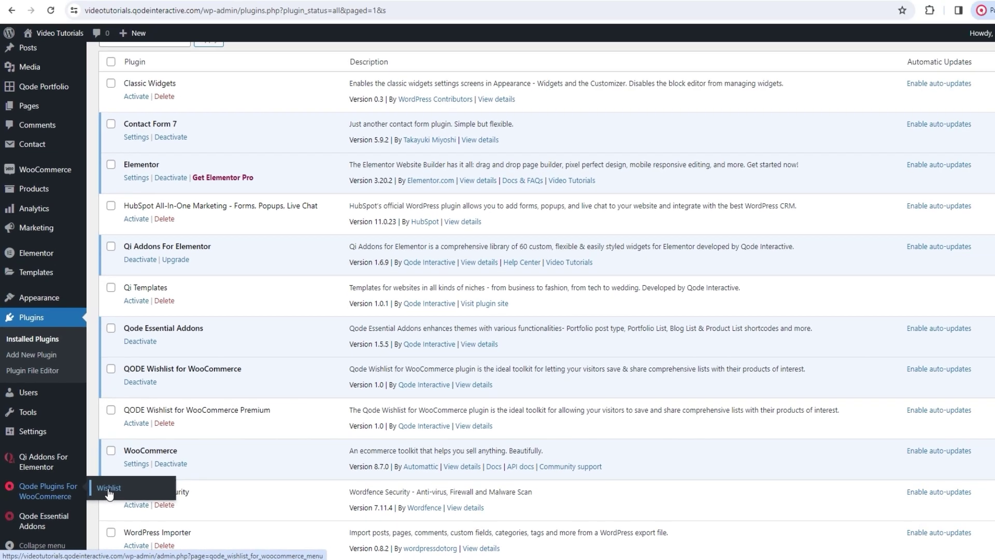
click(109, 490)
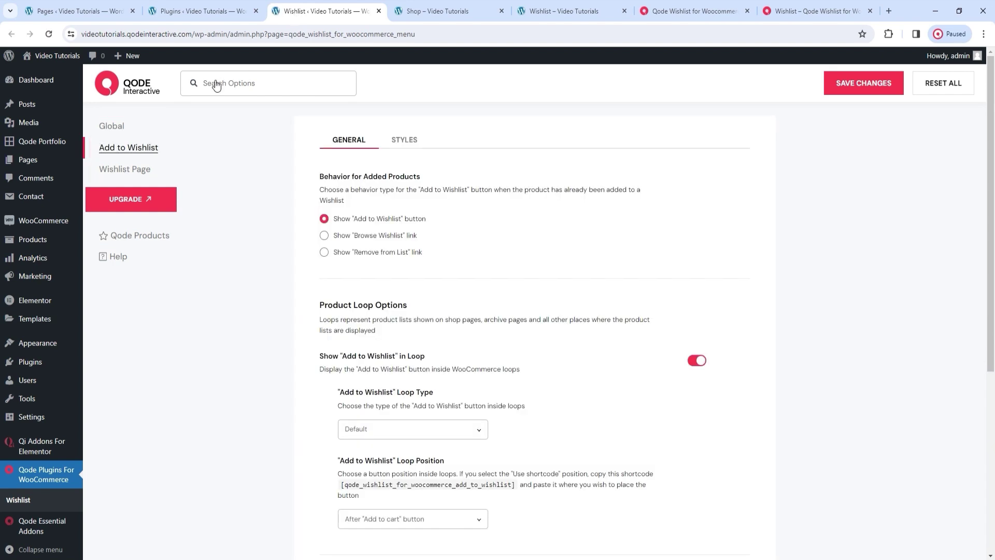
Review the Global and Add to Wishlist options, then examine the wishlist links under the products on the Shop page.
click(112, 126)
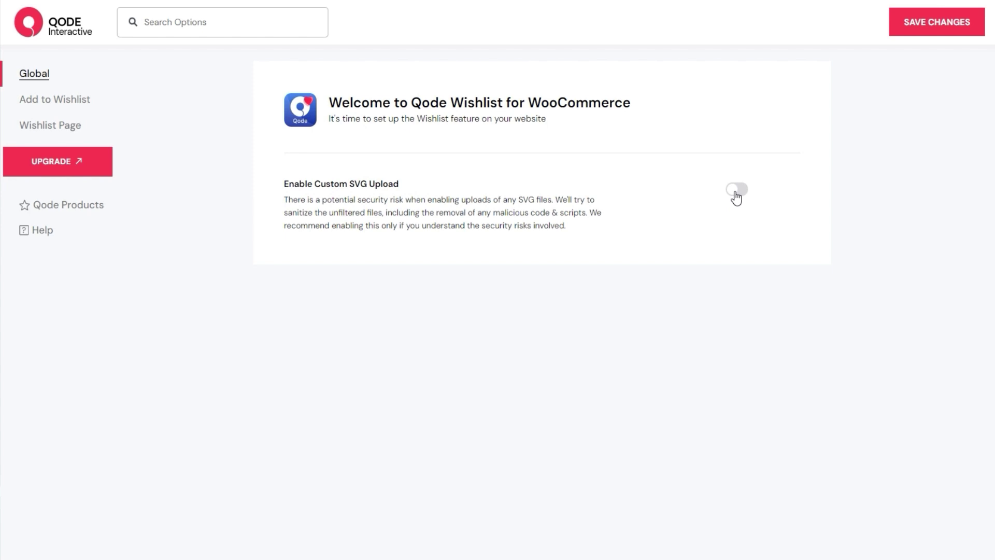
click(80, 110)
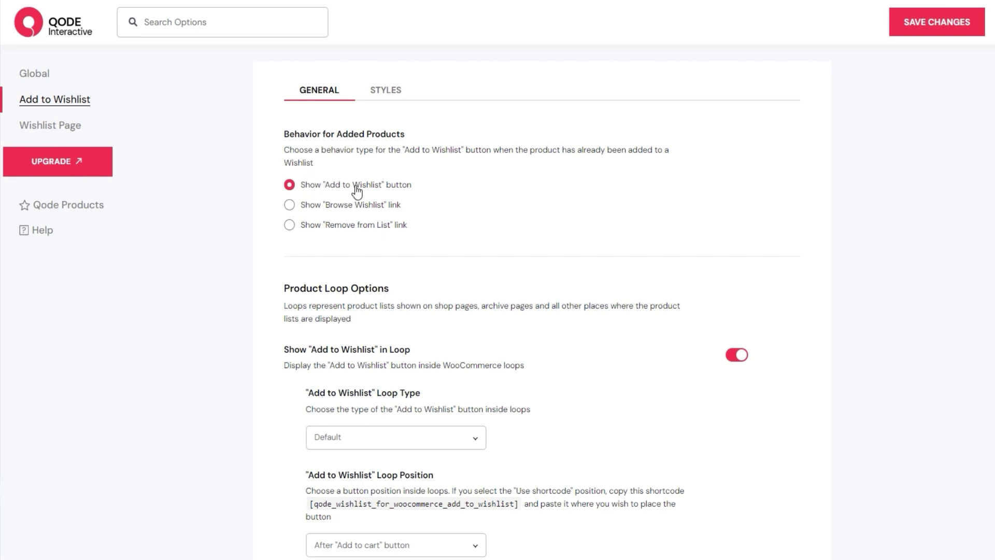
click(437, 14)
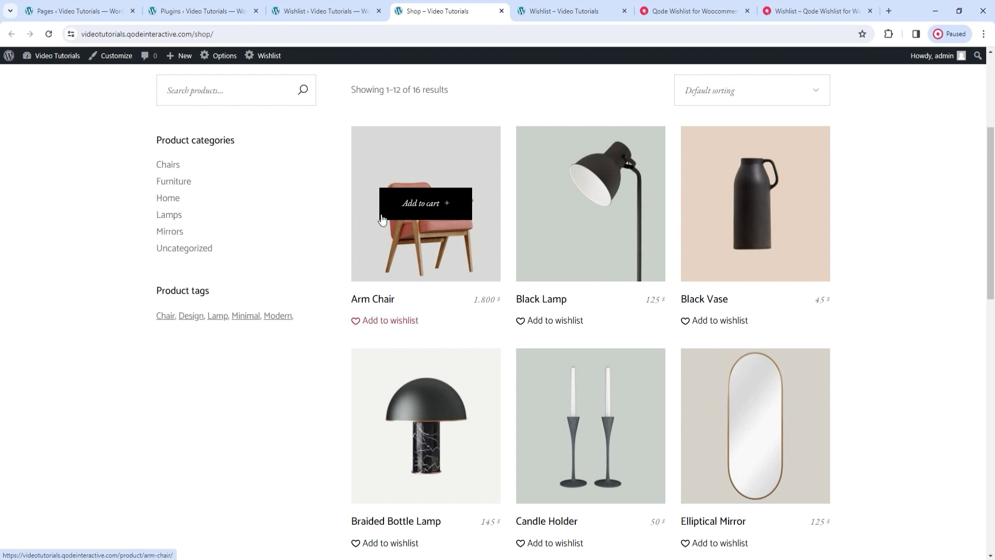
Set the behavior for added products to Show "Browse Wishlist" link and save the settings.
click(329, 16)
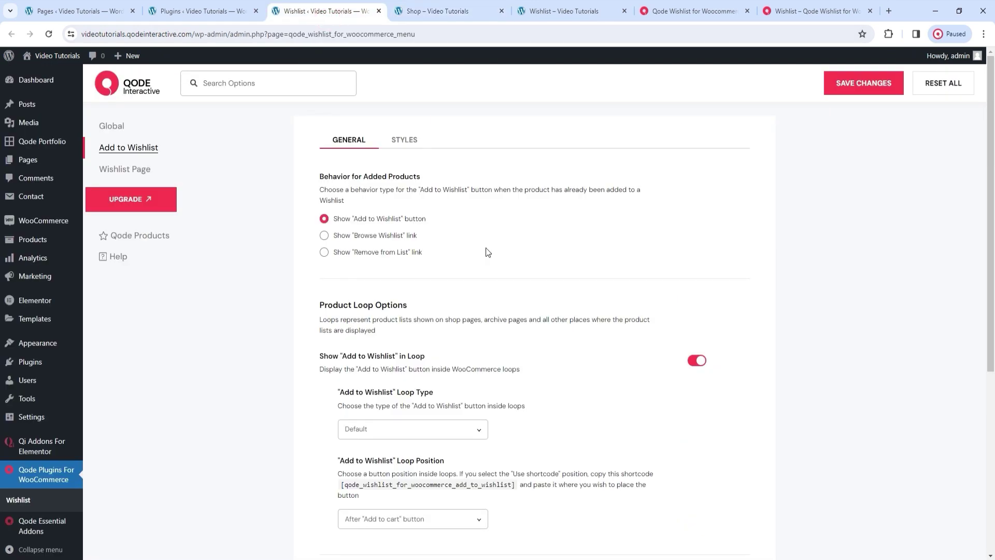
click(400, 236)
click(848, 89)
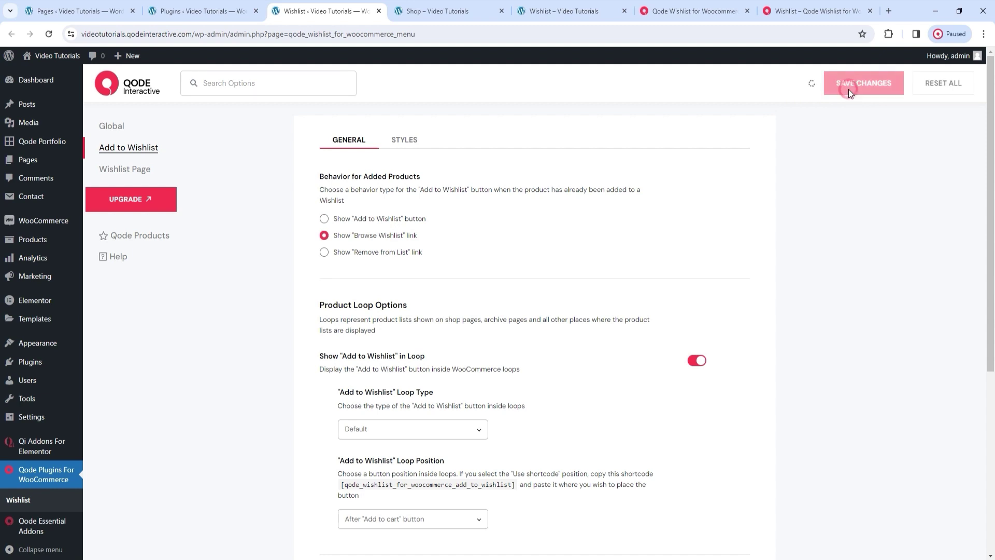
Refresh the Shop page, add the Arm Chair to the wishlist, and check it on the refreshed Wishlist page.
click(456, 11)
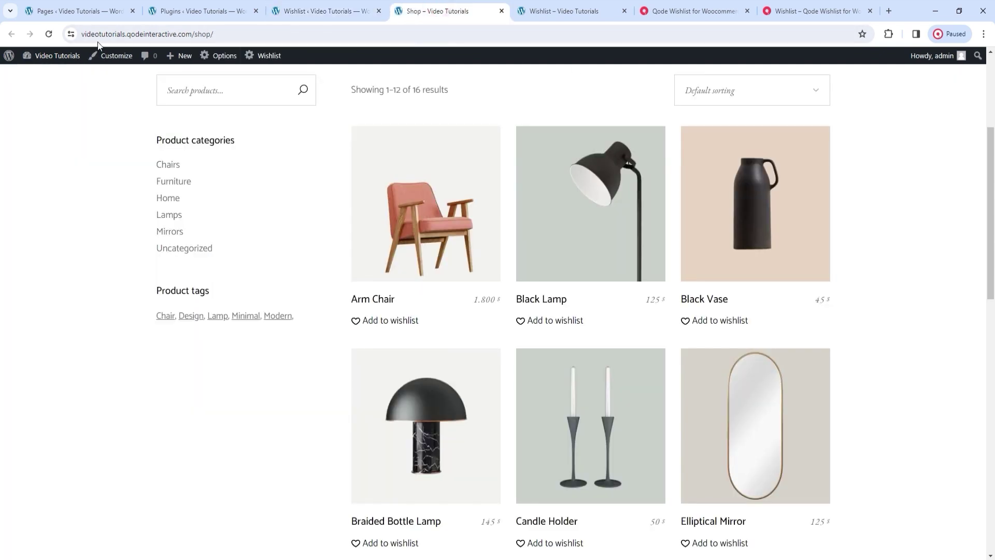
click(49, 34)
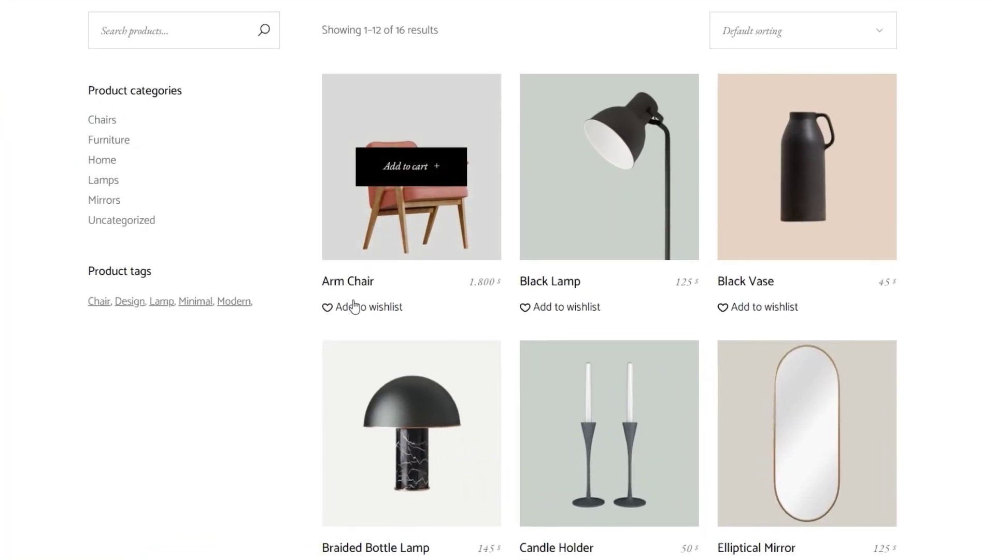
click(355, 306)
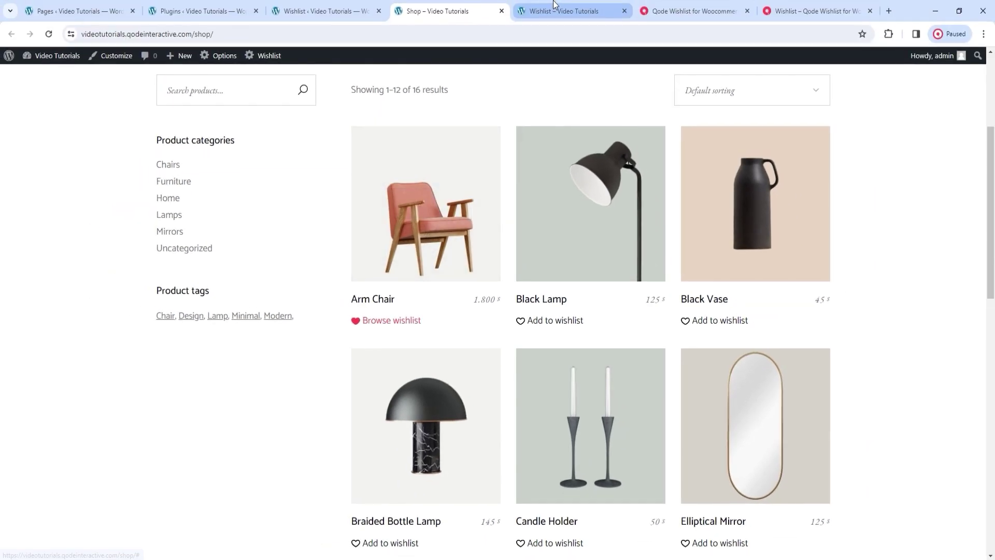
click(553, 8)
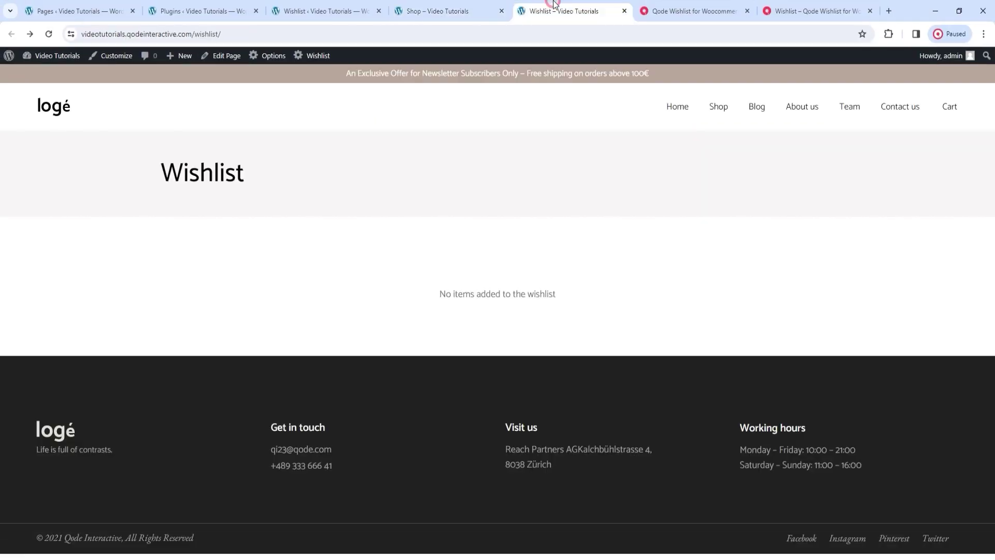
click(49, 34)
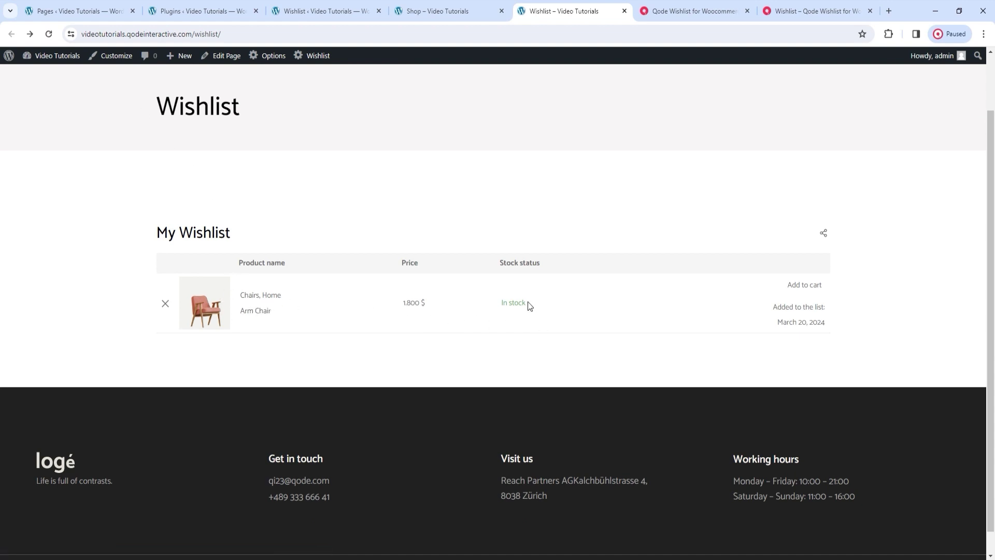
Set the behavior for added products to Show "Remove from List" link, save, and check the refreshed Shop page.
key(ctrl+Page_Up)
key(ctrl+Page_Up)
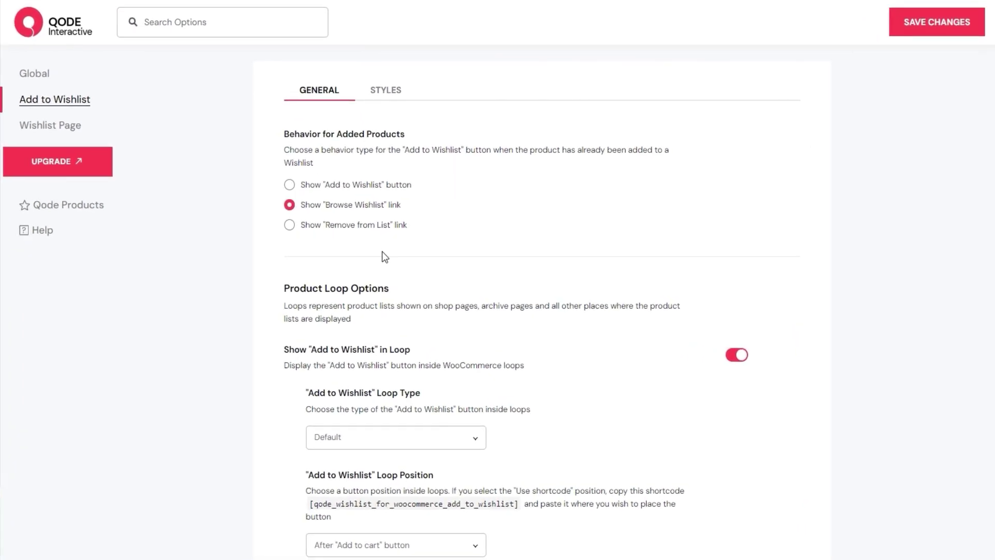
click(326, 225)
click(911, 29)
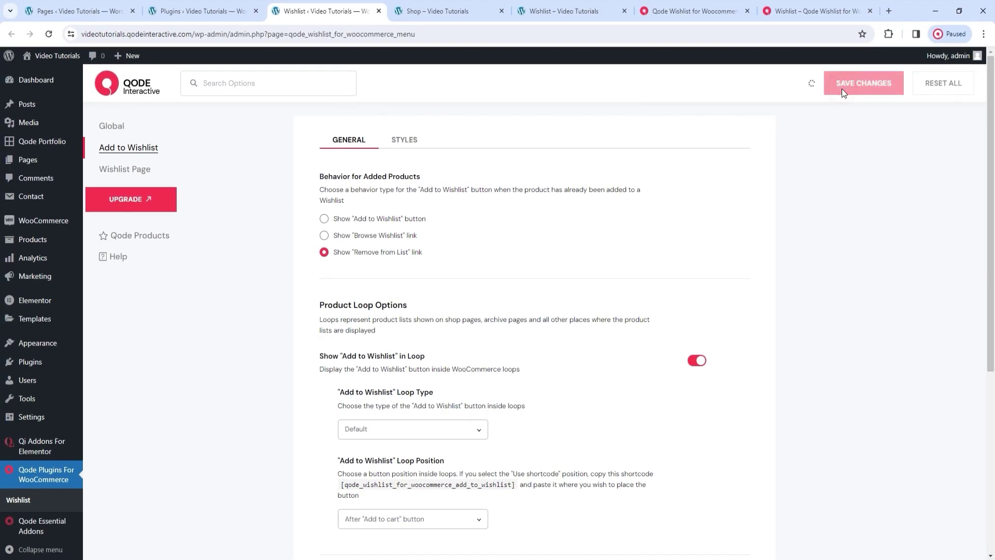
click(440, 11)
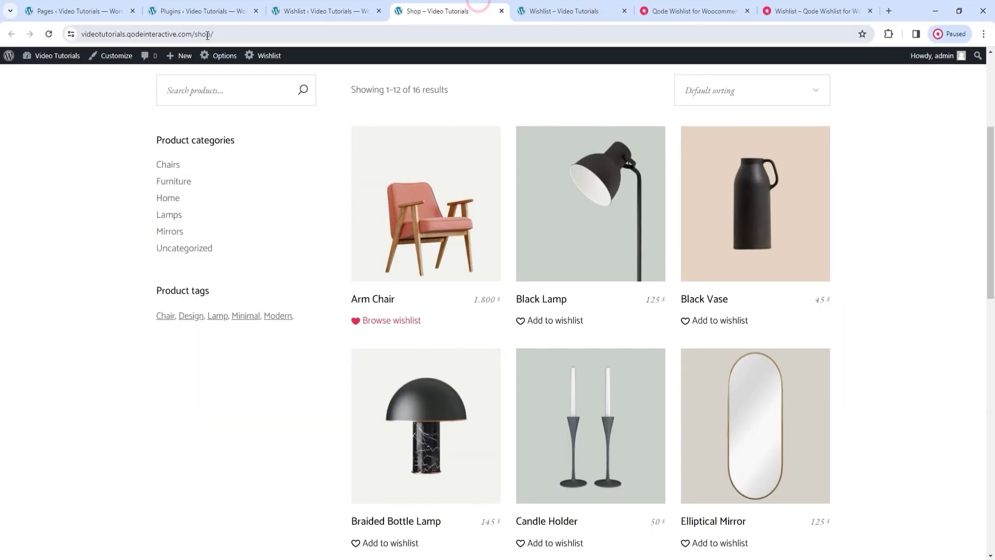
click(49, 34)
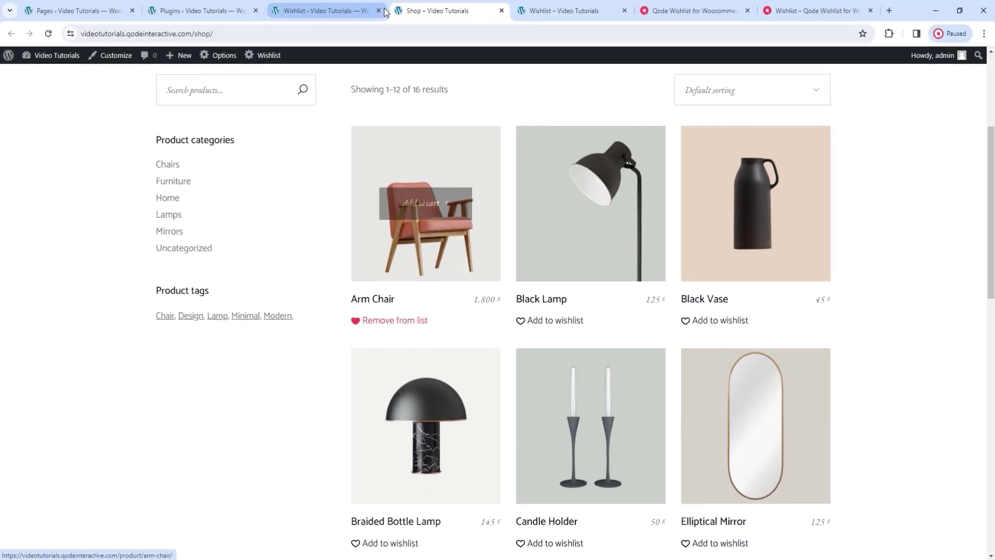
Disable Show "Add to Wishlist" in Loop, save the settings, and check the refreshed Shop page.
click(322, 11)
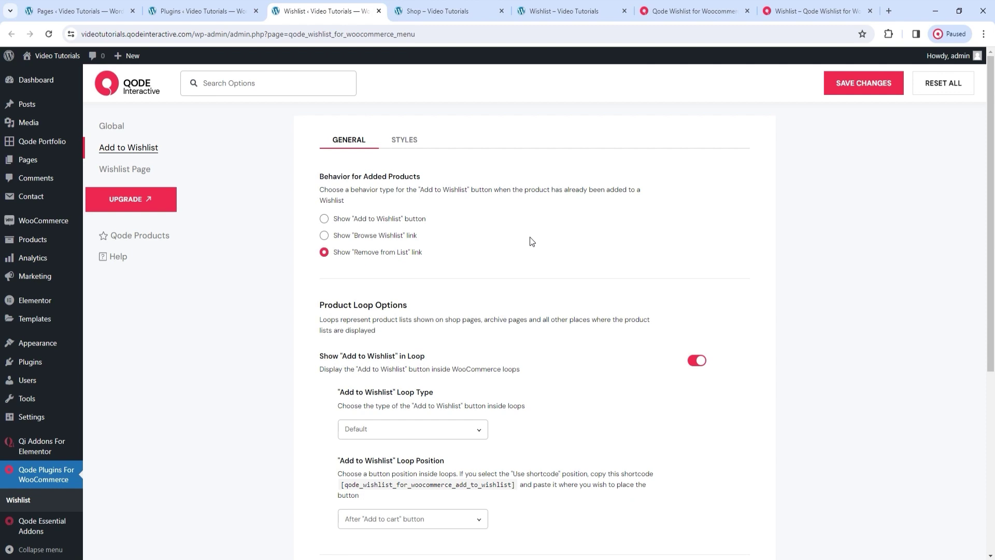
scroll(532, 242, down, 1)
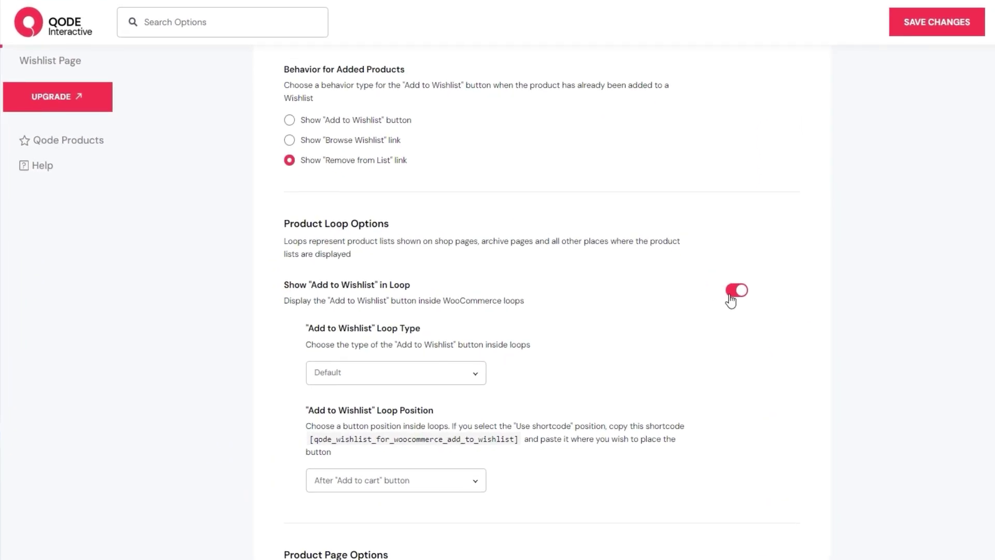
click(729, 294)
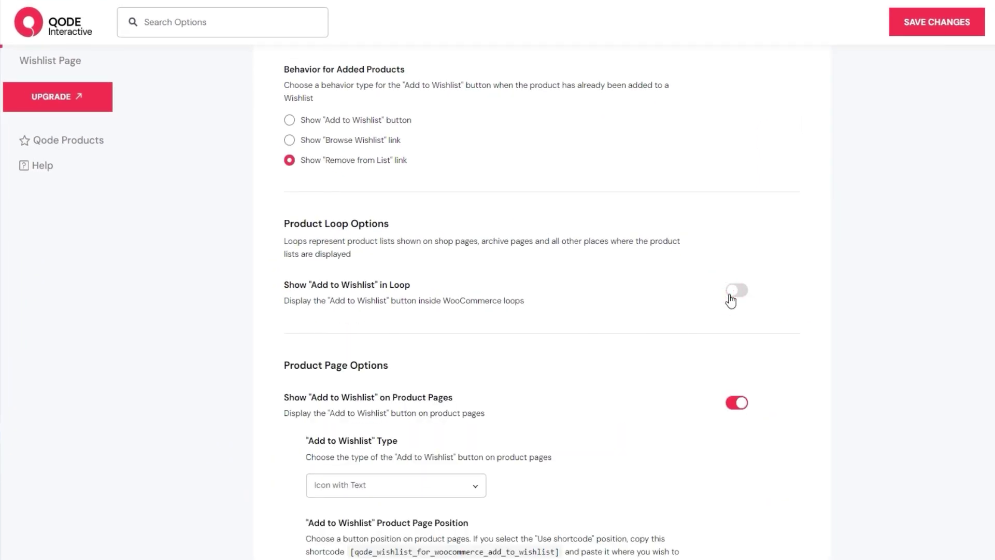
click(931, 32)
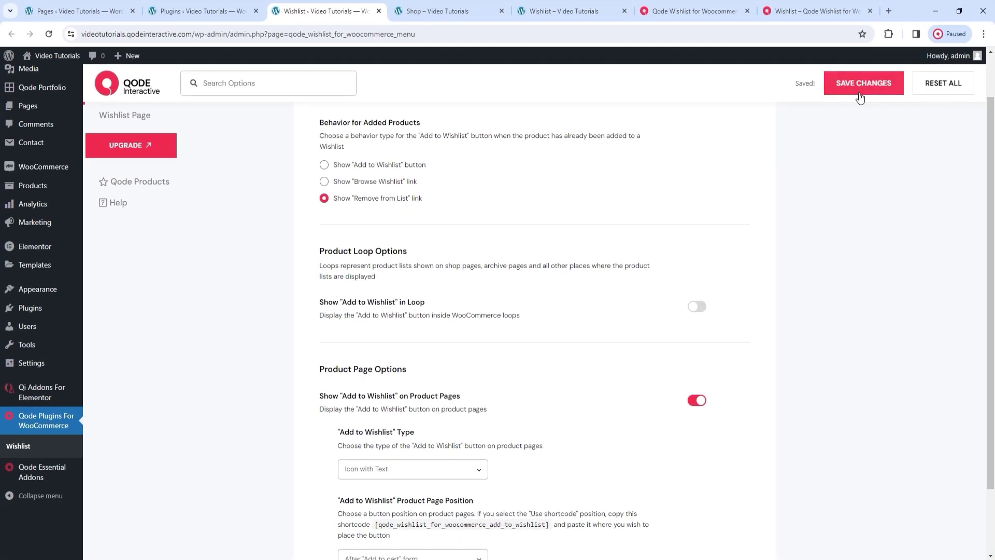
click(415, 11)
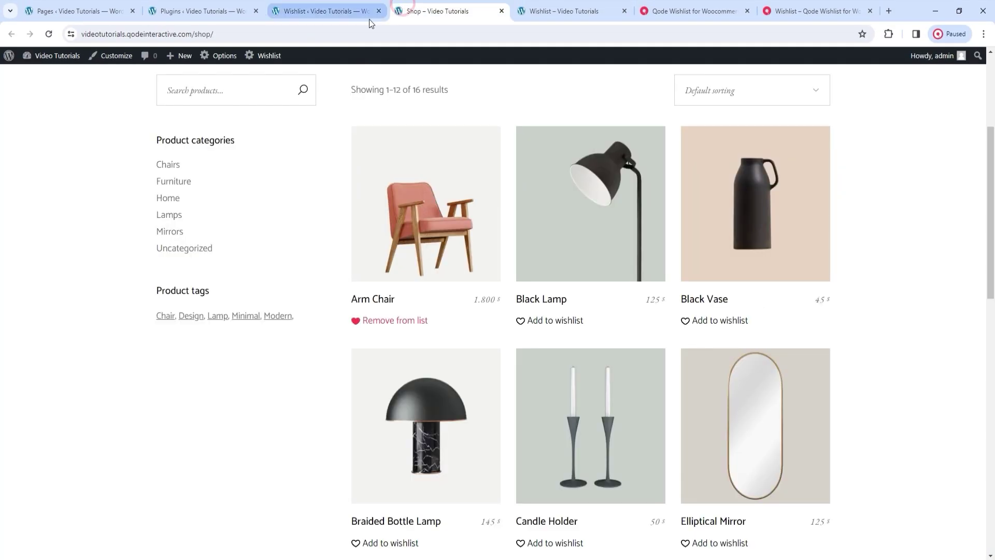
click(52, 35)
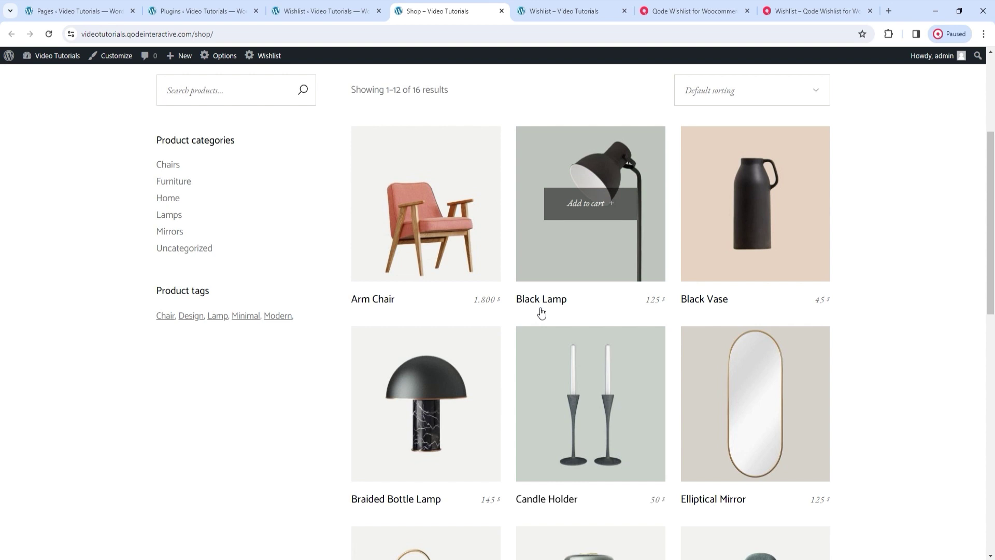
Return to the Product Loop Options in the wishlist settings and re-enable Show "Add to Wishlist" in Loop.
click(342, 11)
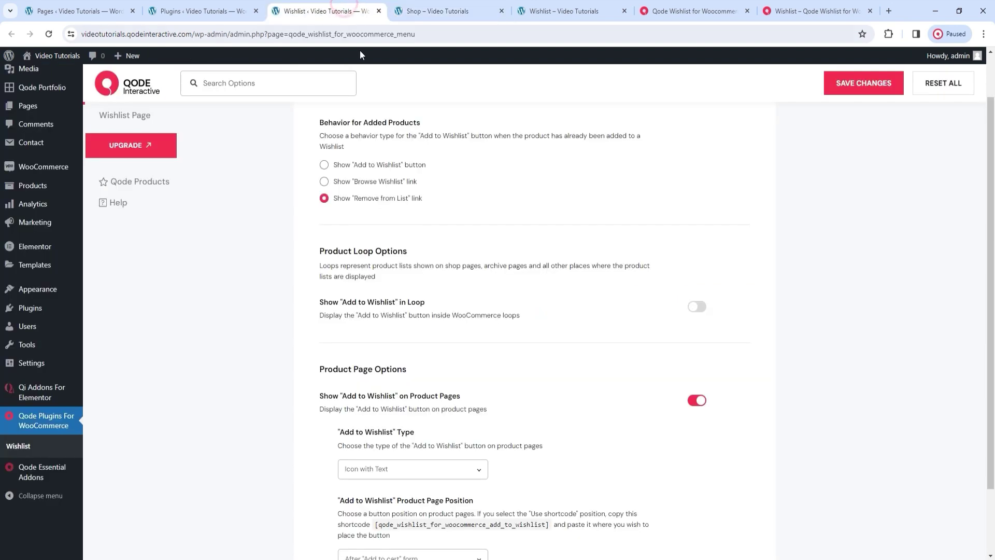
scroll(643, 311, down, 1)
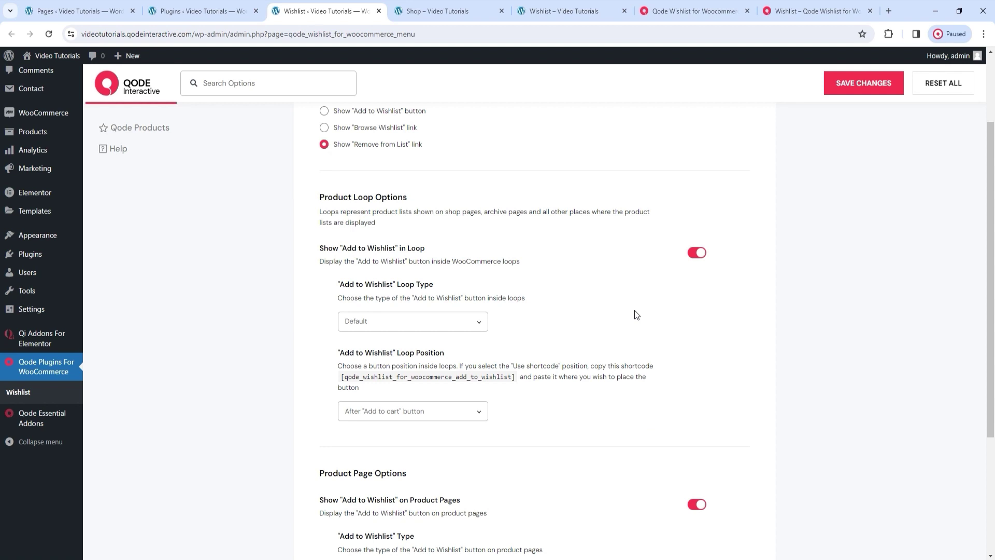
Set the "Add to Wishlist" Loop Type to Only Icon and the Loop Position to On Thumbnail.
click(435, 323)
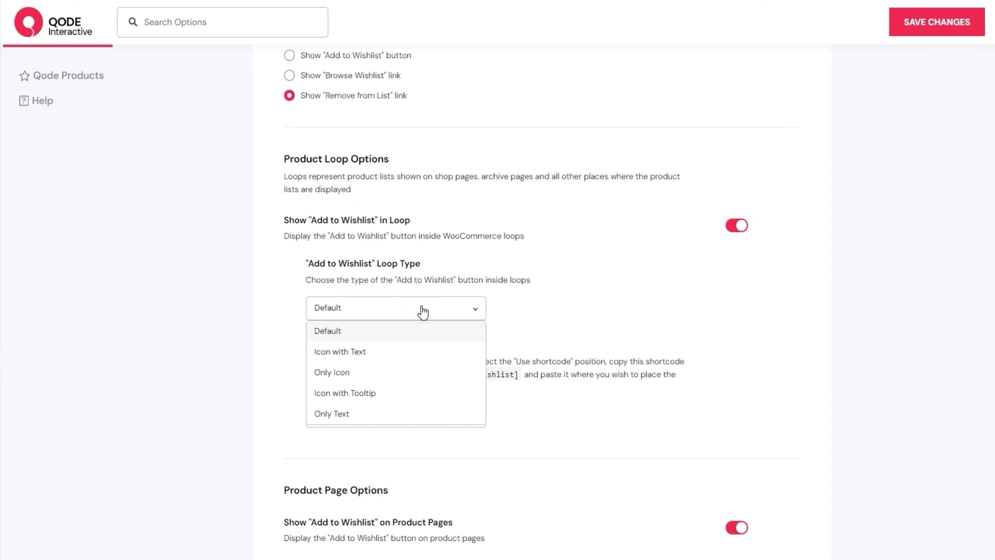
click(414, 377)
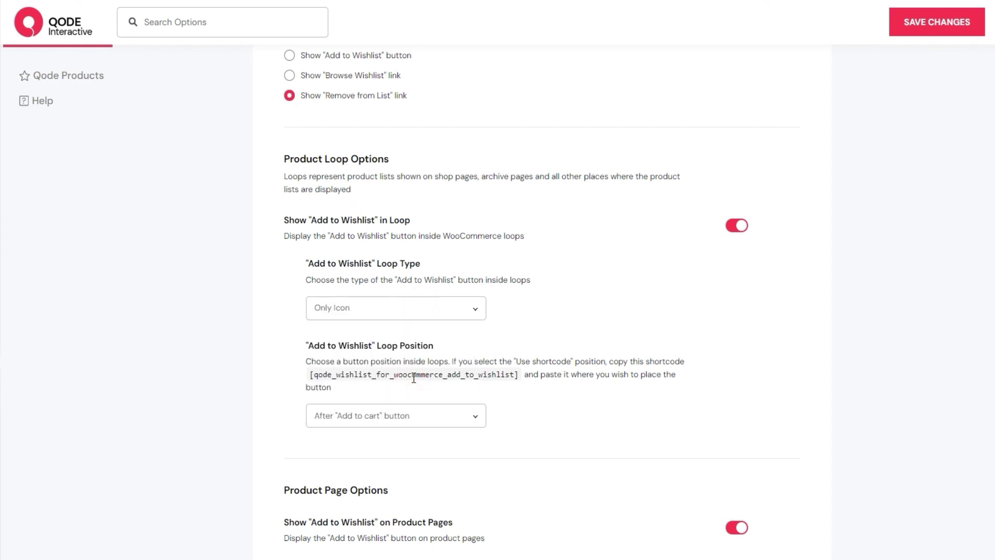
click(417, 417)
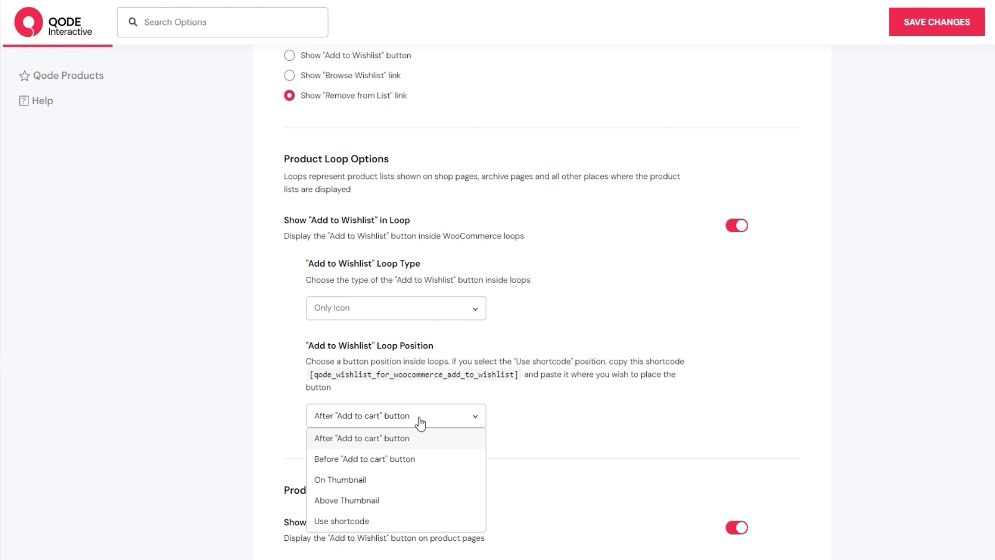
click(415, 481)
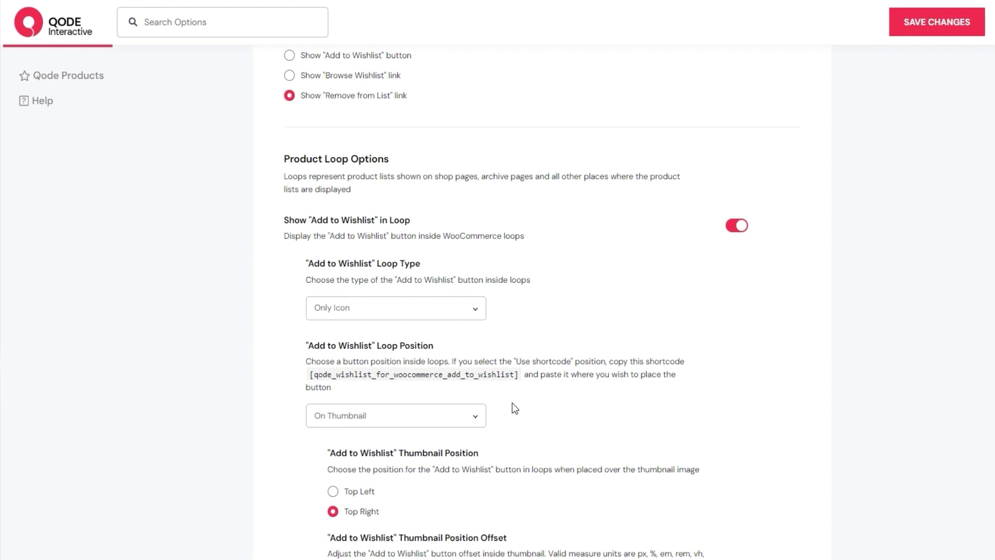
scroll(512, 402, down, 3)
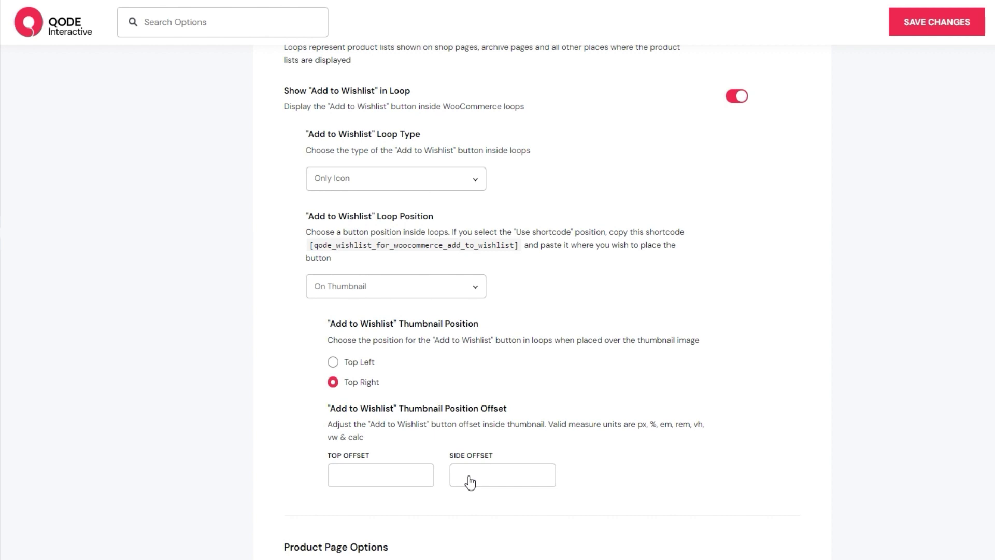
Save the wishlist settings and check the wishlist icons on the refreshed Shop page.
click(913, 30)
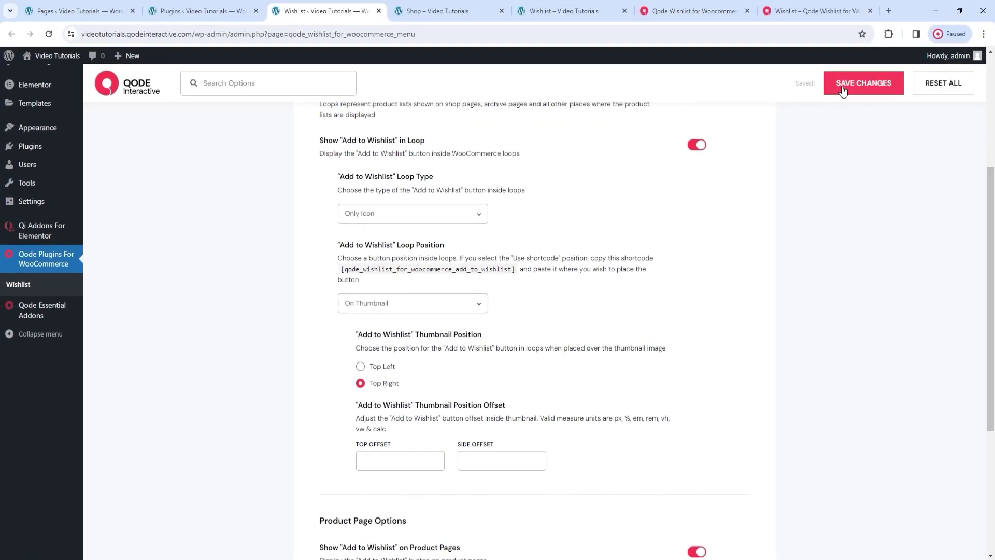
click(453, 11)
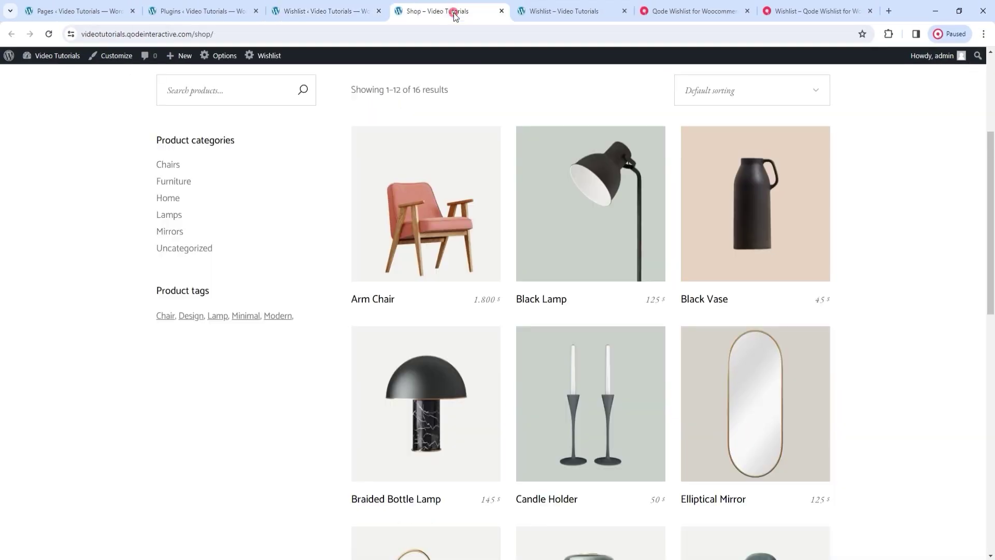
click(55, 36)
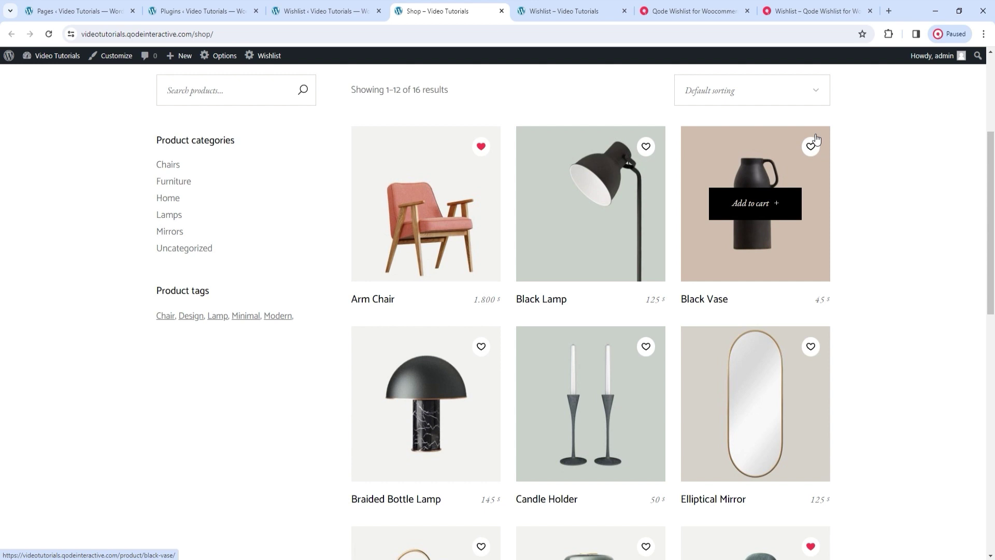
Return to the wishlist settings and set the Loop Position to After "Add to cart" button and the Loop Type to Default.
click(363, 2)
click(409, 304)
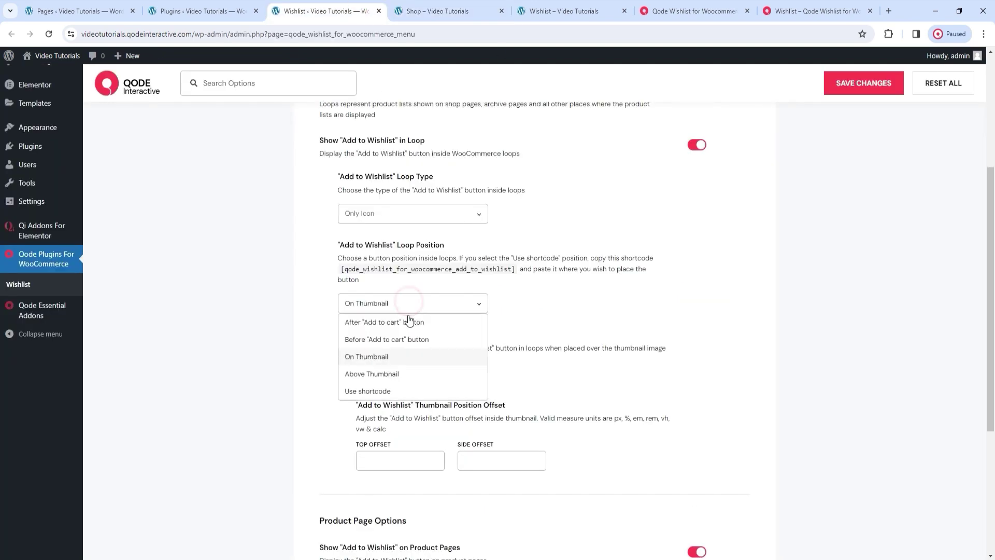
click(408, 318)
click(425, 218)
click(424, 231)
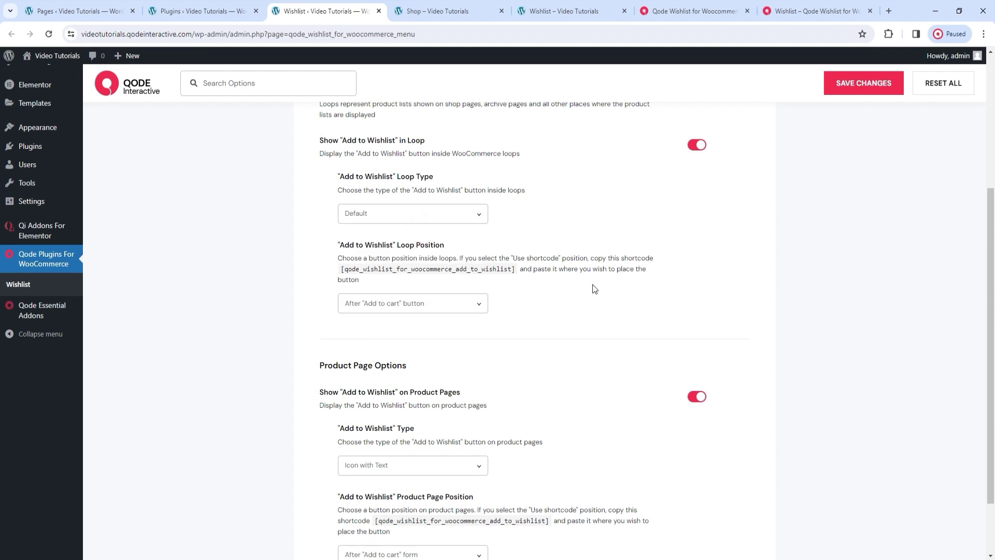
Open the Black Lamp product from the Shop page in a new tab and examine its "Add to wishlist" button.
scroll(595, 289, down, 2)
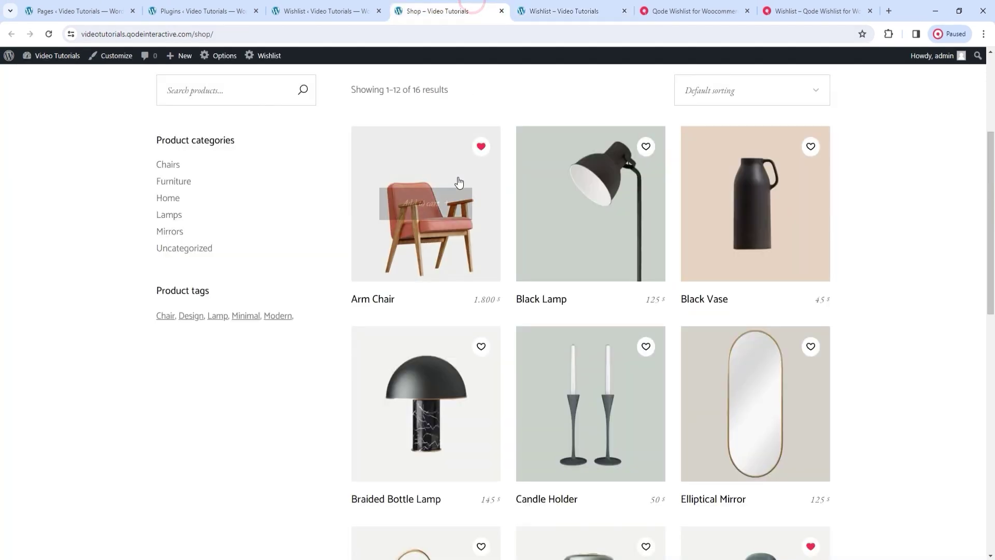
middle_click(605, 251)
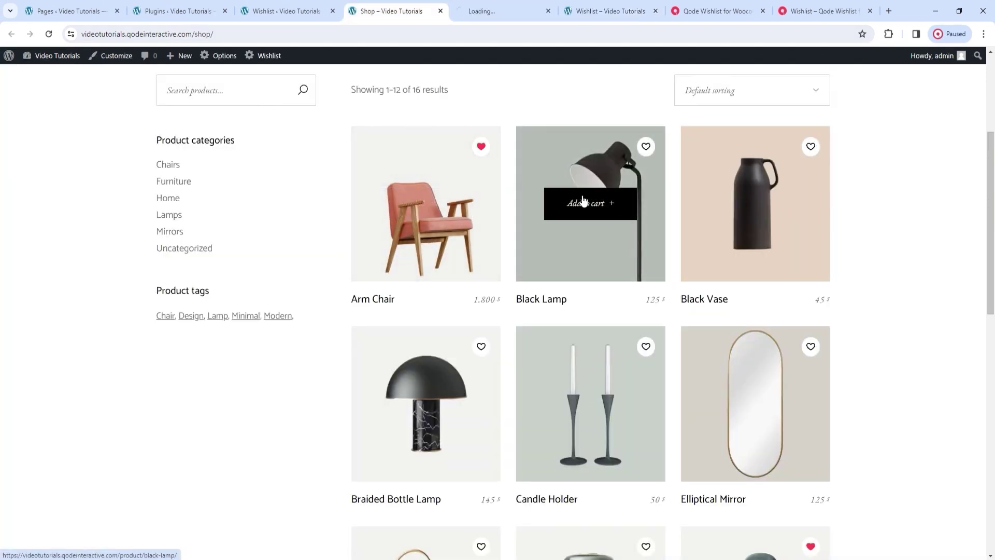
click(479, 6)
scroll(709, 238, down, 2)
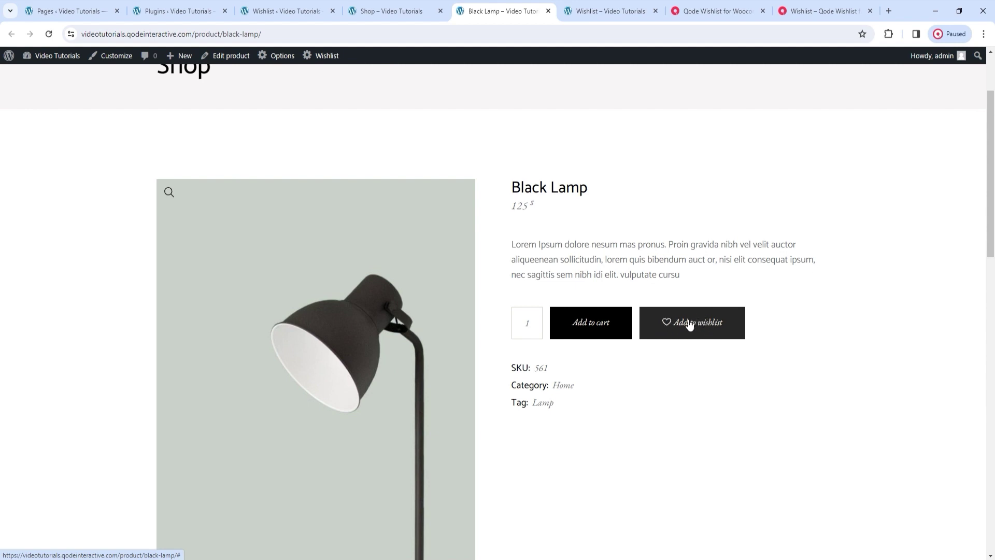
Review the product page "Add to Wishlist" Type choices in the wishlist settings and set the Product Page Position to Use shortcode.
click(285, 11)
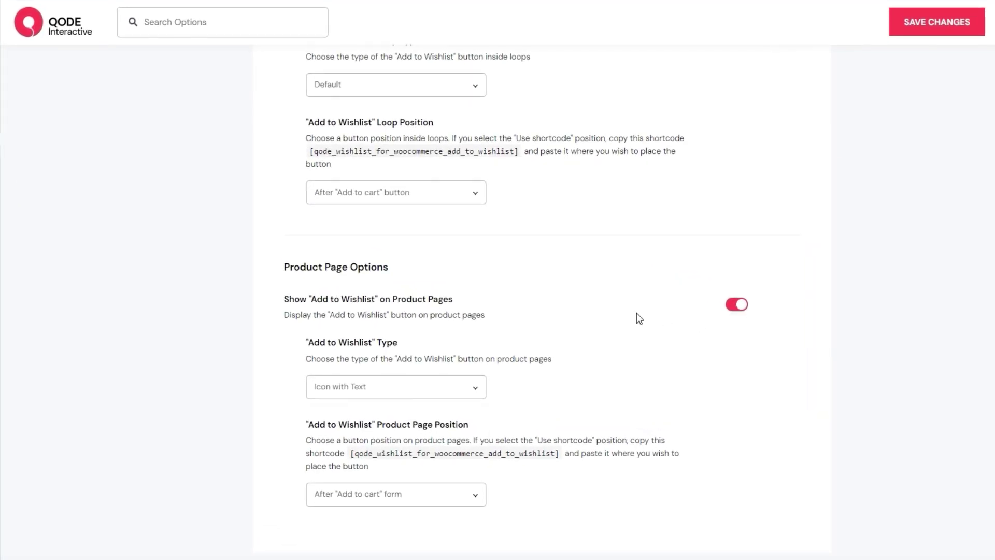
click(459, 388)
click(456, 383)
click(404, 499)
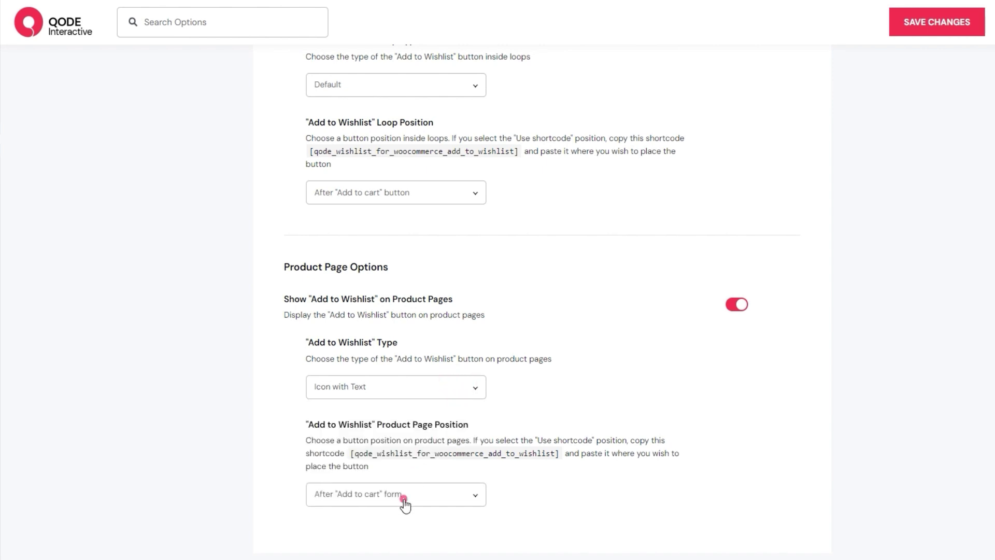
click(447, 506)
click(463, 499)
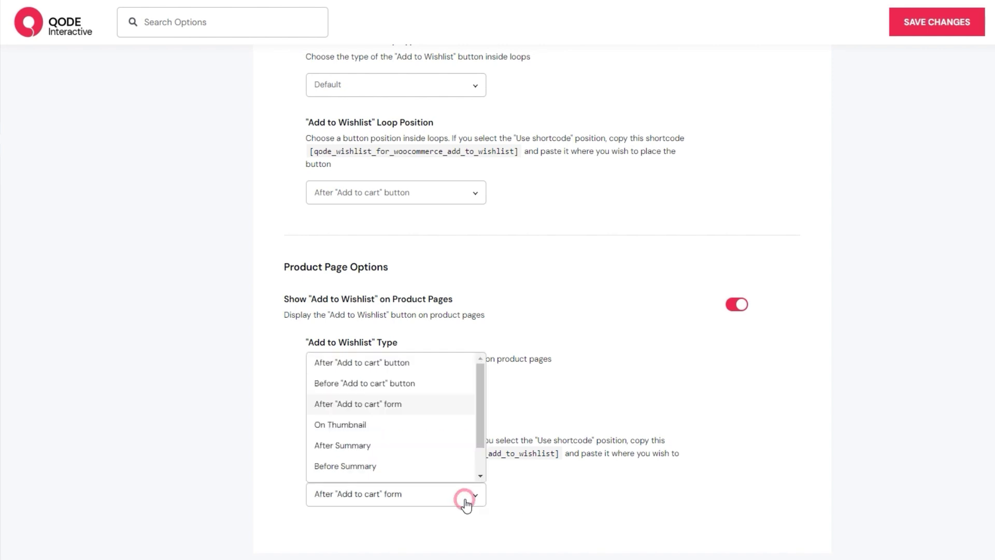
scroll(447, 442, down, 1)
click(410, 472)
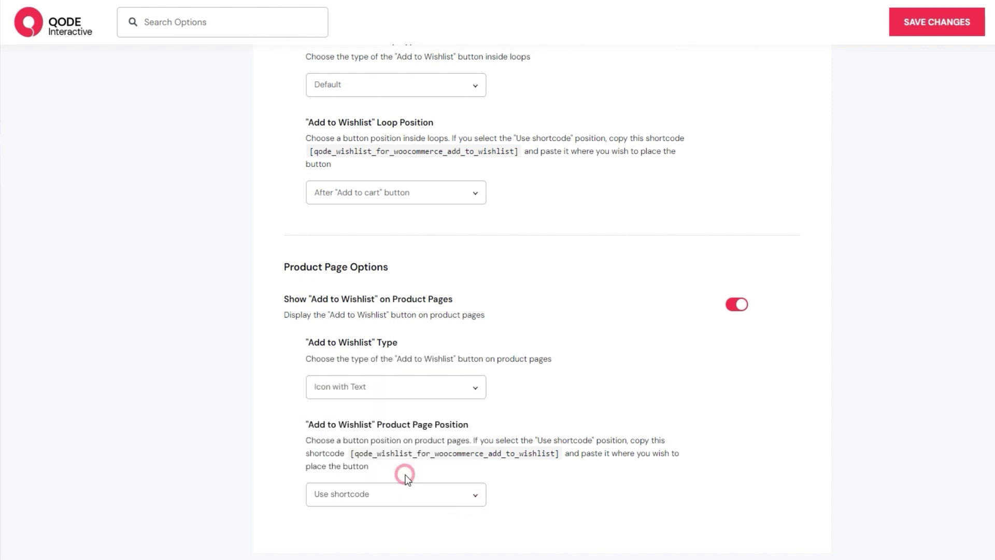
Copy the shortcode [qode_wishlist_for_woocommerce_add_to_wishlist] from the Product Page Position description and save the settings.
click(558, 452)
drag(558, 452, 351, 453)
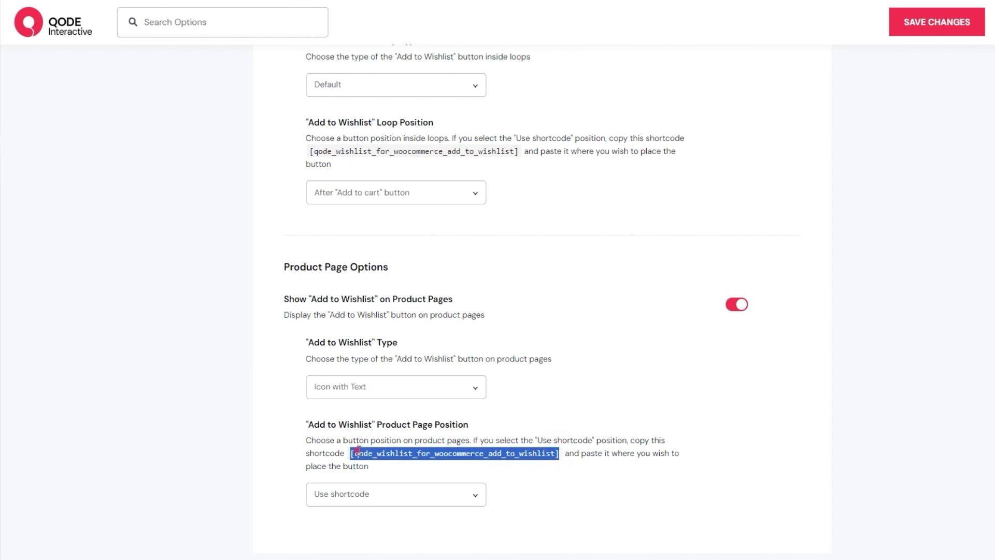
right_click(365, 450)
click(404, 317)
click(902, 25)
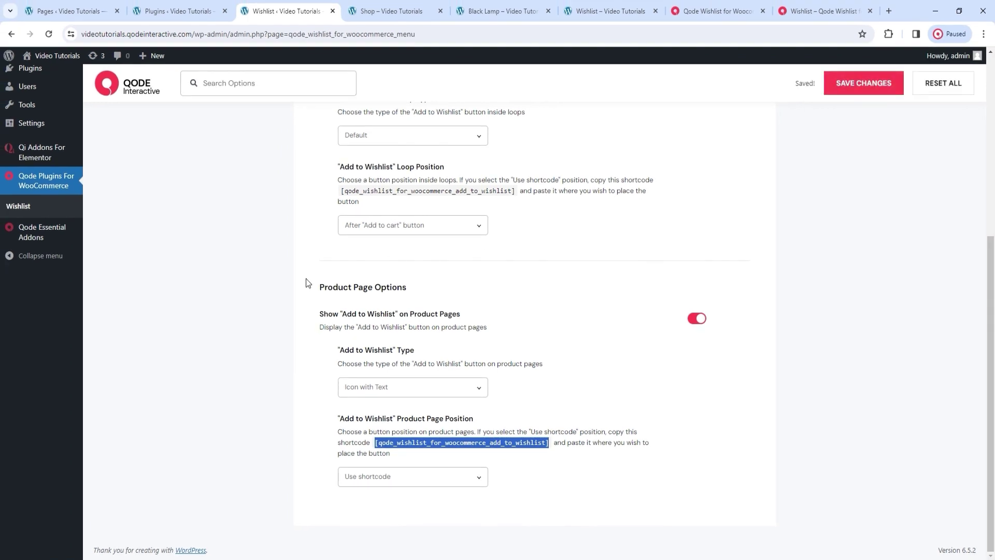
Open the Products list in a new tab and open the Tiara Chair for editing in another tab.
scroll(306, 279, up, 5)
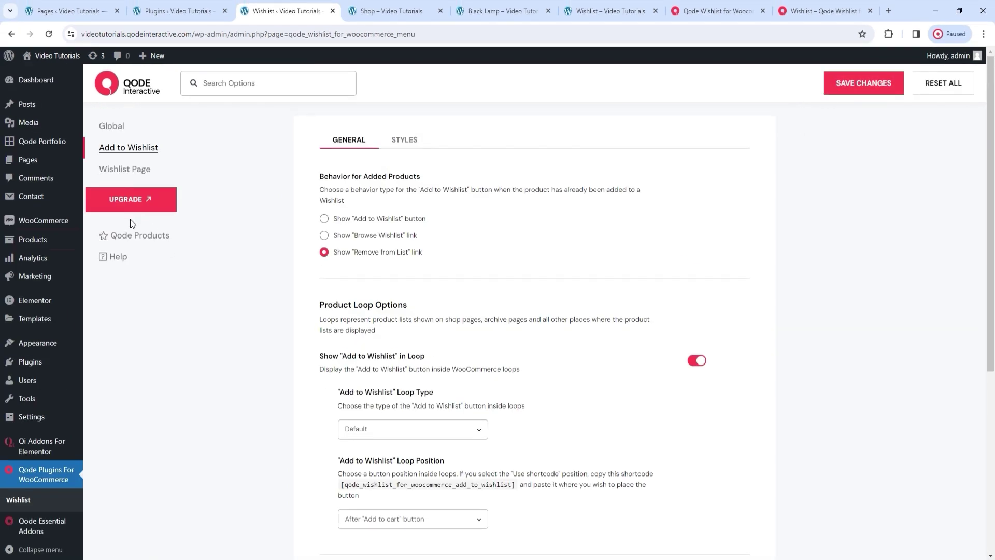
middle_click(33, 239)
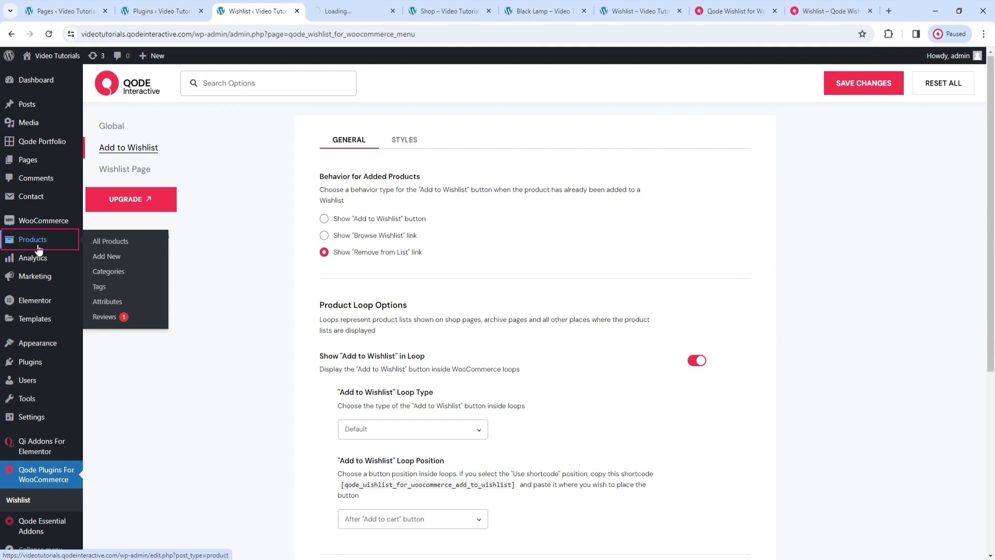
click(384, 5)
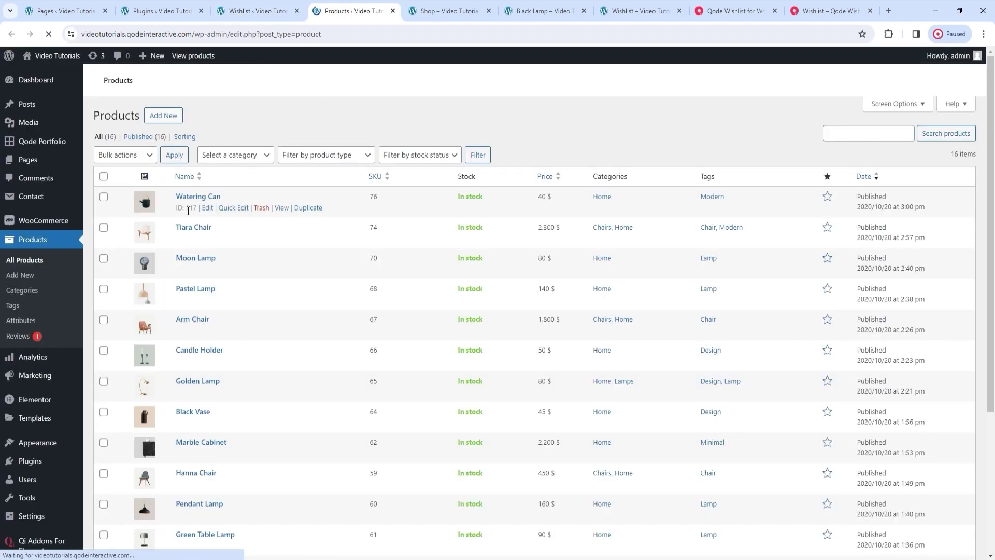
middle_click(189, 228)
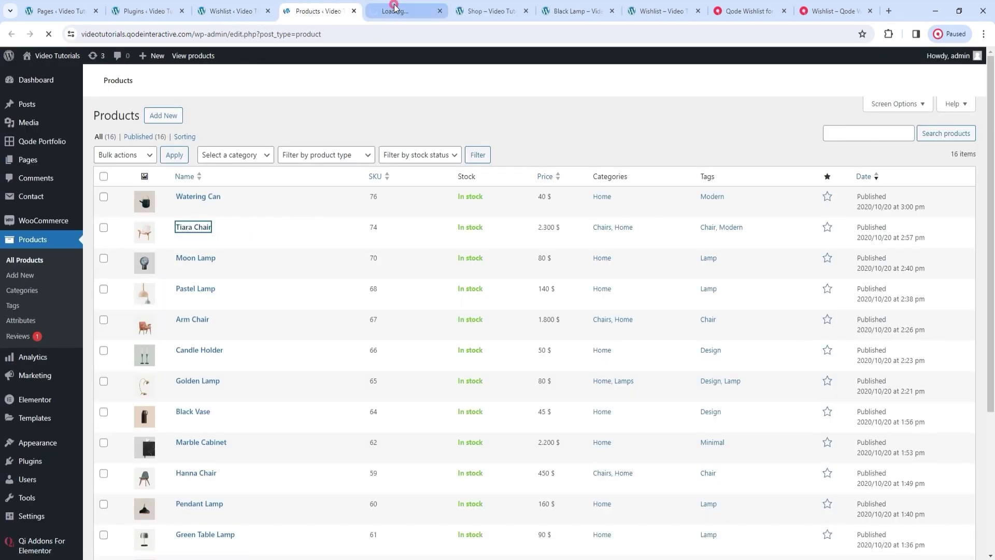
click(394, 6)
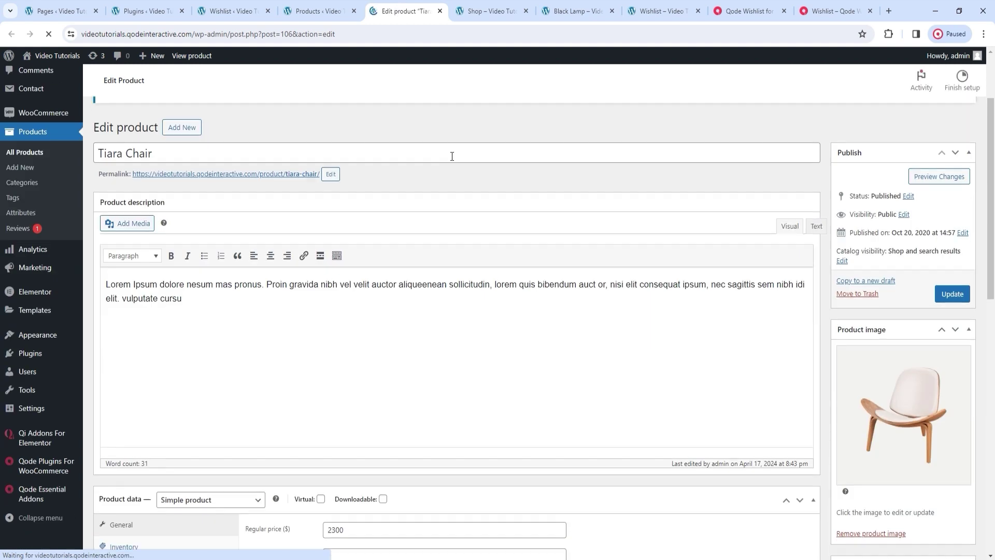
Paste the copied wishlist shortcode on a new line below the Tiara Chair's description text and update the product.
scroll(452, 156, down, 1)
scroll(290, 223, down, 1)
click(274, 200)
right_click(274, 200)
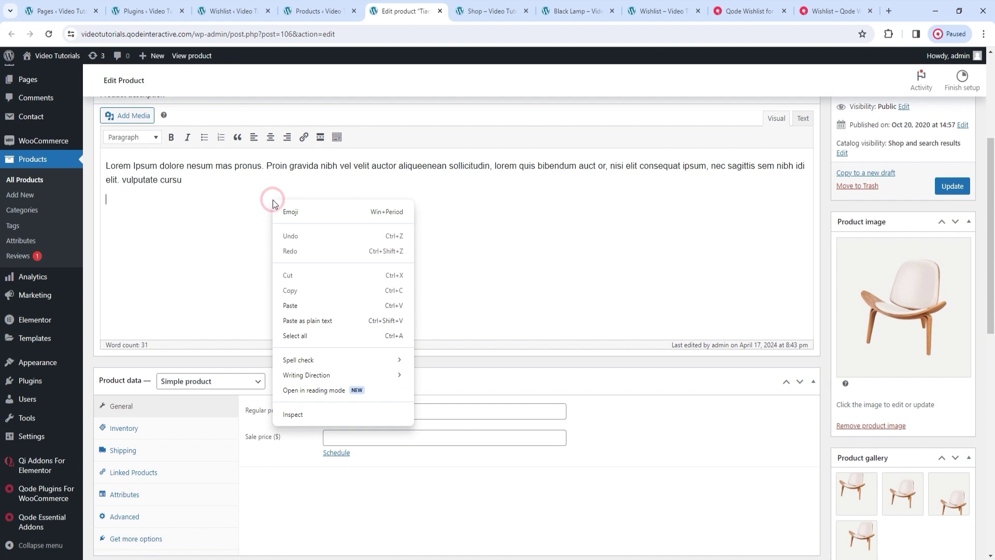
click(307, 306)
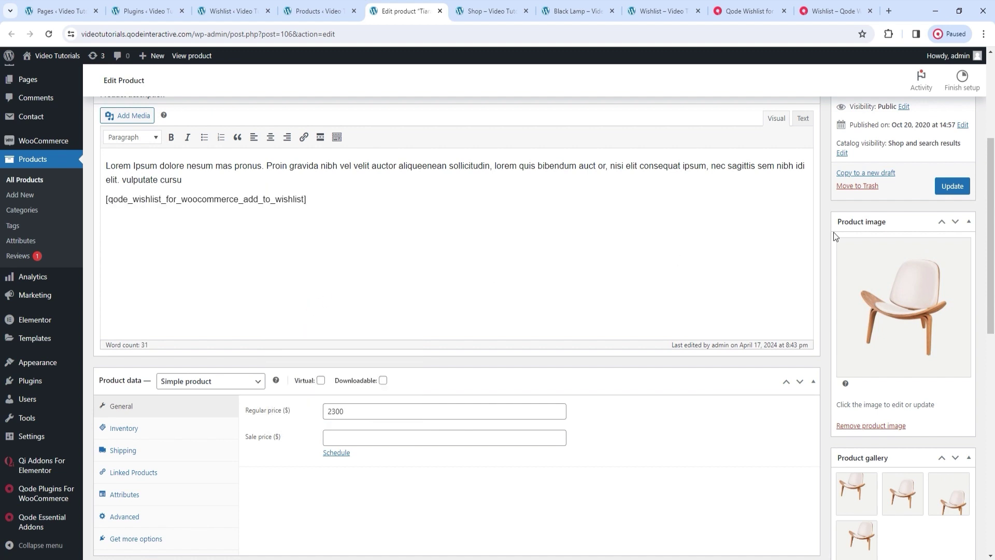
click(944, 186)
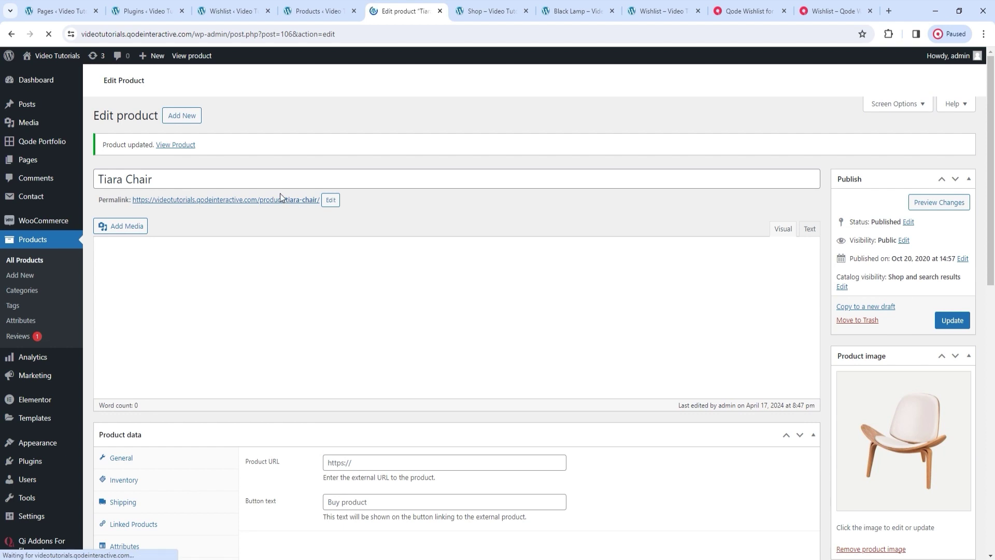
Open the Tiara Chair's live product page and check the "Add to wishlist" link in its Description section.
middle_click(280, 200)
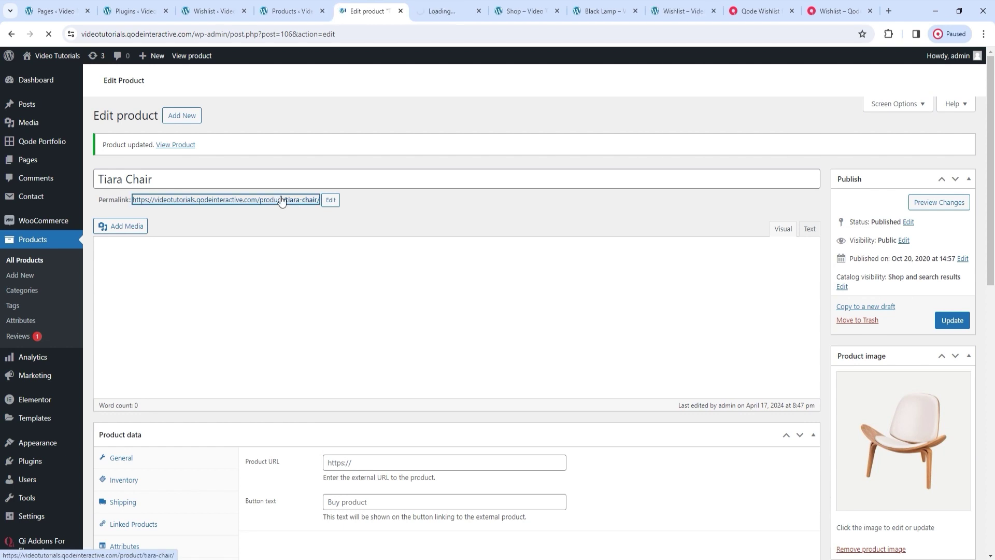
click(443, 6)
scroll(441, 148, down, 10)
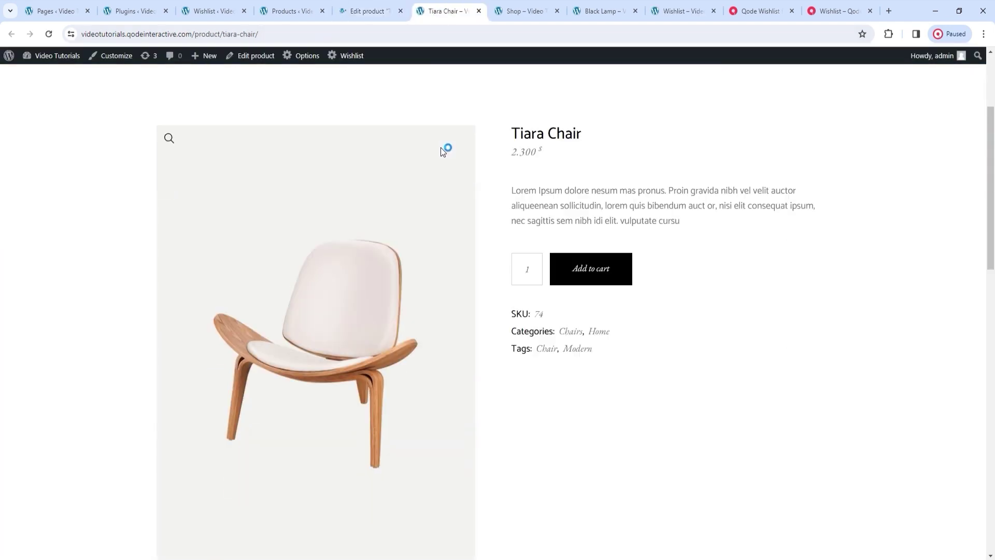
scroll(496, 242, down, 1)
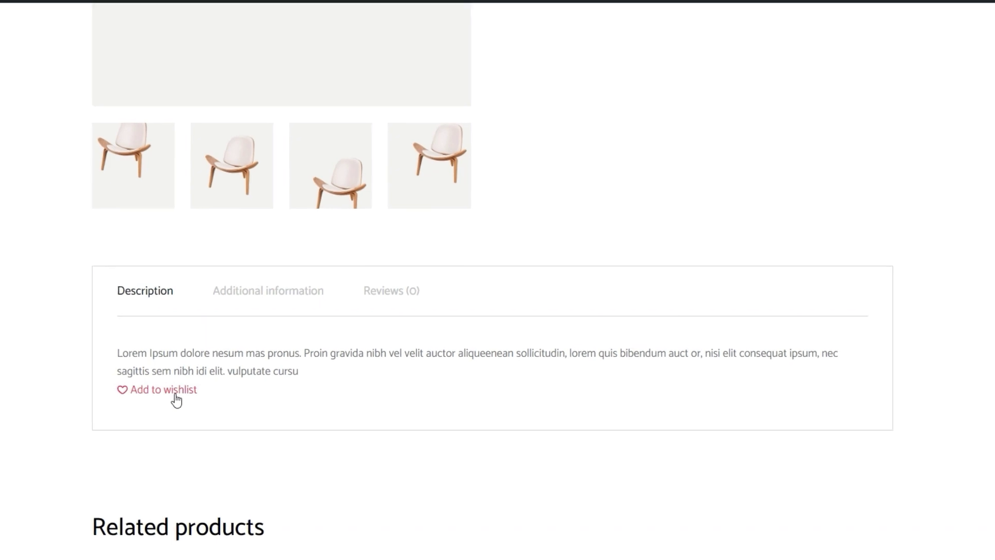
key(F5)
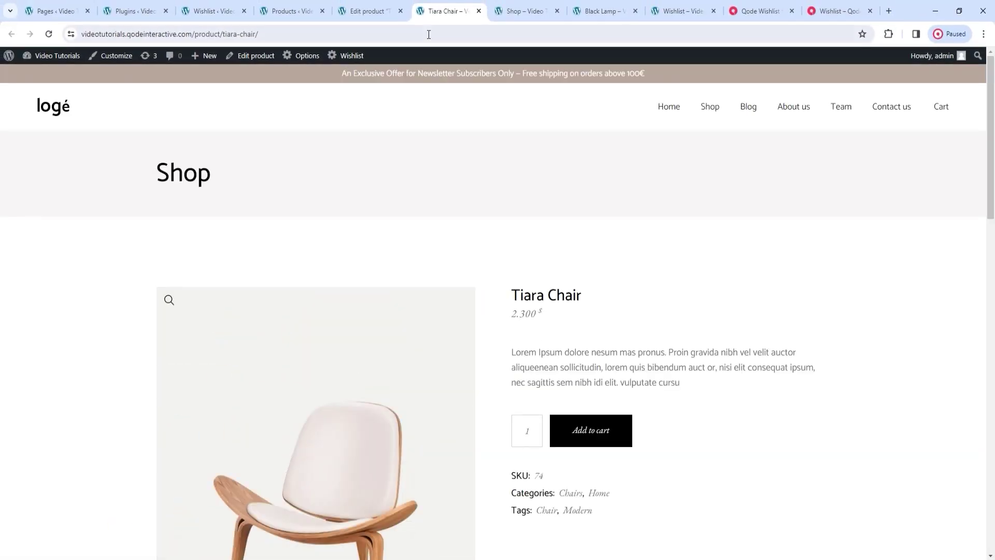
Close the Tiara Chair page, its product editor and the Products list to get back to the wishlist settings.
click(479, 11)
click(400, 11)
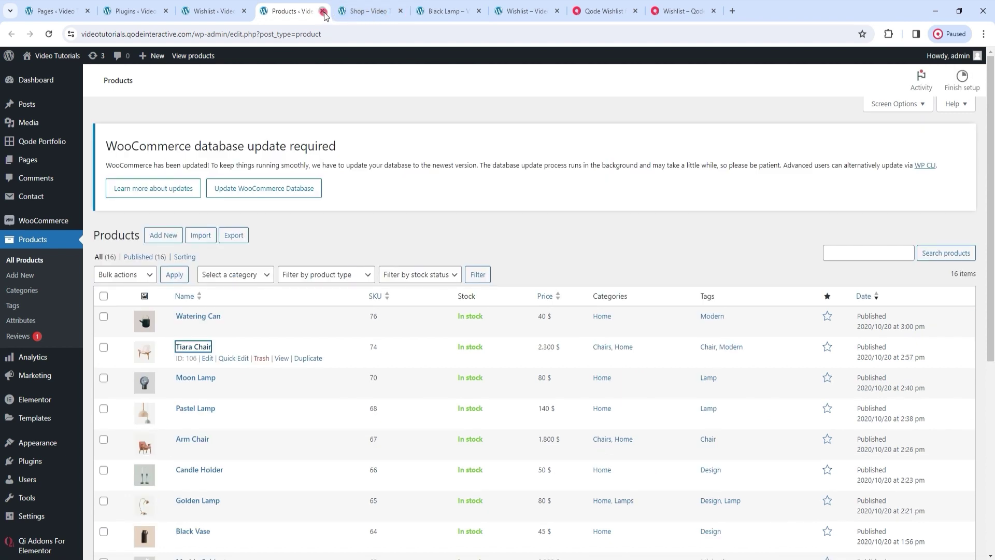
click(322, 11)
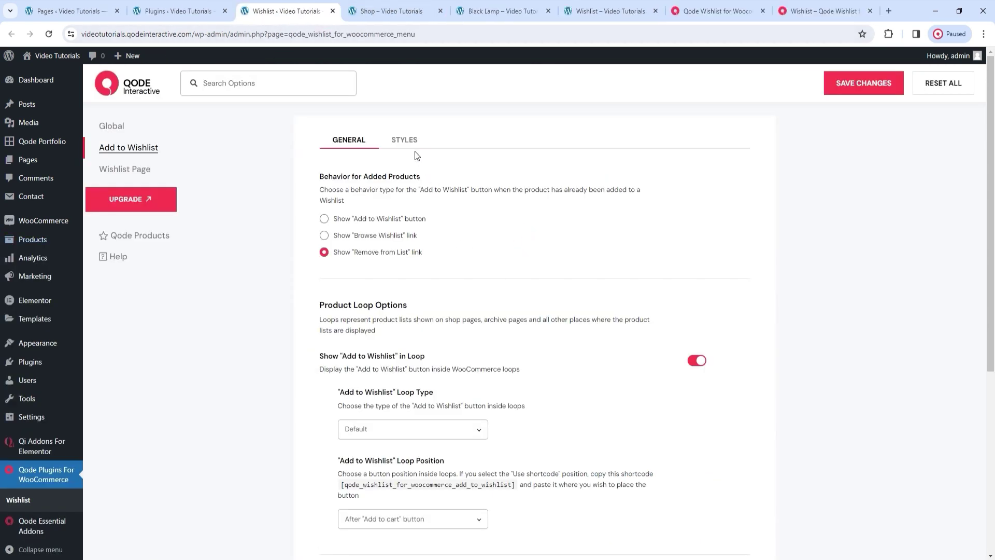
Open the Styles settings of Add to Wishlist and save the changes.
click(404, 141)
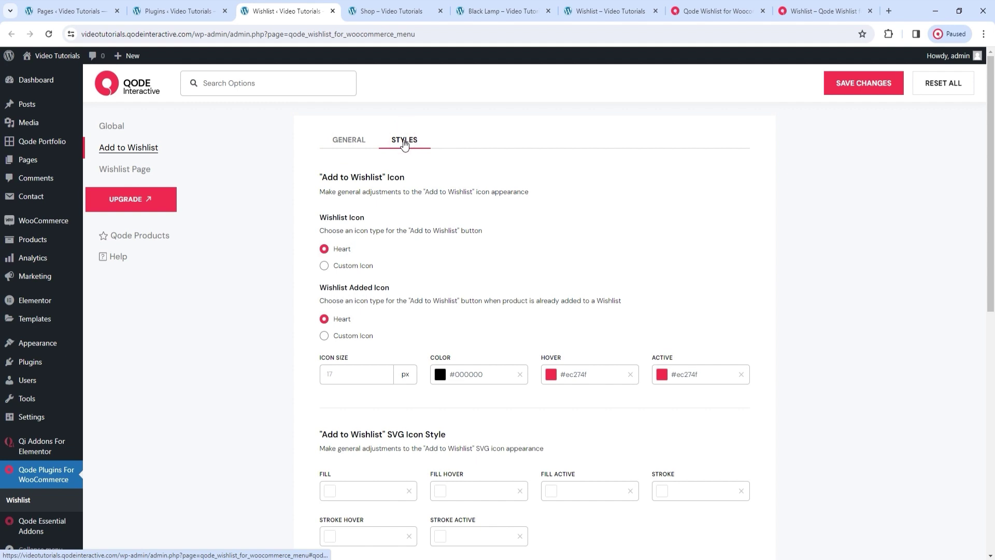
click(853, 92)
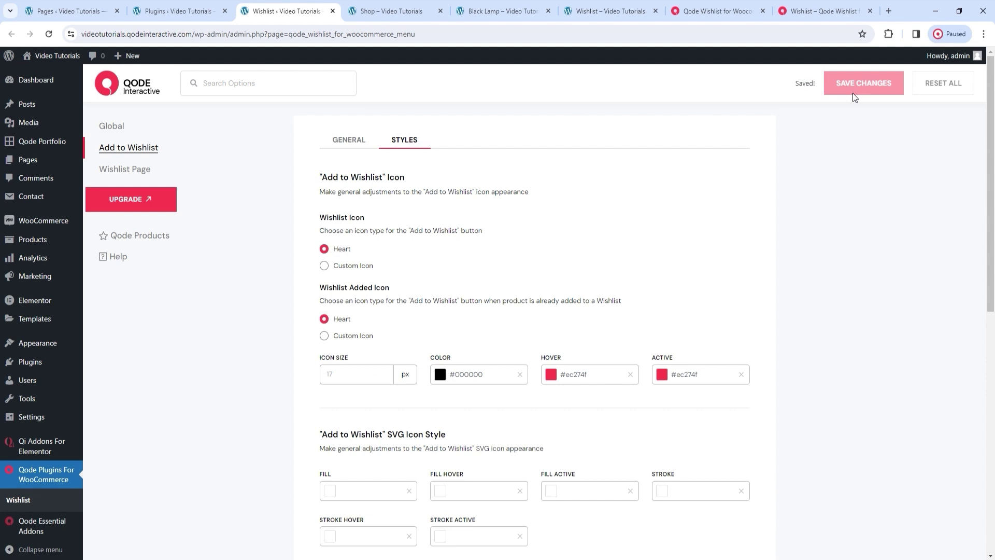
Reload the shop page and check its wishlist links against the Wishlist Icon settings in Styles.
click(420, 8)
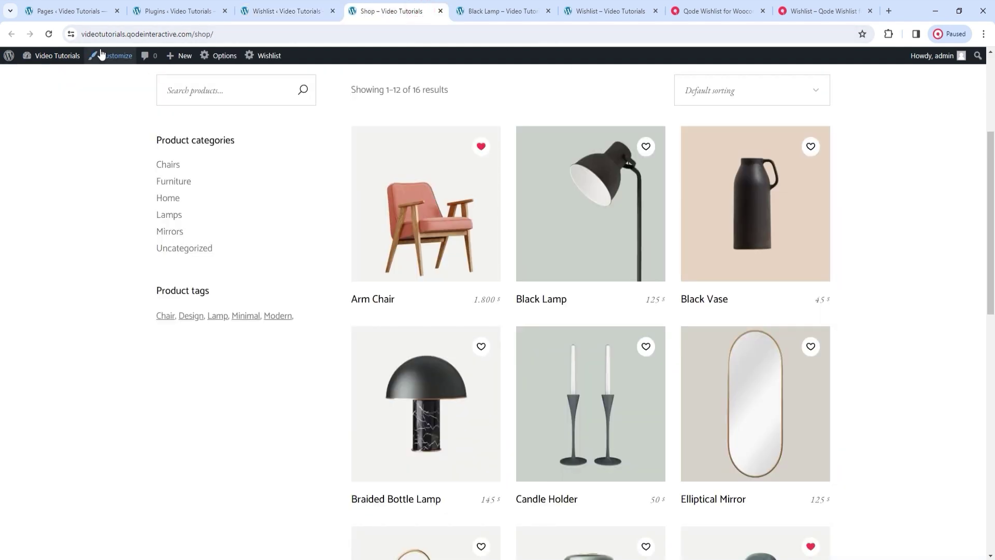
click(49, 35)
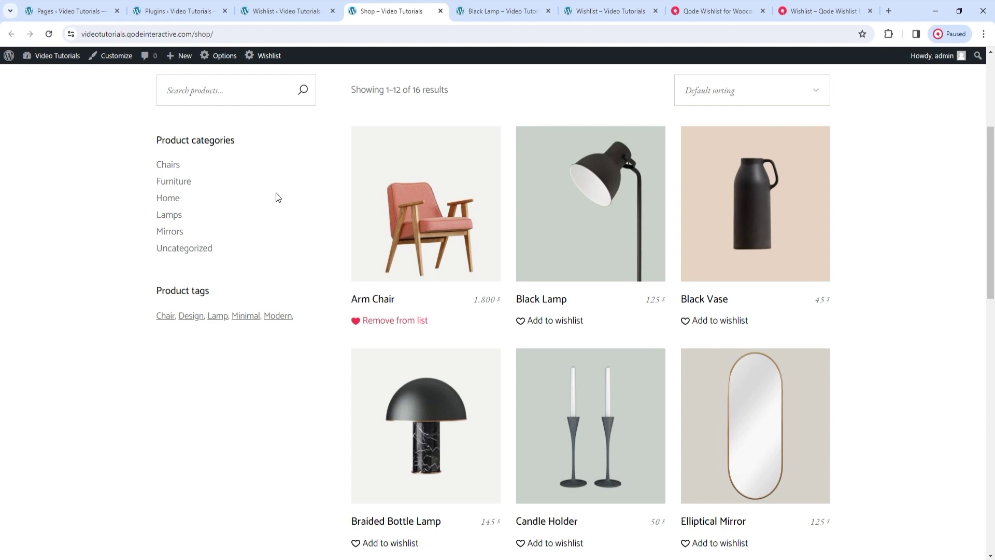
click(299, 9)
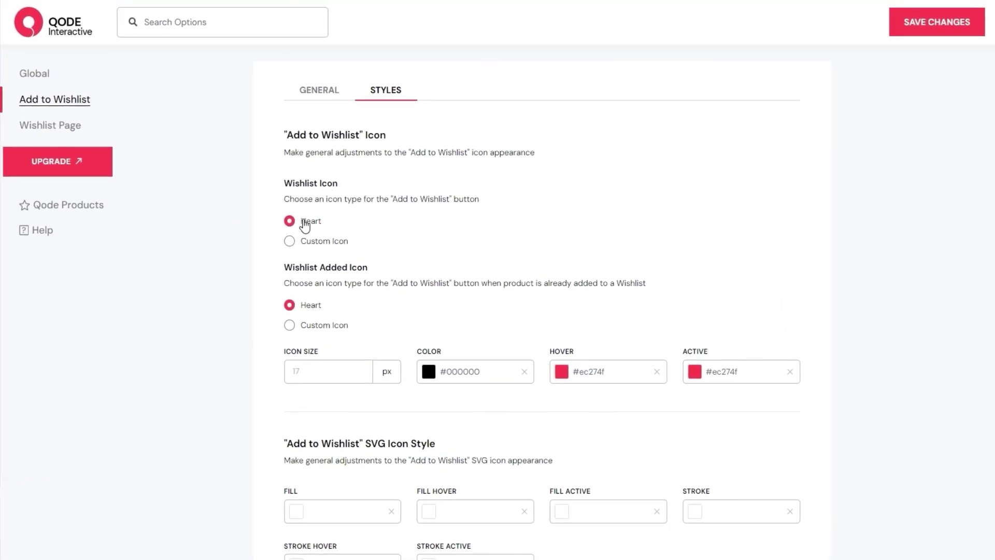
click(390, 12)
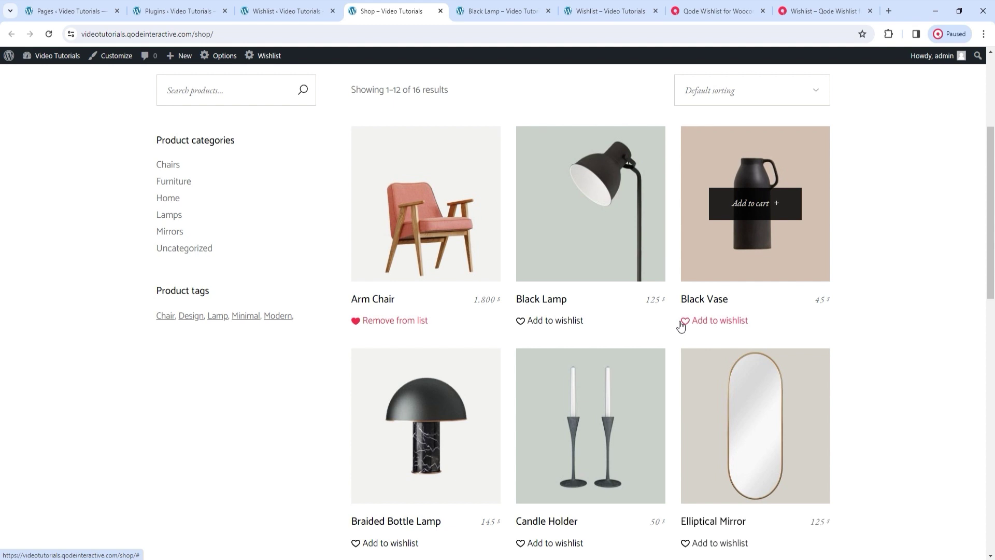
Set the Wishlist Icon to a custom icon using plus-1.svg, save the changes and check it on the reloaded shop page.
click(304, 11)
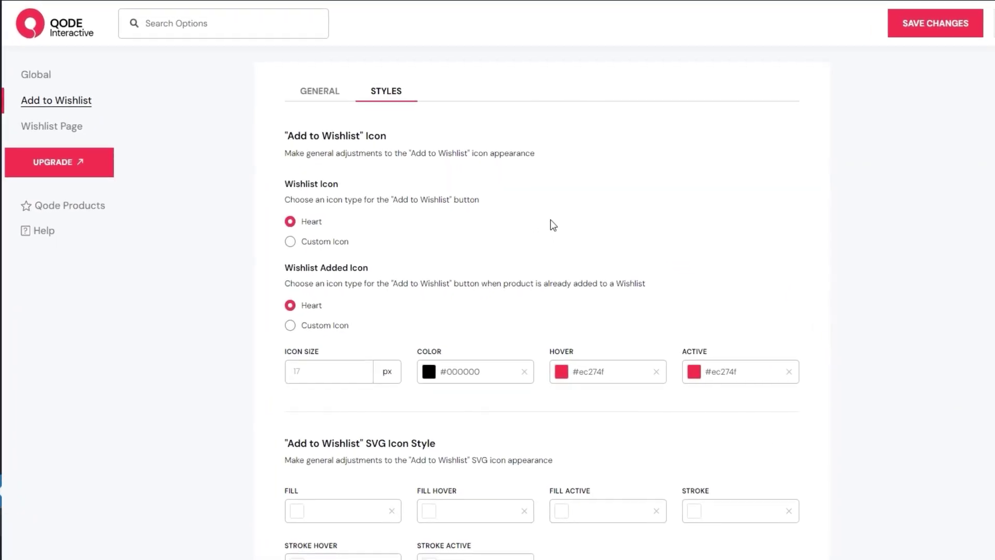
click(289, 241)
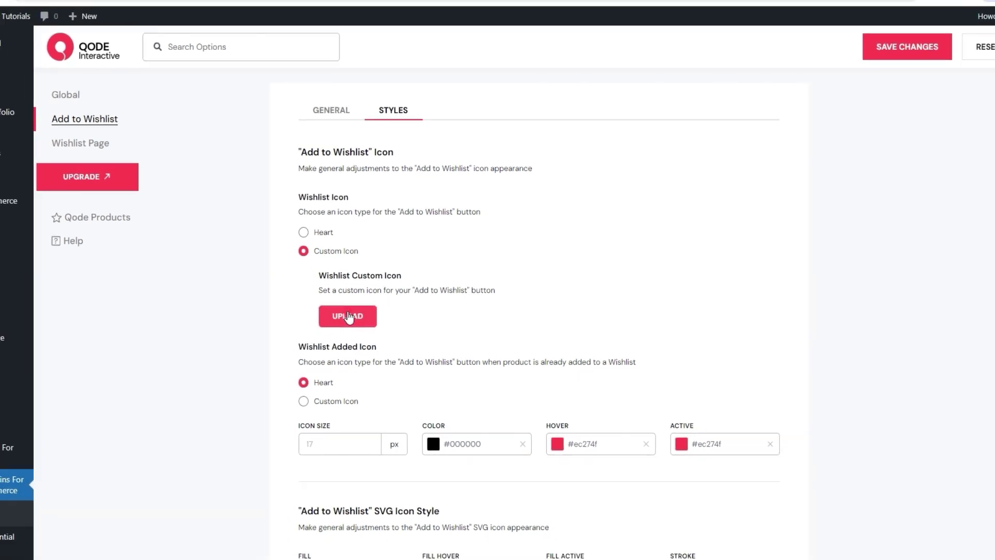
click(337, 311)
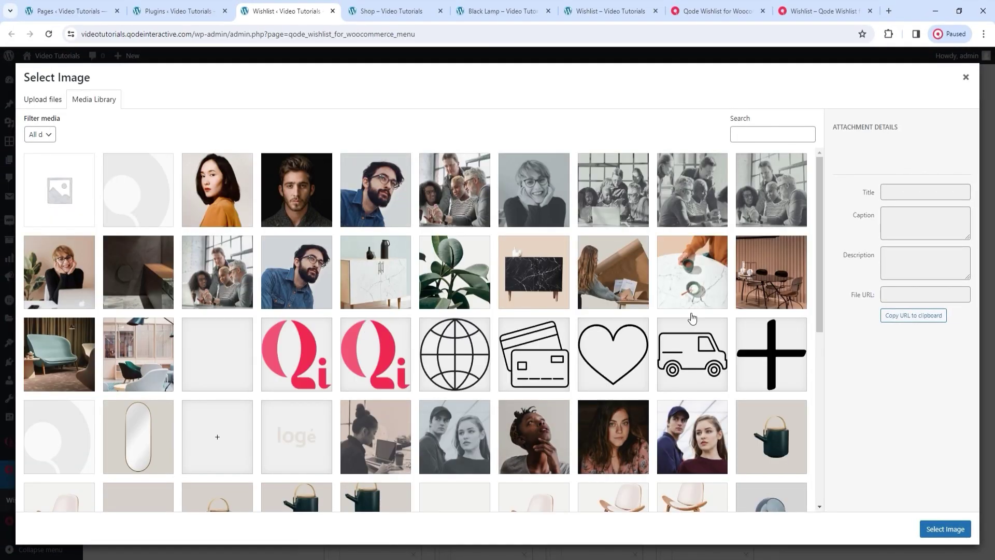
click(247, 431)
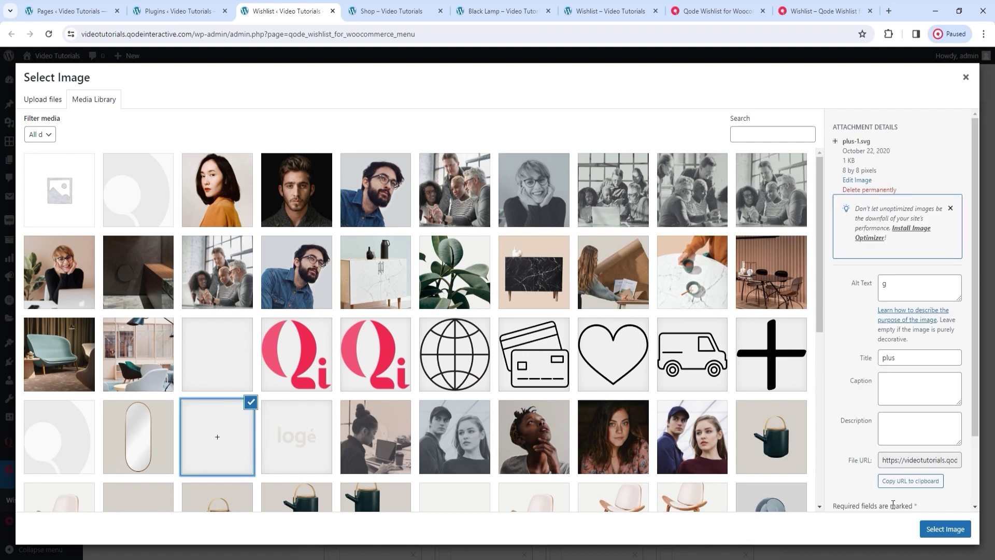
click(946, 529)
click(834, 90)
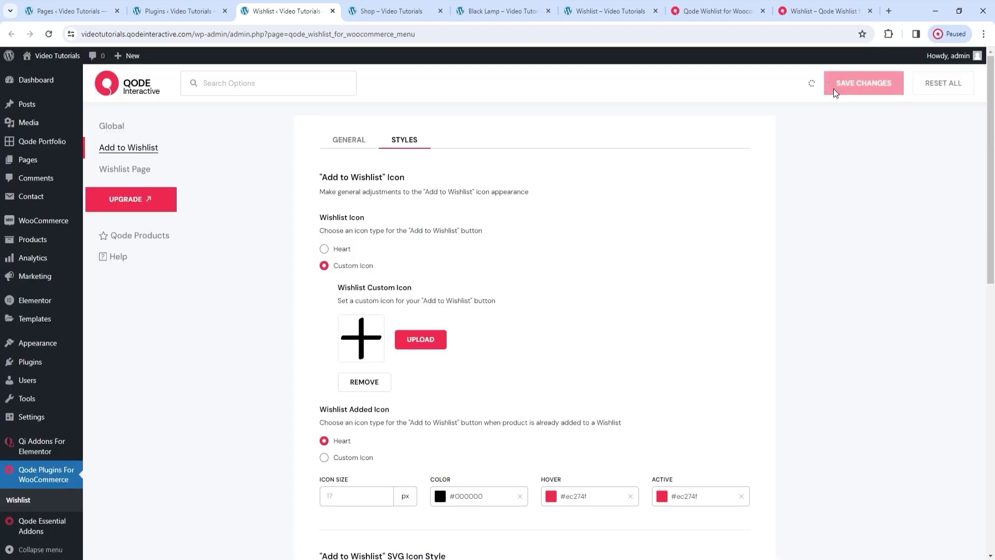
click(386, 11)
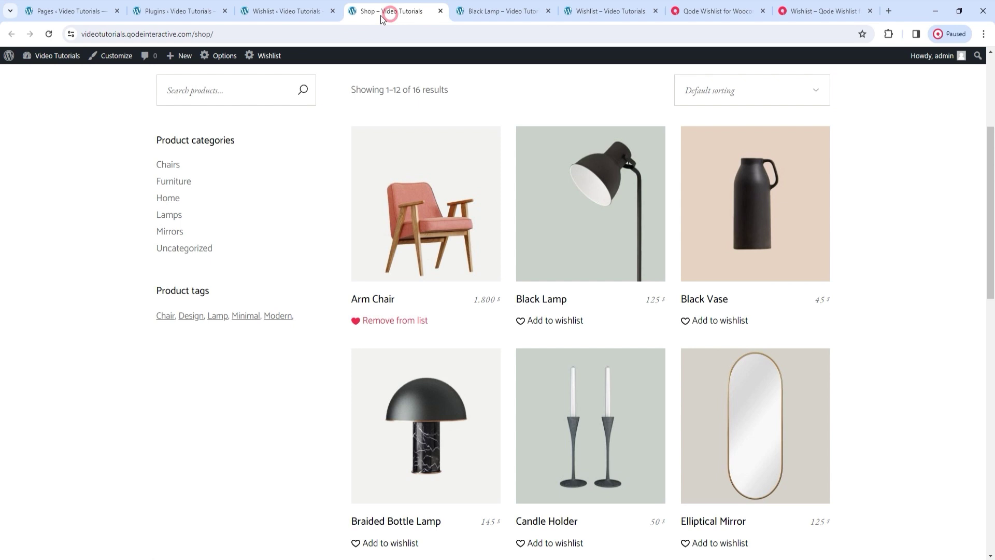
click(55, 37)
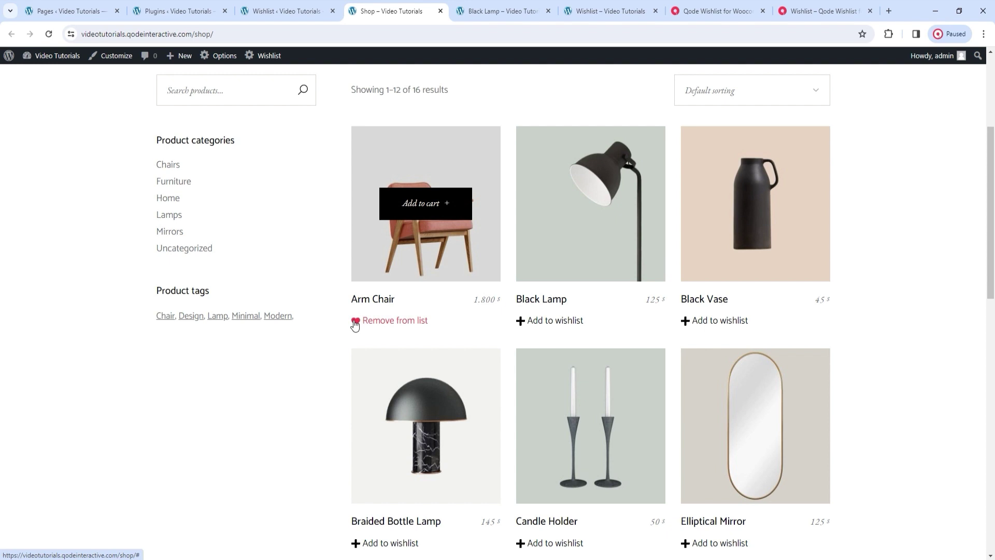
Set the SVG icon's Stroke to rgb(232,155,155), Stroke Hover to rgb(207,57,57) and Stroke Active to rgb(228,220,220), and save the changes.
click(303, 11)
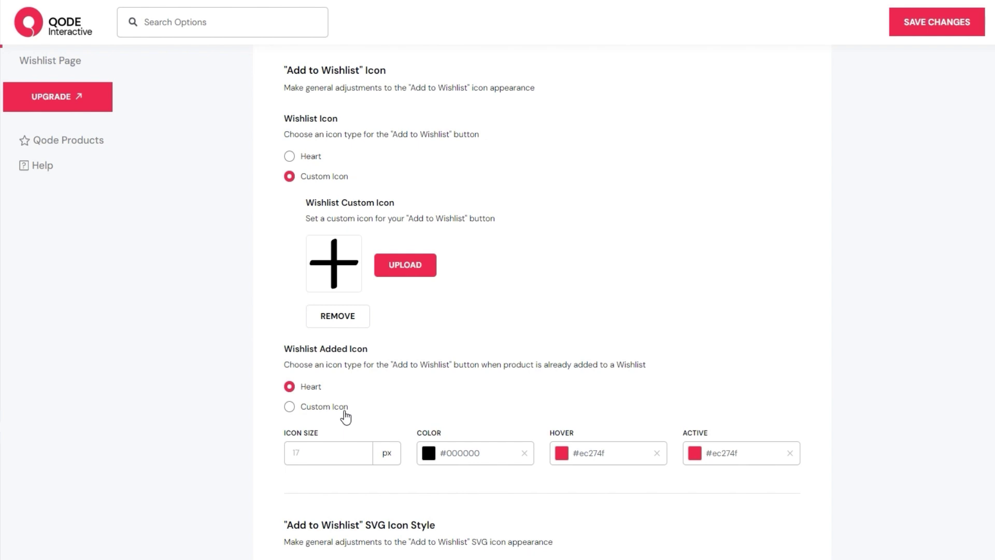
scroll(346, 418, down, 1)
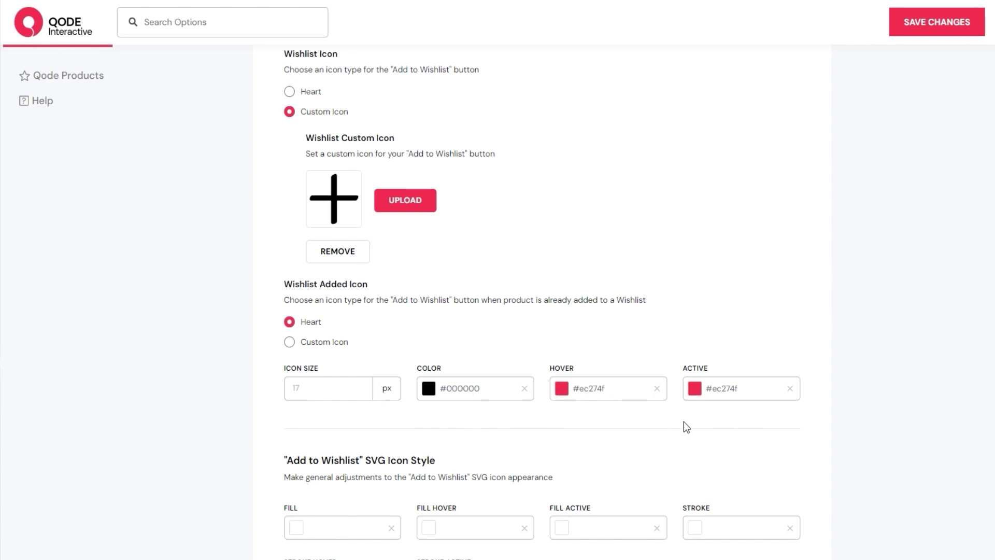
scroll(684, 423, down, 3)
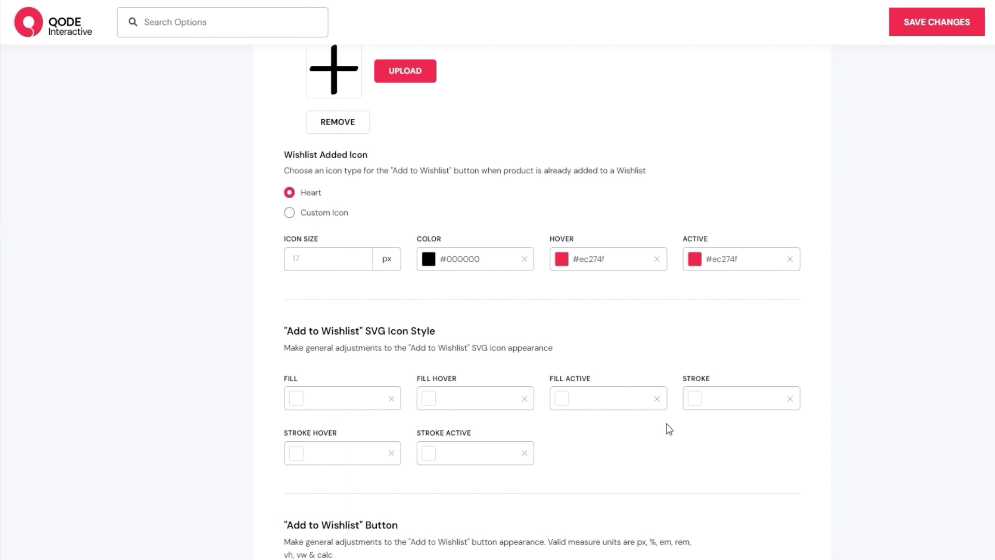
click(695, 399)
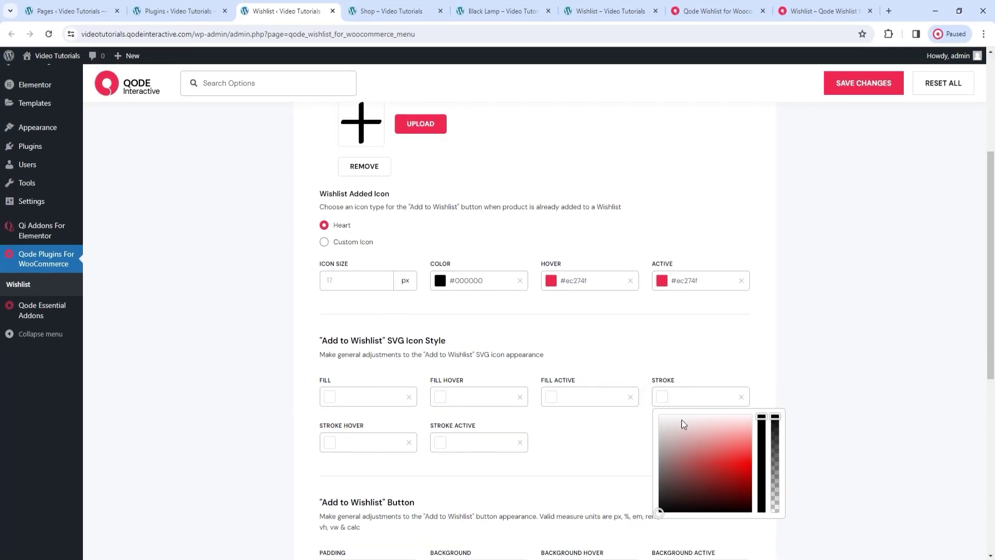
click(739, 444)
click(716, 438)
click(329, 442)
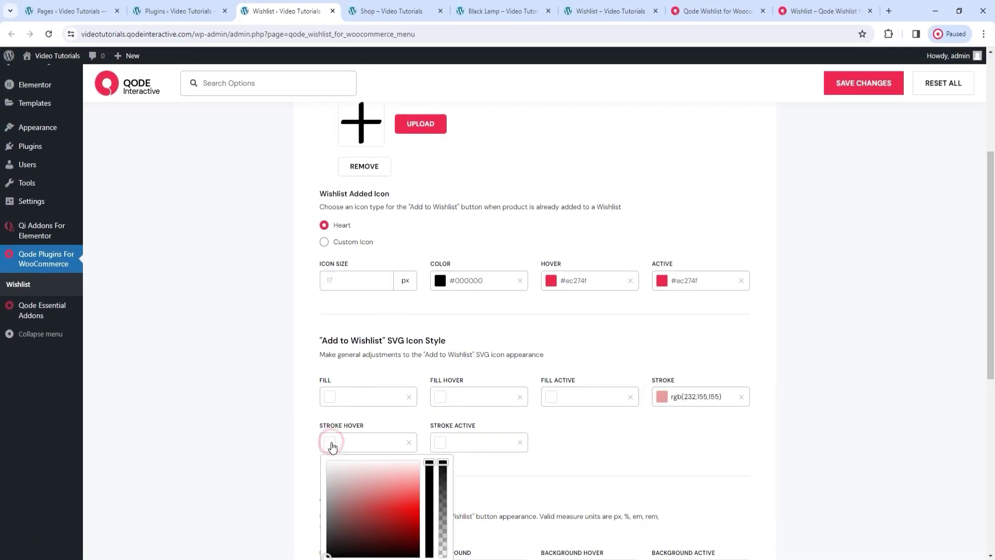
click(376, 479)
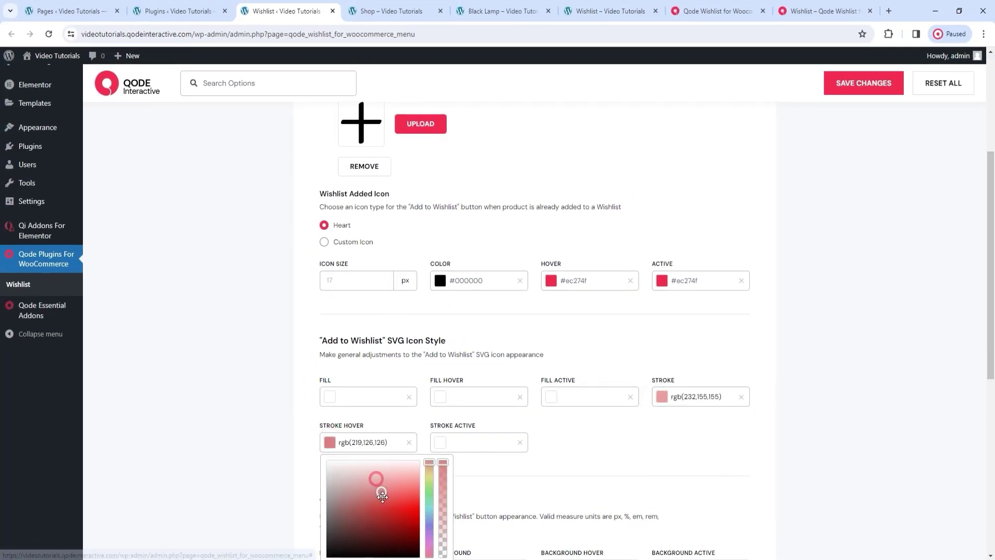
click(441, 444)
click(450, 472)
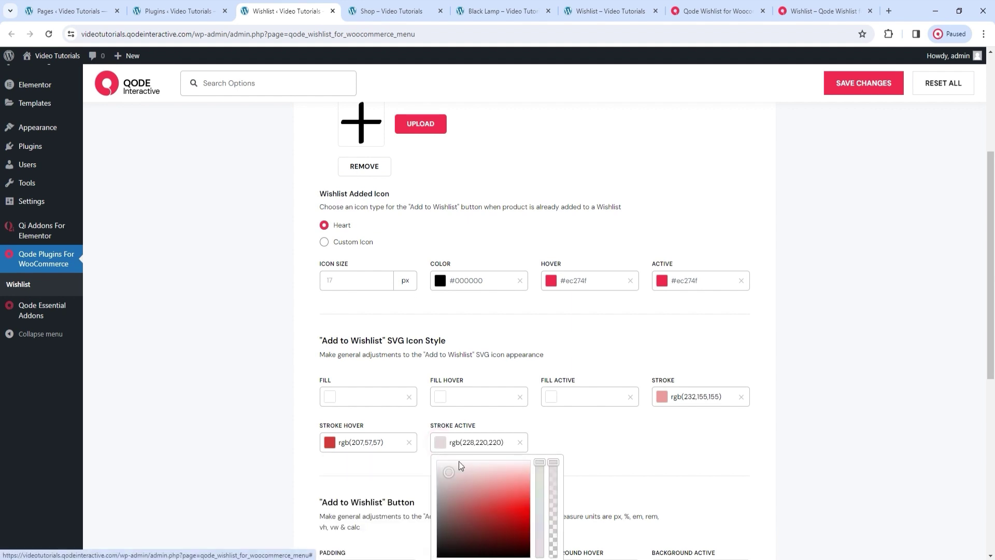
click(835, 88)
Reload the shop page to check the wishlist icons' stroke colour and return to the wishlist settings.
click(393, 11)
click(49, 34)
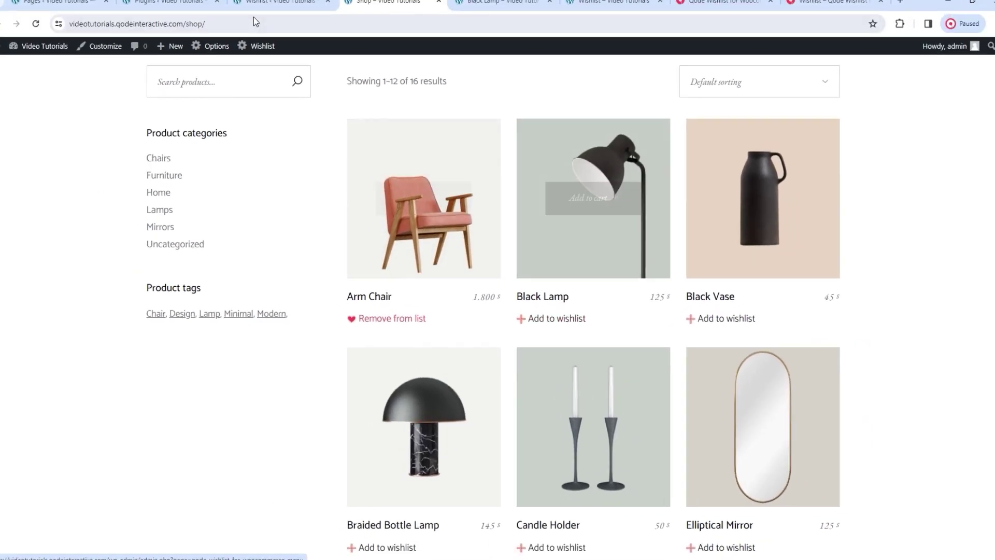
click(272, 10)
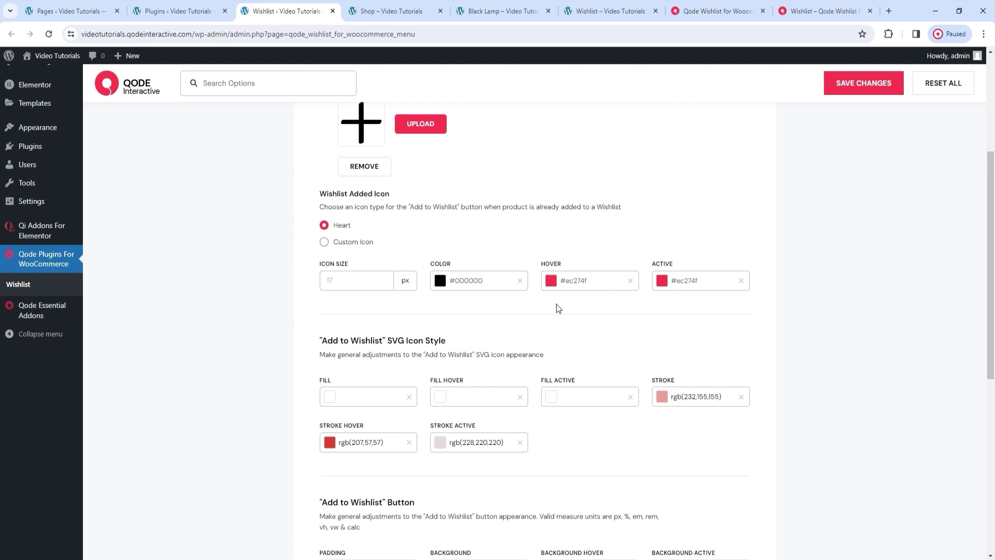
Clear the Stroke, Stroke Active and Stroke Hover colours of the "Add to Wishlist" SVG icon.
click(741, 397)
click(521, 445)
click(409, 442)
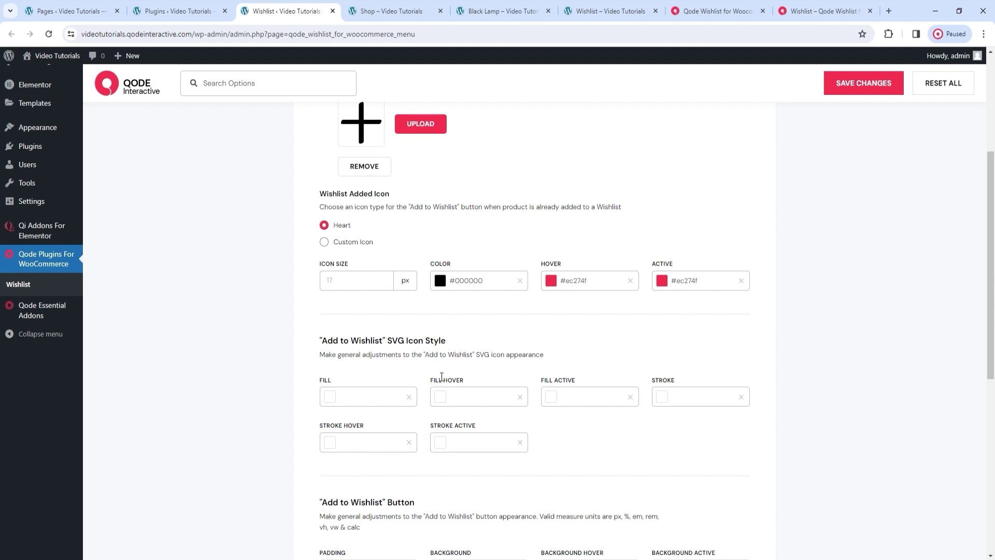
Remove the custom plus image, set the Wishlist Icon back to Heart and save the changes.
scroll(441, 377, up, 2)
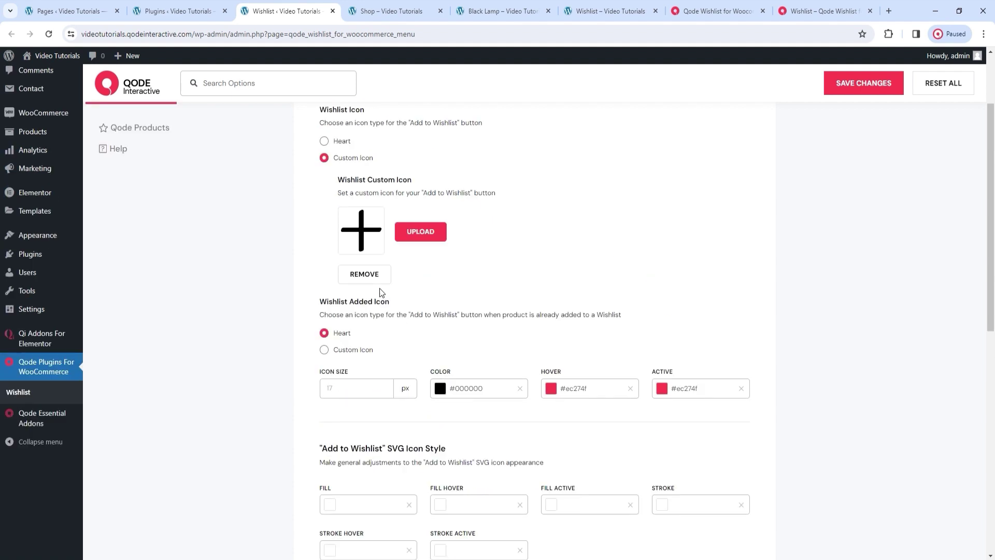
click(374, 277)
click(340, 145)
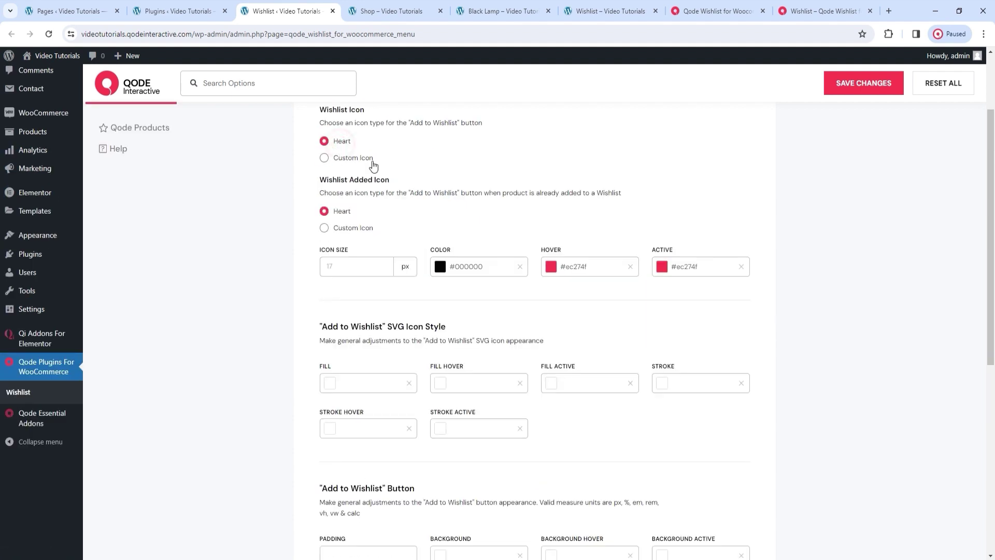
click(834, 83)
Set the "Add to Wishlist" button's padding to 10px, Background to rgb(226,135,137) and Background Hover to rgb(210,100,100).
scroll(633, 196, down, 5)
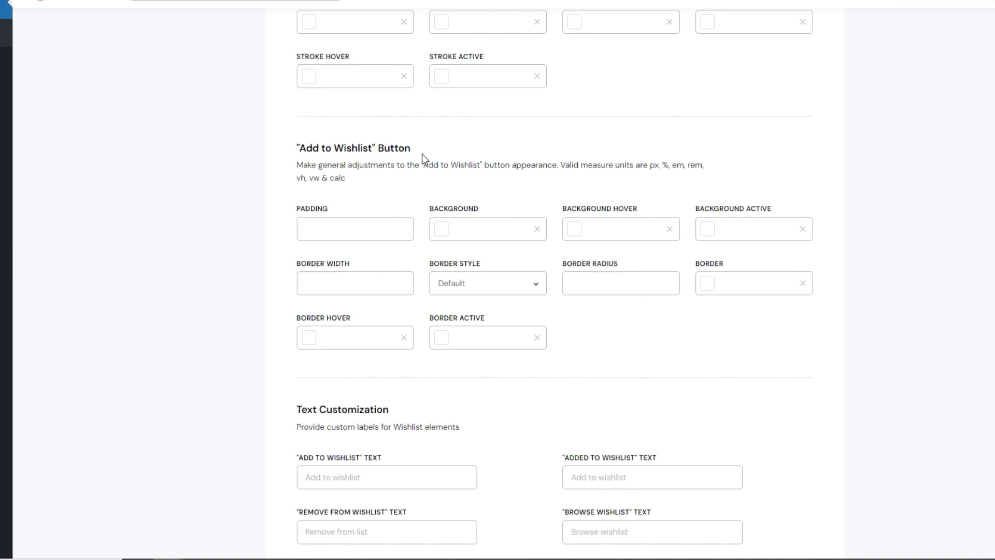
click(340, 229)
text(10px)
click(446, 231)
click(496, 294)
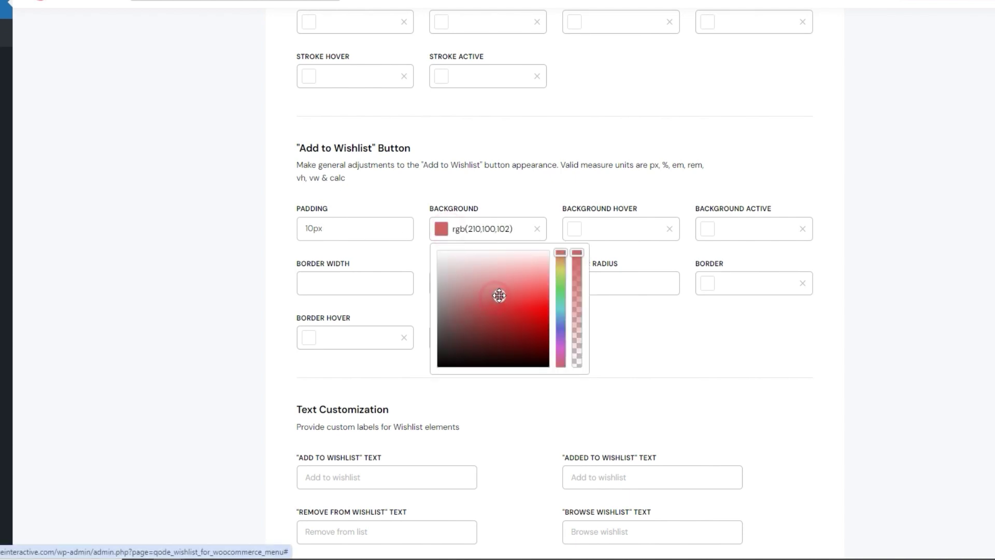
scroll(534, 295, up, 1)
click(573, 293)
click(630, 360)
drag(630, 360, 633, 358)
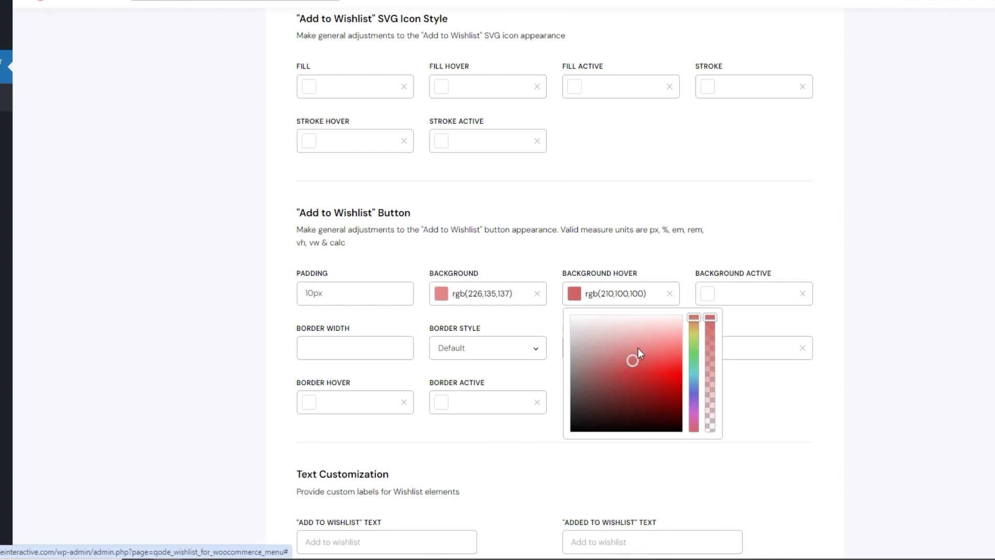
click(695, 269)
Give the "Add to Wishlist" button a Solid border with width 2 and a border radius of 20px.
click(391, 348)
text(2)
click(515, 357)
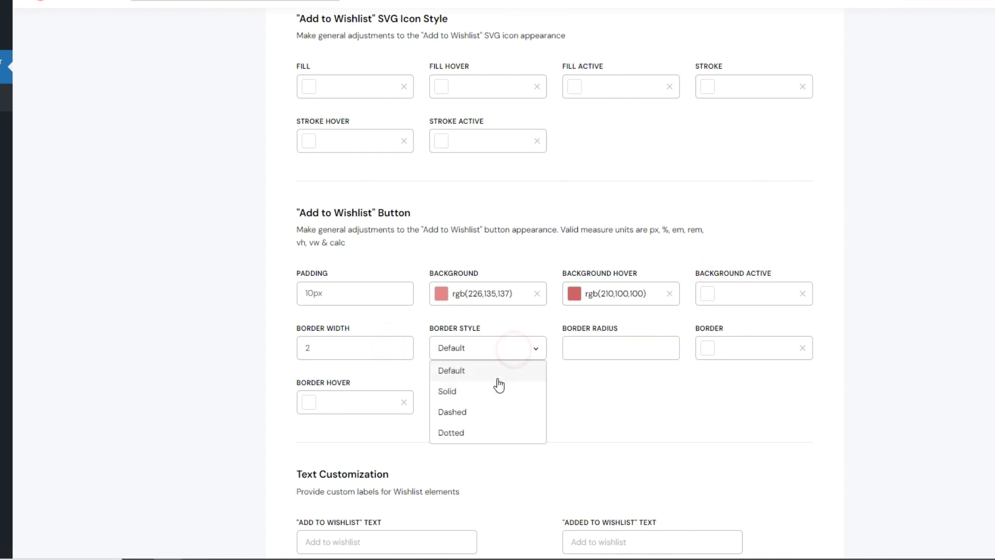
click(492, 391)
click(577, 360)
text(20px)
Set the button's Border colour to rgb(104,104,104) and Border Hover to rgb(253,180,180), and save the changes.
click(707, 348)
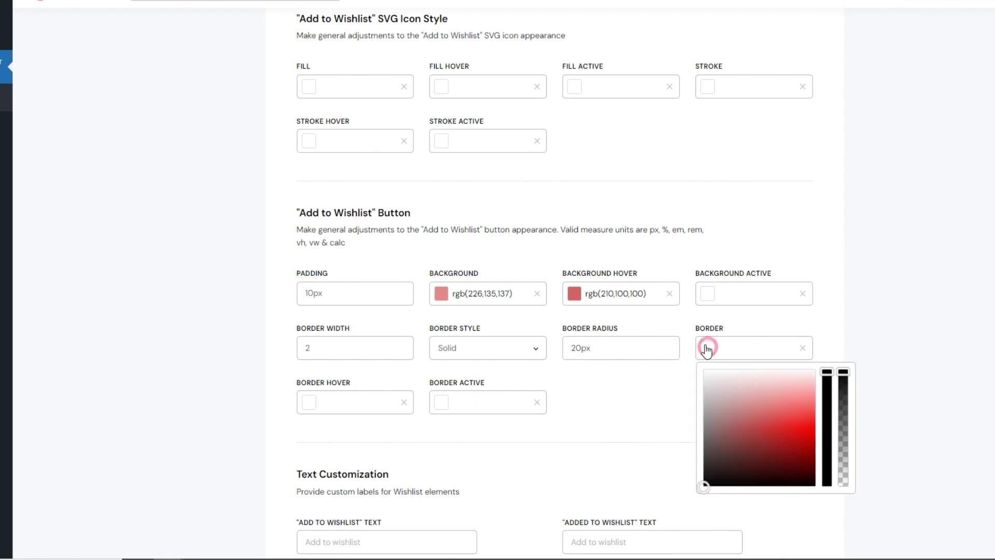
drag(725, 406, 696, 438)
click(599, 469)
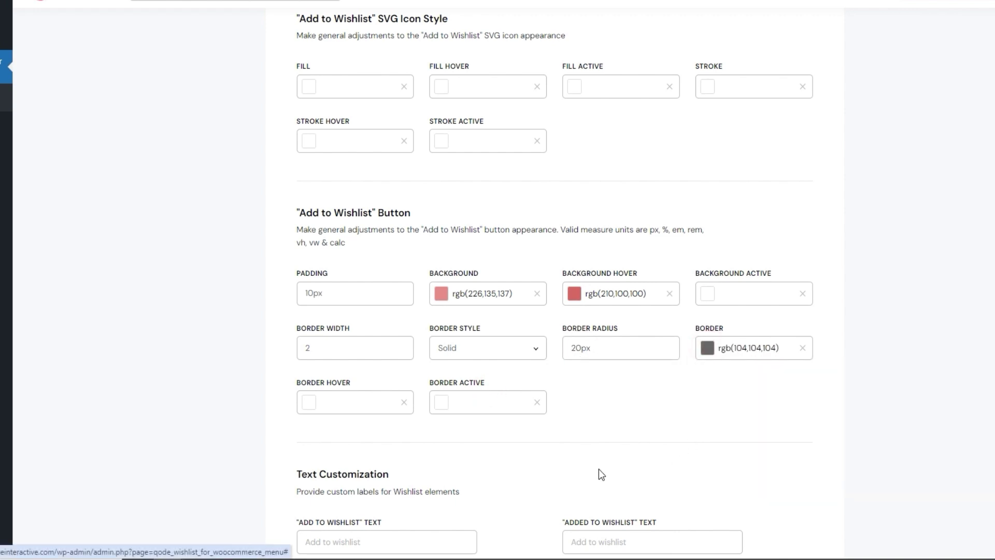
click(317, 411)
drag(363, 437, 413, 441)
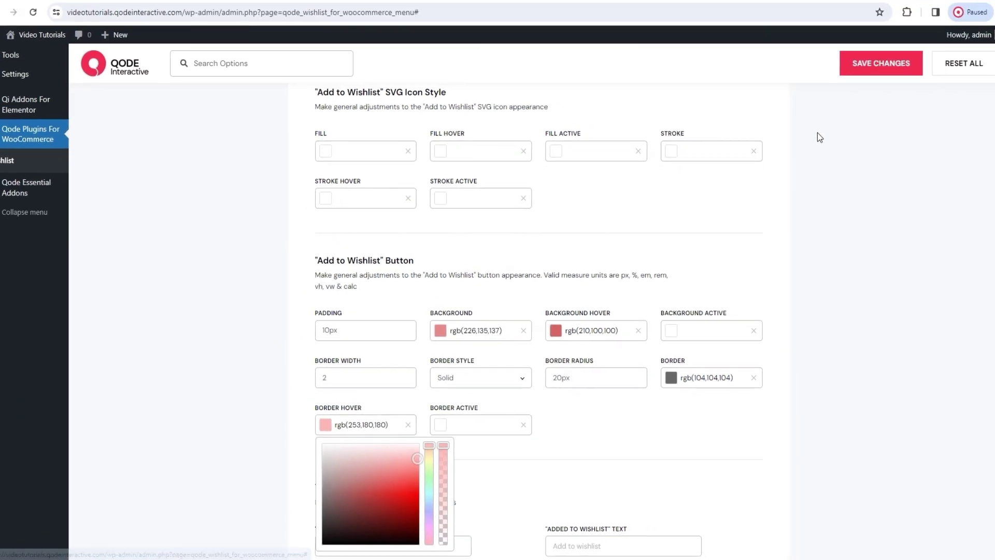
click(861, 69)
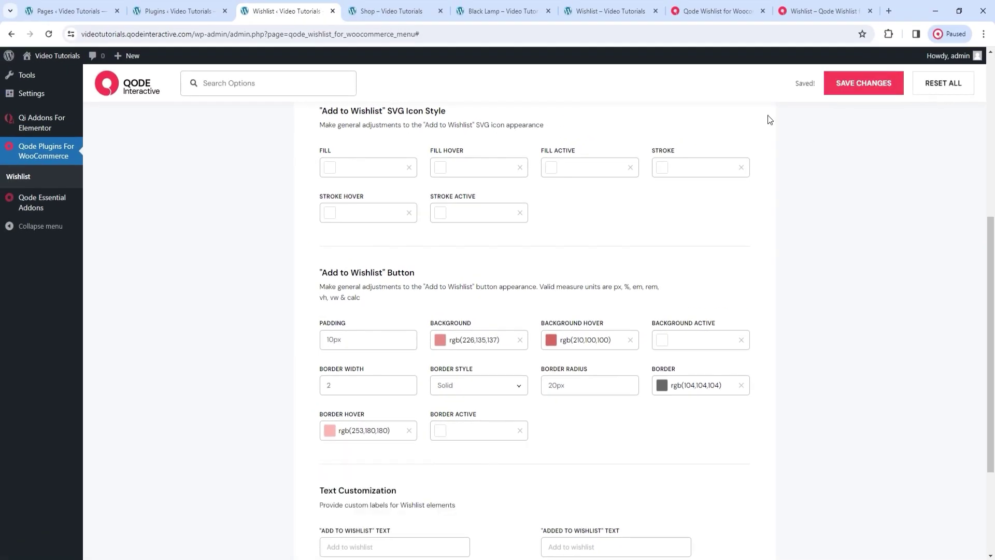
Reload the shop page to inspect the restyled wishlist buttons and return to the wishlist settings.
click(394, 11)
click(49, 34)
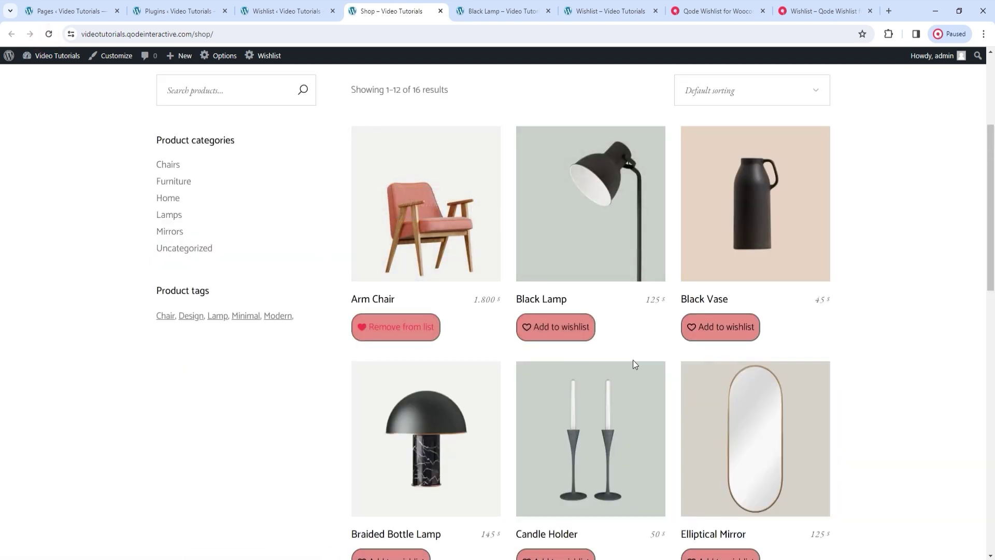
key(ctrl+shift+Tab)
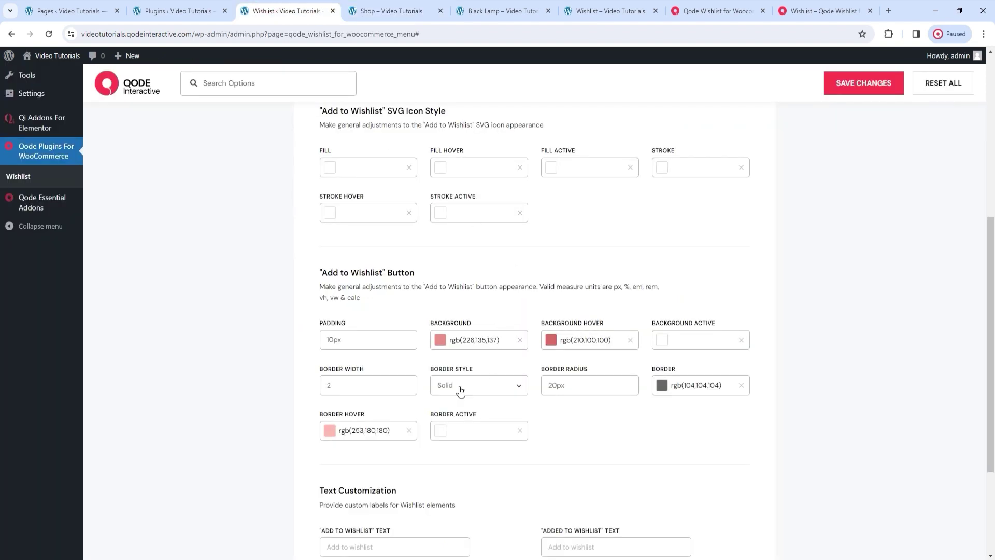
Clear the "Add to Wishlist" button's padding and its Background, Background Hover and Background Active colours.
double_click(402, 340)
key(BackSpace)
click(520, 340)
click(631, 340)
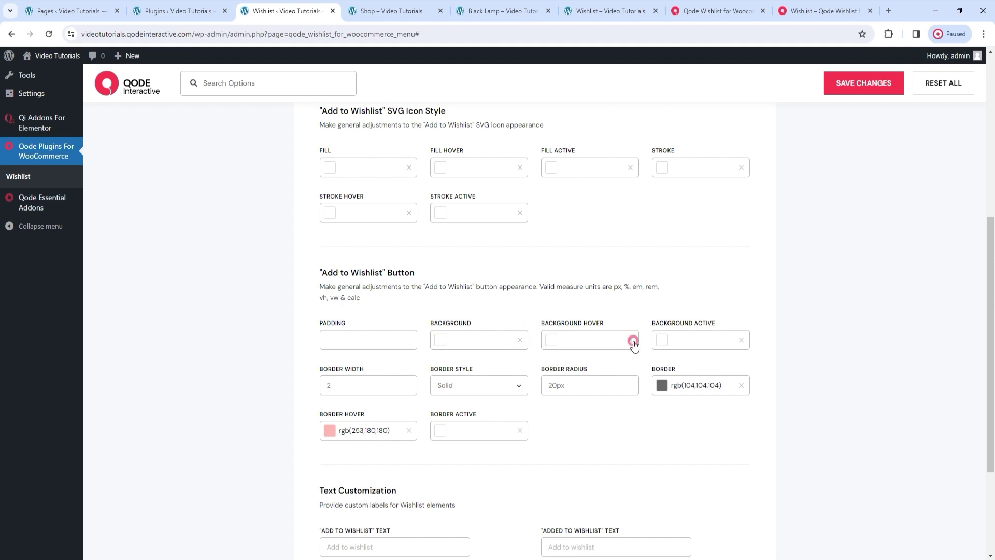
click(741, 341)
Clear the button's border colour, radius, width and hover colour, and set its Border Style back to Default.
click(741, 386)
double_click(609, 385)
key(BackSpace)
click(519, 387)
click(506, 403)
double_click(400, 385)
key(BackSpace)
click(412, 432)
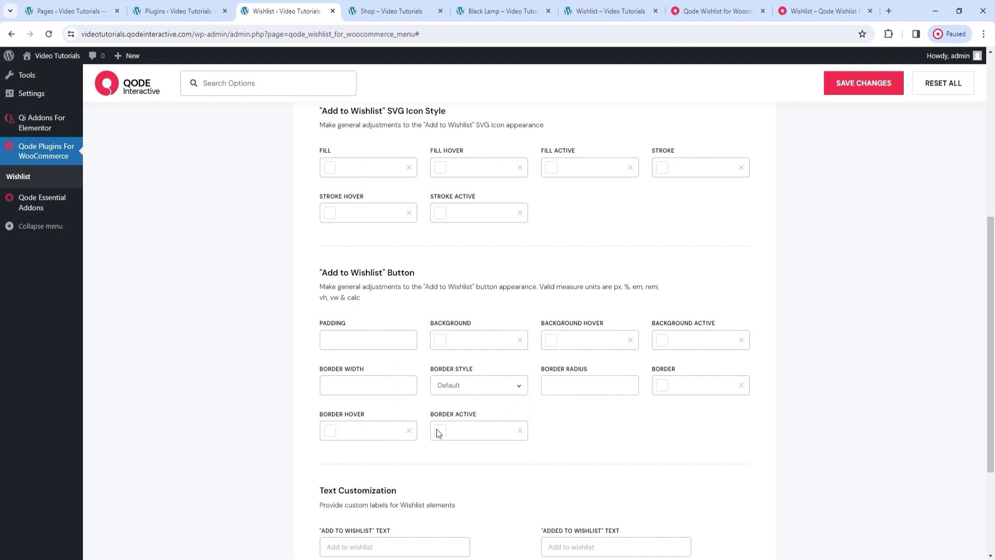
Save the cleared button styles, set the "Remove from Wishlist" text to "Remove the product", and save again.
click(832, 79)
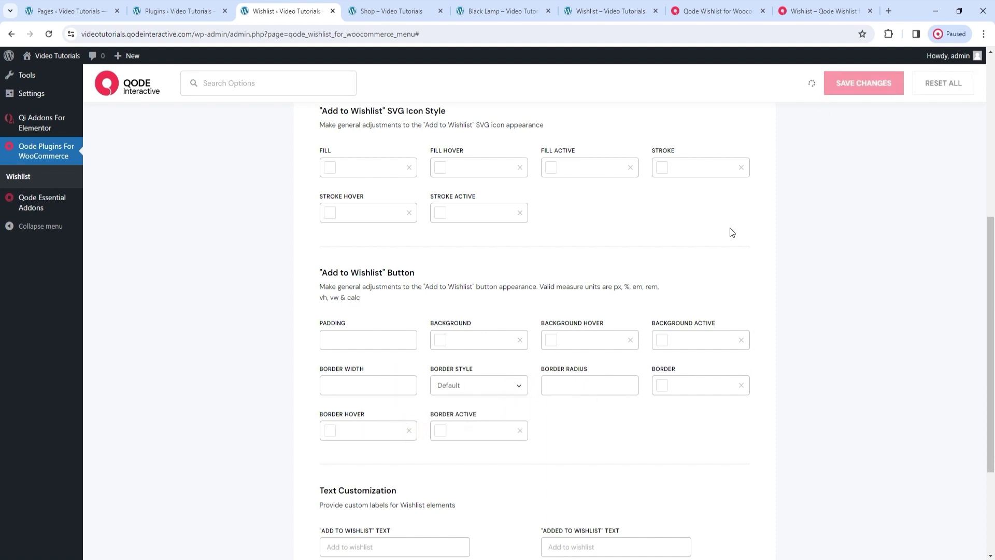
scroll(707, 279, down, 3)
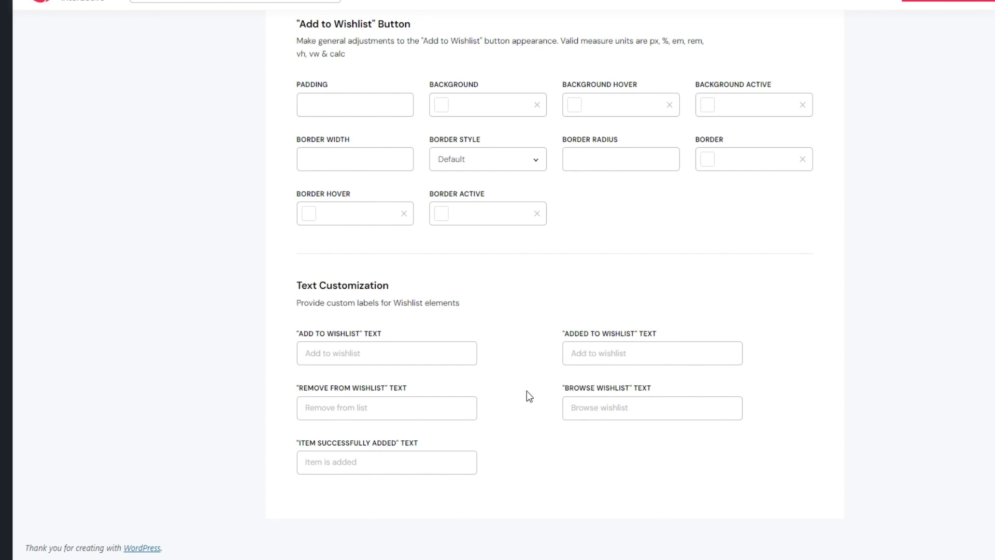
click(438, 414)
text(Remove the product)
click(883, 86)
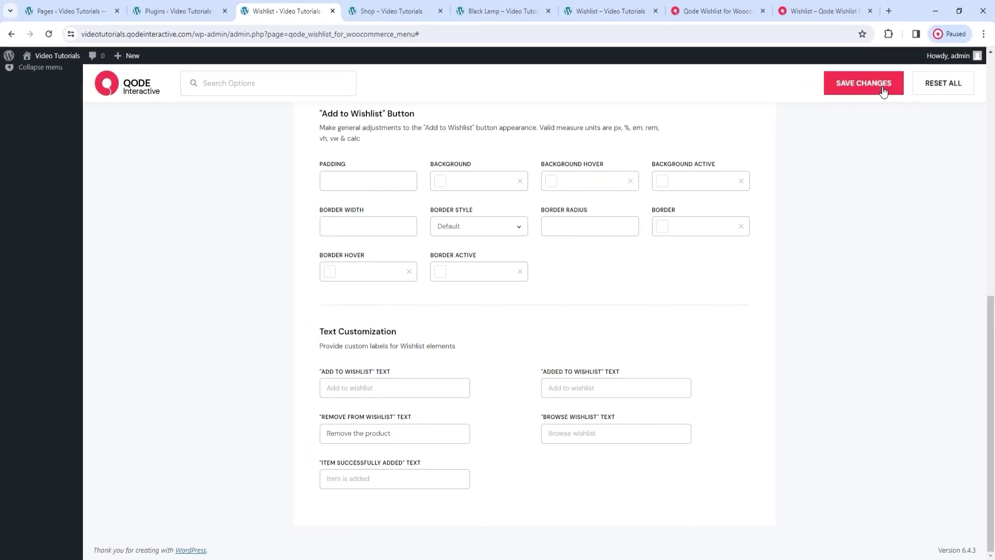
Reload the shop page to check the removal label under Arm Chair and return to the wishlist settings.
click(394, 12)
click(48, 35)
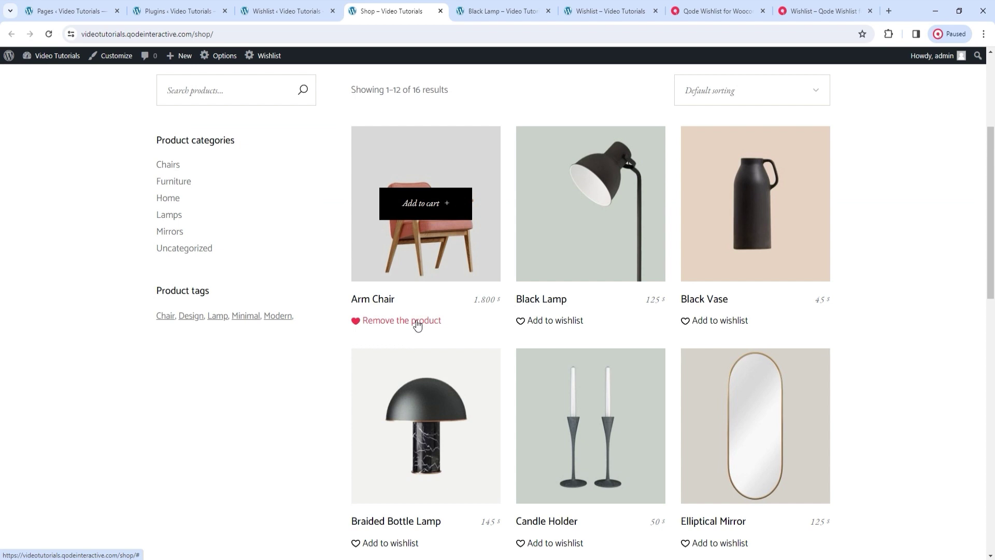
click(284, 11)
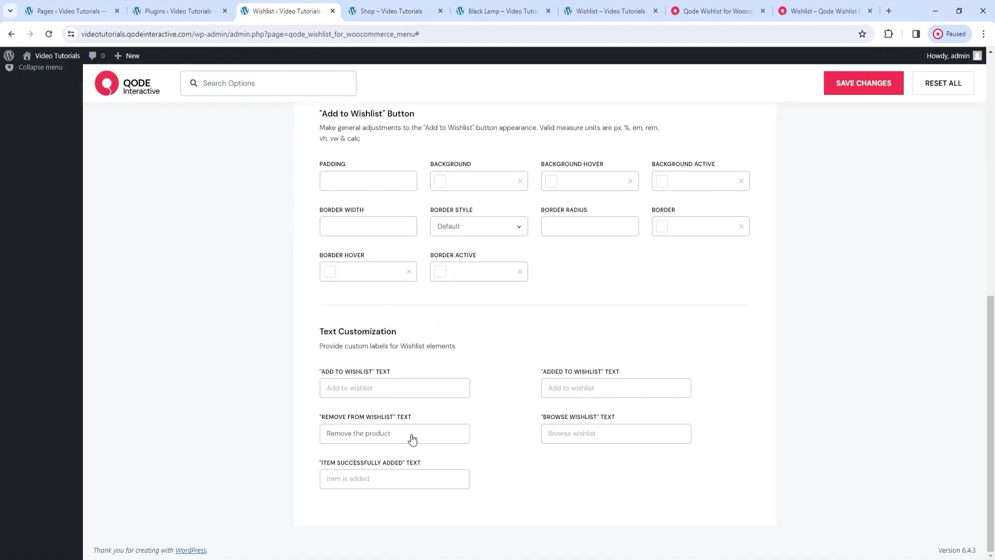
In the Wishlist Page settings, choose Wishlist as the main wishlist page and locate the shortcode its content requires.
scroll(413, 440, up, 10)
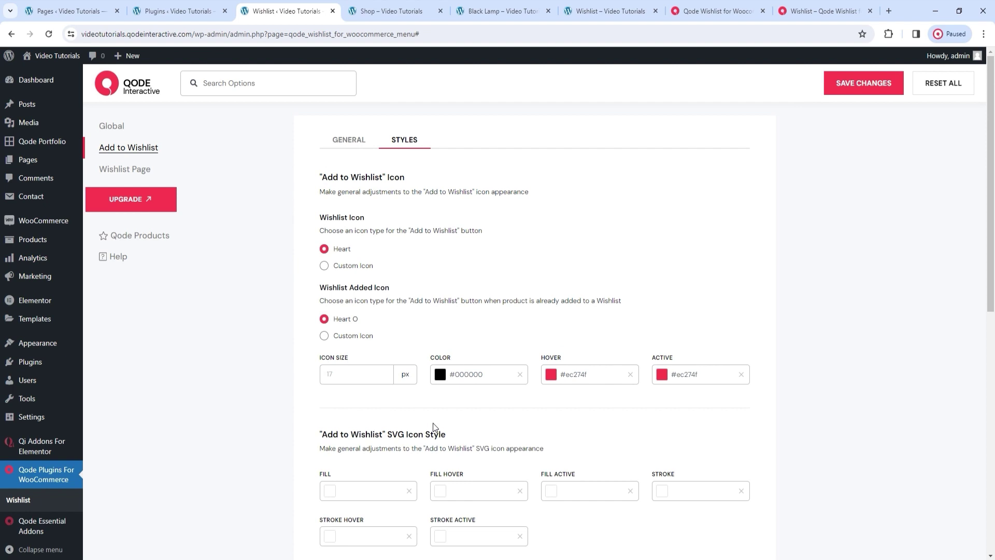
click(119, 170)
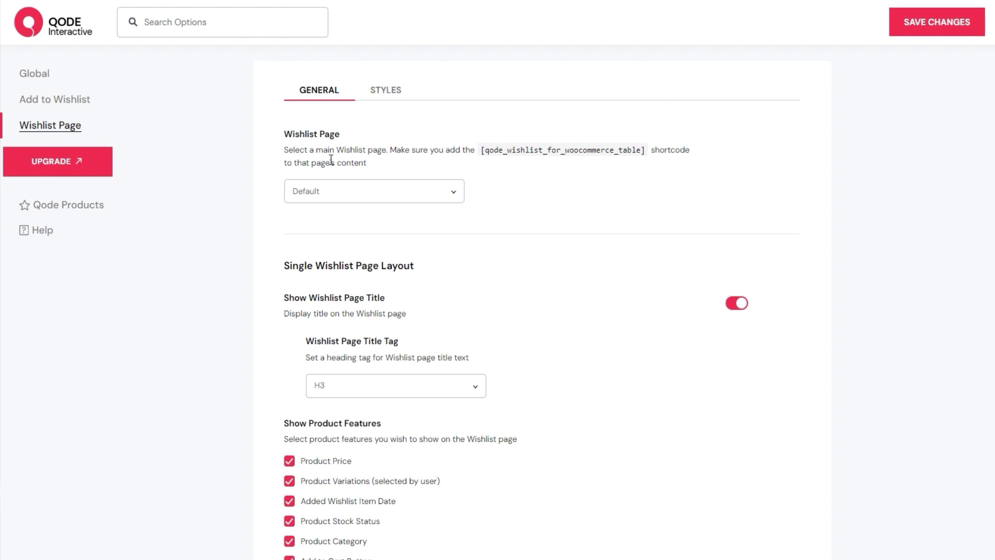
click(377, 194)
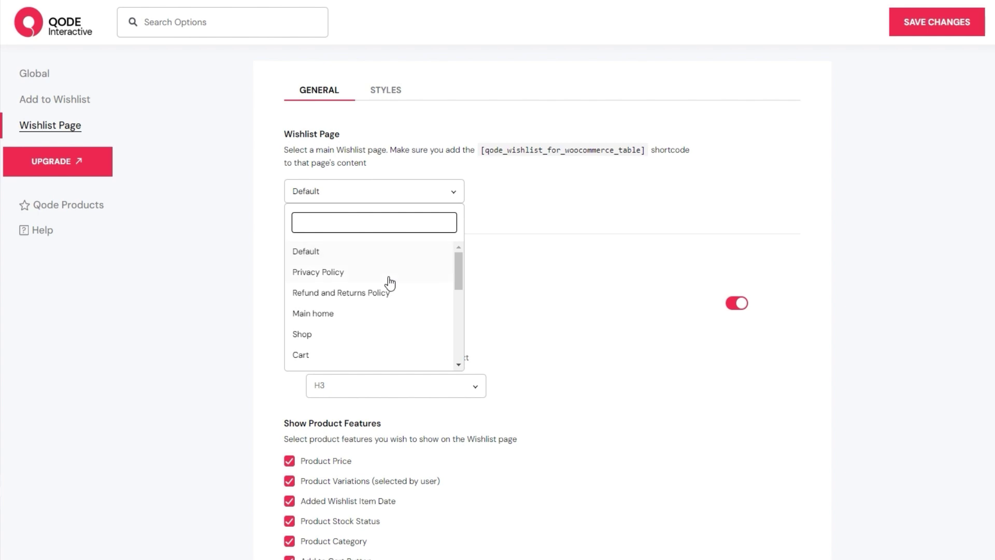
scroll(389, 282, down, 5)
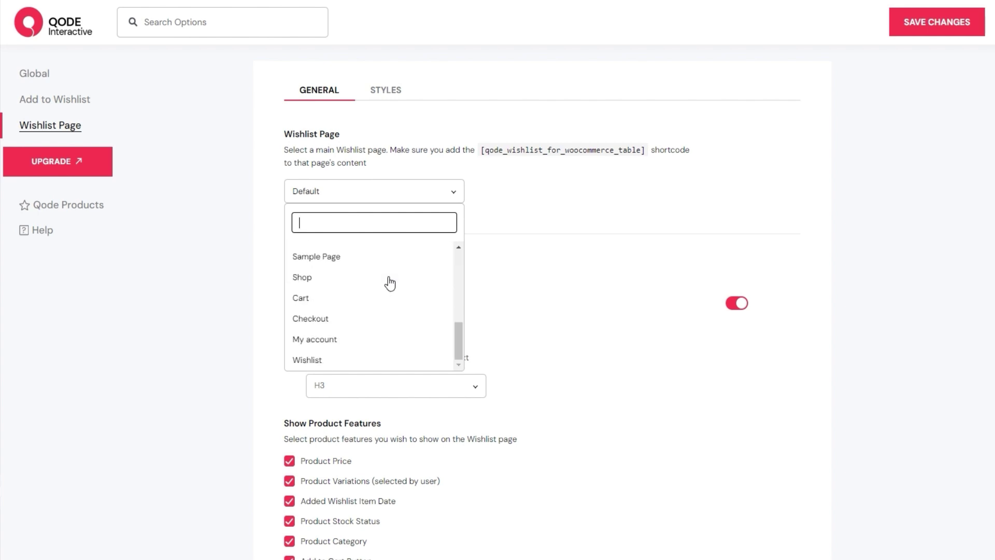
click(362, 363)
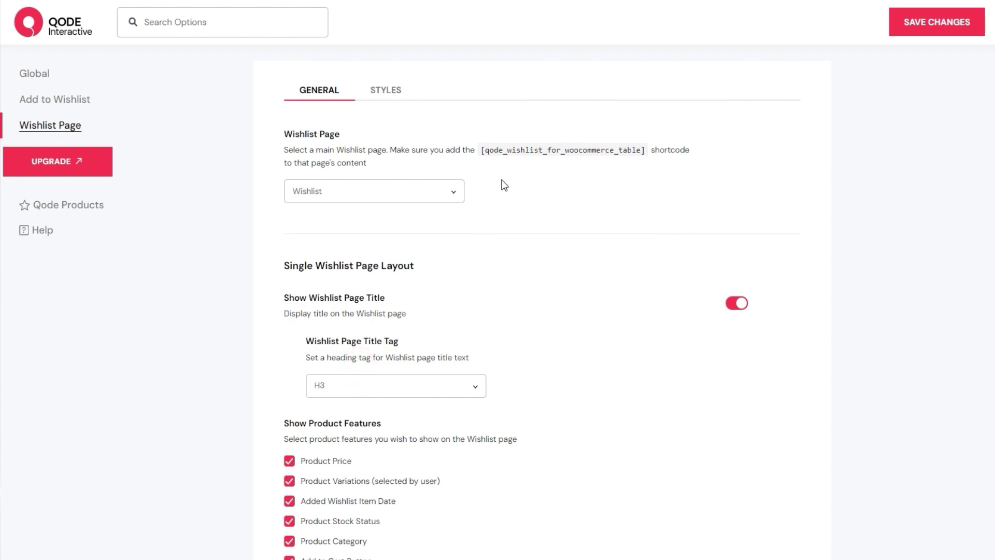
drag(645, 151, 482, 153)
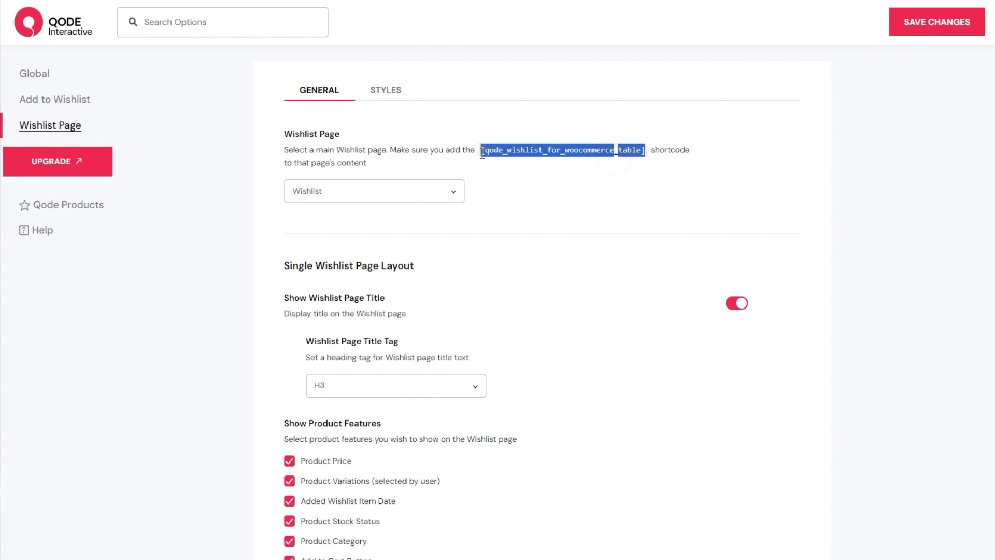
click(346, 127)
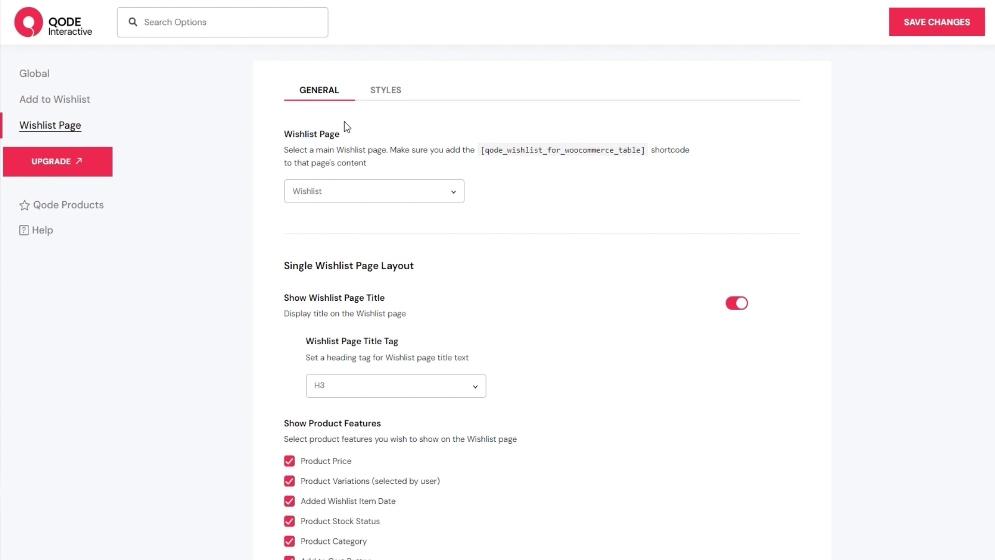
Review the Wishlist Page Title Tag options and examine the "My Wishlist" title on the live wishlist page.
scroll(477, 248, down, 1)
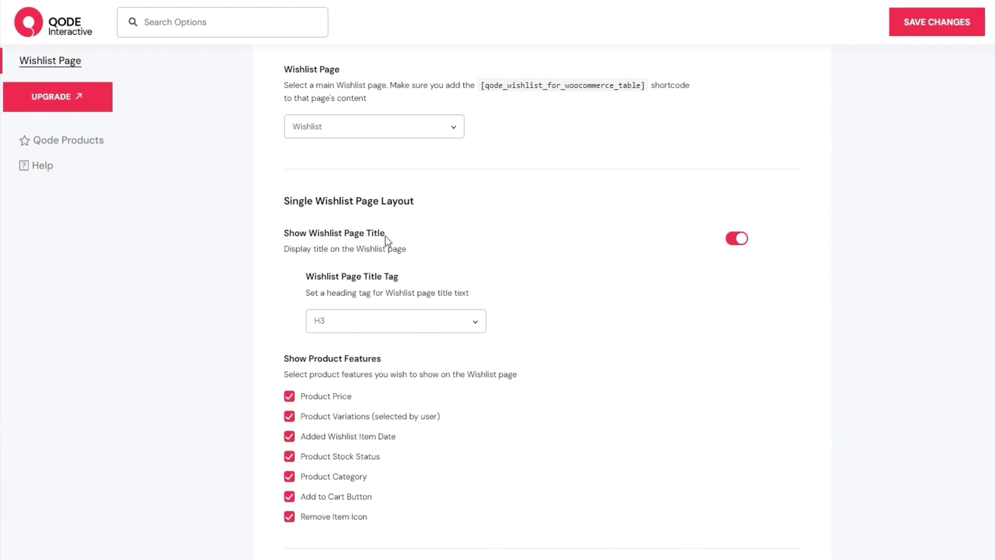
click(396, 321)
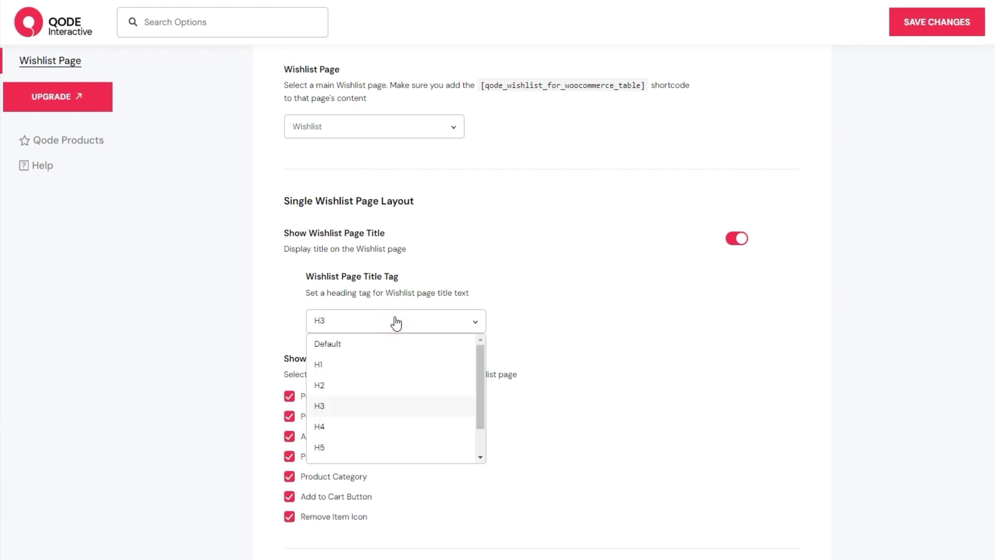
click(396, 322)
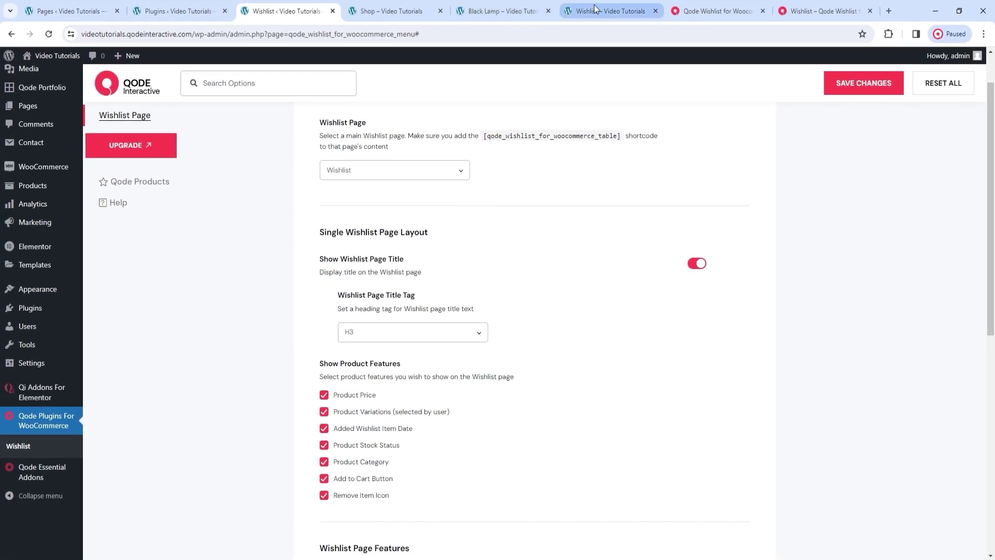
click(595, 8)
drag(236, 236, 162, 241)
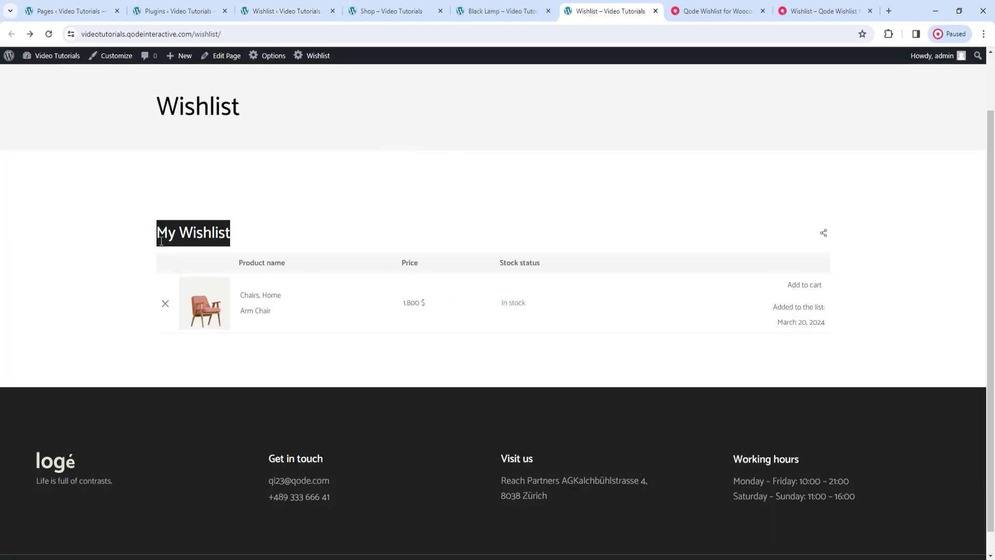
click(240, 236)
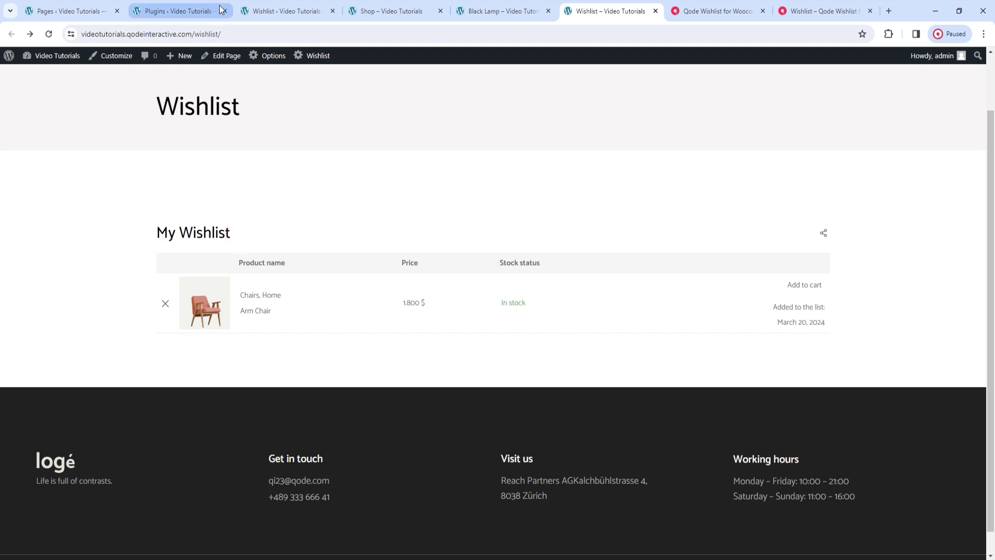
Disable Show Wishlist Page Title, save the changes, and reload the wishlist page to check its heading.
click(248, 11)
click(697, 263)
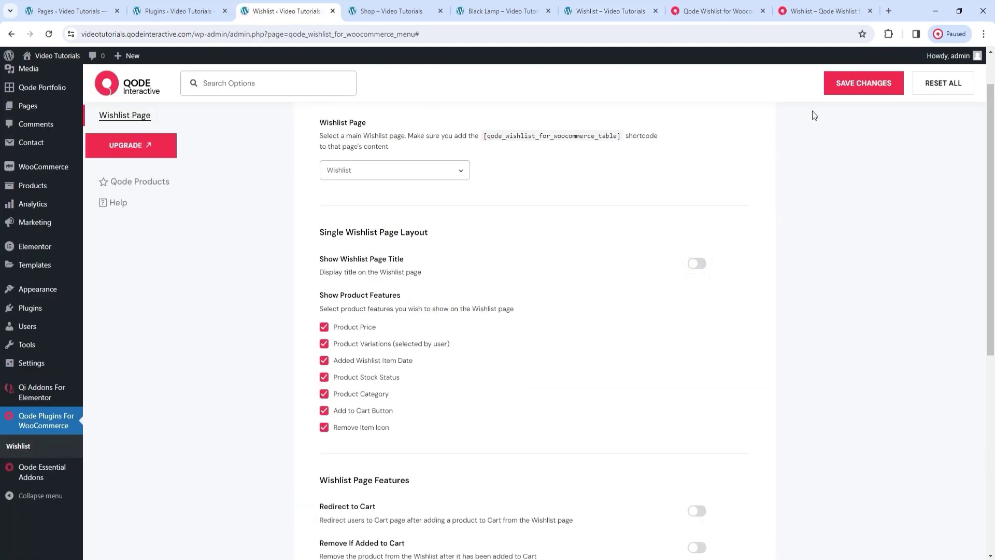
click(830, 87)
click(606, 14)
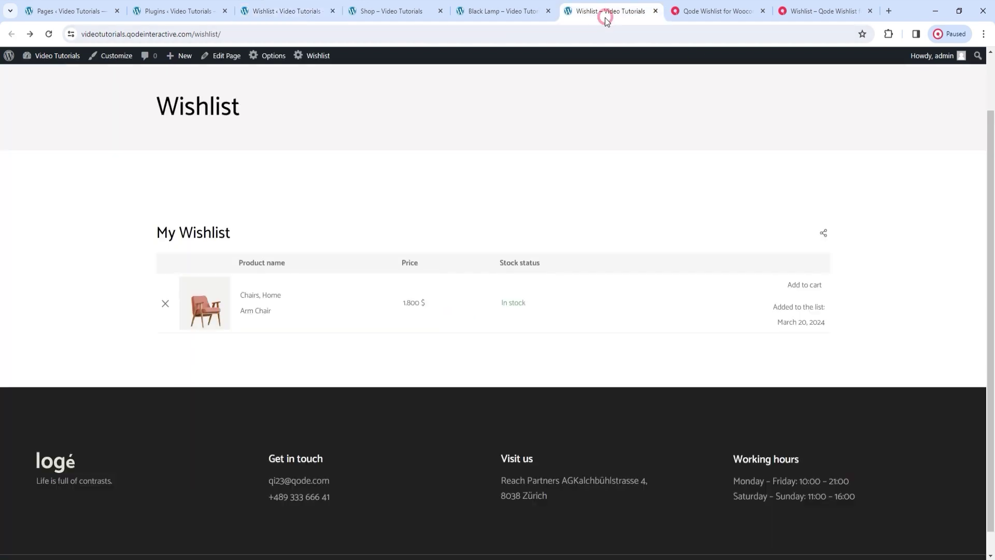
click(50, 35)
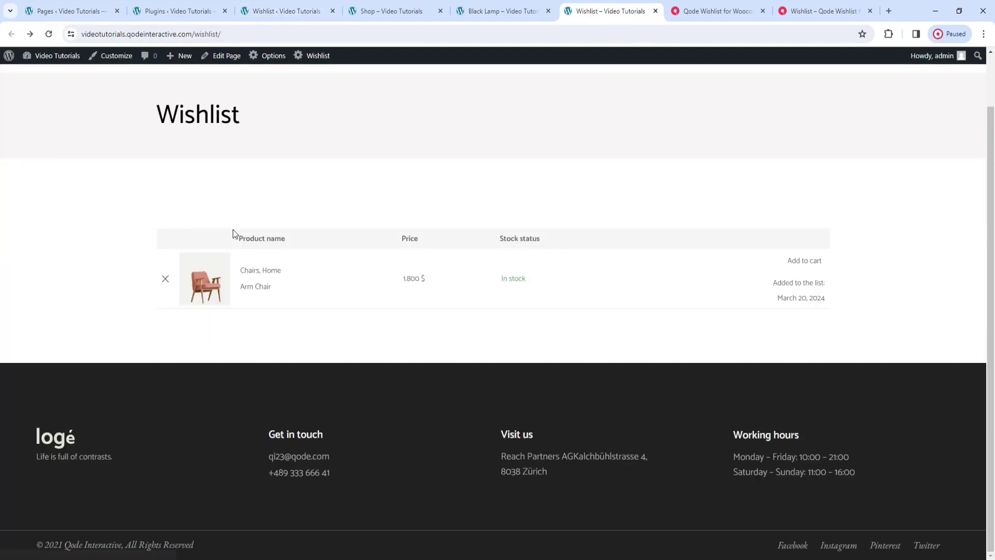
Re-enable Show Wishlist Page Title and compare the Show Product Features options with the live wishlist page.
click(269, 11)
click(698, 263)
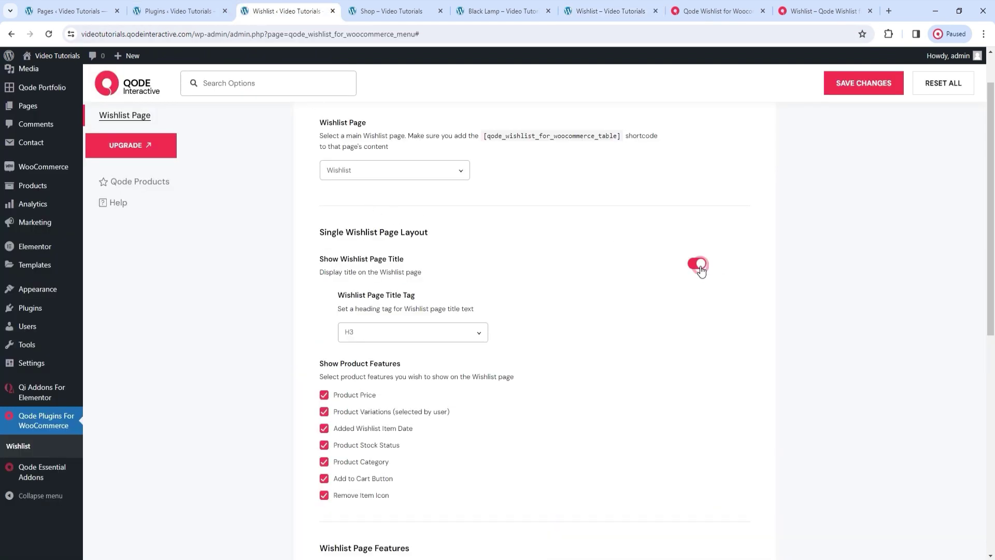
scroll(593, 306, down, 1)
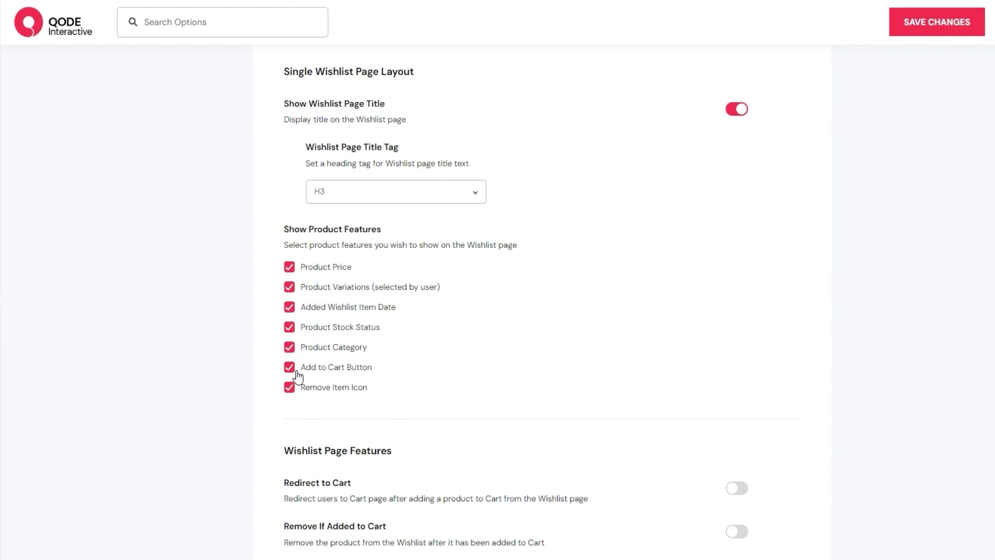
click(606, 11)
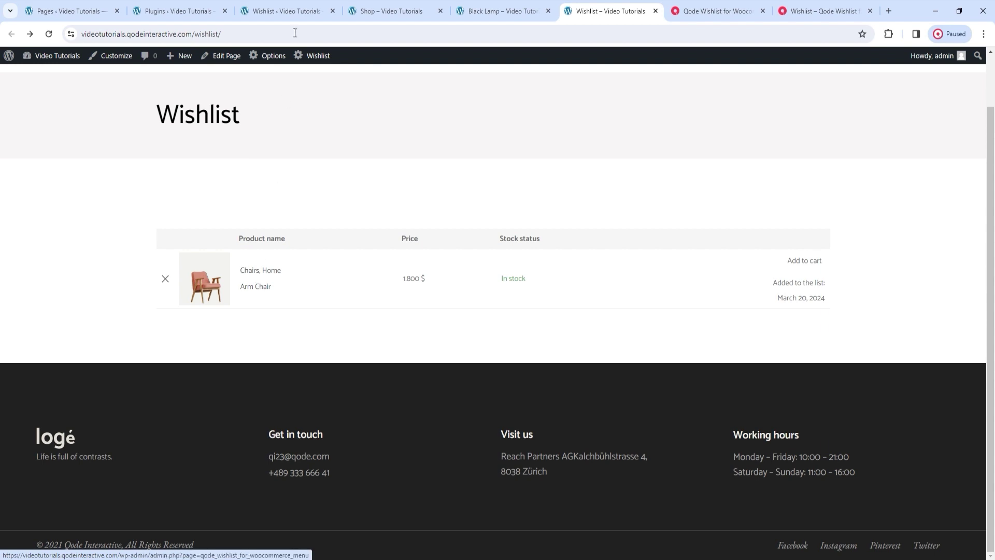
Exclude Product Stock Status from the wishlist's product features, save, and reload the wishlist page to check its columns.
click(298, 17)
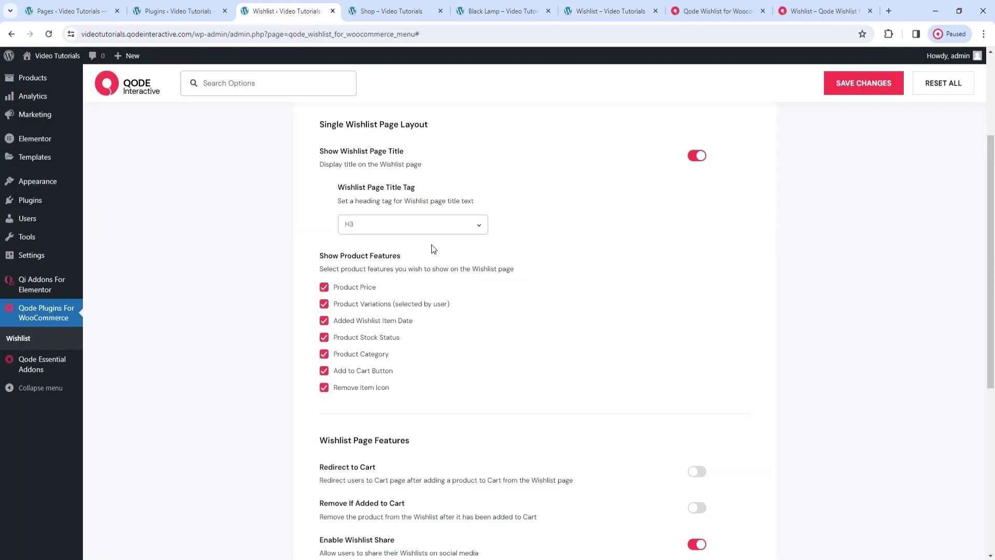
click(324, 340)
click(835, 85)
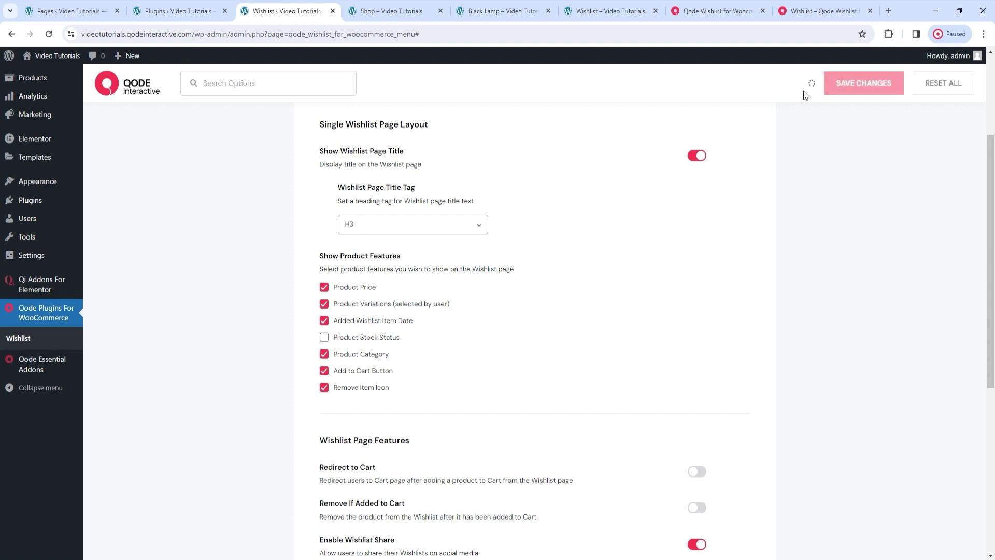
click(573, 15)
click(48, 34)
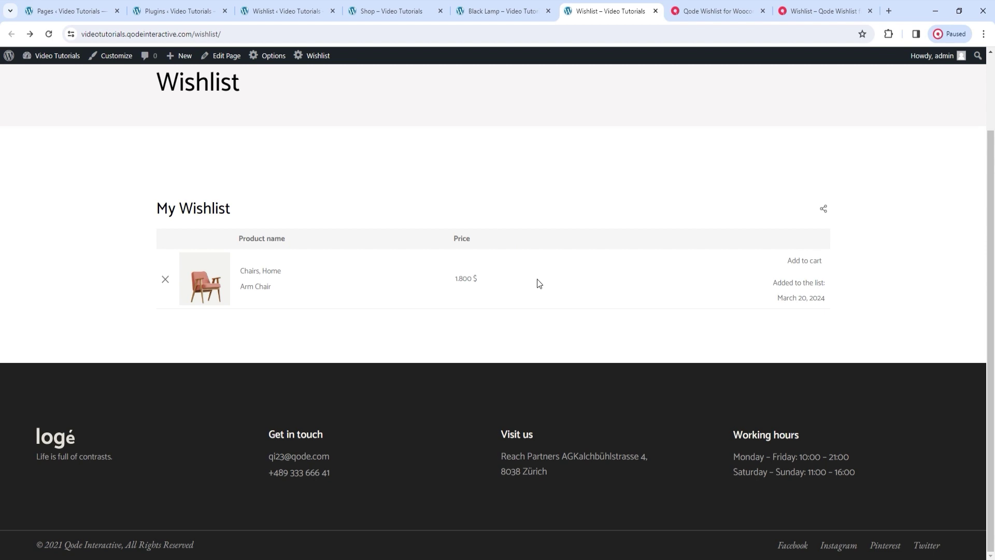
Enable Redirect to Cart under Wishlist Page Features and save the changes.
click(290, 11)
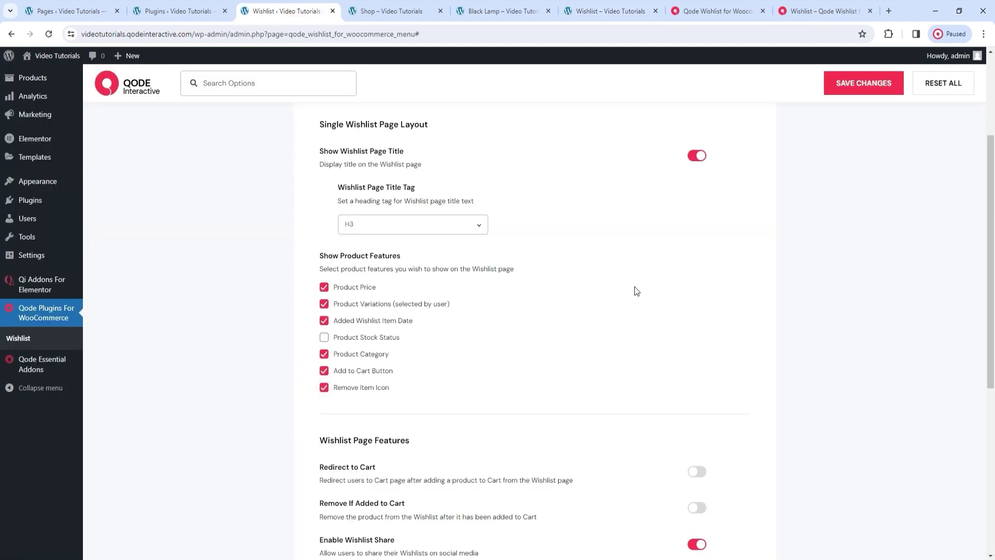
scroll(637, 291, down, 4)
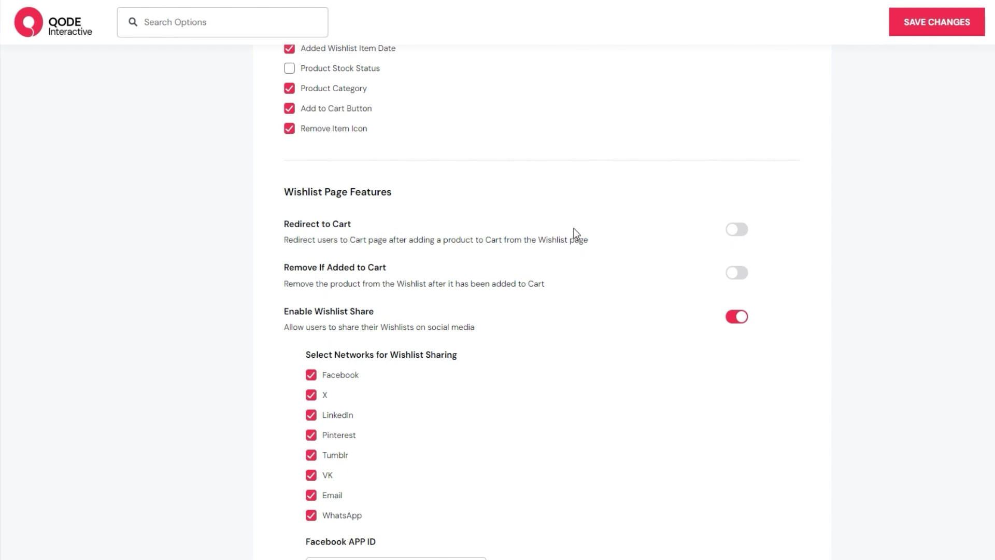
click(738, 229)
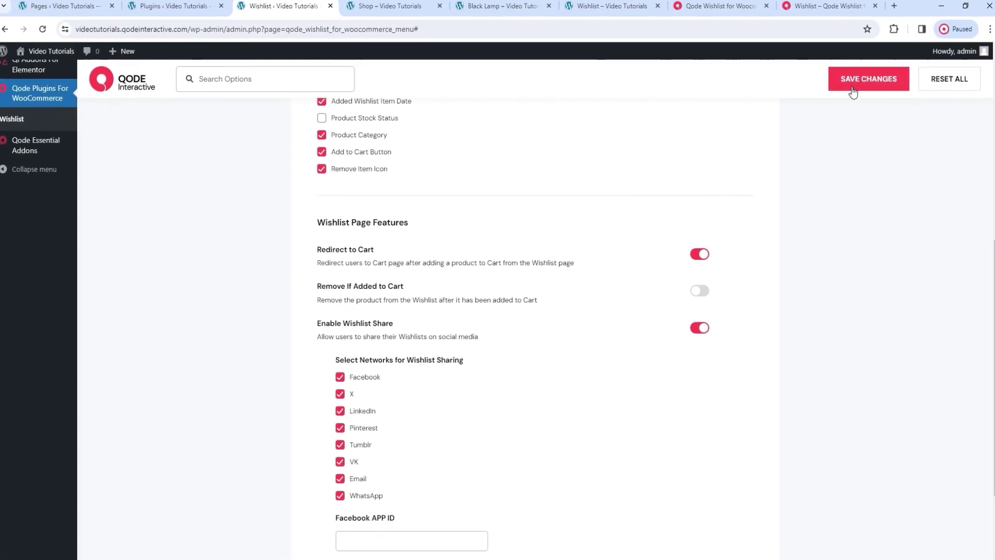
click(853, 92)
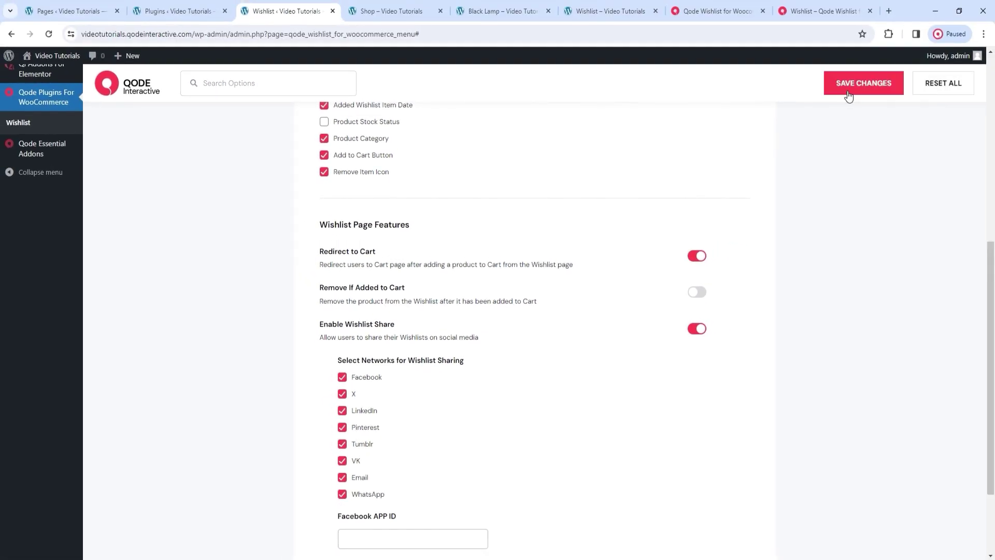
Reload the wishlist page, add the Arm Chair to the cart to test the redirect, and review the cart contents.
click(575, 6)
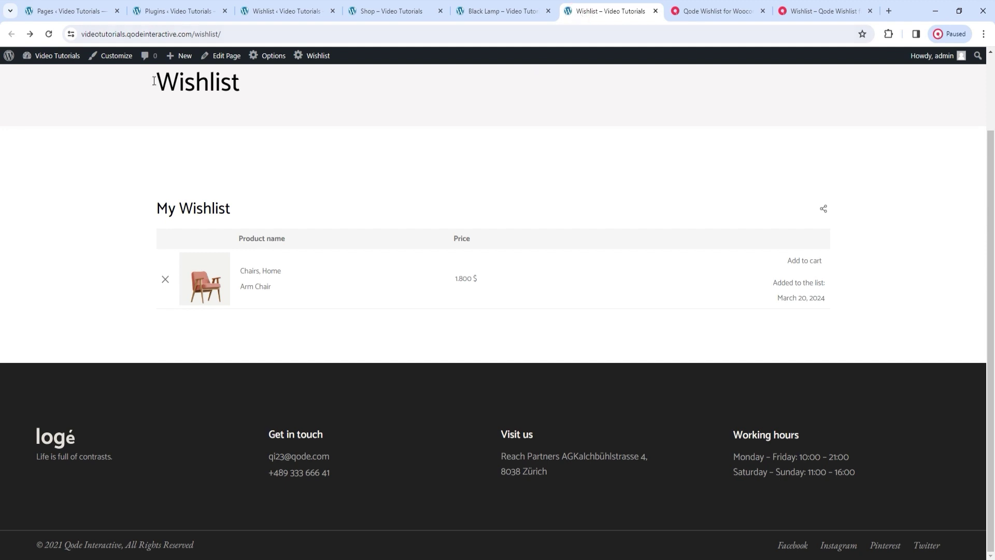
click(49, 34)
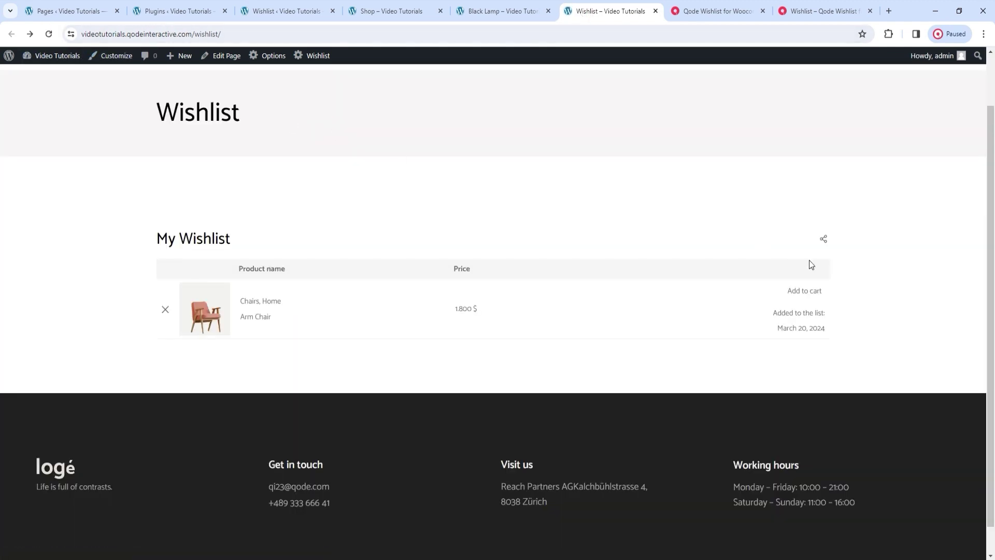
click(806, 291)
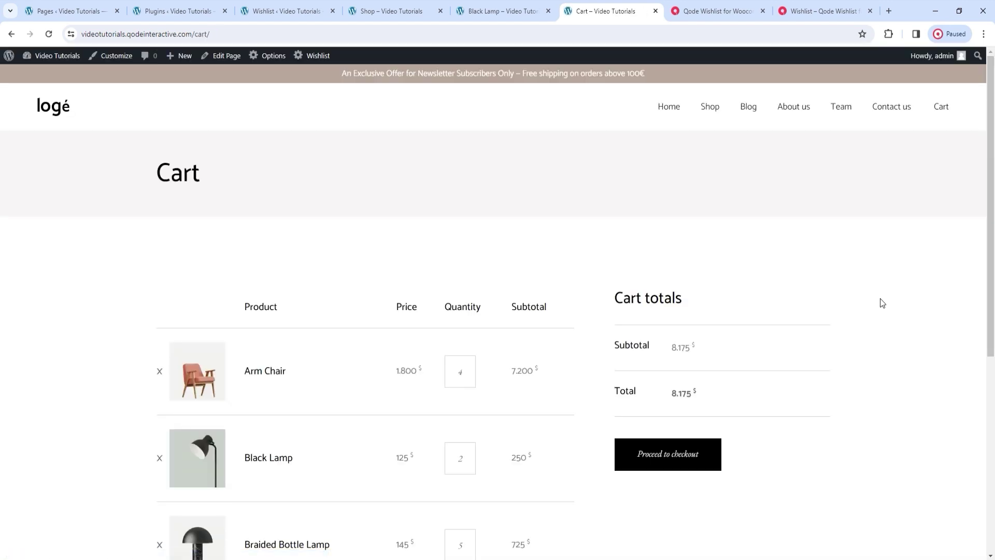
scroll(883, 303, down, 2)
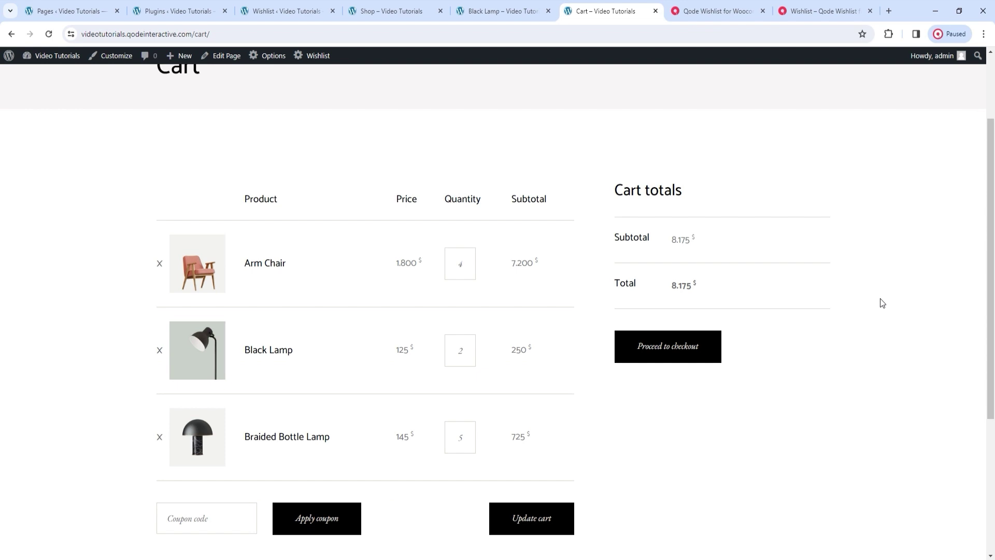
scroll(882, 303, up, 2)
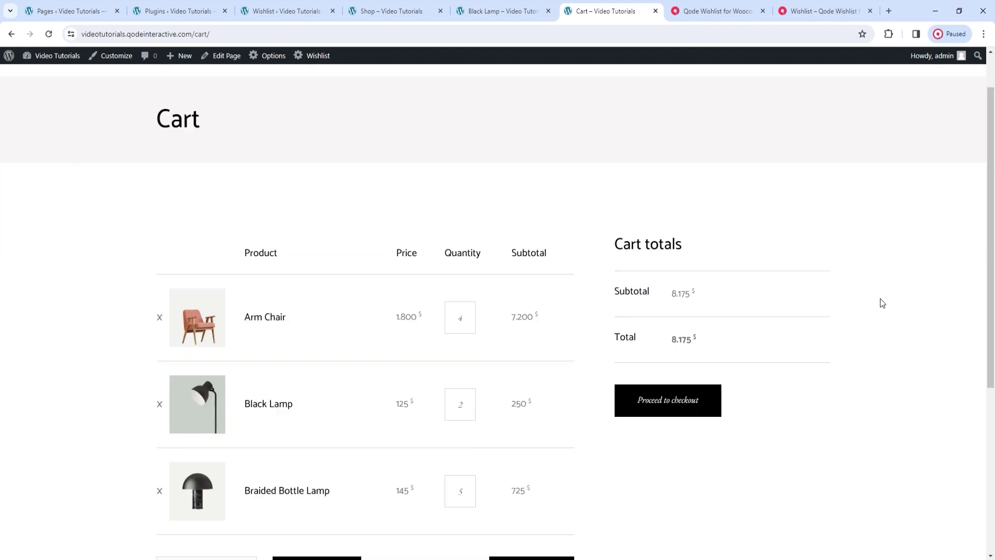
Disable Redirect to Cart and enable Remove If Added to Cart under Wishlist Page Features, and save the changes.
click(12, 34)
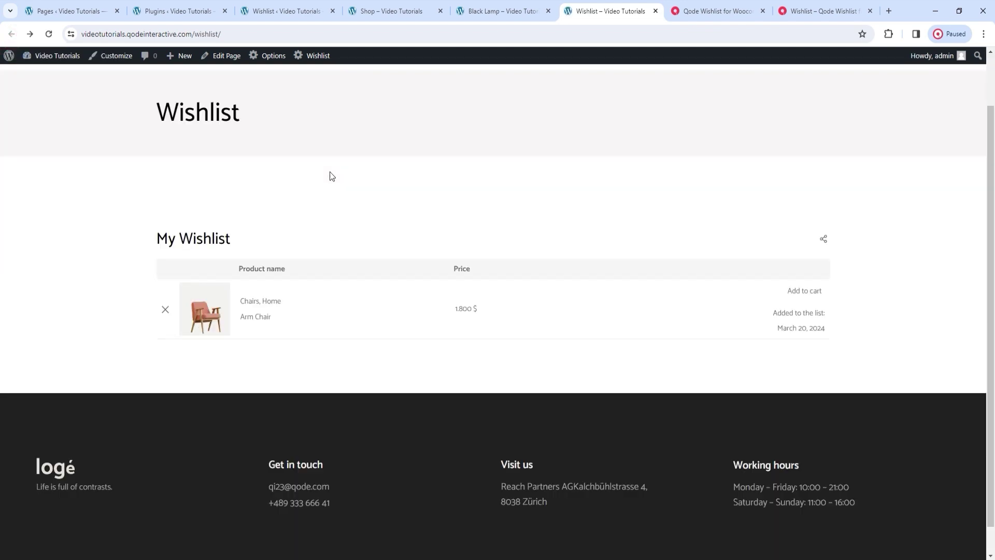
click(287, 11)
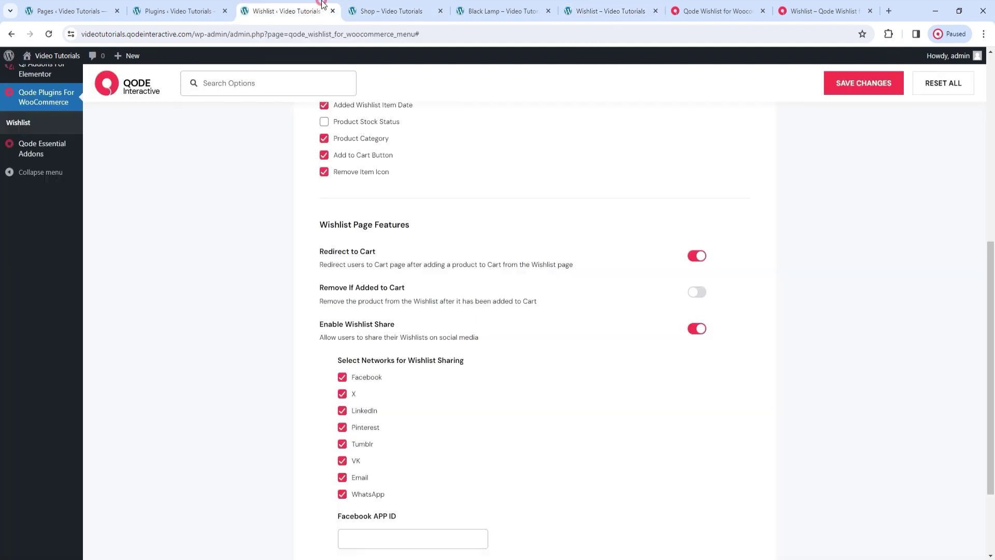
click(696, 255)
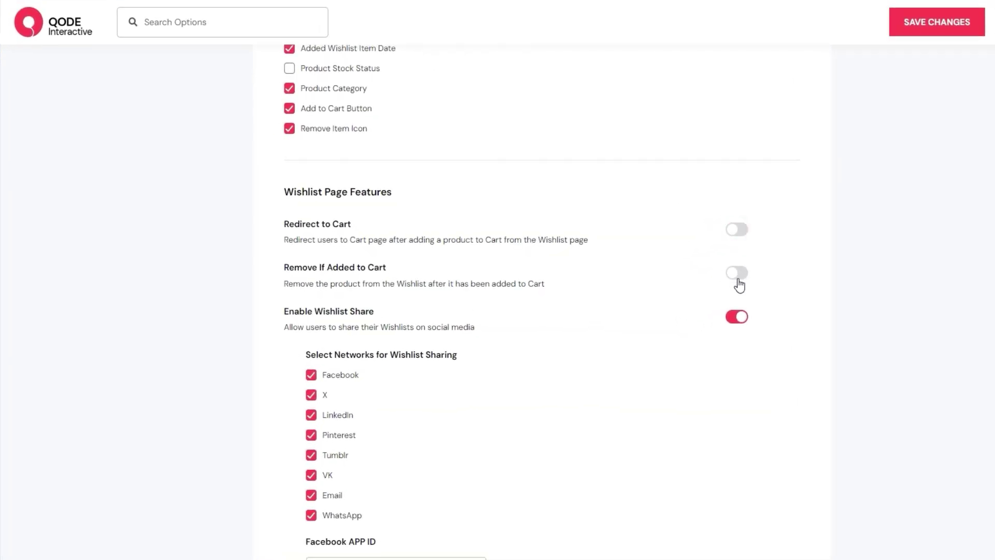
click(738, 280)
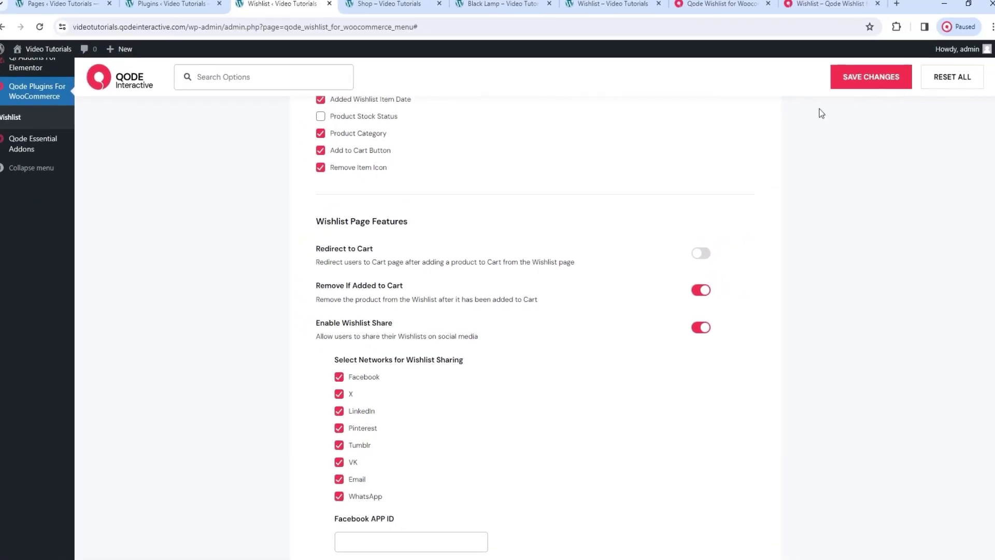
click(836, 82)
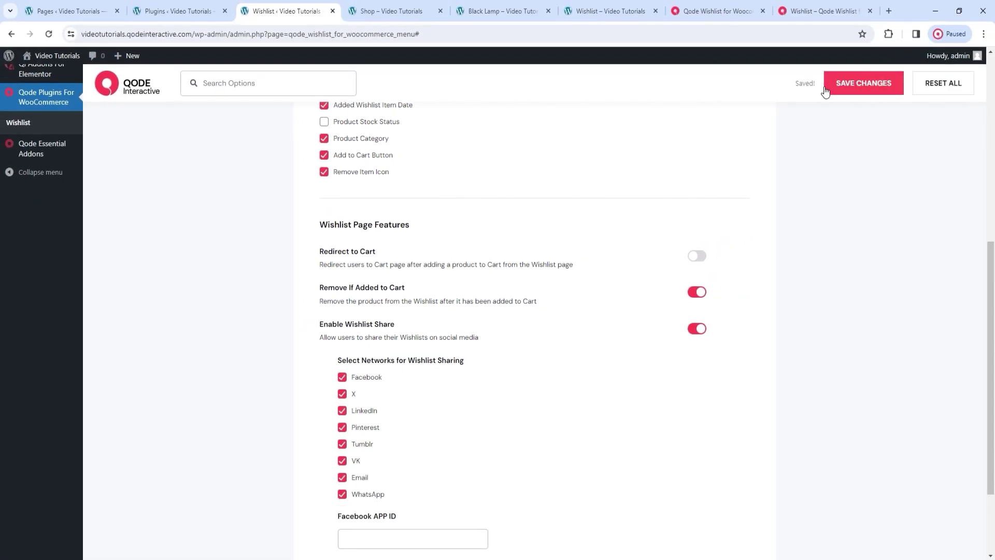
Reload the shop page and add the Black Lamp, Black Vase and Braided Bottle Lamp to the wishlist.
click(387, 11)
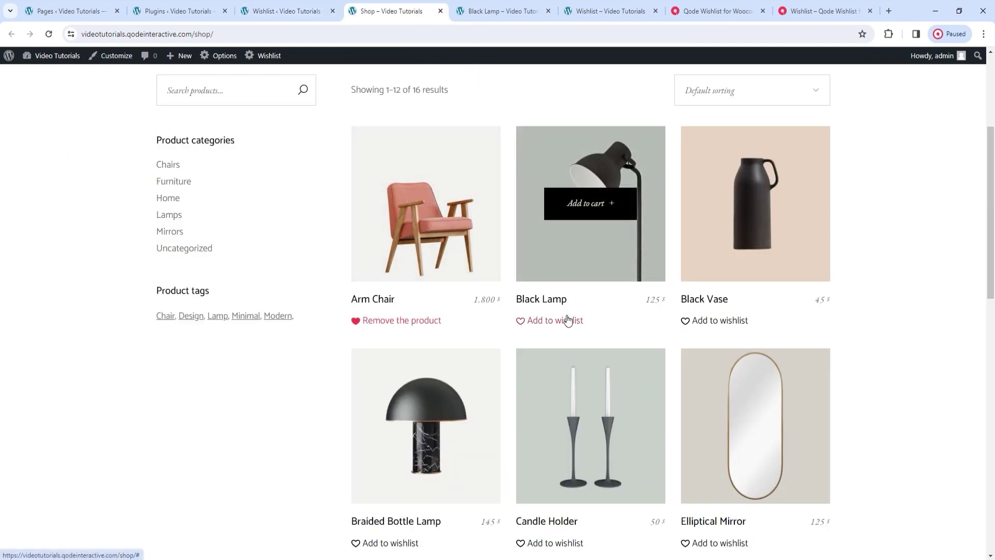
click(48, 34)
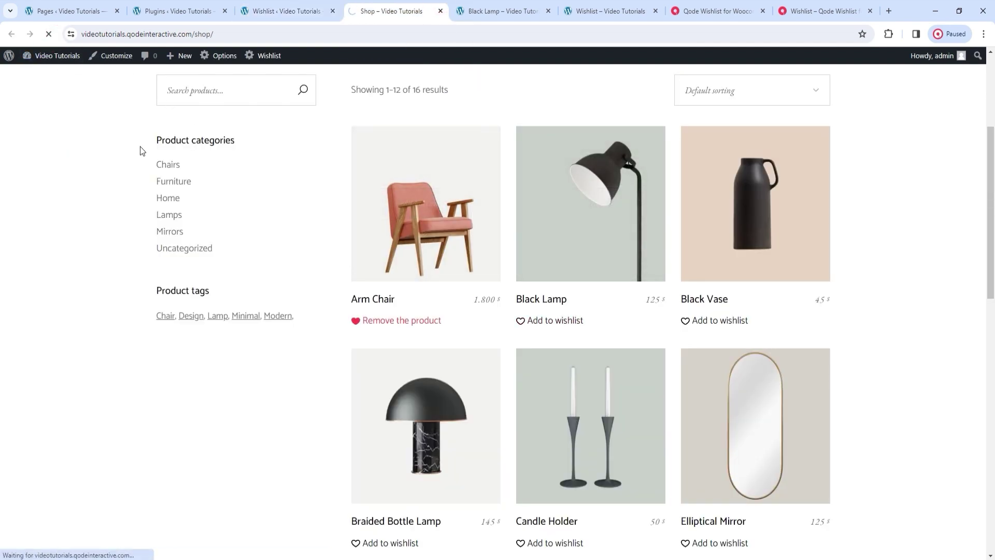
click(557, 320)
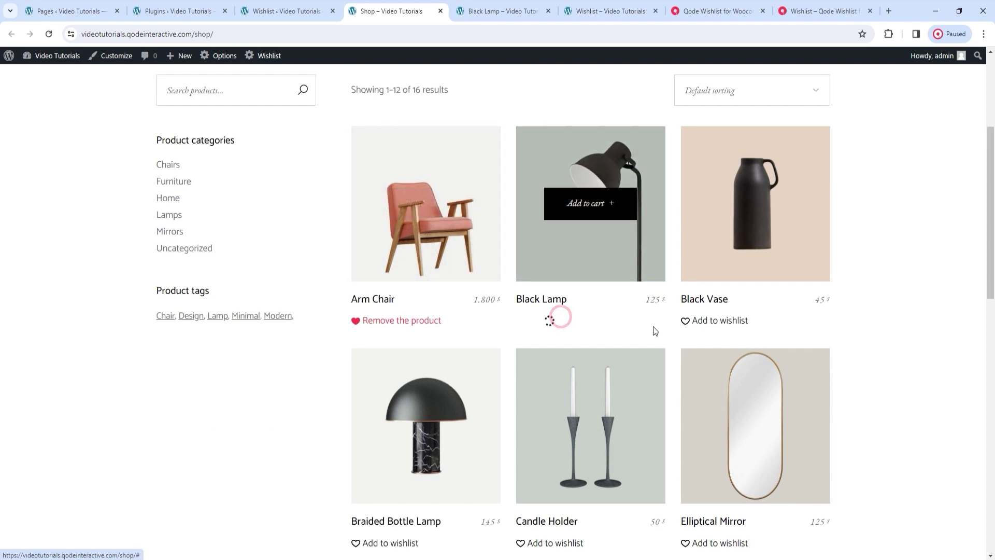
click(718, 321)
scroll(803, 332, down, 1)
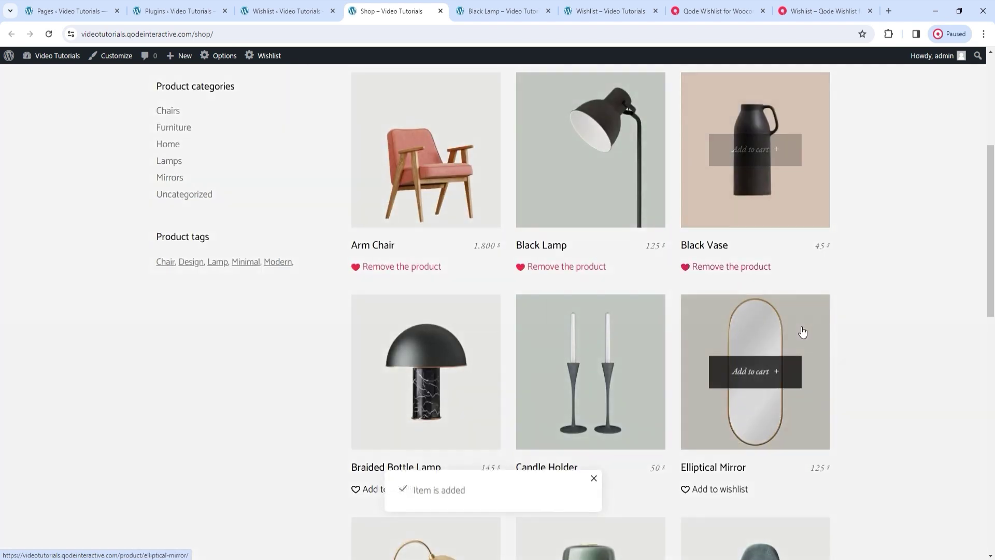
click(375, 490)
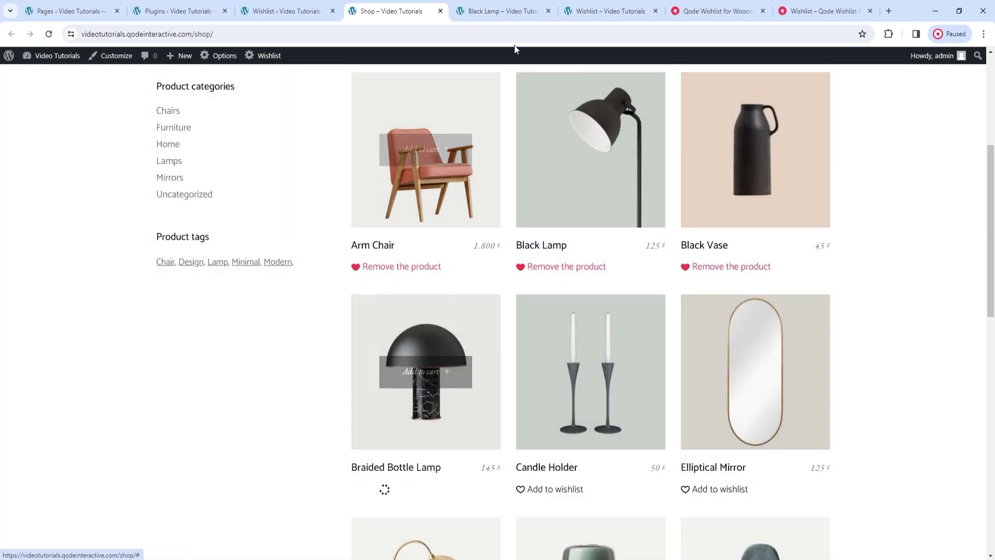
Reload the wishlist page and add the Braided Bottle Lamp to the cart to test its automatic removal.
click(589, 6)
click(49, 34)
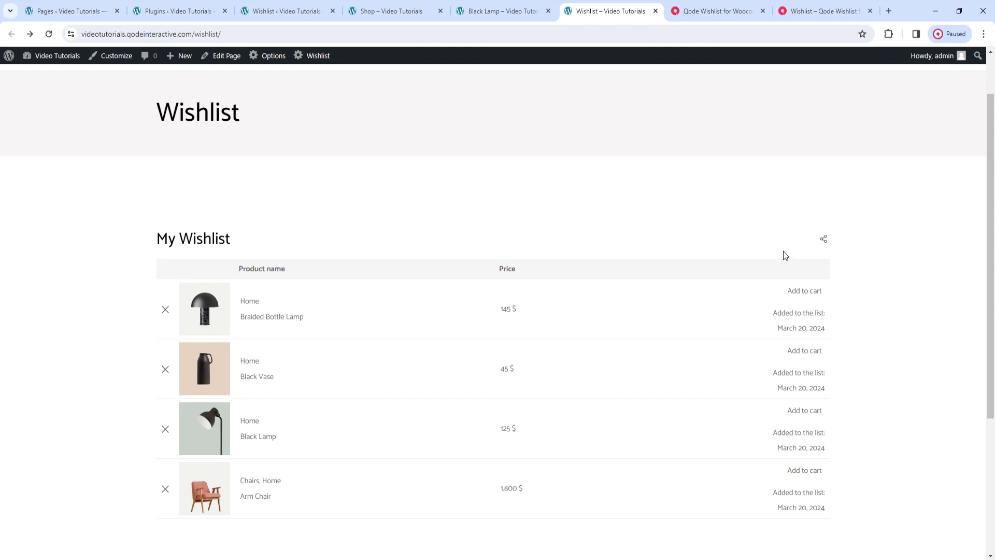
click(804, 292)
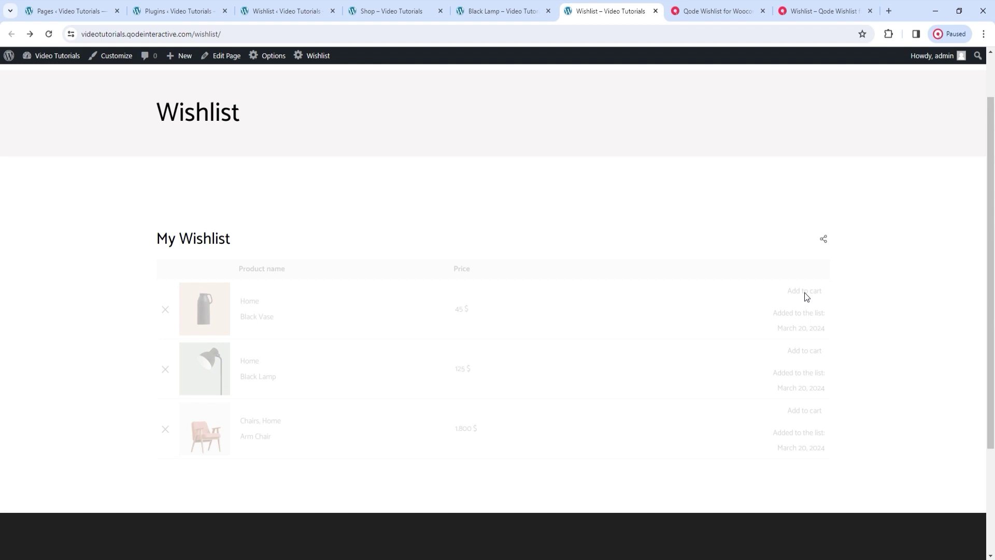
Disable Remove If Added to Cart under Wishlist Page Features and save the changes.
click(284, 12)
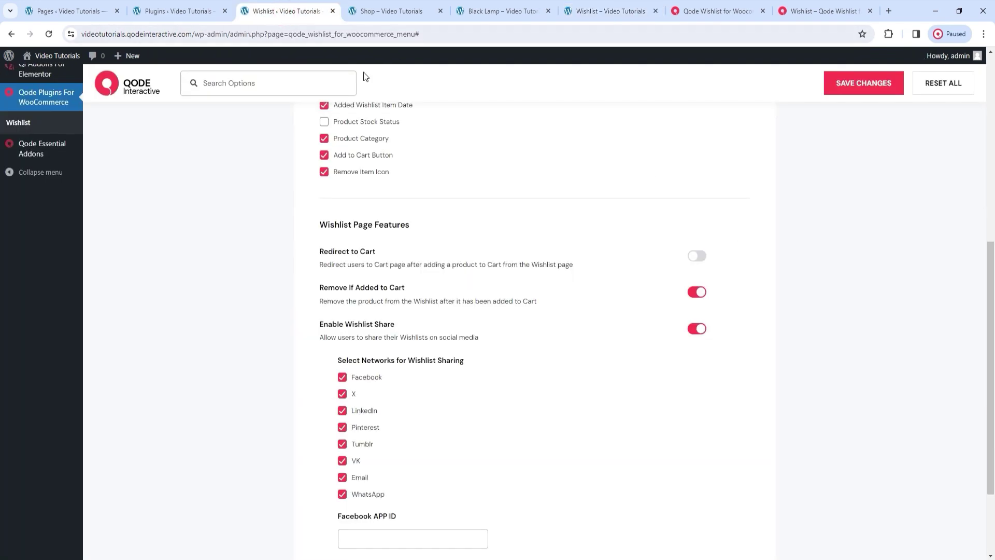
click(697, 292)
scroll(641, 280, down, 2)
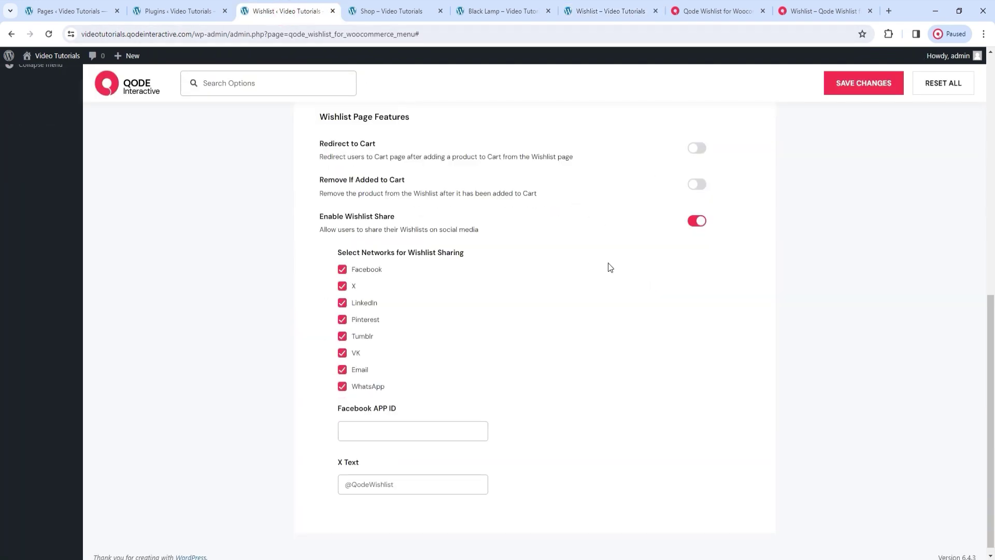
click(862, 85)
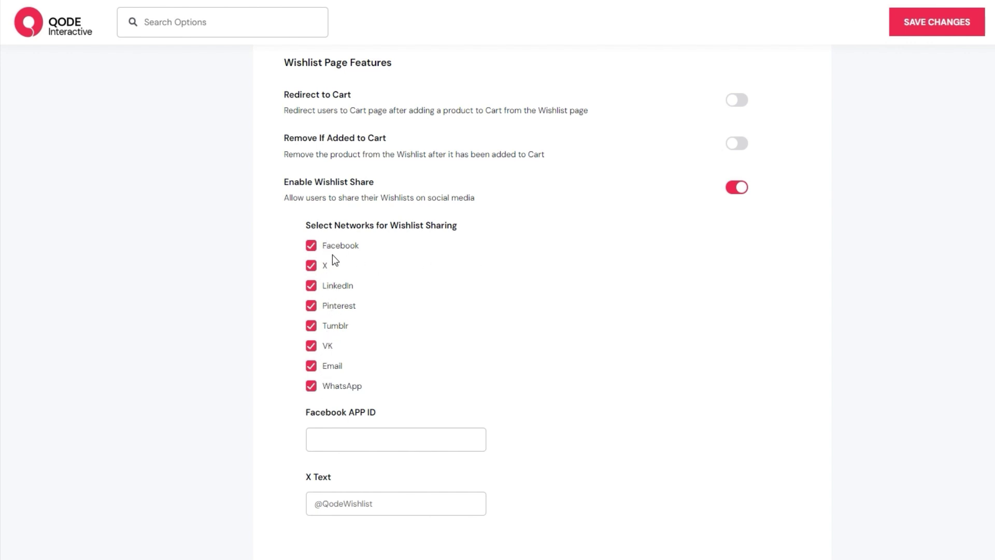
Review the wishlist sharing networks, Facebook APP ID and X Text options, and check the share icons on the live wishlist page.
scroll(366, 275, down, 1)
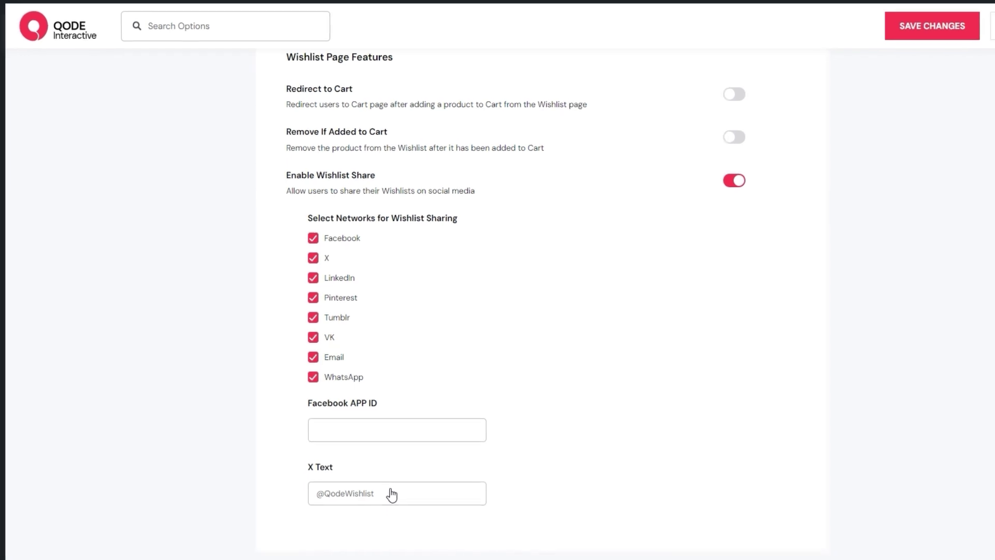
click(583, 11)
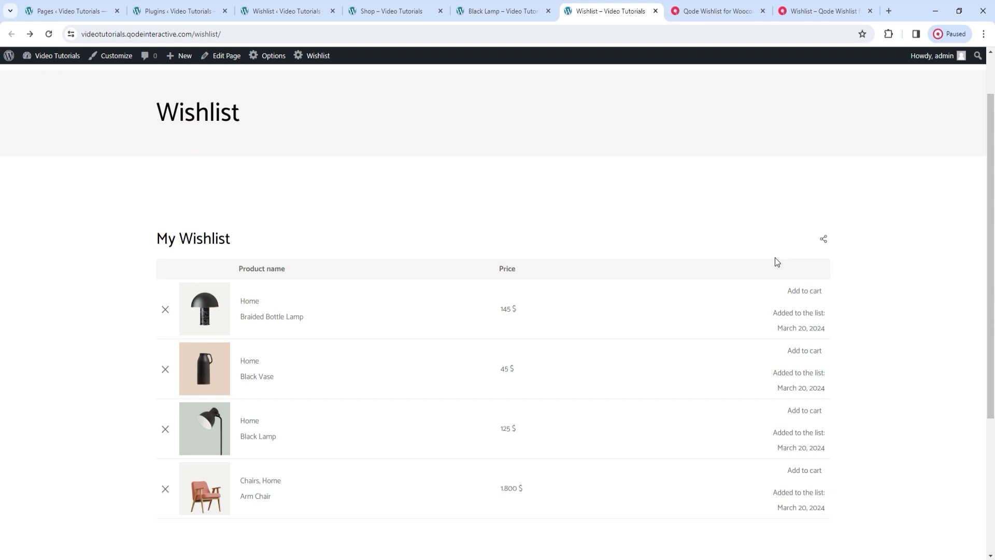
mouse_move(825, 246)
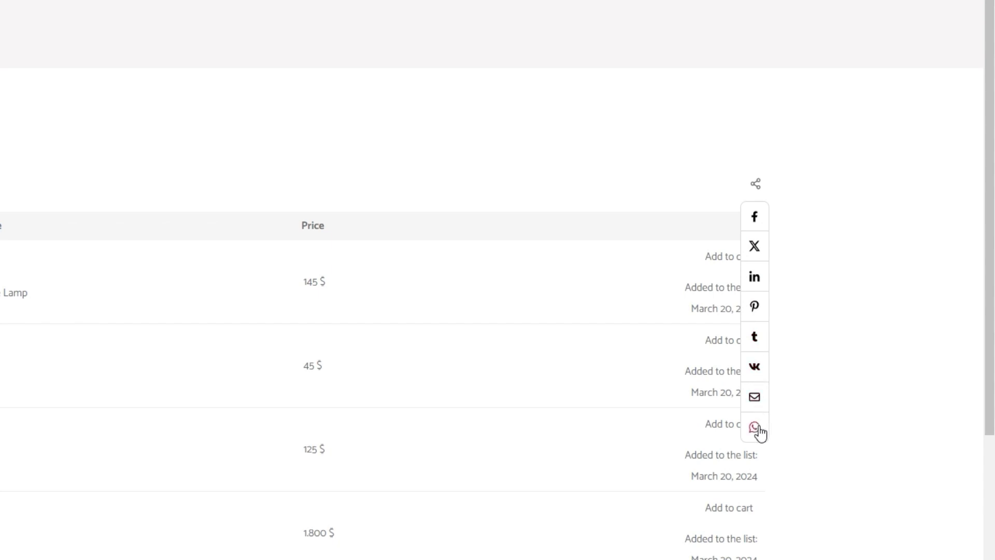
Open the Wishlist Page style settings and compare the Social Share Opener and Opener Hover colors with the live share icon.
click(285, 11)
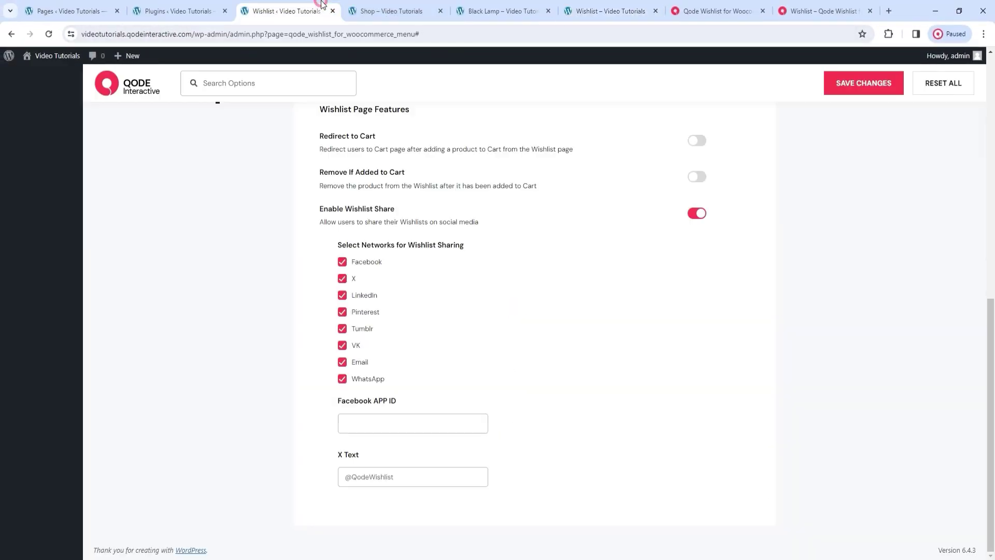
scroll(528, 266, up, 15)
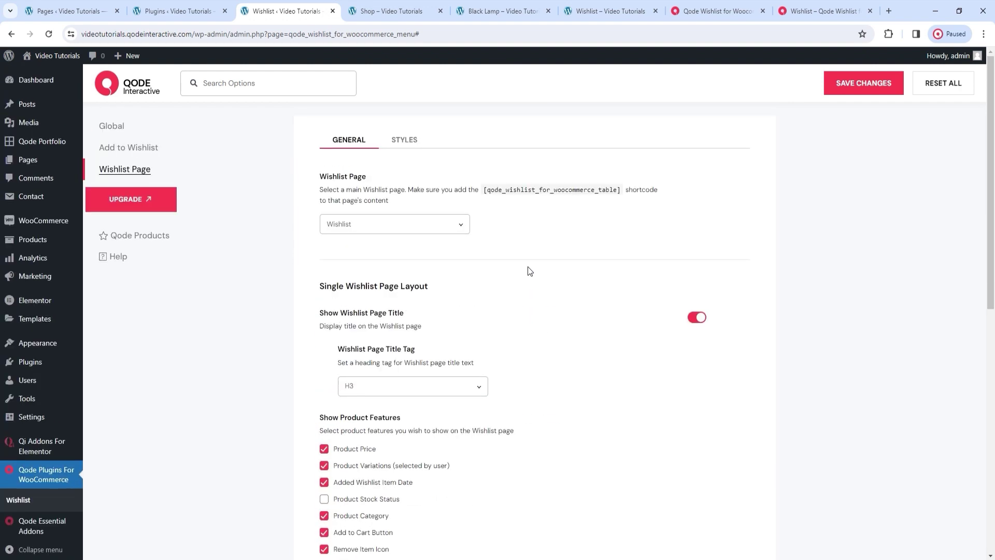
click(396, 141)
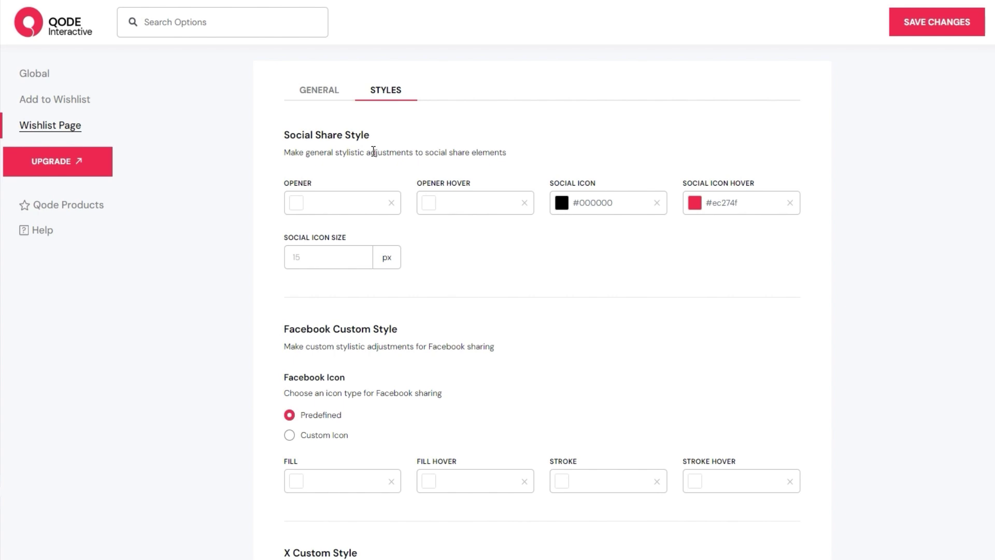
click(297, 203)
click(297, 203)
click(428, 204)
click(572, 7)
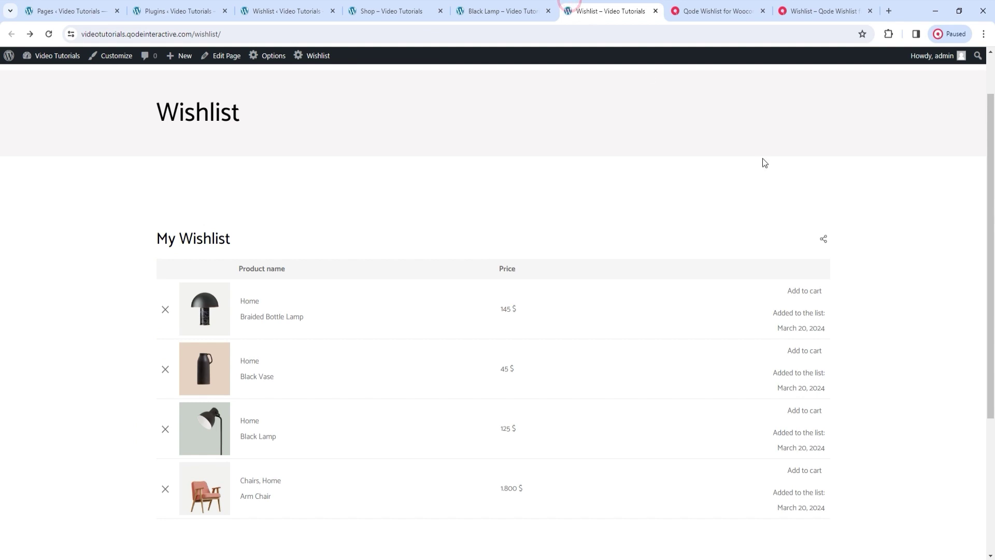
mouse_move(824, 240)
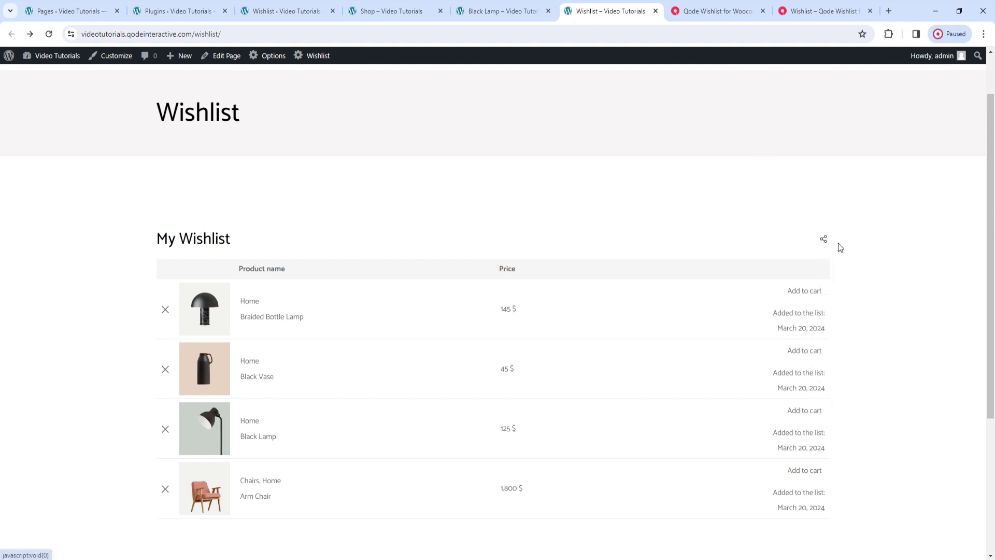
Compare the Social Icon and Social Icon Hover color settings with the network icons on the live wishlist page.
click(286, 10)
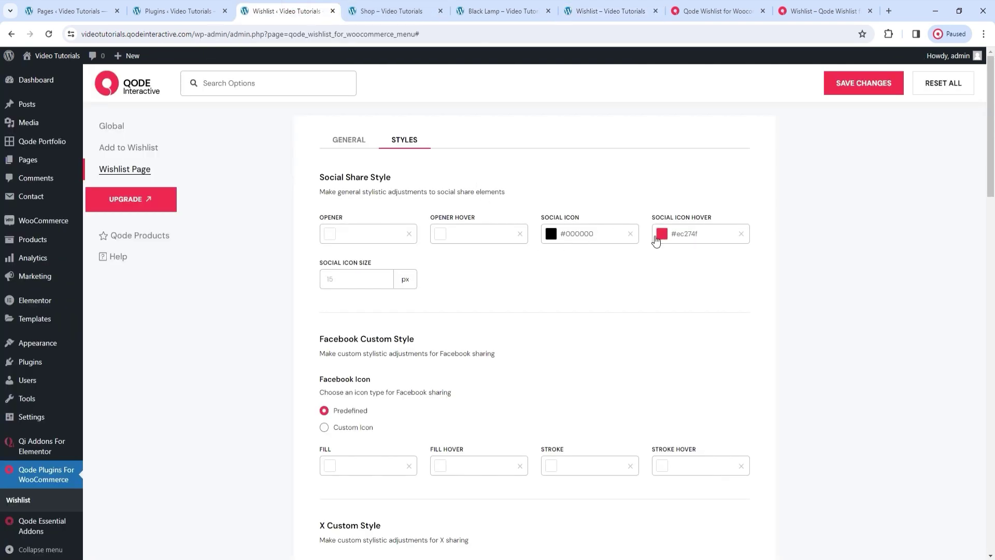
click(608, 11)
mouse_move(824, 241)
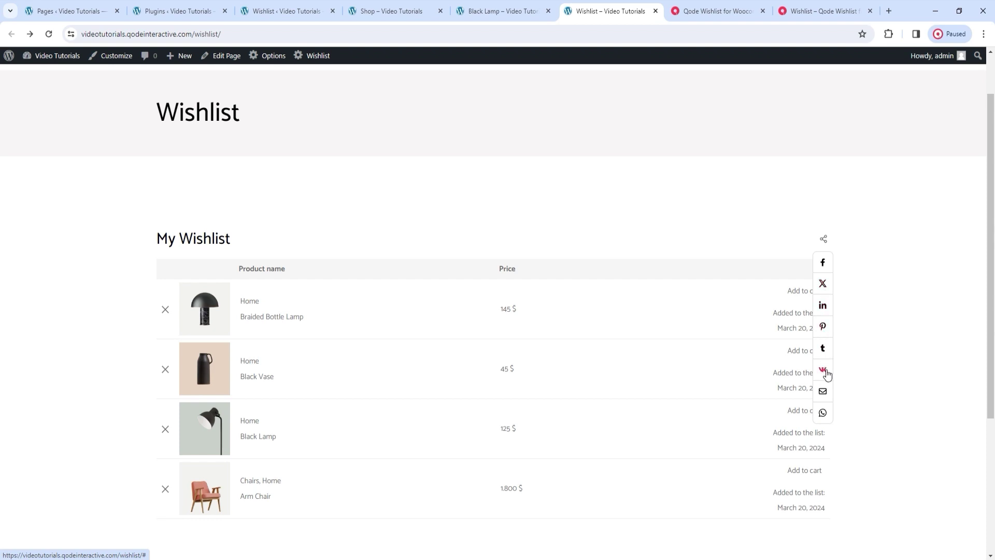
Examine the Social Icon Size setting and the custom style options for each network, from Facebook through WhatsApp.
click(286, 11)
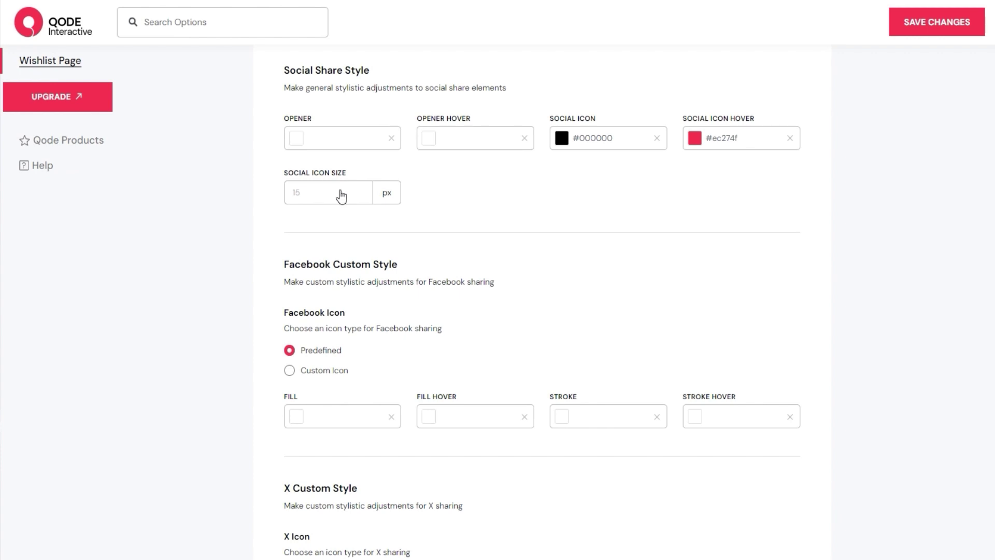
scroll(540, 239, down, 2)
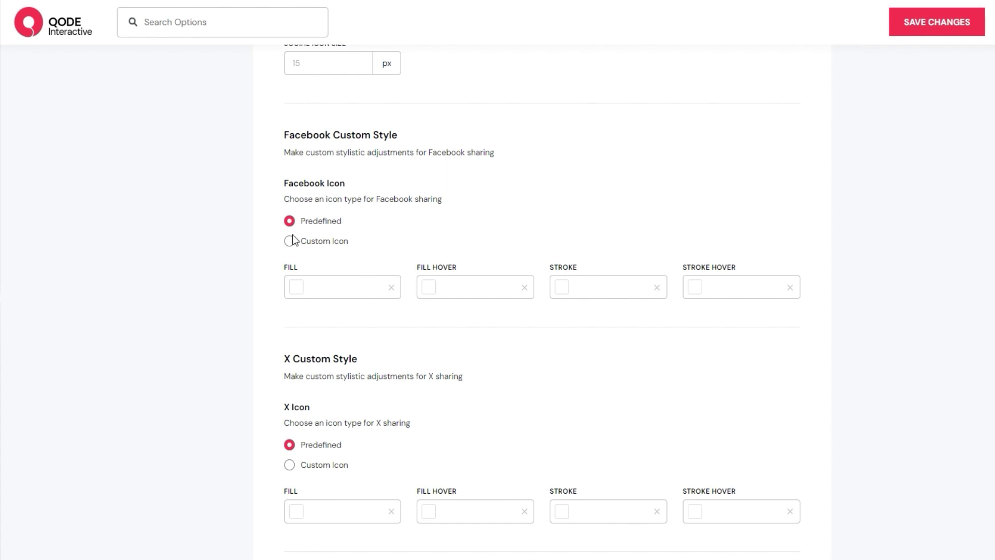
click(301, 293)
click(301, 294)
scroll(859, 248, down, 4)
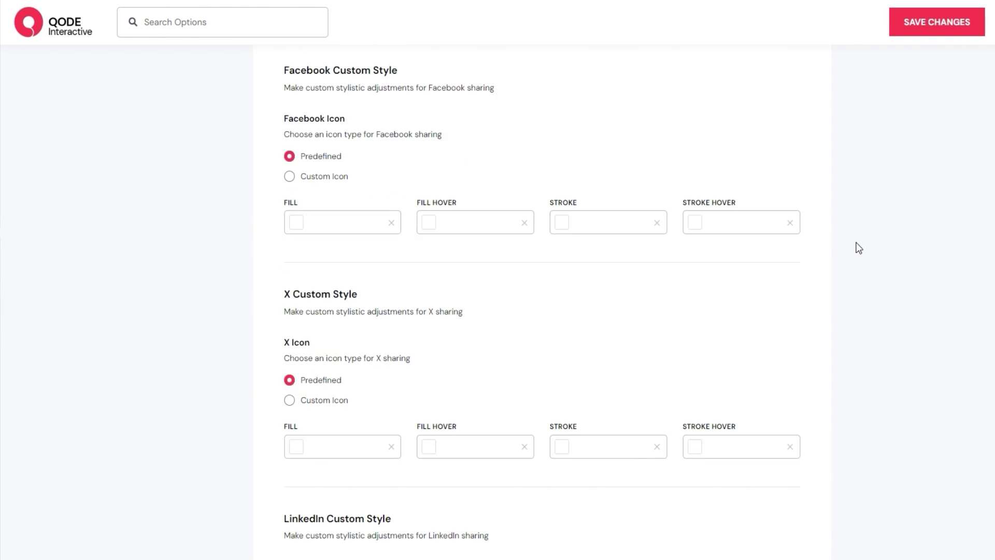
scroll(859, 247, down, 9)
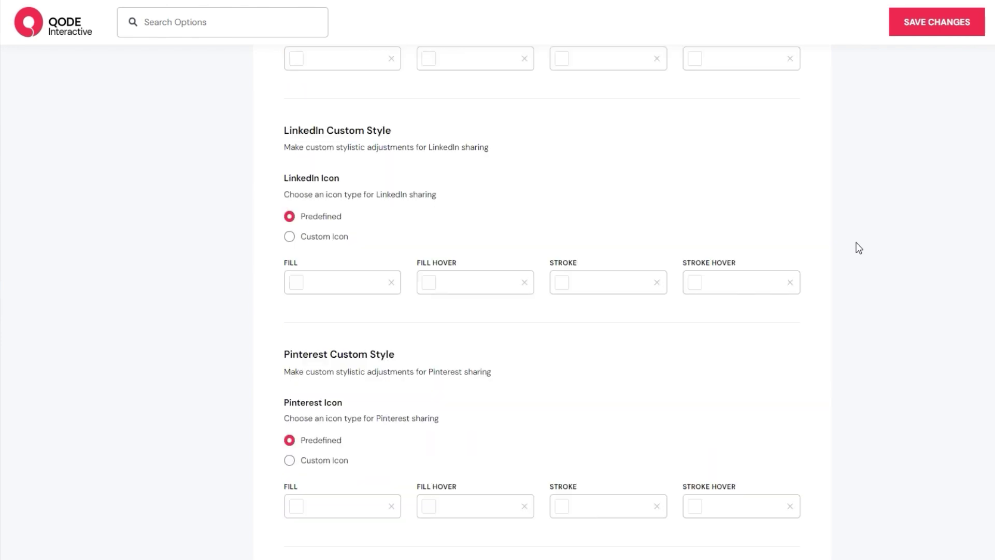
scroll(859, 248, down, 11)
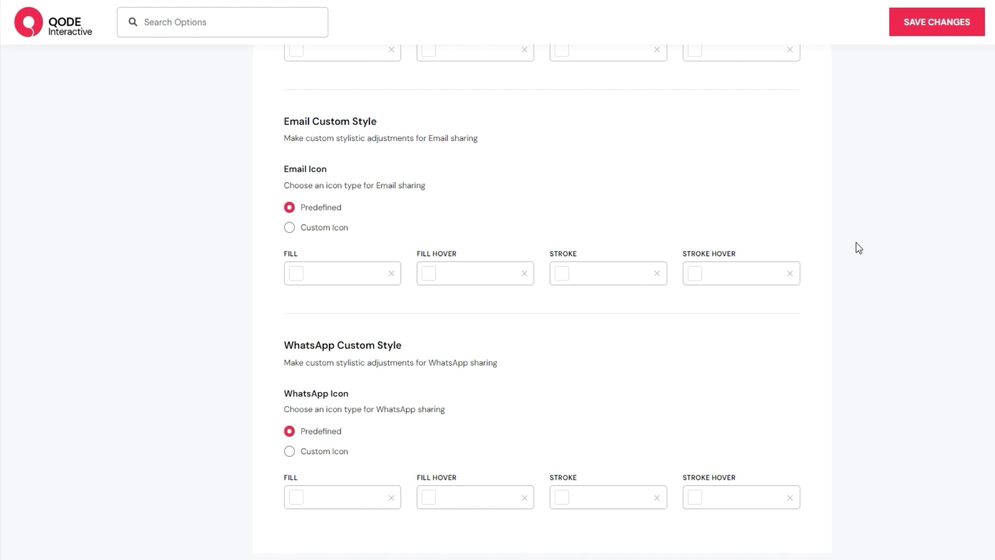
scroll(859, 248, up, 20)
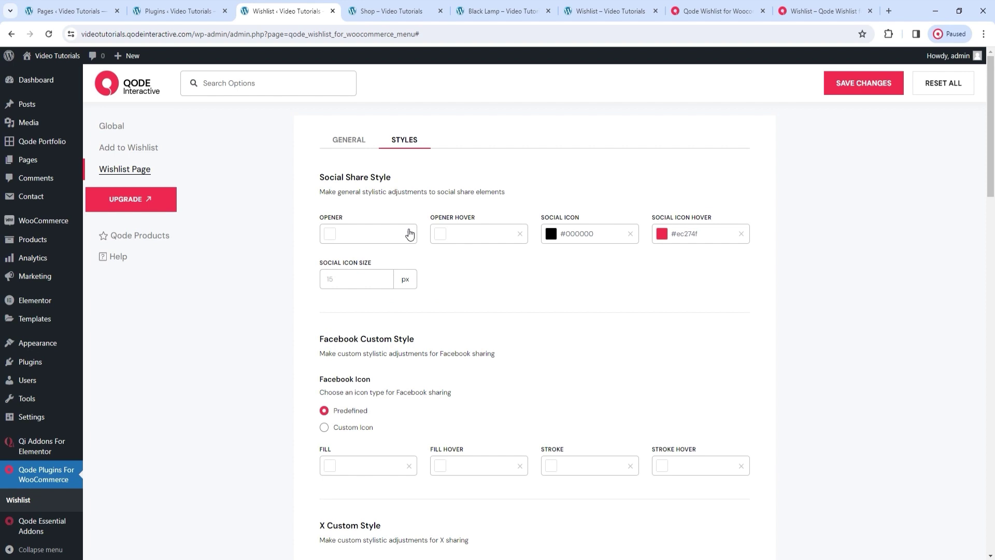
Activate the QODE Wishlist for WooCommerce Premium plugin and check its entry among the installed plugins.
click(178, 11)
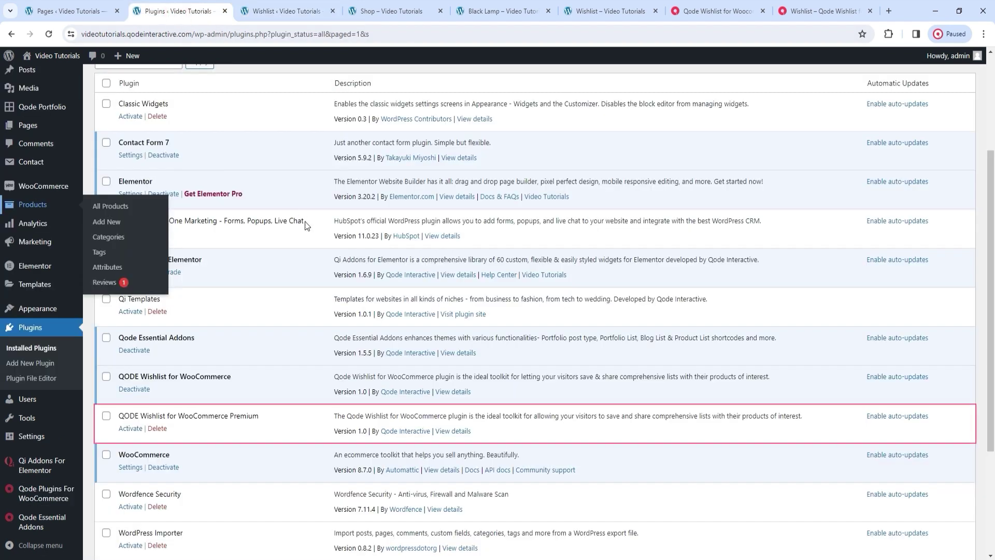
scroll(316, 234, down, 1)
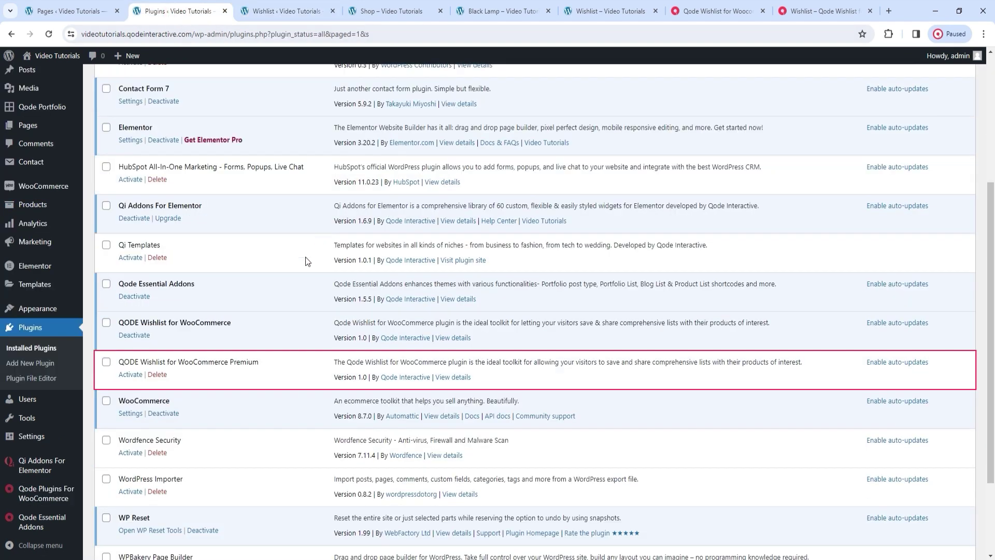
click(131, 374)
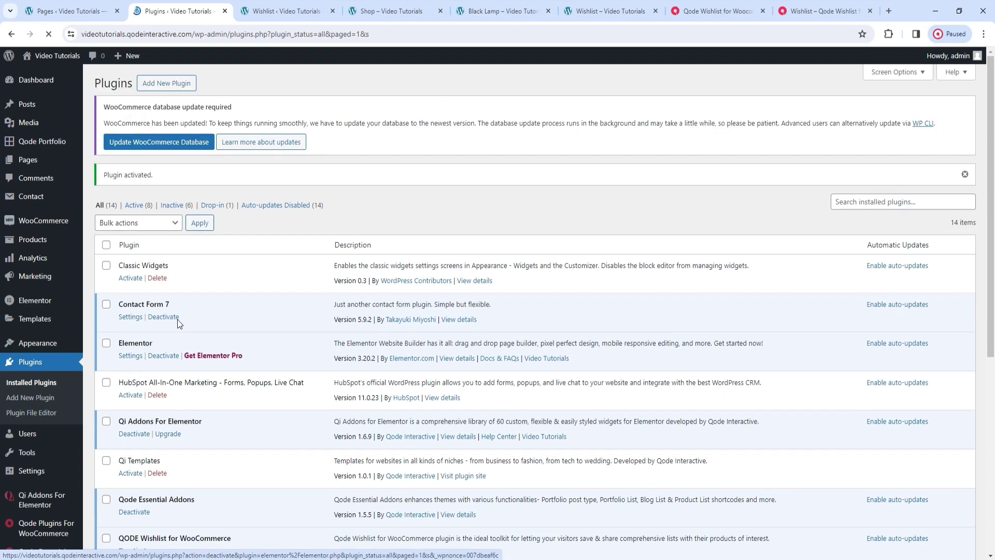
scroll(57, 384, down, 1)
scroll(57, 383, down, 5)
mouse_move(43, 501)
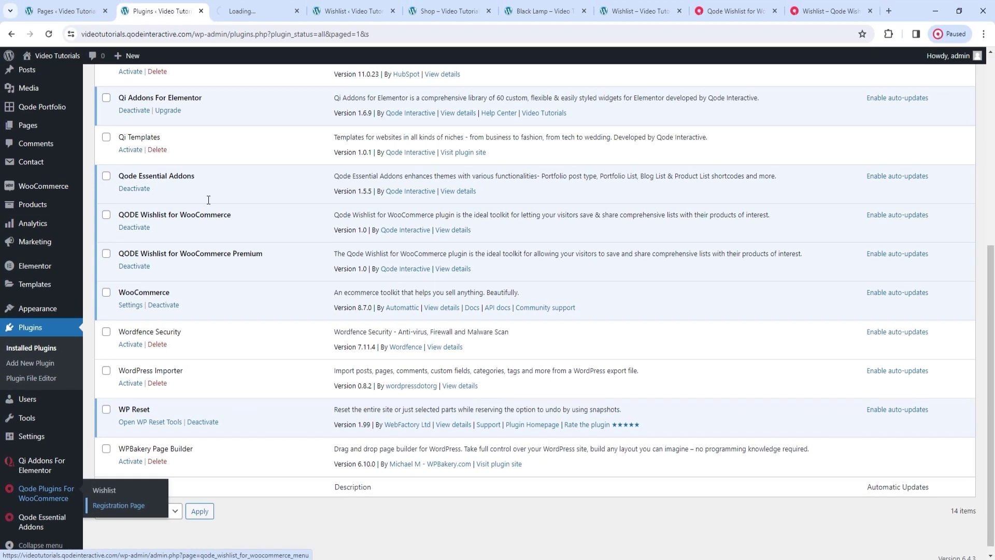
View the plugin's Registration Page where the Premium purchase code is managed, and close it again.
middle_click(152, 485)
click(229, 14)
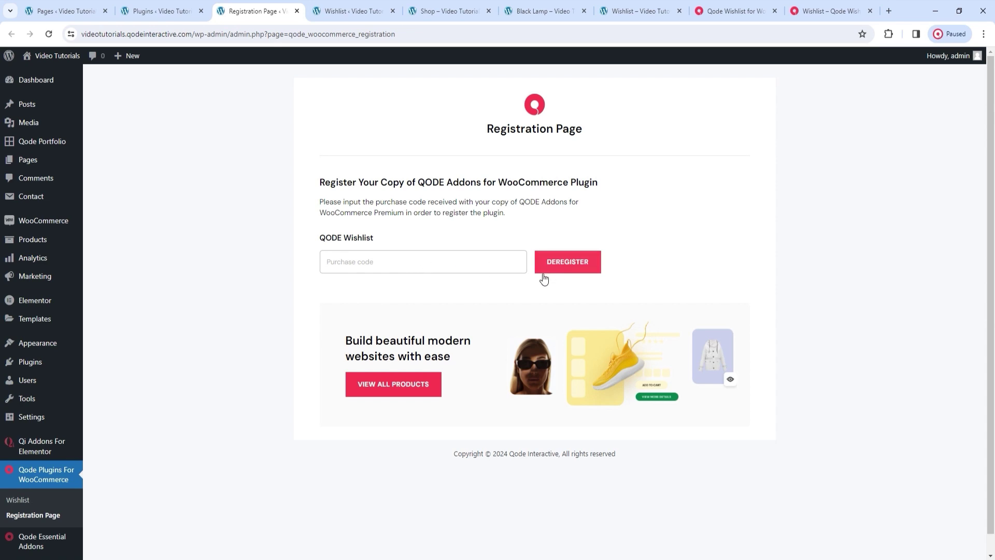
click(297, 11)
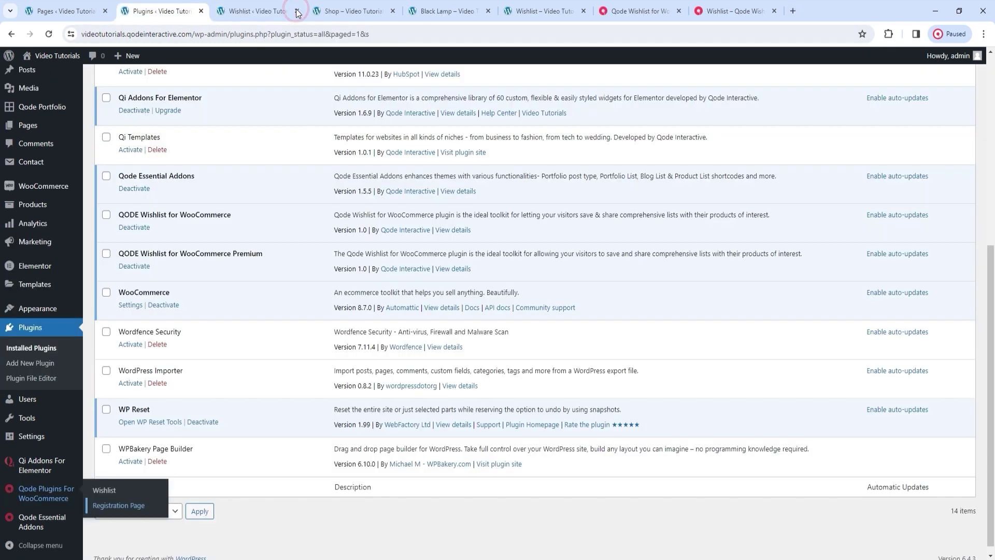
Reload the Wishlist options with the Premium settings, turn on Enable Multi Wishlist Feature, and save the changes.
click(286, 14)
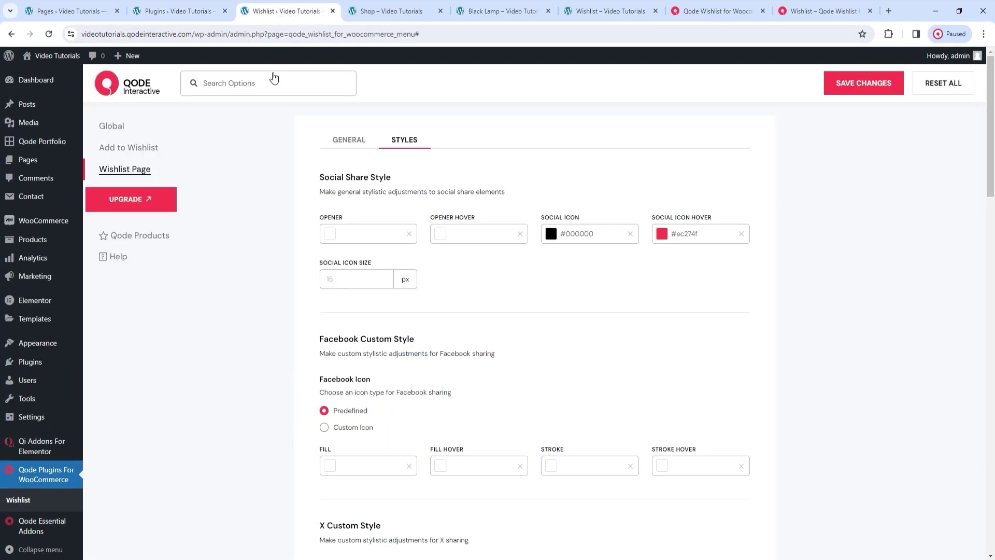
click(48, 34)
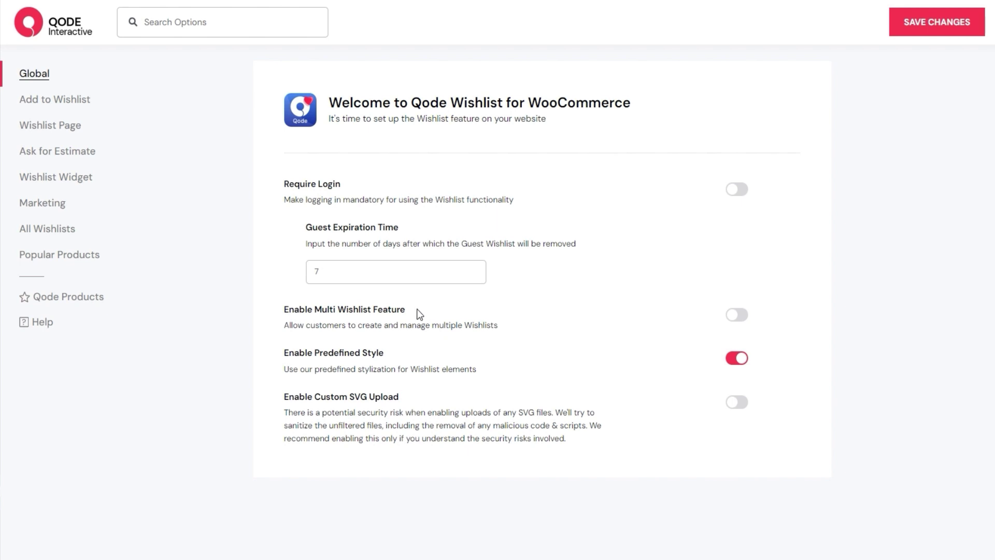
click(740, 314)
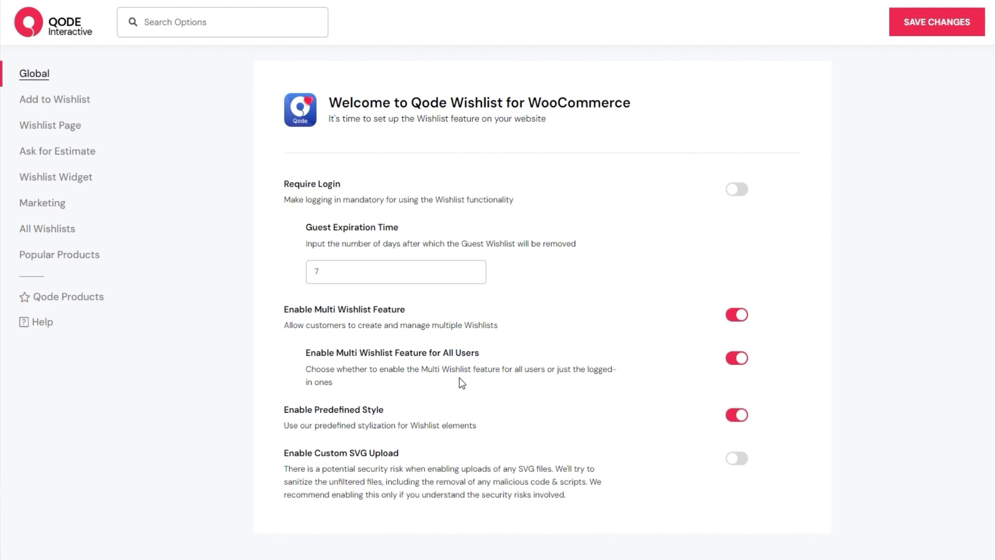
click(928, 25)
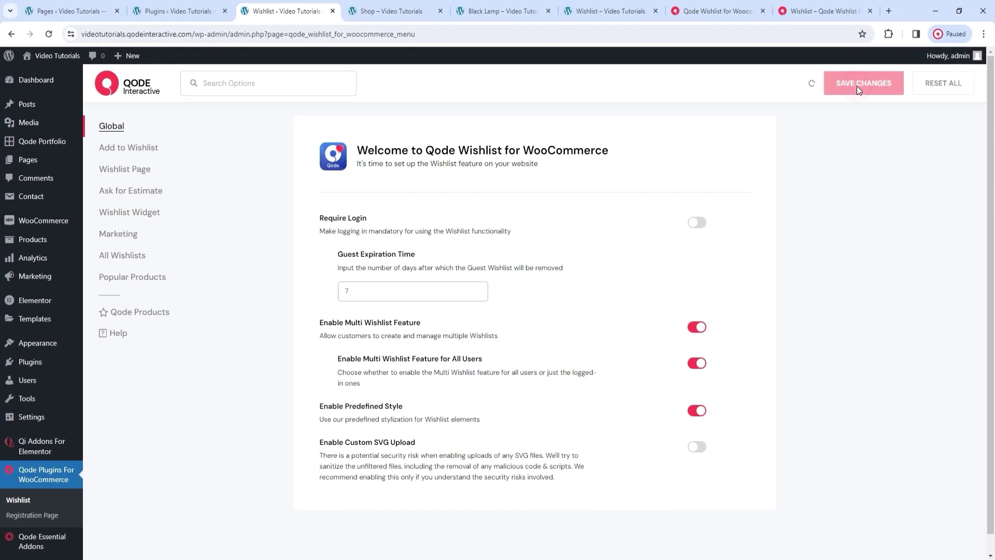
Reload the shop page and add the Candle Holder to a newly created wishlist named "My new wishlist".
click(417, 14)
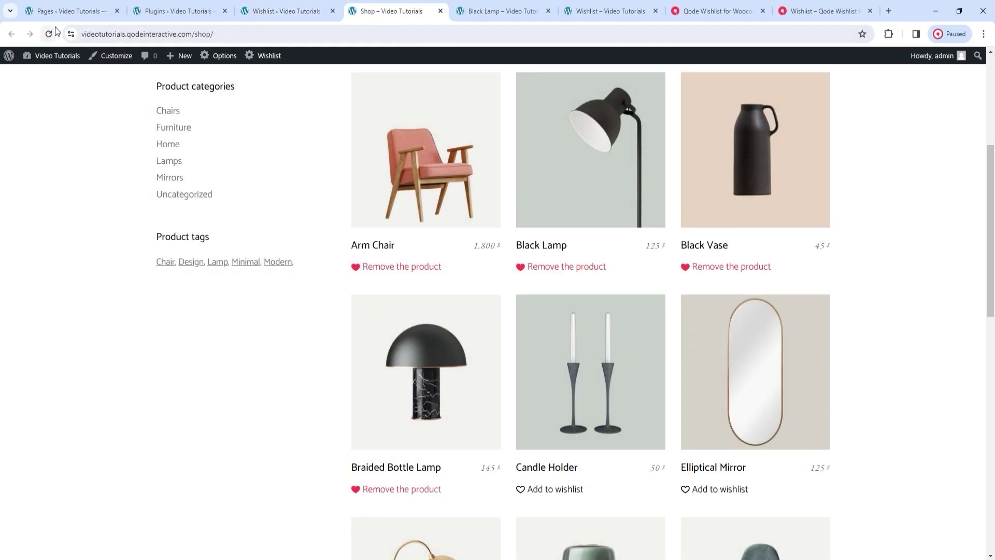
click(49, 33)
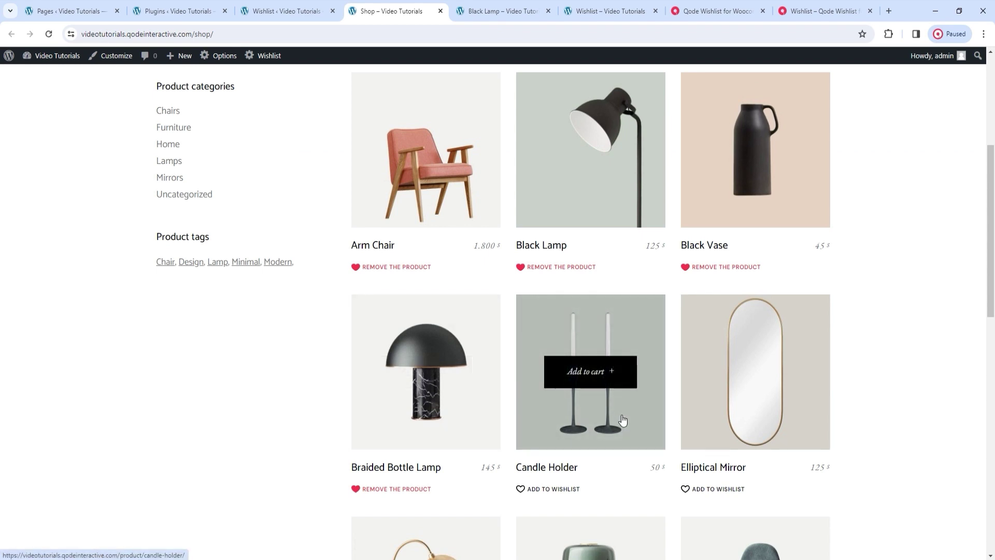
scroll(624, 420, down, 1)
click(563, 438)
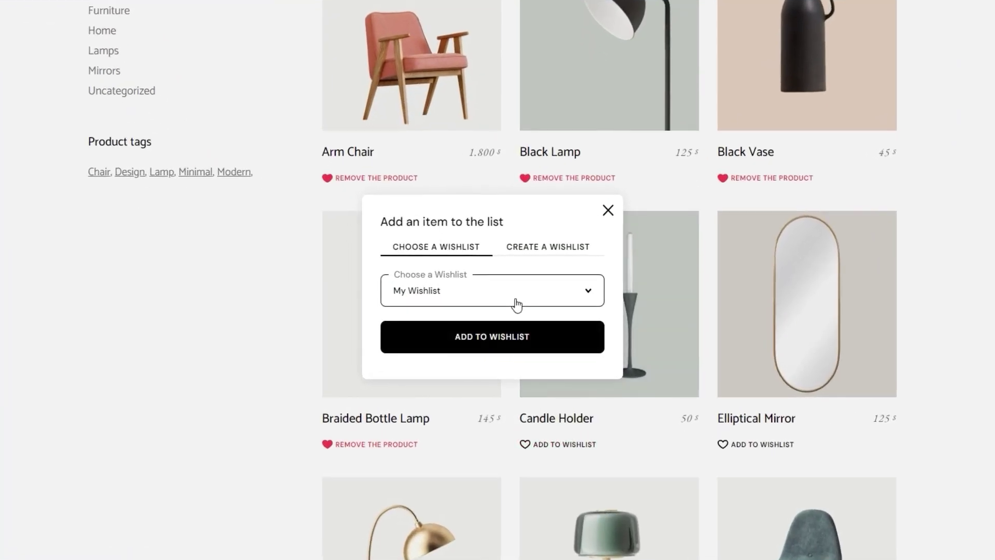
click(473, 294)
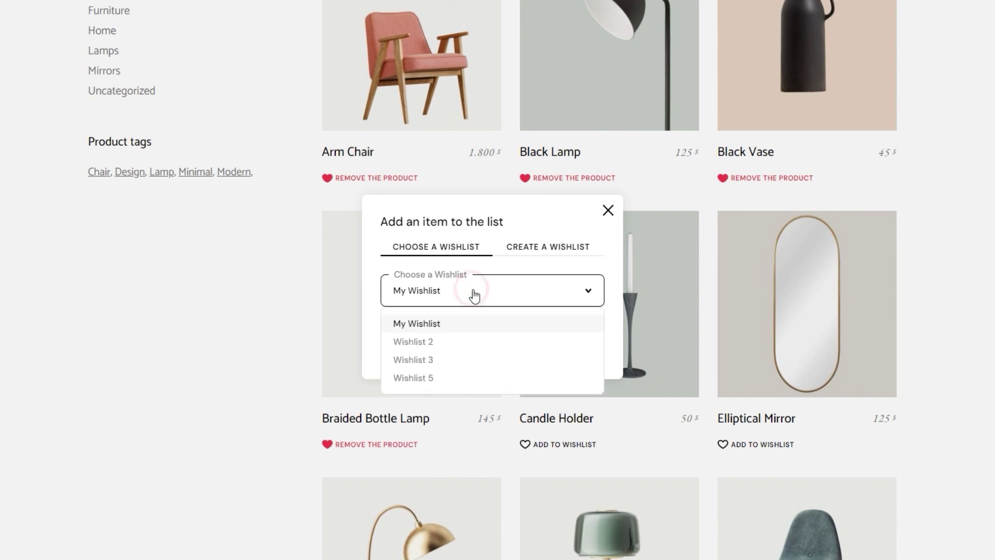
click(487, 292)
click(522, 246)
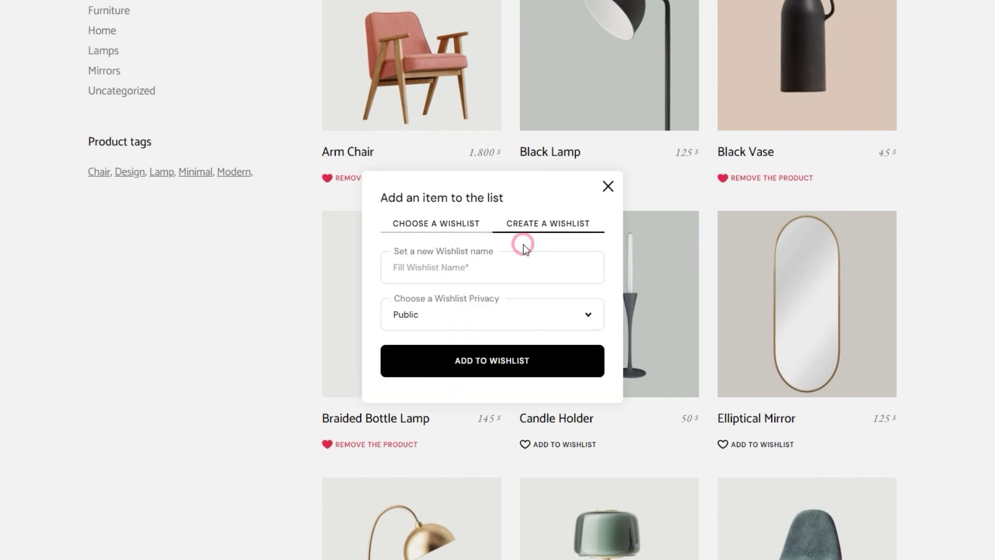
click(509, 274)
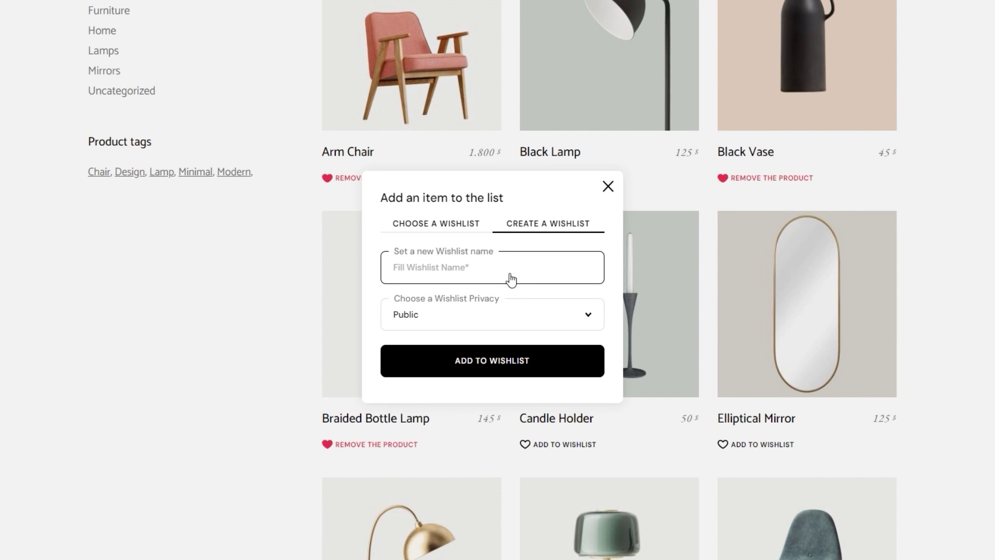
text(My new wishlist)
click(504, 358)
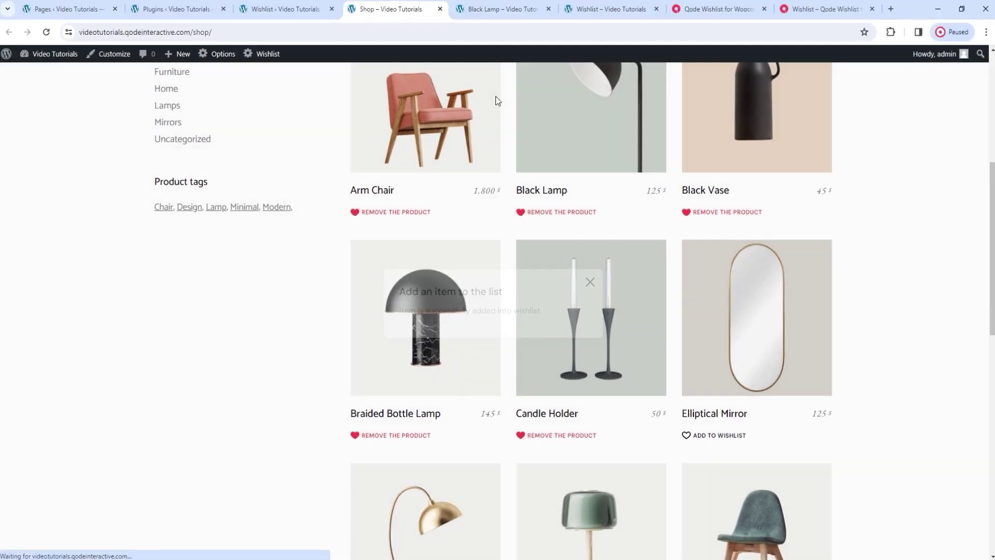
Reload the live wishlist page and examine the multi-wishlist table with its item counts, privacy and creation dates.
click(579, 10)
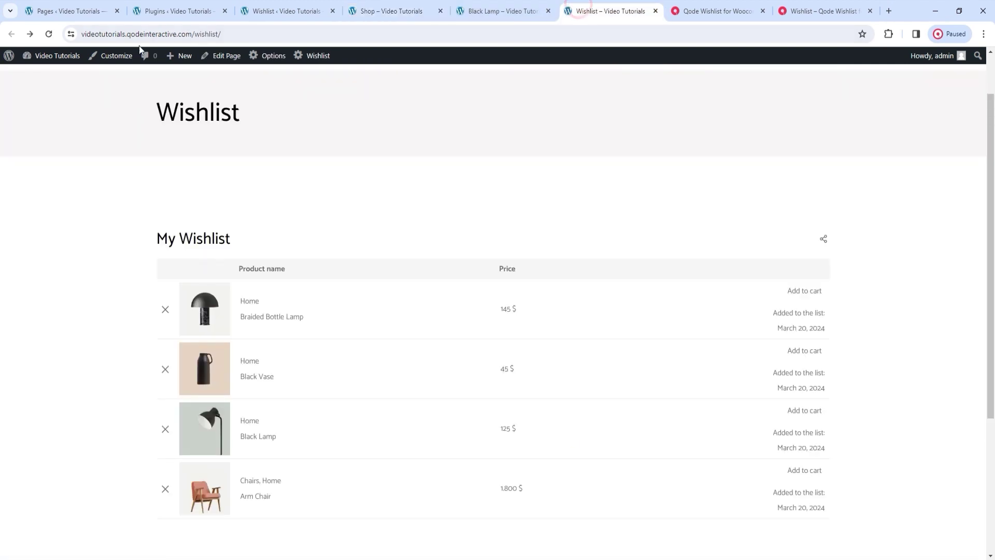
click(48, 34)
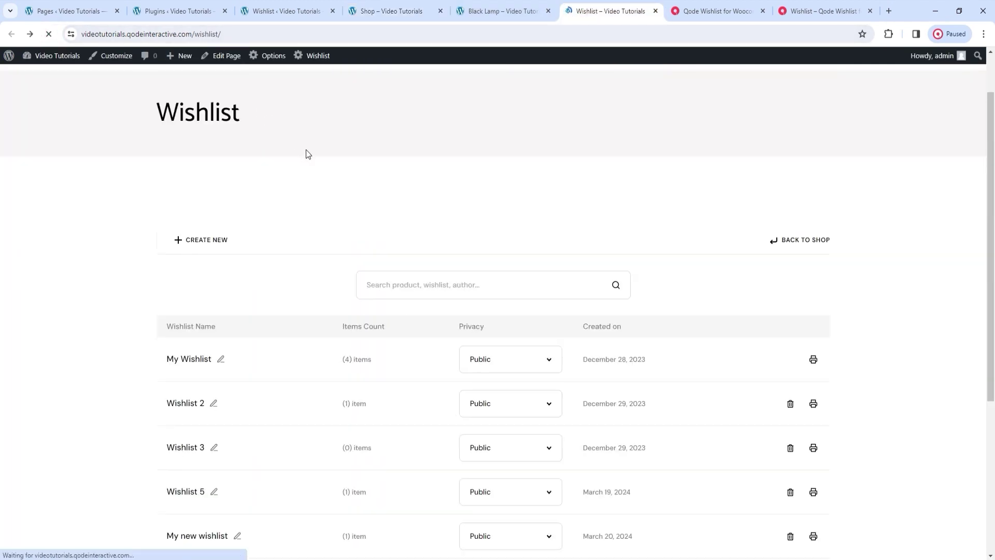
scroll(306, 156, down, 1)
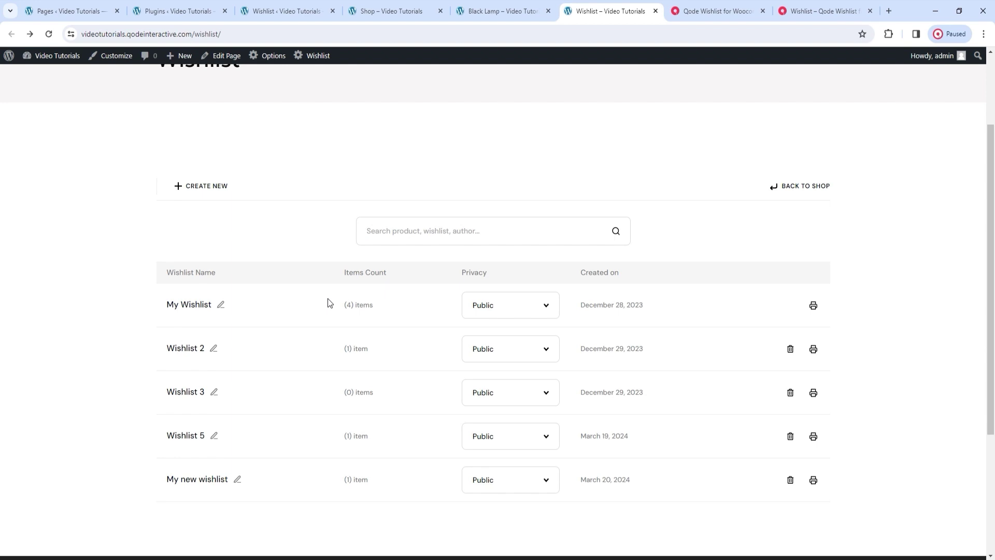
scroll(328, 303, up, 1)
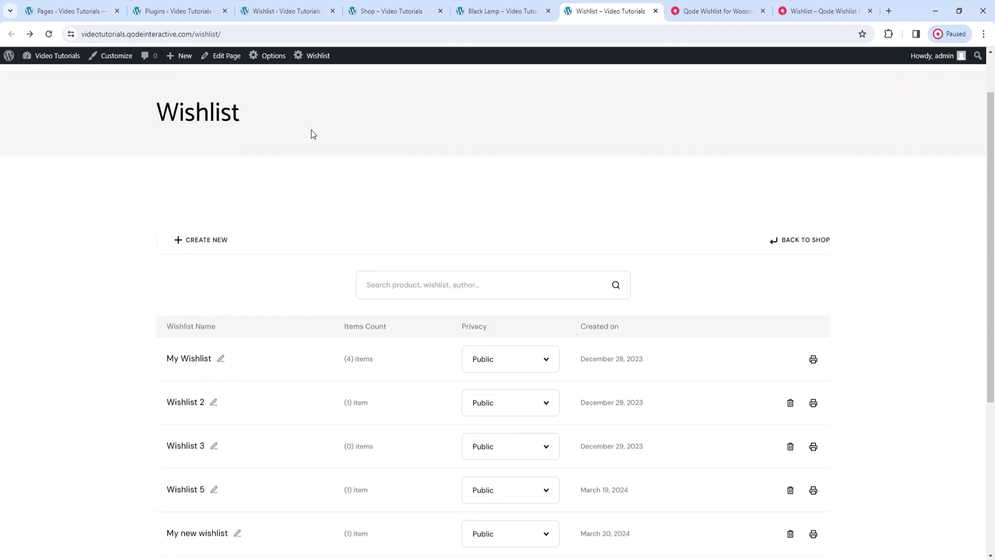
Turn off Enable Multi Wishlist Feature, save, and check the single wishlist layout on the live wishlist page.
click(307, 17)
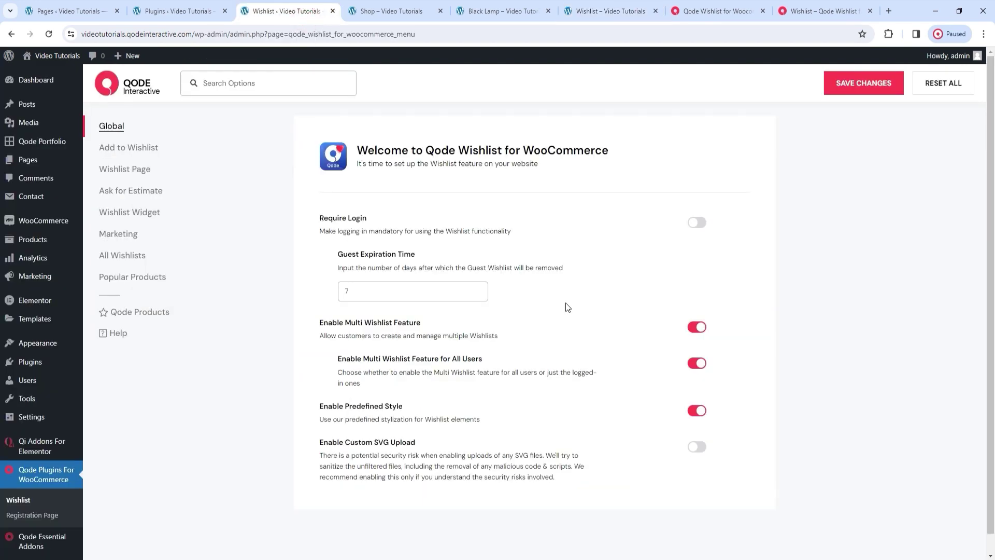
click(699, 330)
click(833, 83)
click(604, 11)
click(48, 34)
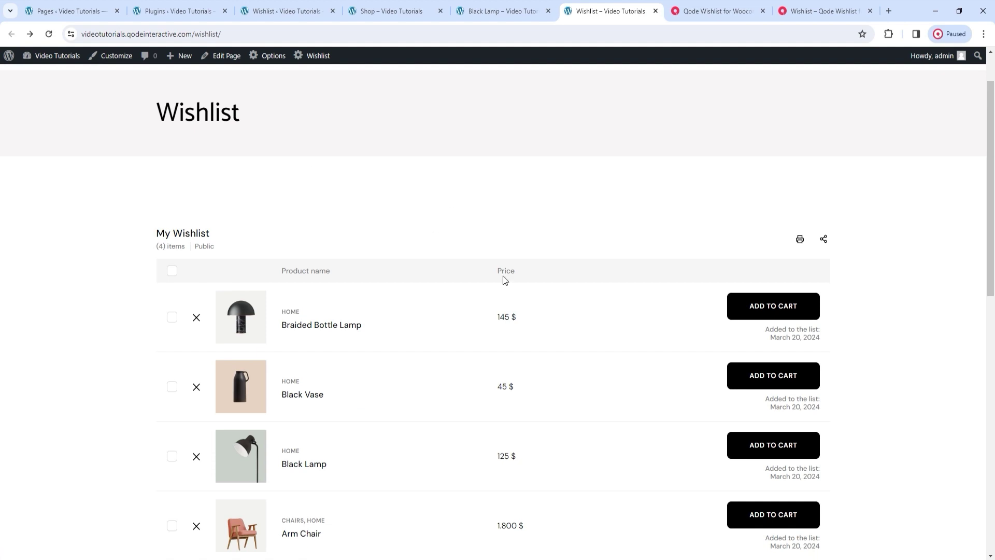
scroll(833, 359, down, 2)
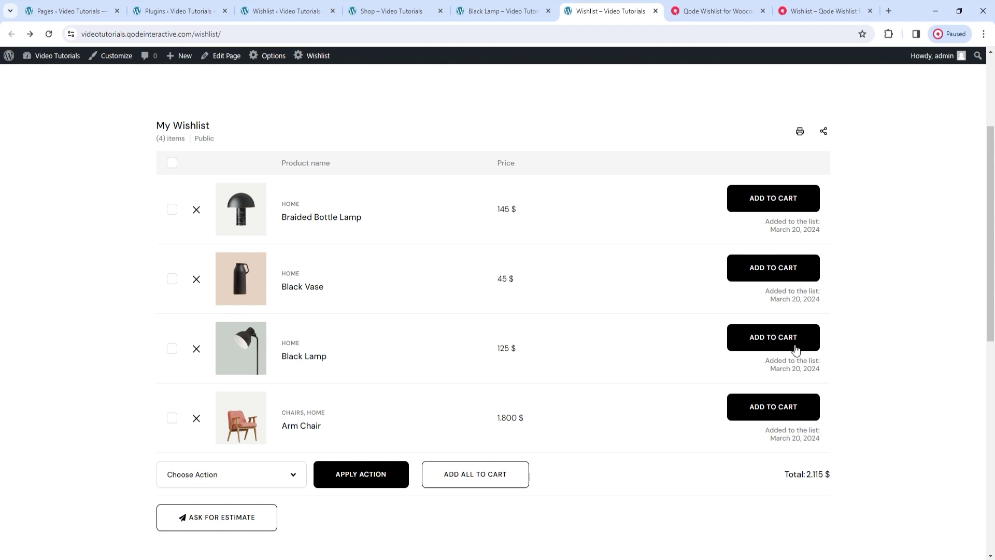
Turn off Enable Predefined Style, save, and check how the live wishlist page looks without it.
click(269, 12)
click(693, 369)
click(837, 83)
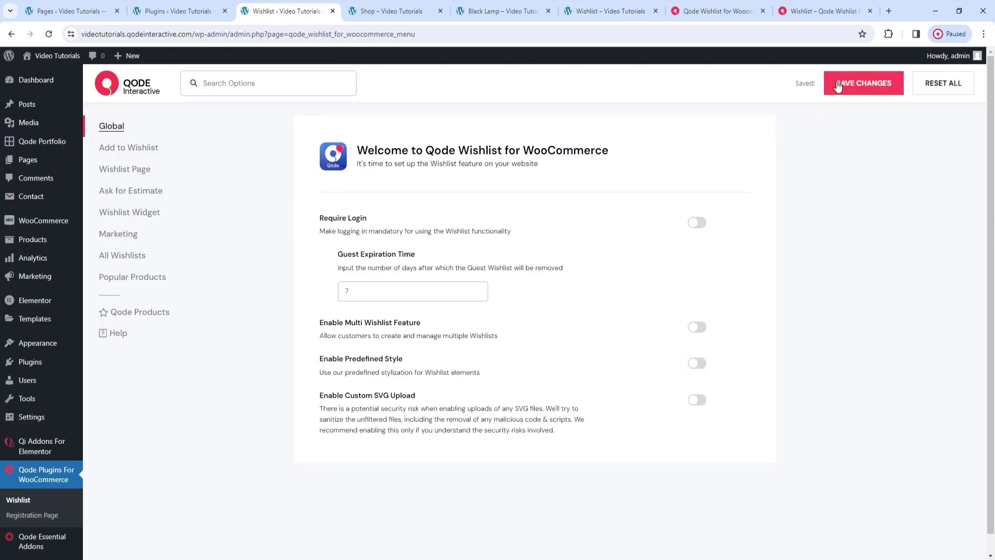
click(596, 11)
click(49, 35)
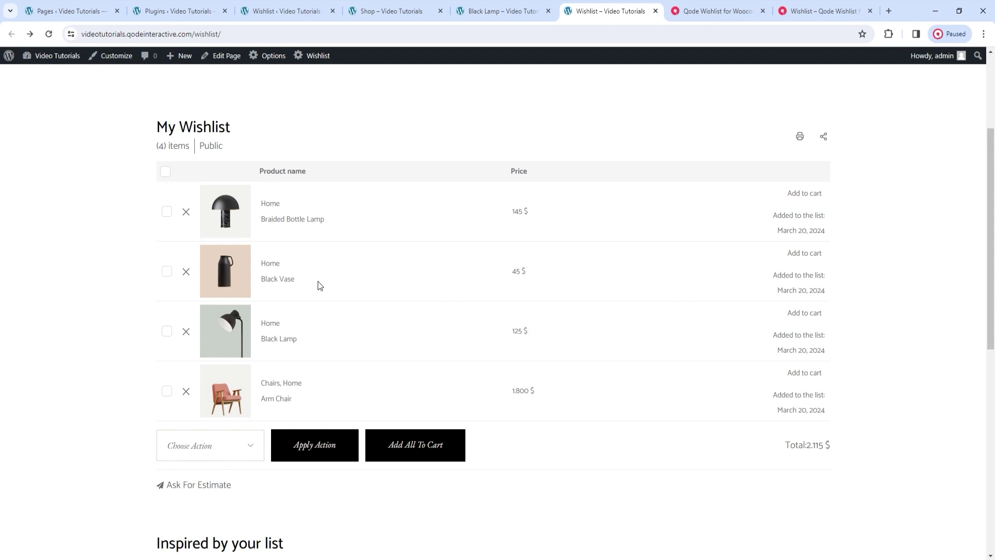
In the Add to Wishlist options, turn on Show Wishlist Count in Loop, save, and check the counters on the shop page.
click(260, 12)
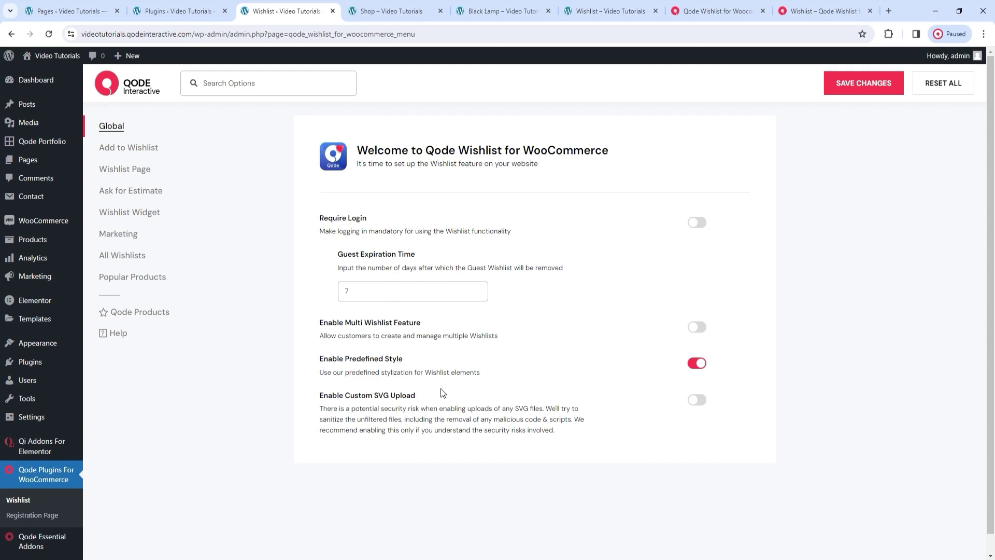
click(149, 148)
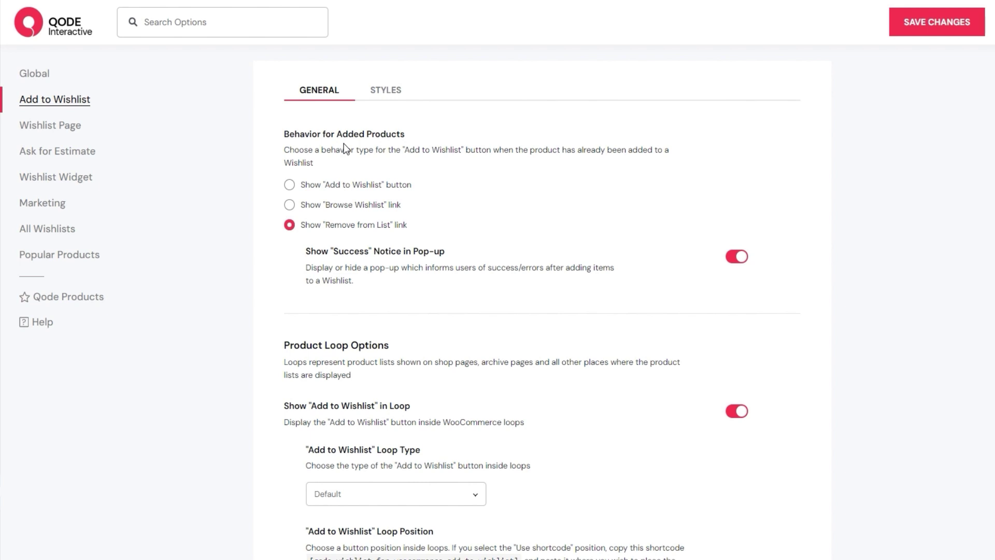
scroll(363, 195, down, 3)
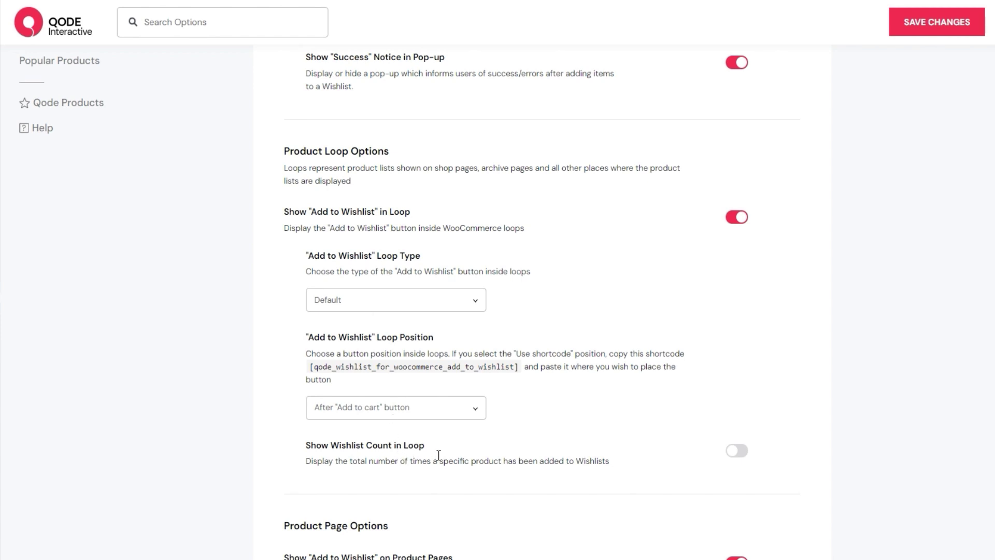
click(736, 450)
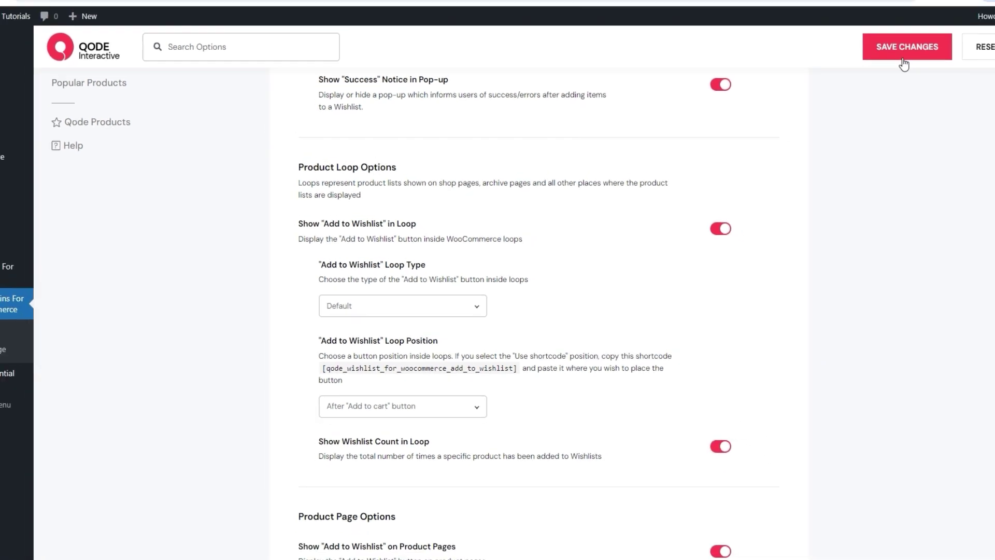
click(910, 41)
click(393, 11)
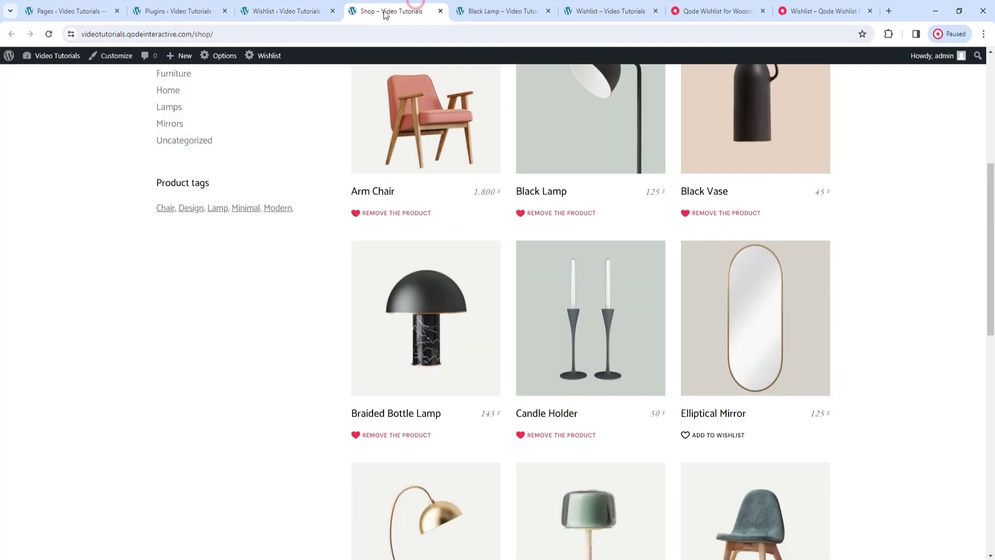
click(48, 34)
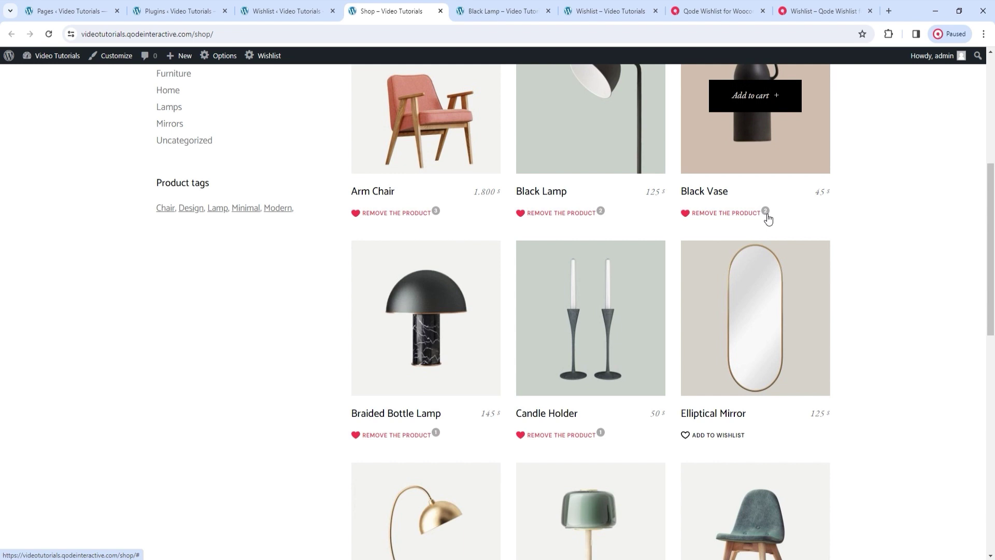
Turn off Show Wishlist Count in Loop again and save the changes.
click(288, 12)
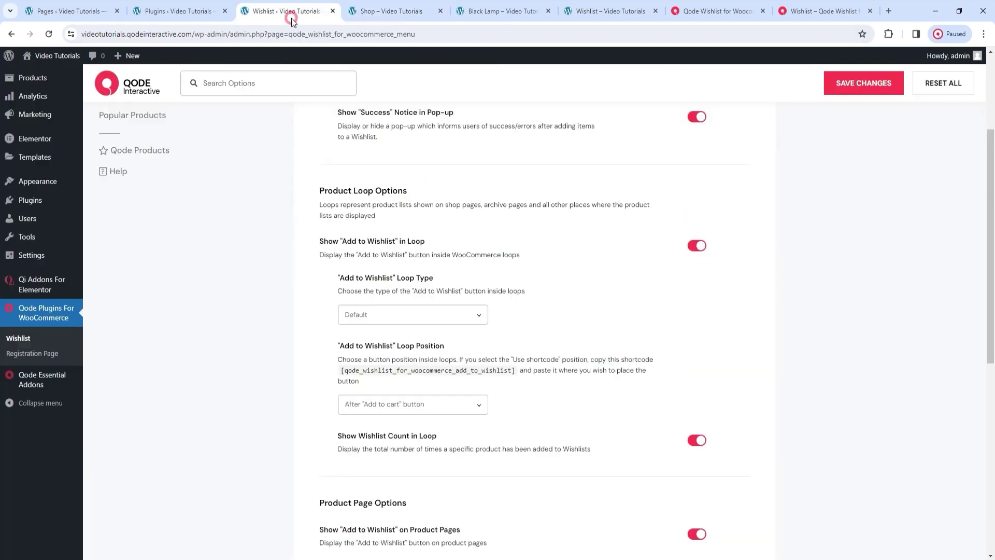
click(696, 440)
click(849, 91)
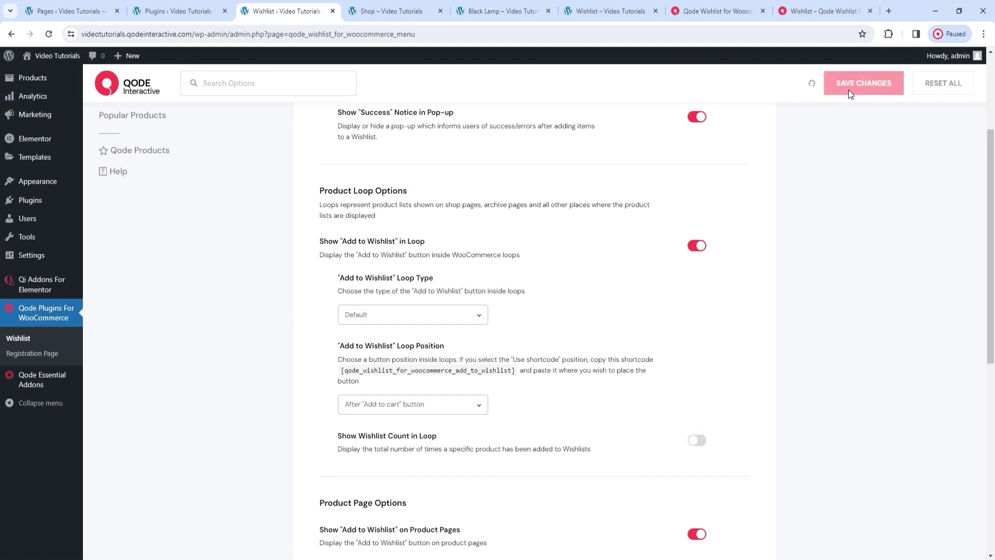
Turn on Show Wishlist Count on Product Page, save, and reload the Black Lamp product page to check it.
scroll(820, 311, down, 1)
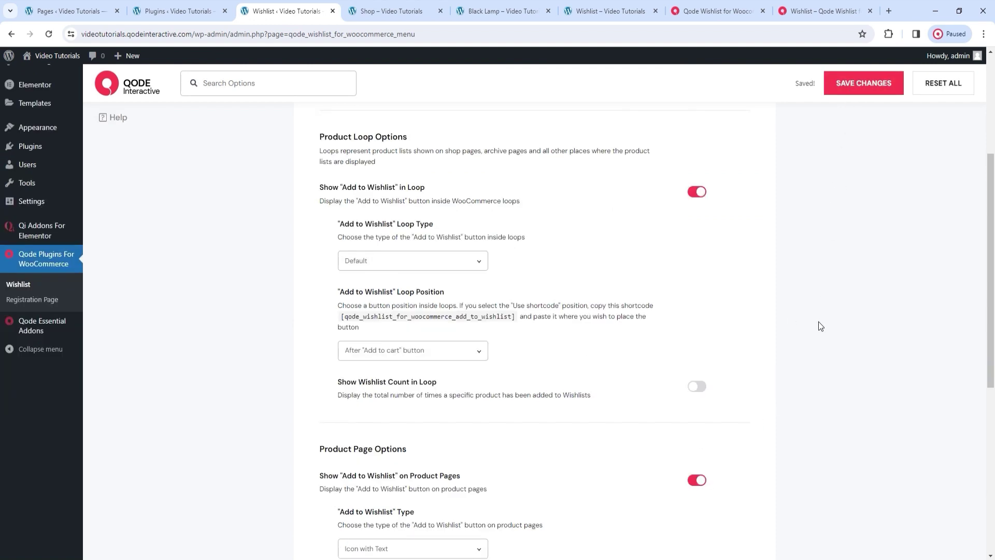
scroll(819, 325, down, 5)
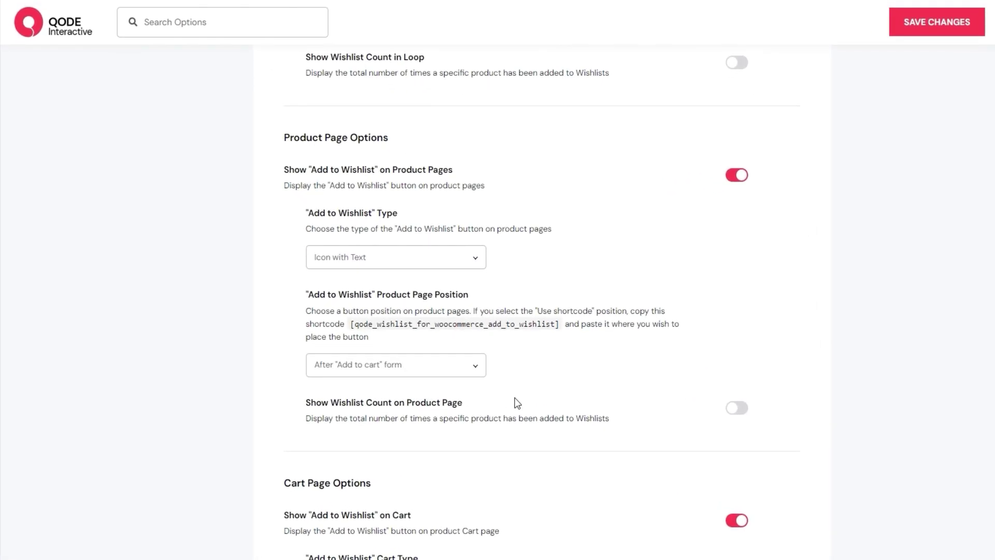
click(737, 408)
click(928, 26)
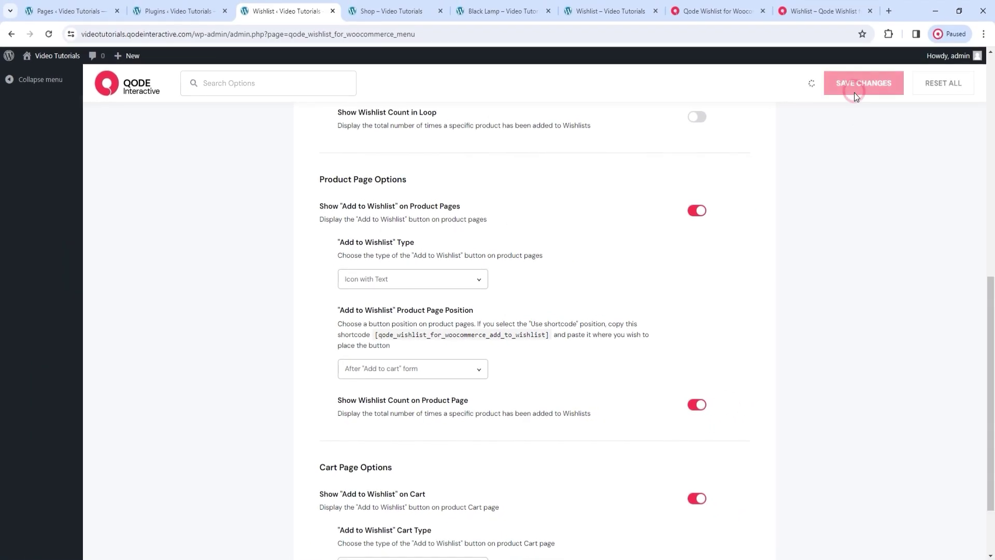
click(510, 13)
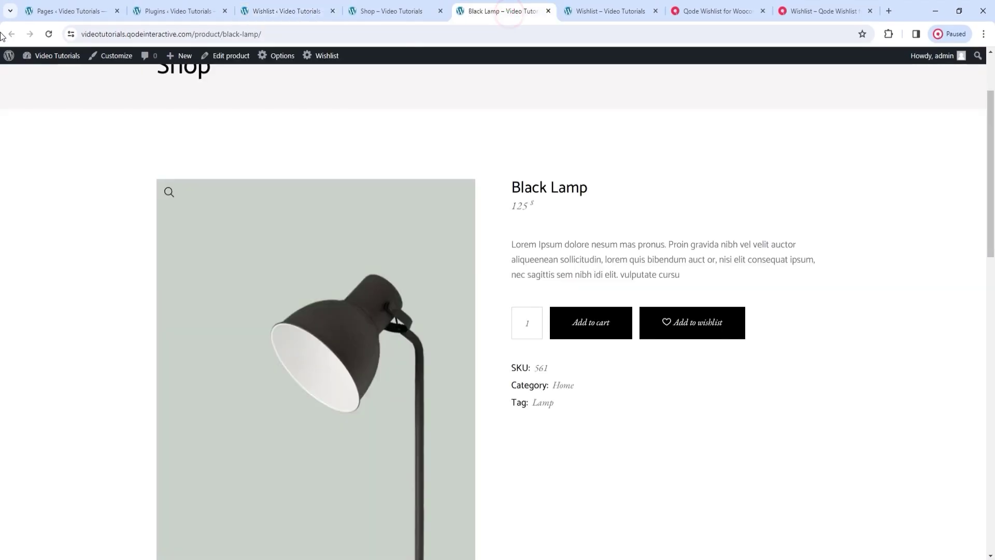
click(48, 35)
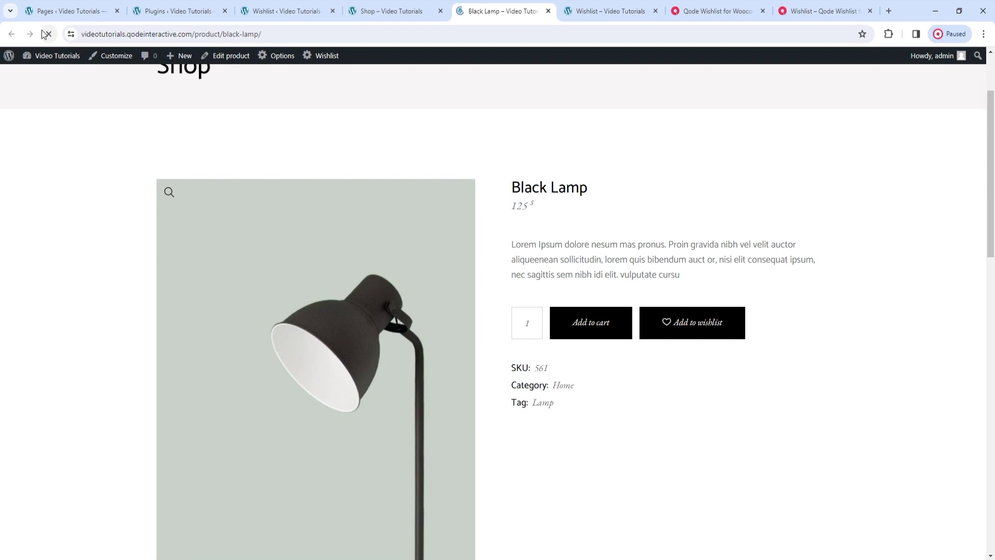
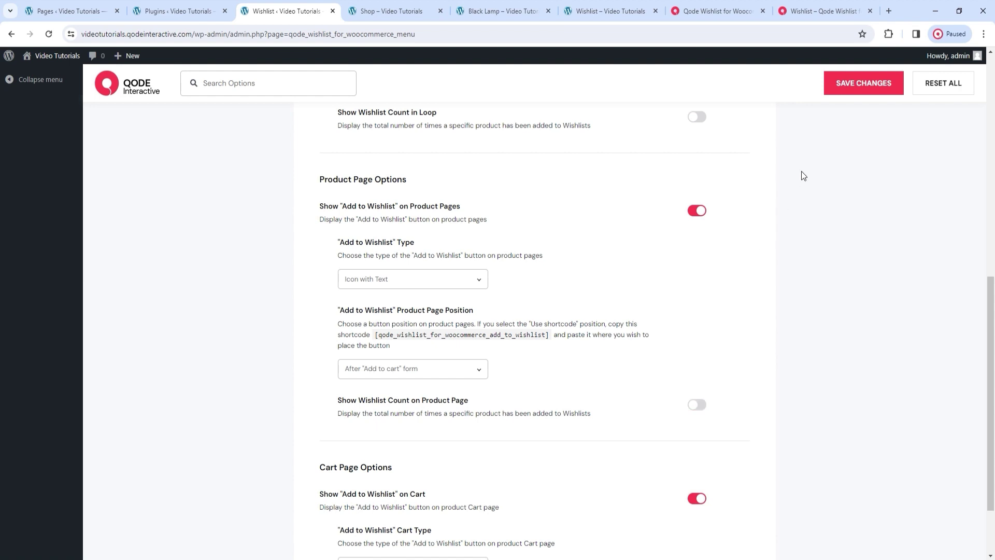
Save the options with Show Wishlist Count on Product Page turned off and view the Cart Page Options.
click(840, 94)
scroll(778, 321, down, 1)
scroll(777, 321, down, 1)
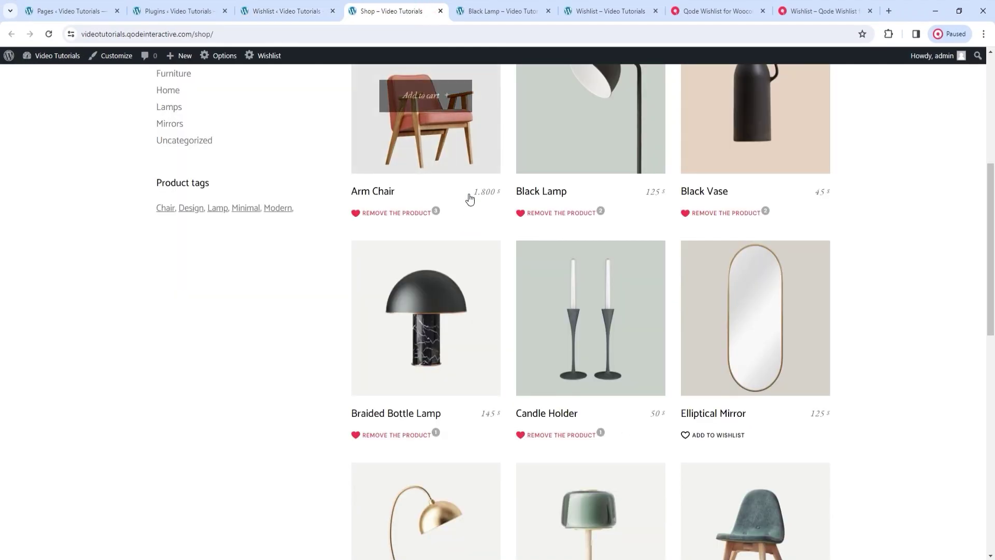
Add the Black Lamp to the cart from the shop page.
scroll(469, 198, up, 2)
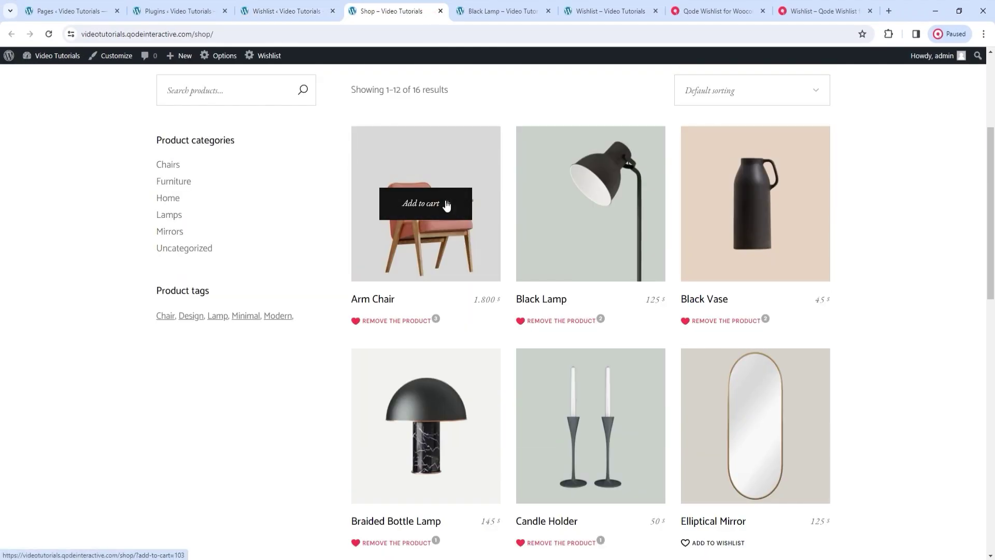
click(578, 212)
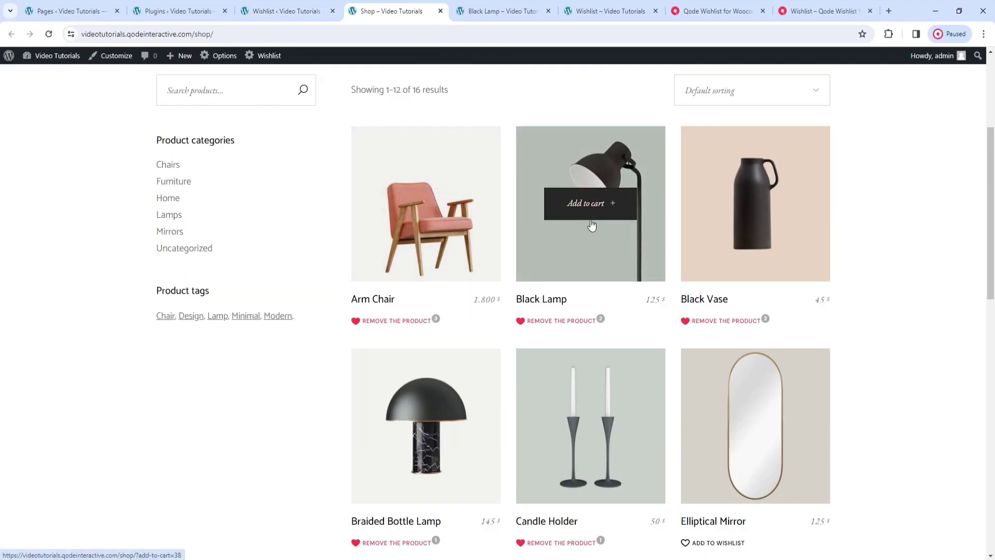
Add the Black Vase to the cart and open the cart page separately from the shop page.
click(746, 207)
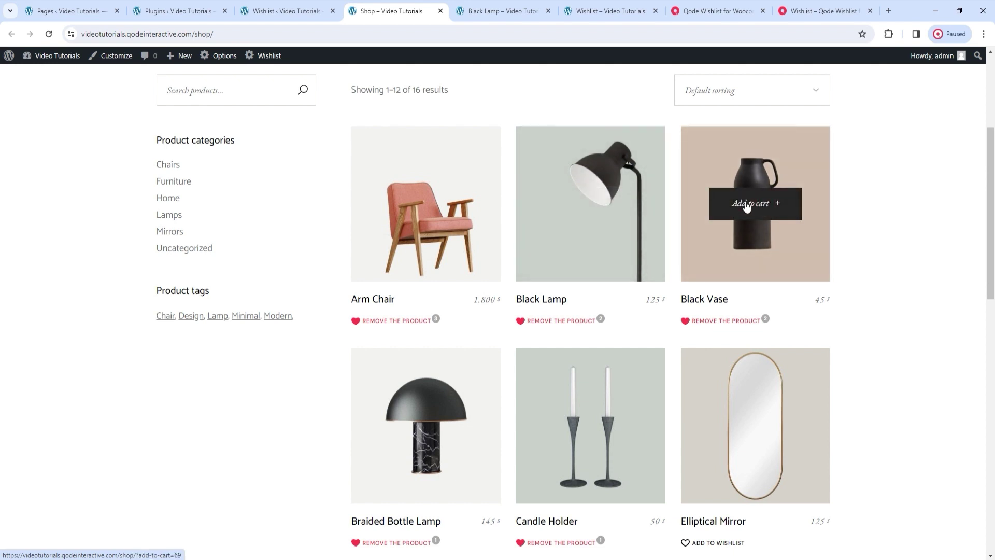
ctrl+click(760, 217)
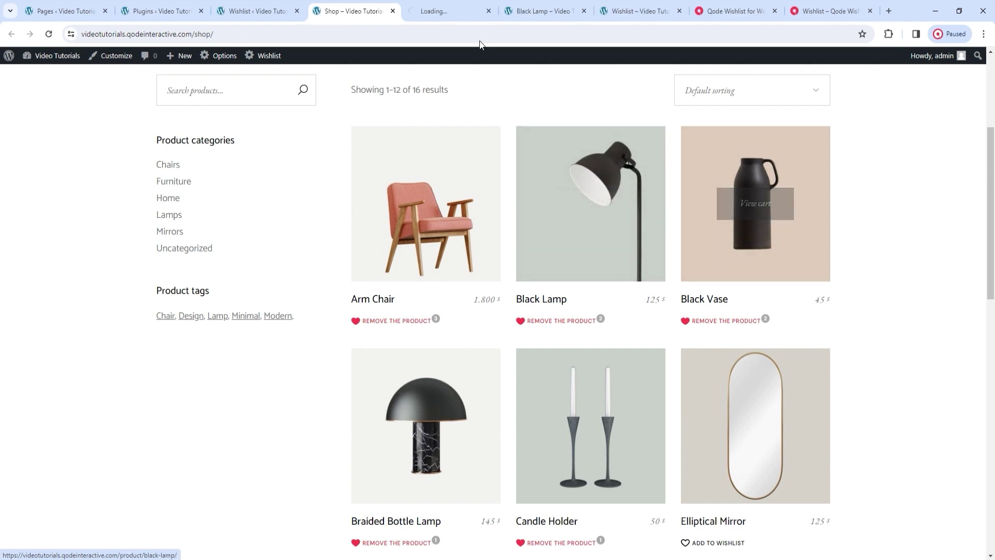
click(461, 6)
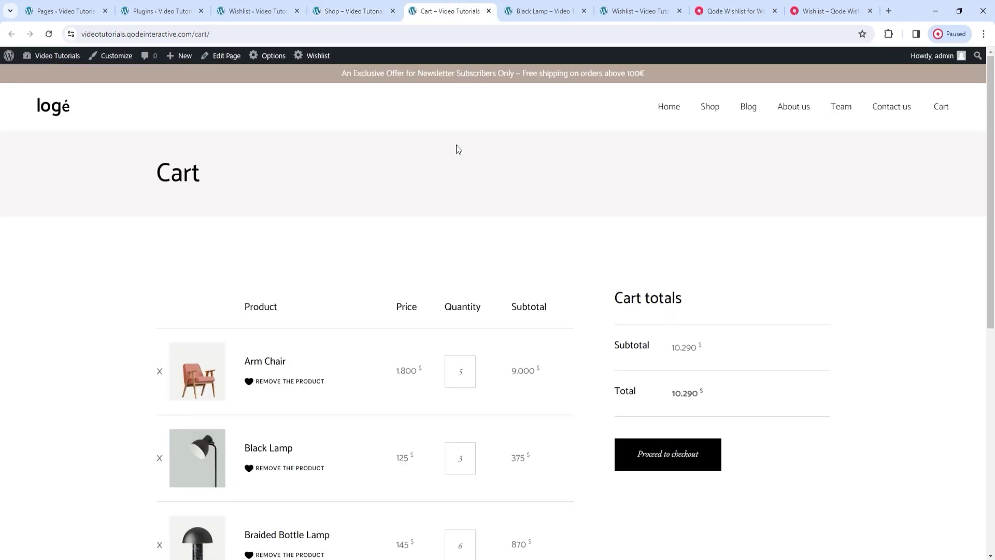
Remove the Braided Bottle Lamp from the wishlist using its link in the cart table, and dismiss the notice.
scroll(456, 166, down, 2)
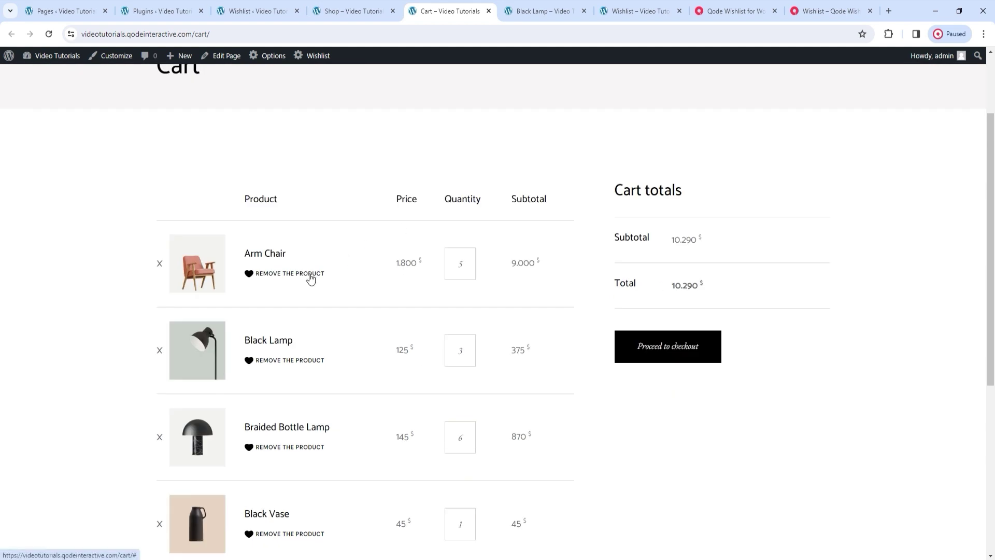
scroll(310, 278, down, 1)
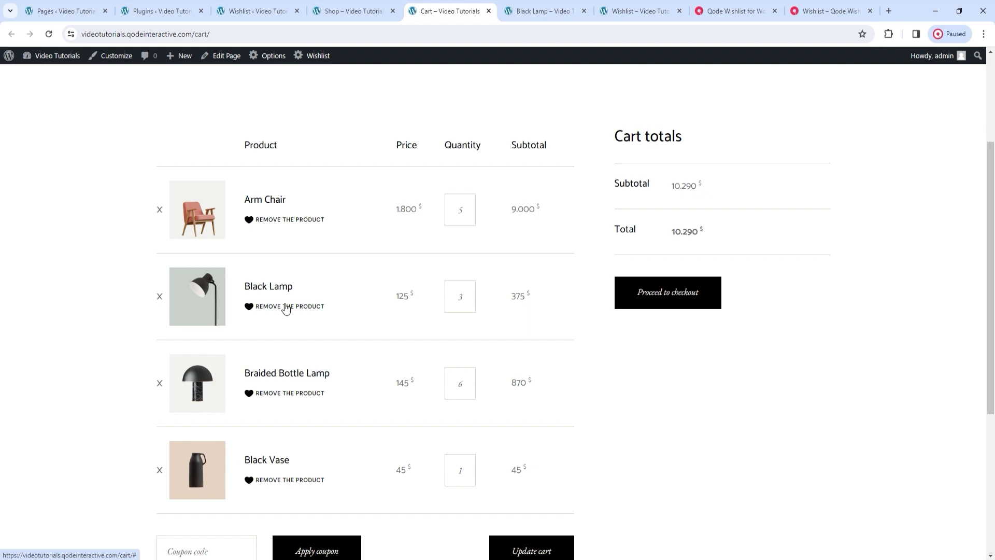
click(290, 394)
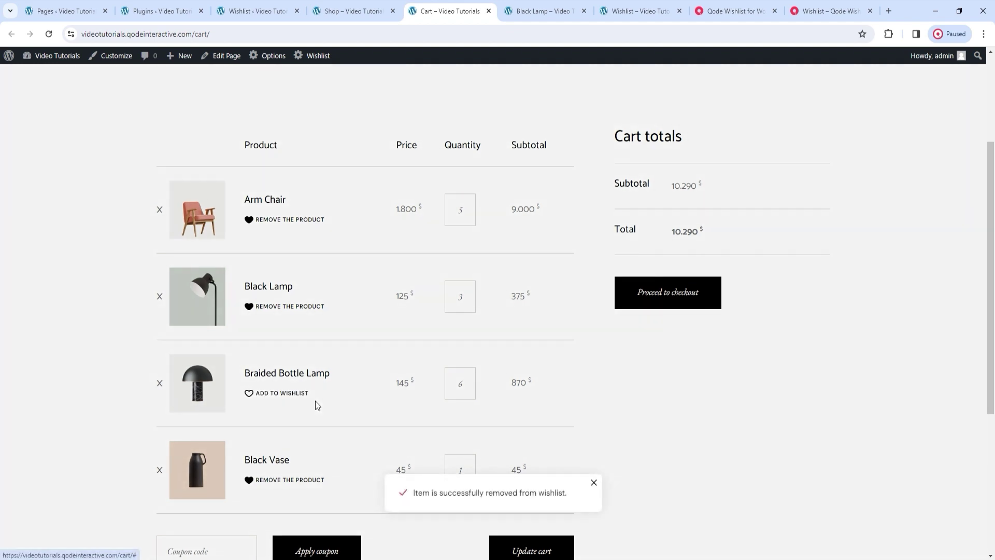
click(594, 483)
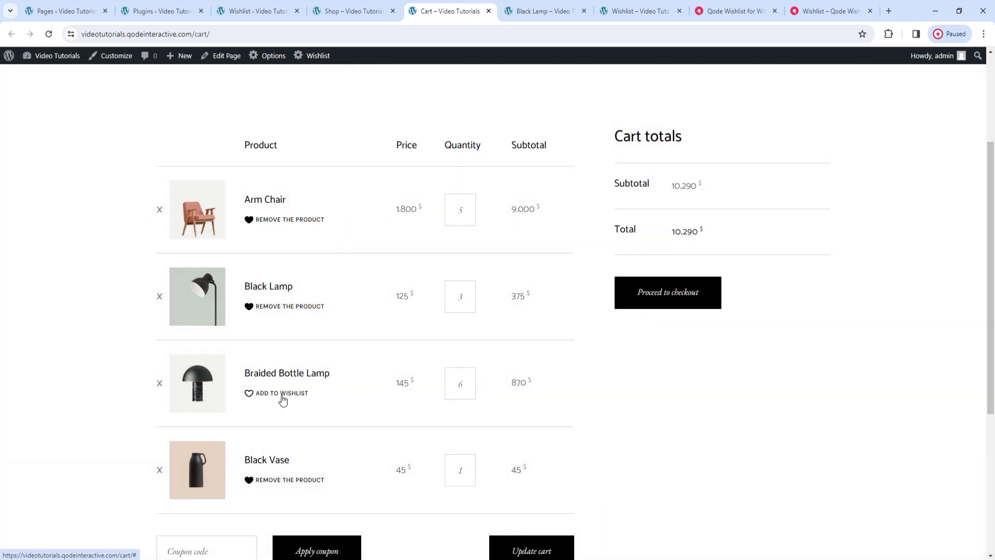
Set the "Add to Wishlist" Cart Type to Only Icon, save the plugin settings, and reload the cart page.
click(282, 11)
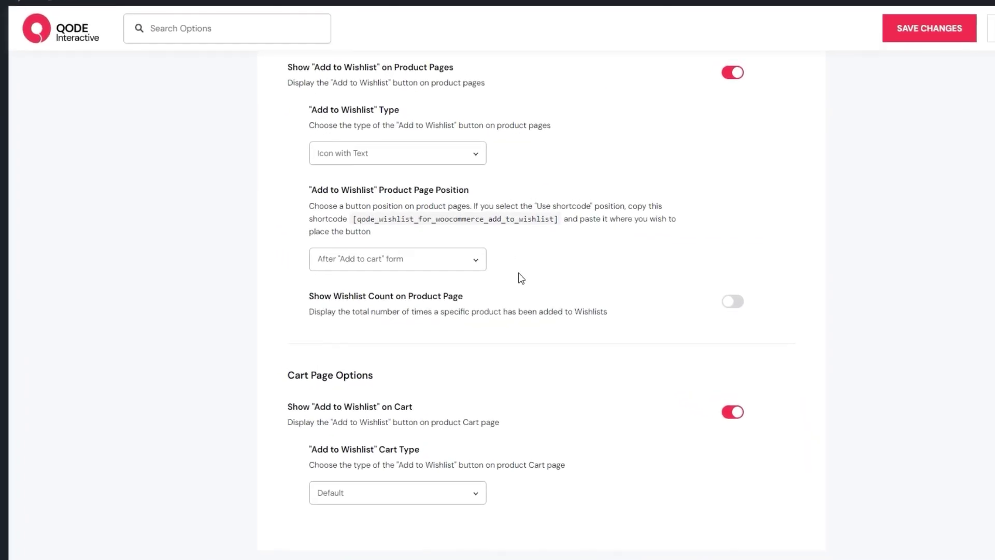
click(390, 497)
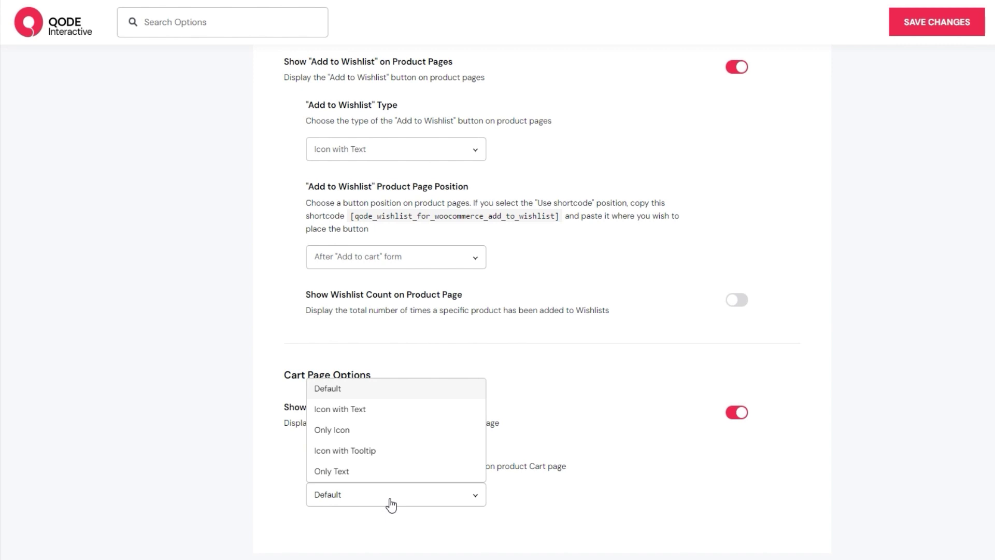
click(384, 431)
click(939, 21)
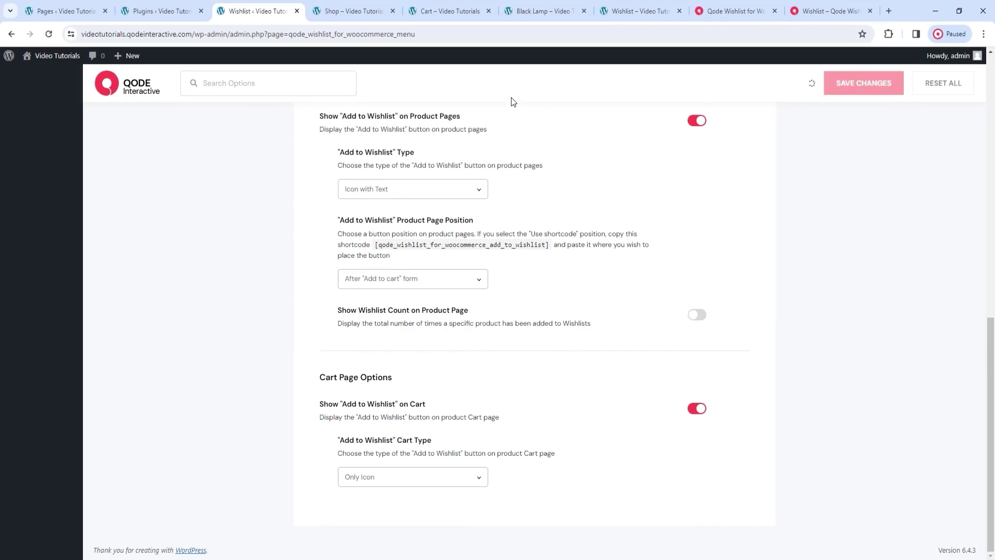
click(447, 11)
click(49, 34)
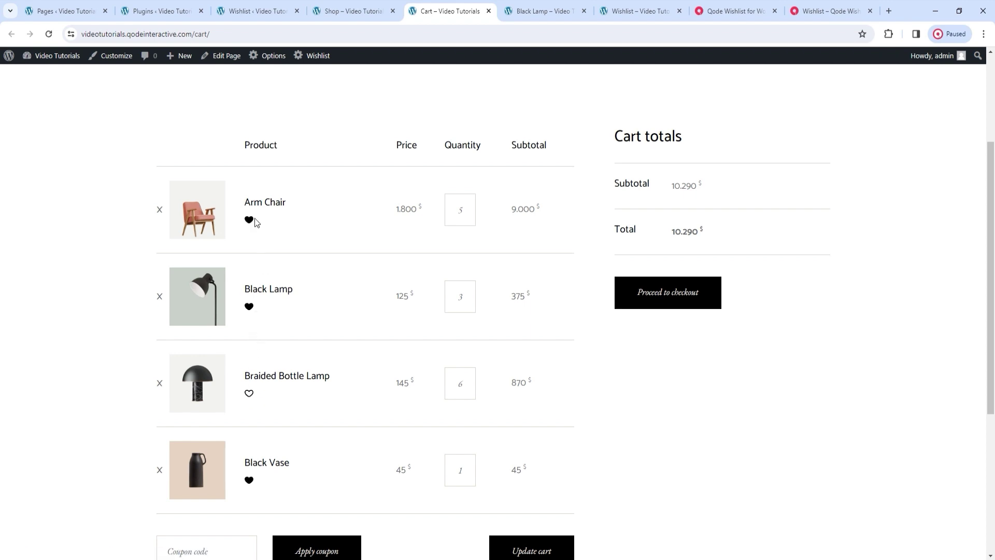
Review the Add to Wishlist style settings for the icon, SVG icon and button in the plugin options.
click(254, 11)
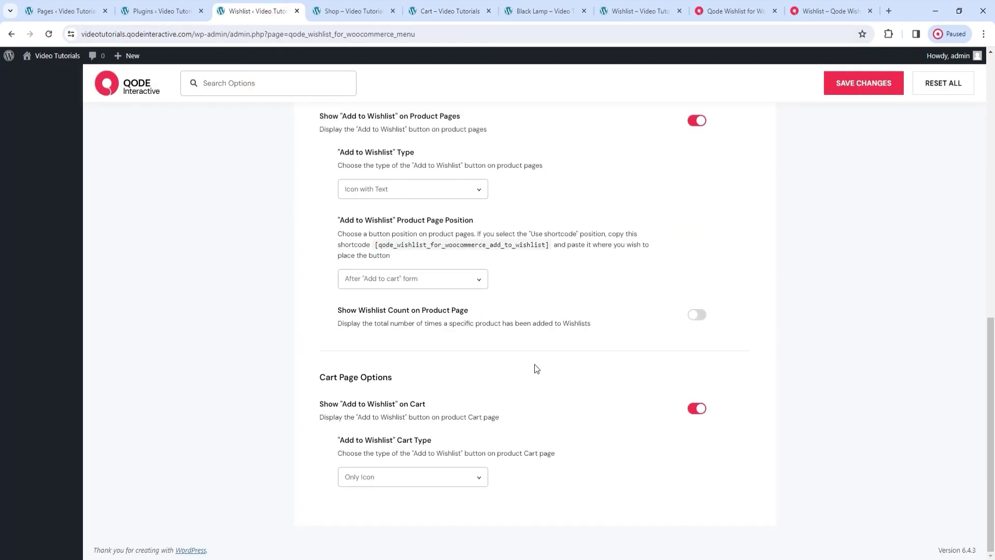
scroll(544, 358, up, 10)
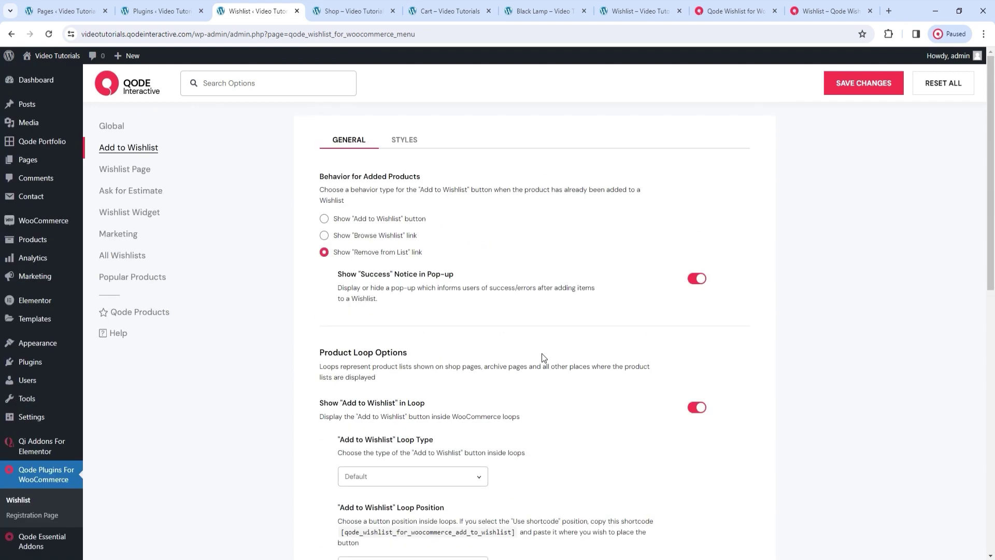
click(409, 141)
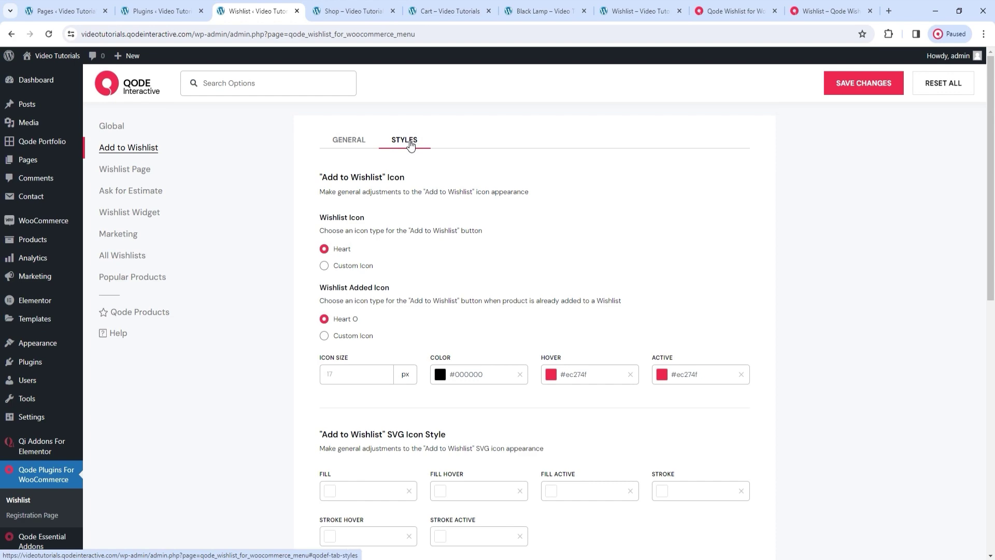
scroll(818, 322, down, 10)
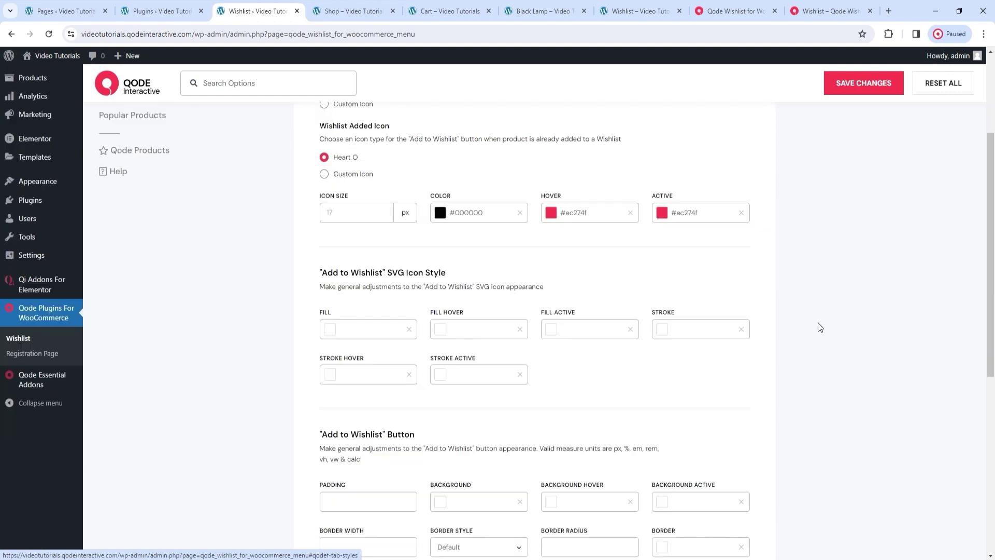
scroll(820, 333, up, 10)
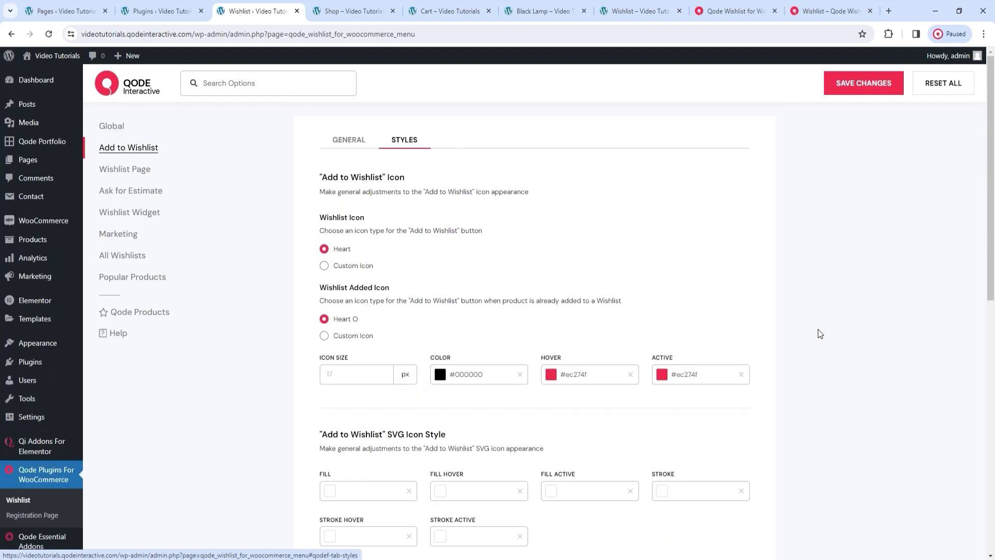
Review the Wishlist Page general settings and reload the store's wishlist page to examine its table layout.
click(135, 171)
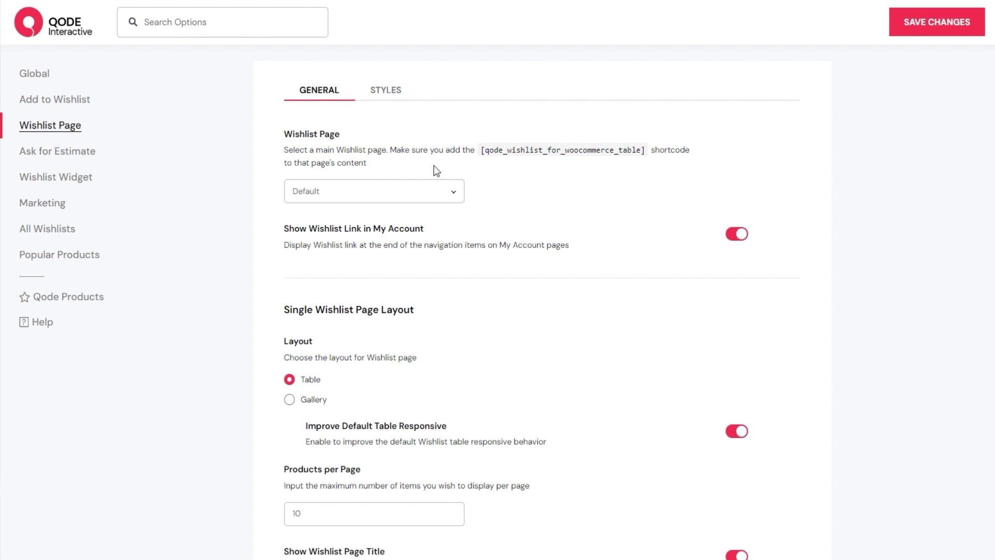
scroll(436, 170, down, 1)
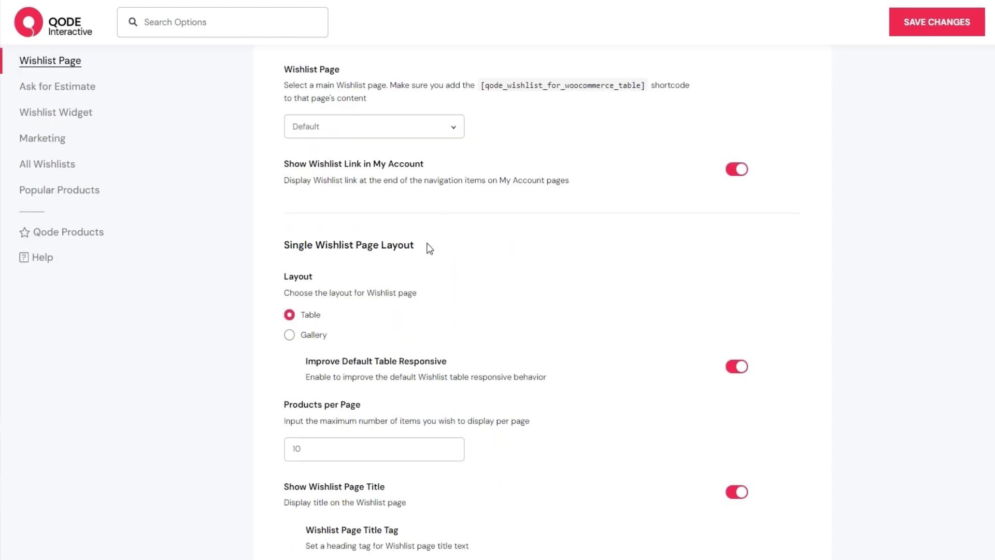
scroll(429, 246, down, 1)
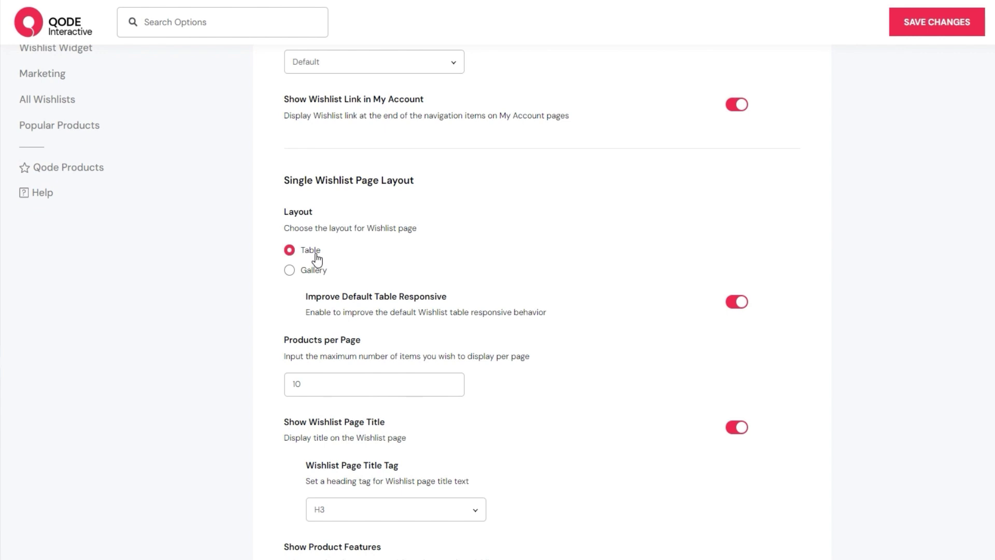
click(601, 11)
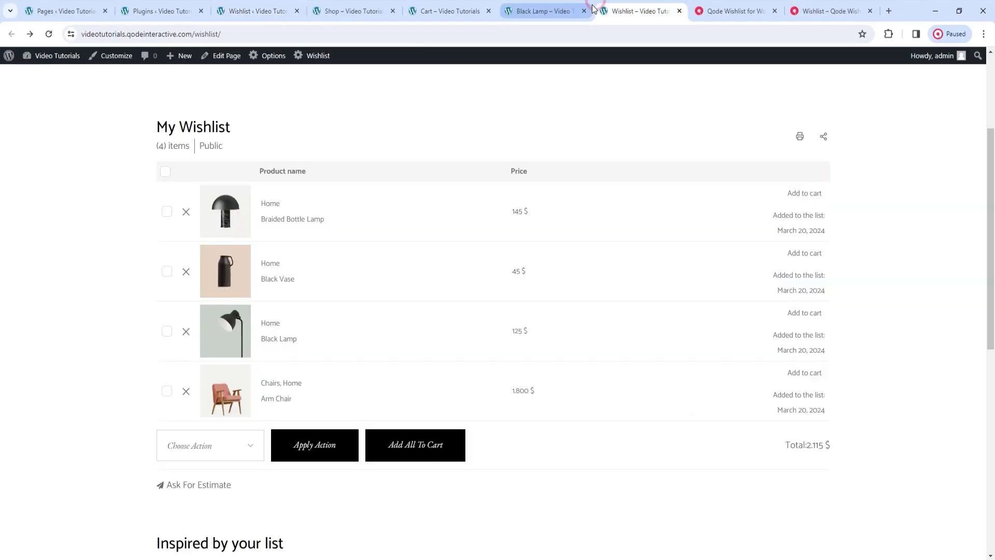
key(F5)
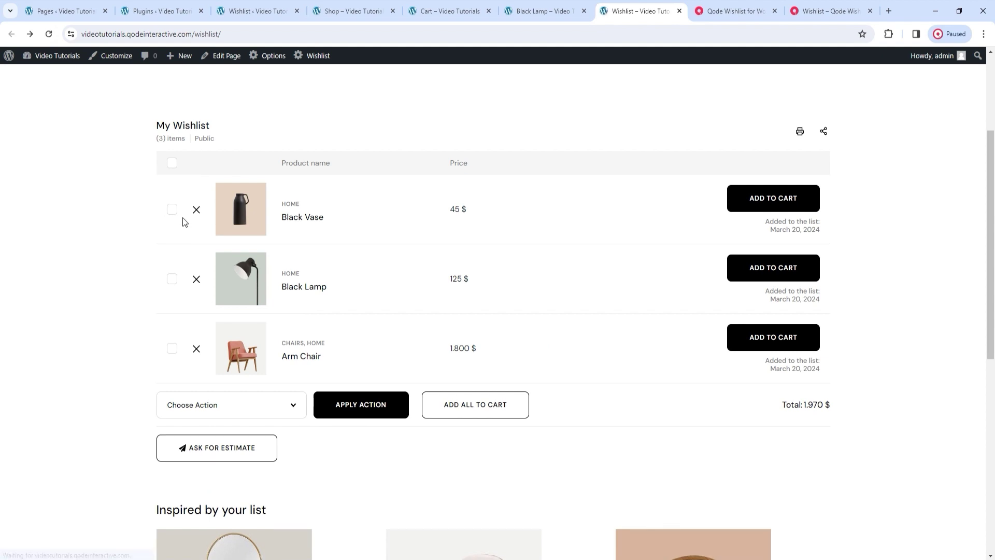
Set the single wishlist page layout to Gallery, save the plugin settings, and reload the wishlist page.
click(272, 12)
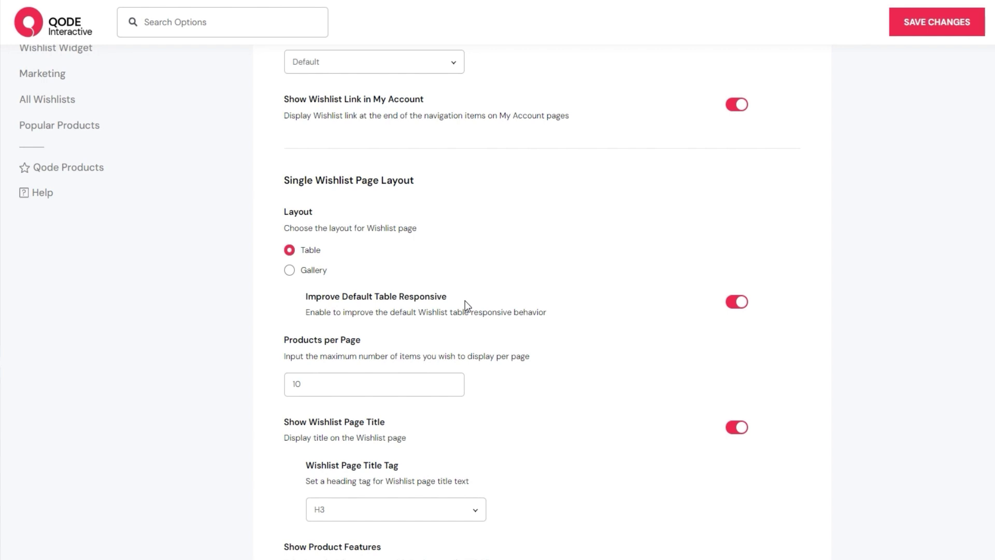
click(288, 270)
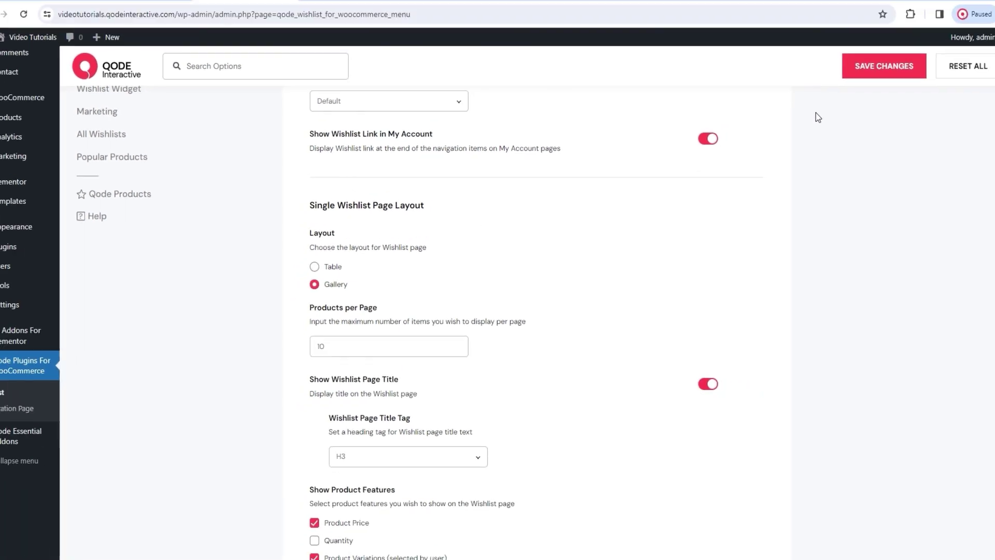
click(898, 27)
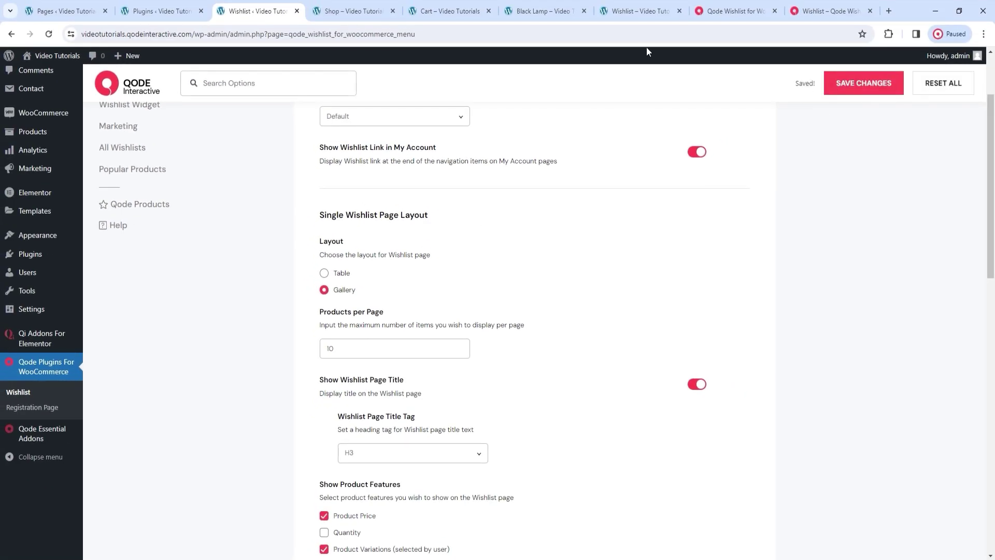
click(638, 11)
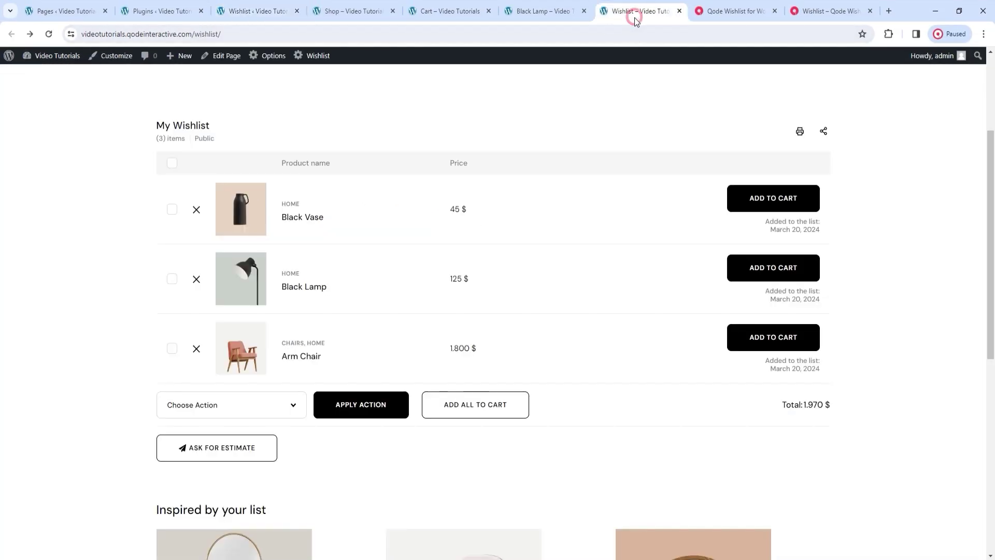
click(54, 34)
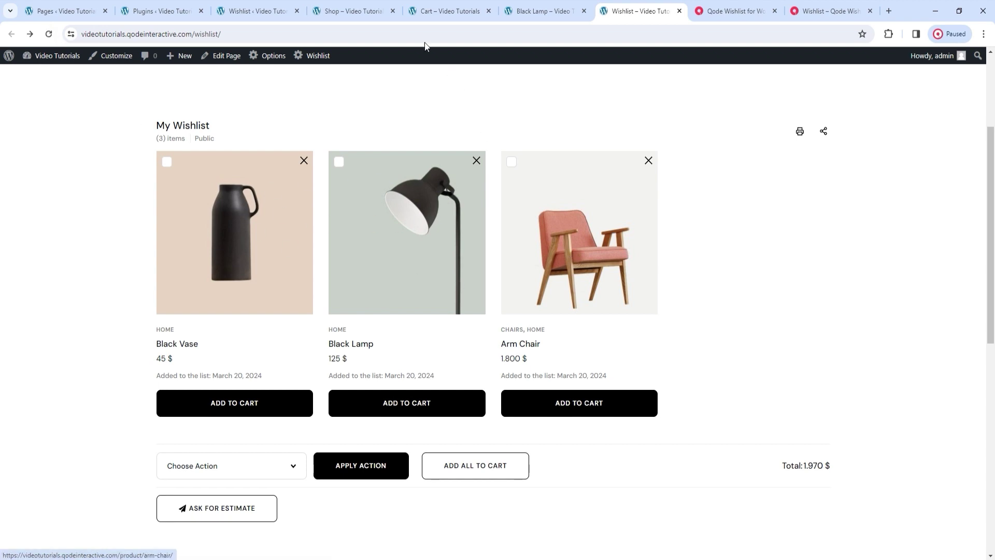
Set the single wishlist page layout to Table, review the remaining page options, save the settings, and reload the wishlist page.
click(256, 10)
click(304, 260)
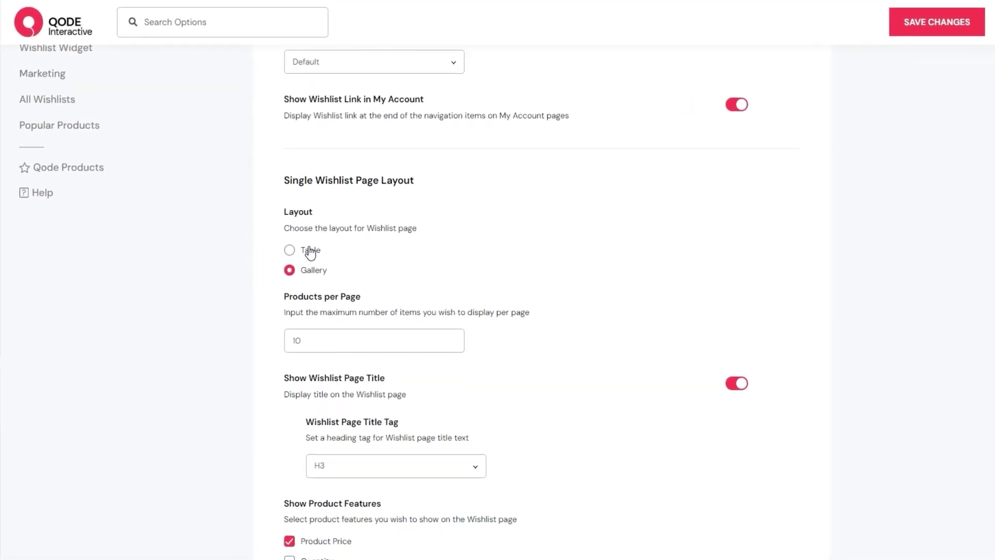
scroll(434, 263, down, 1)
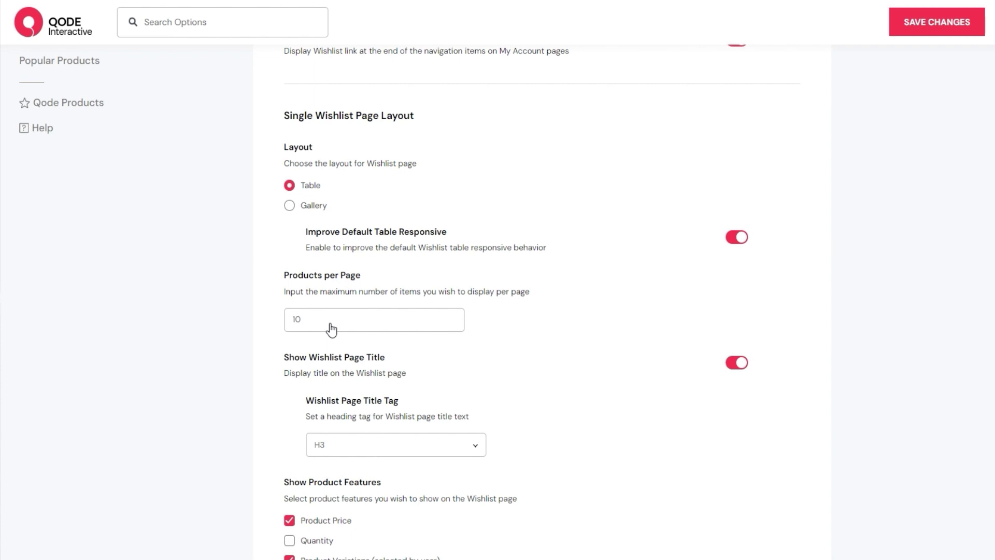
scroll(532, 228, down, 5)
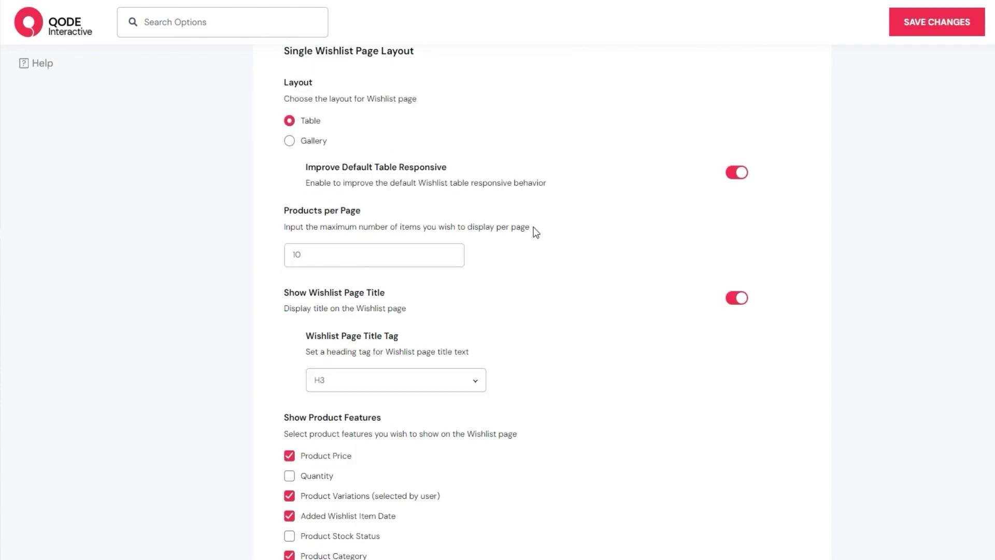
scroll(536, 233, down, 5)
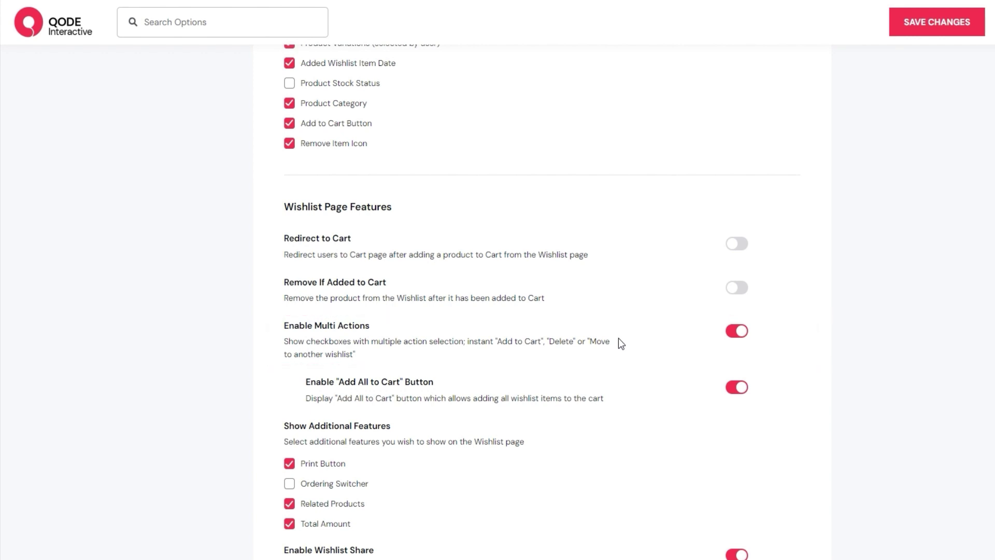
click(937, 22)
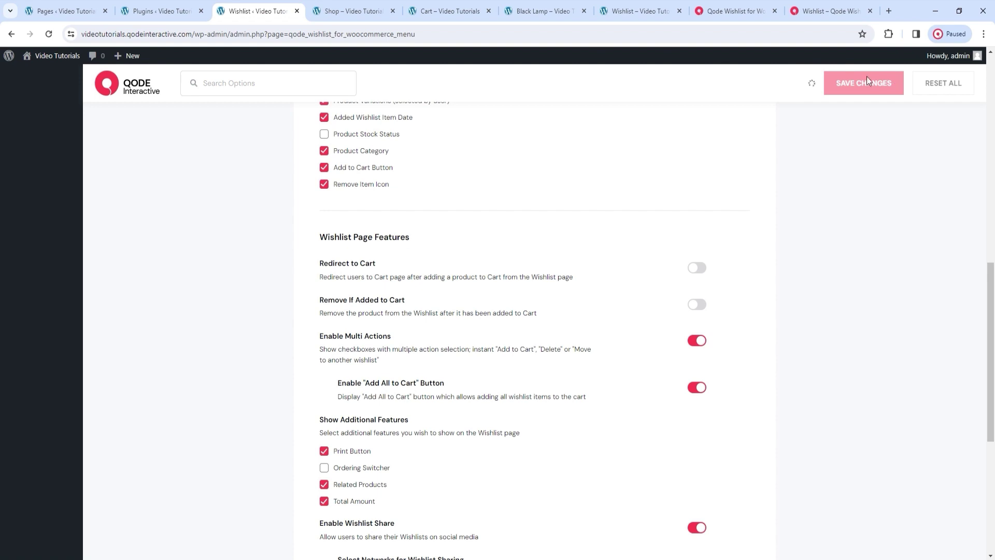
click(640, 11)
click(49, 33)
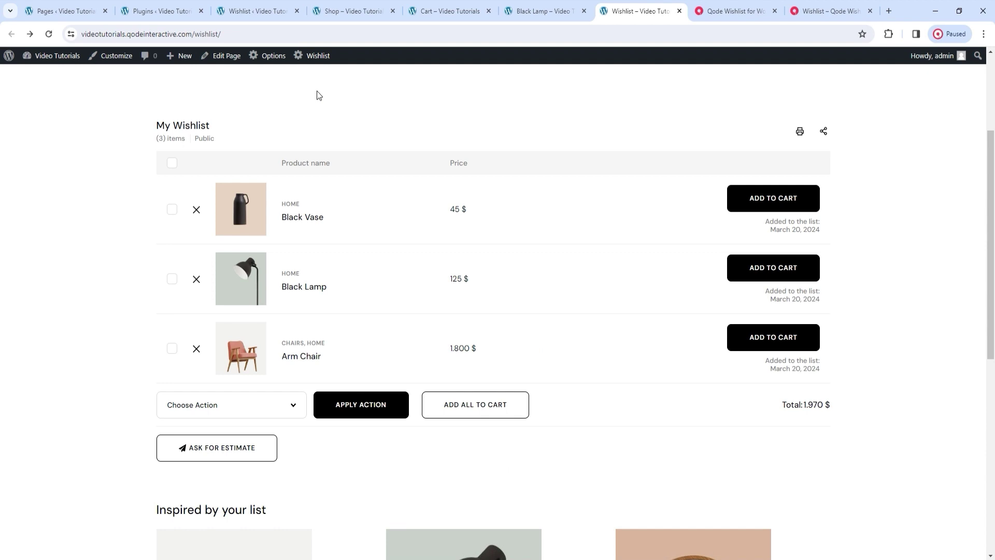
Select all products in My Wishlist and view the available bulk actions without choosing one.
click(172, 163)
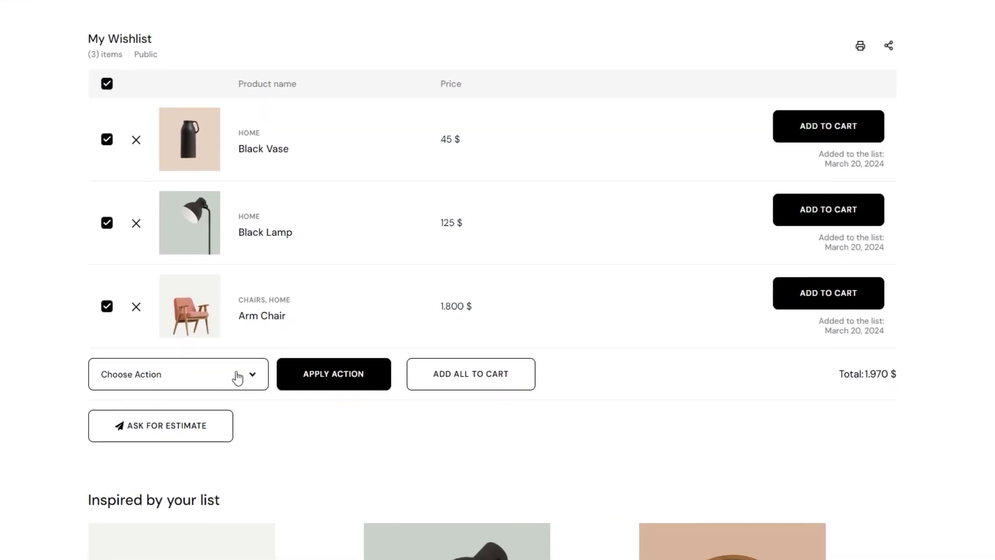
click(237, 378)
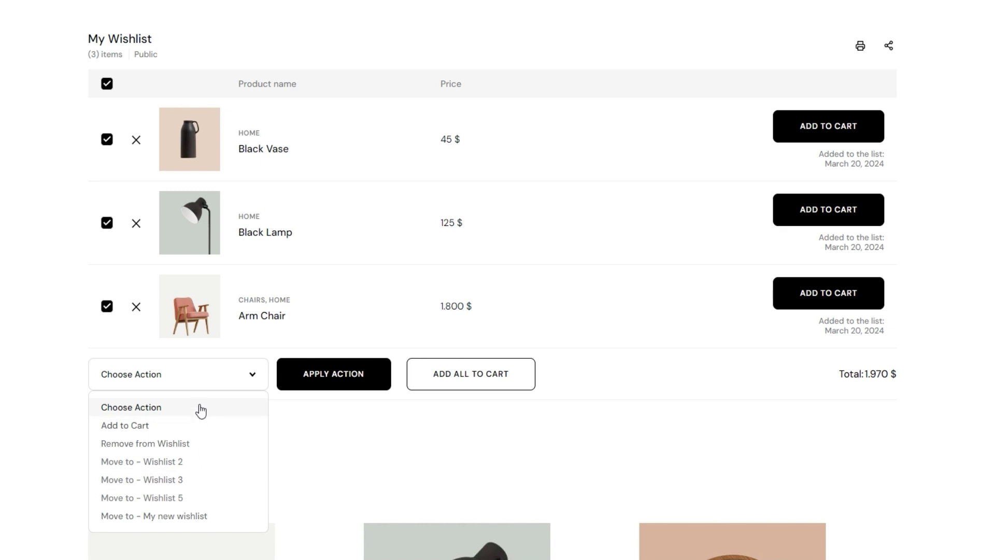
click(205, 385)
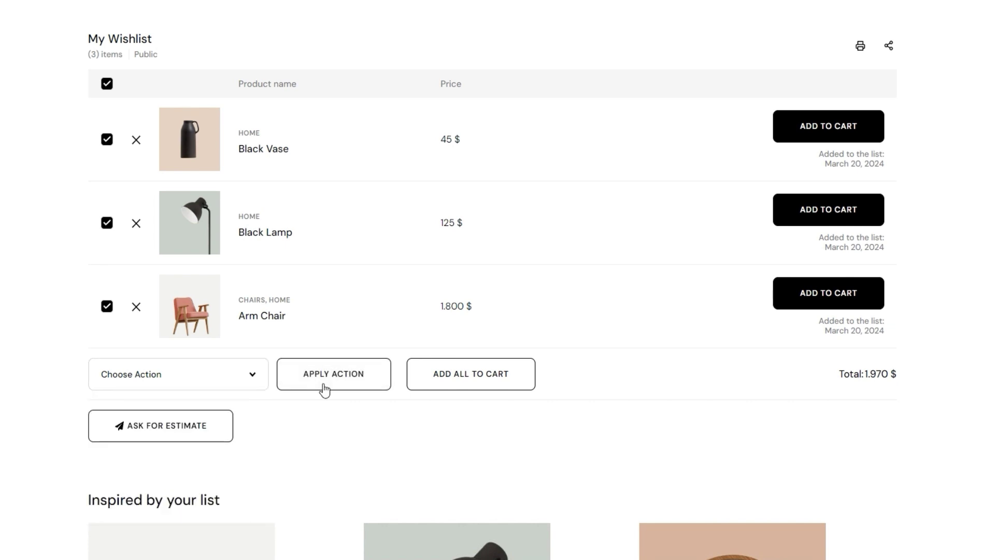
Deselect all products in My Wishlist and compare the Enable "Add All to Cart" Button setting with the store's wishlist page.
click(107, 84)
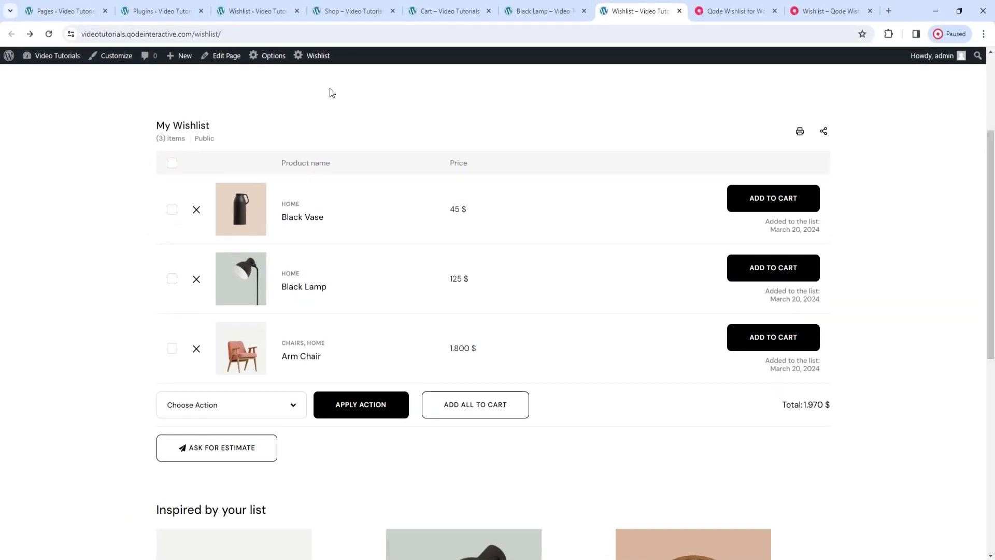
click(285, 4)
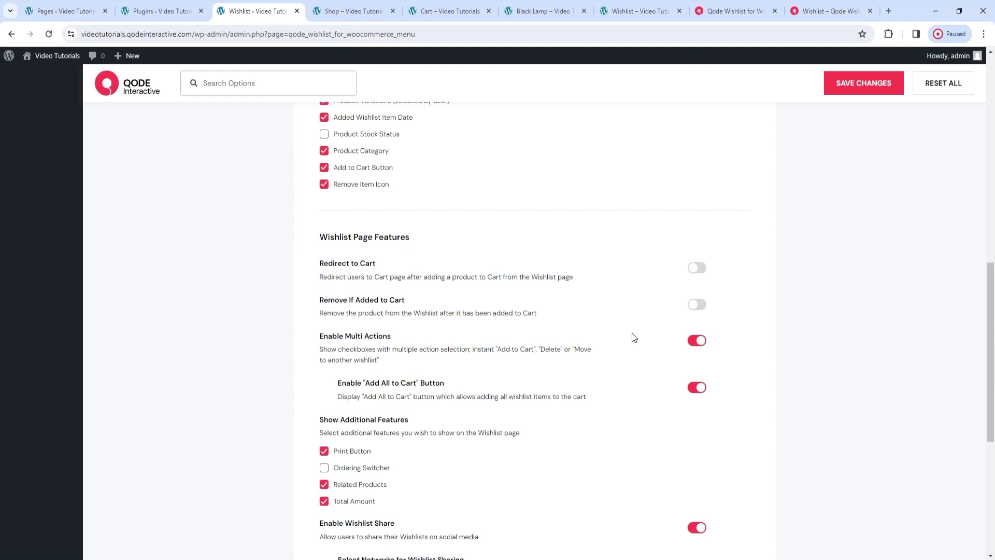
scroll(632, 338, down, 1)
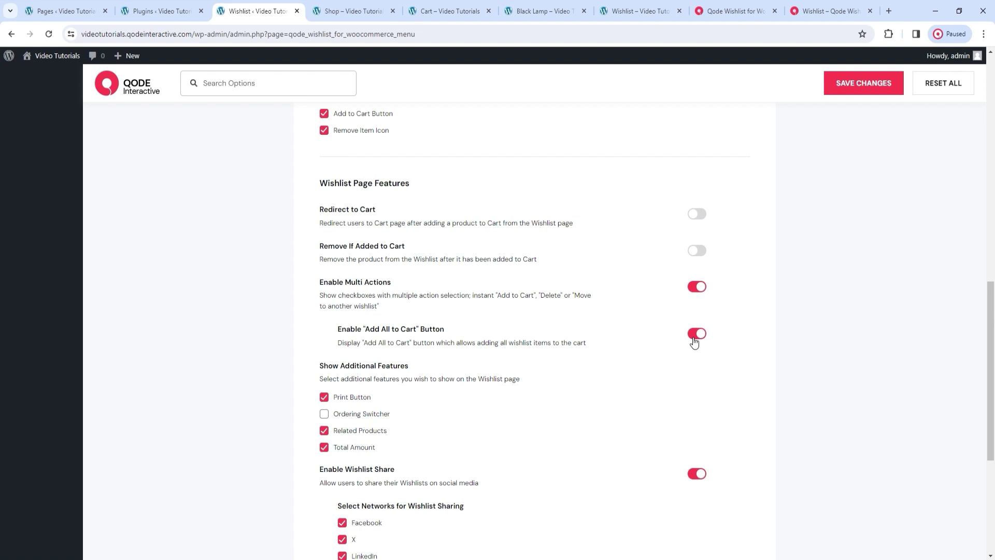
click(648, 14)
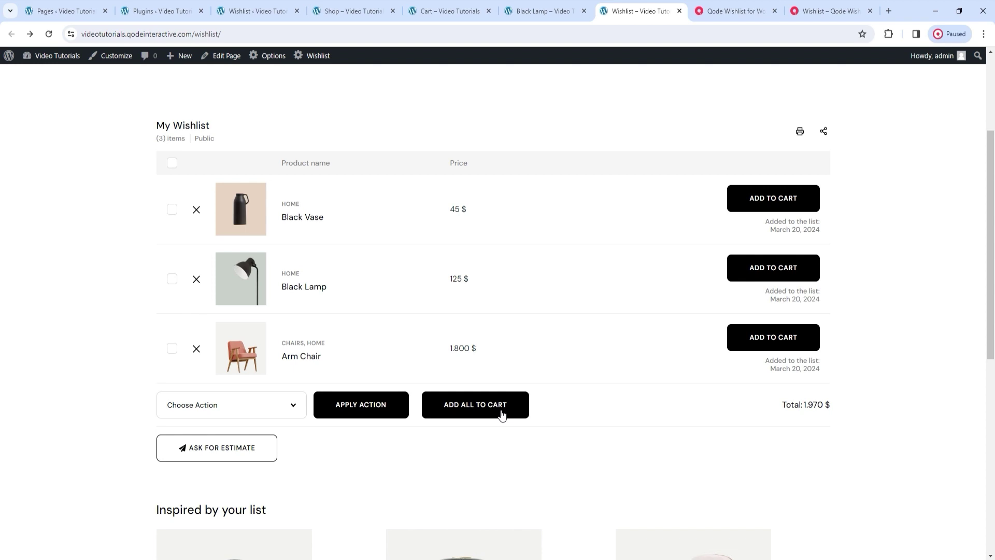
Disable the "Add All to Cart" button, save the plugin settings, and reload the store's wishlist page.
click(262, 11)
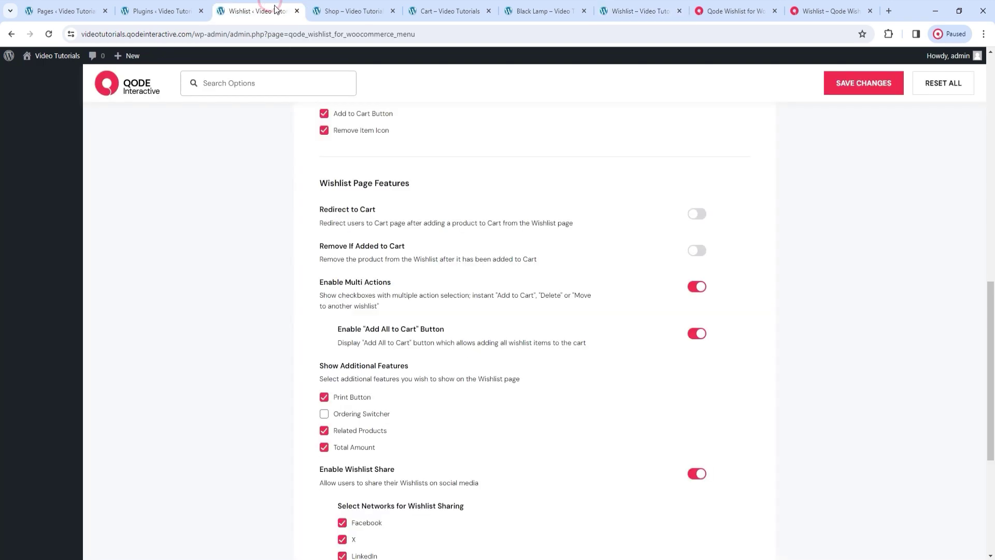
click(698, 334)
click(860, 85)
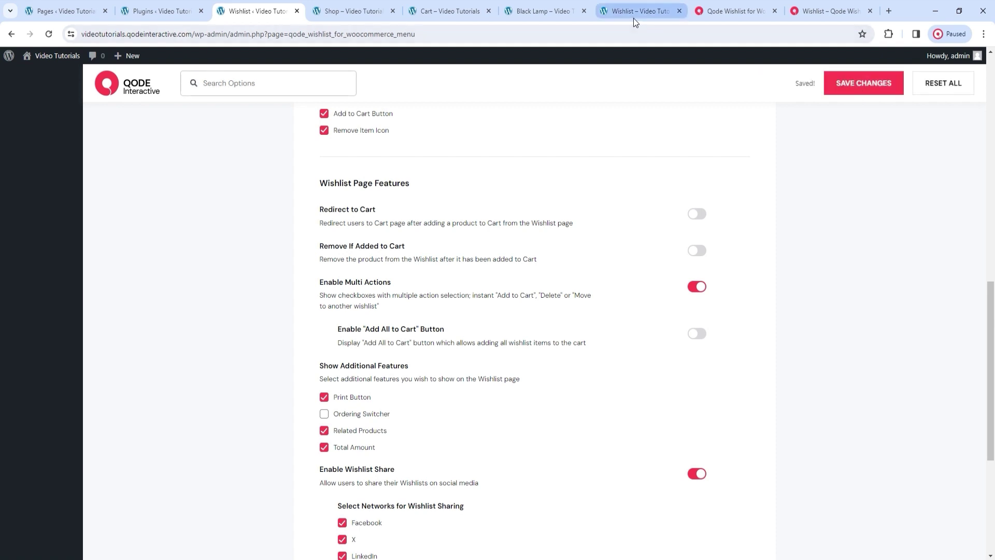
click(634, 14)
click(54, 33)
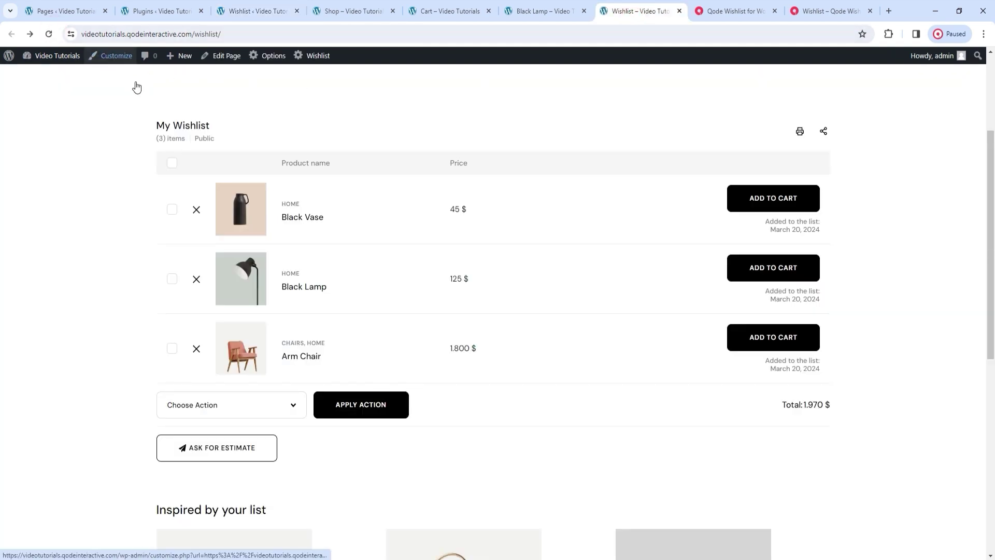
Re-enable the "Add All to Cart" button in the plugin settings and review the Show Additional Features options.
click(254, 11)
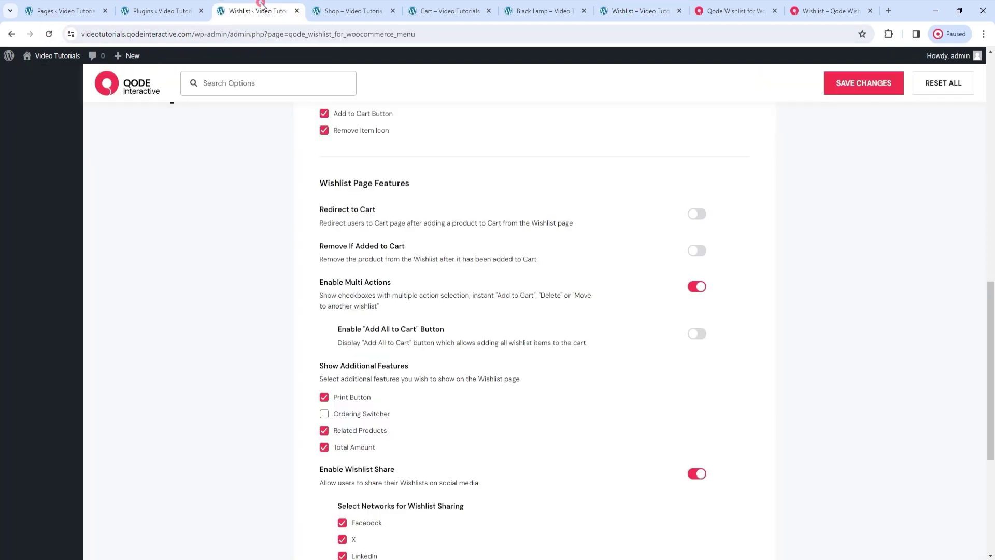
click(697, 334)
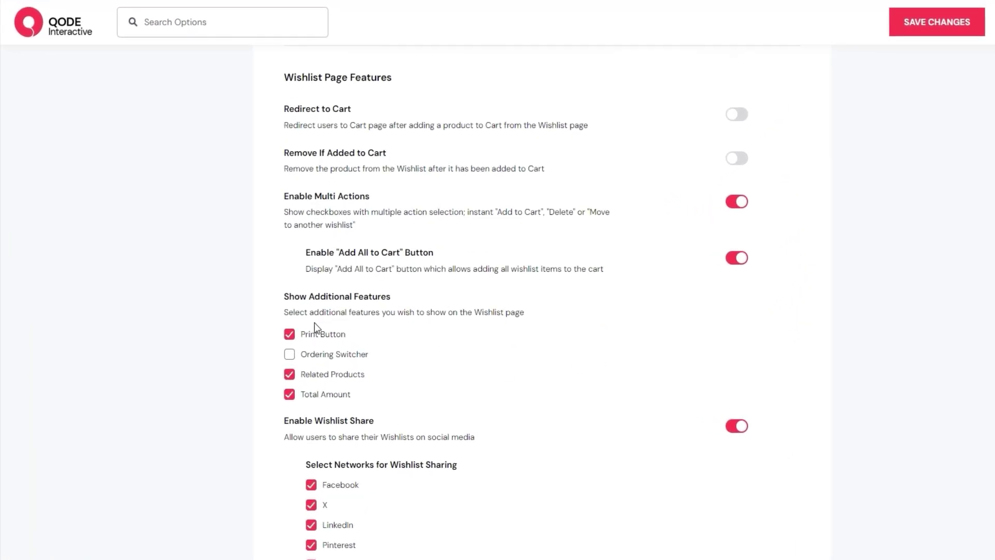
scroll(395, 322, down, 1)
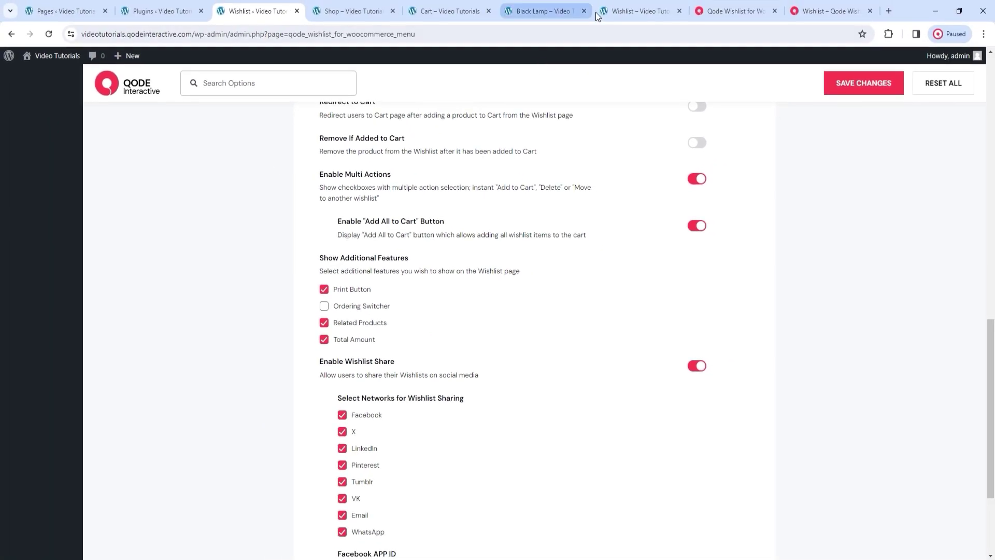
Examine the print option, total amount, and related products section on the store's wishlist page.
click(622, 11)
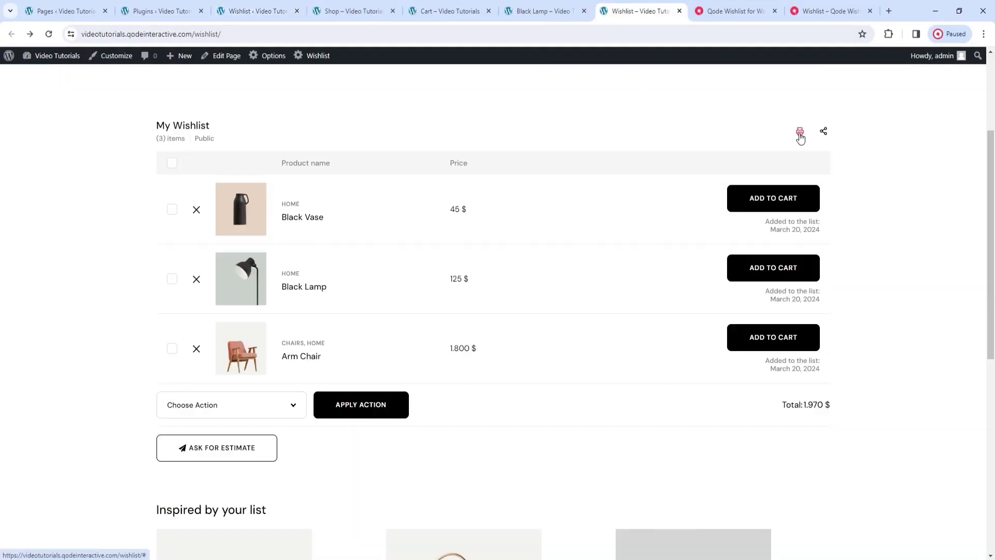
scroll(643, 185, down, 2)
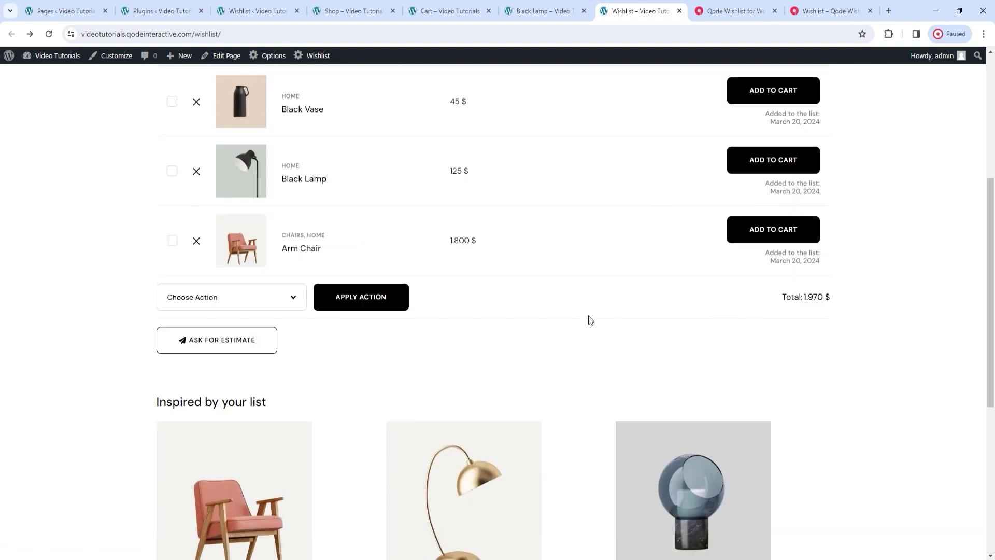
scroll(589, 320, down, 3)
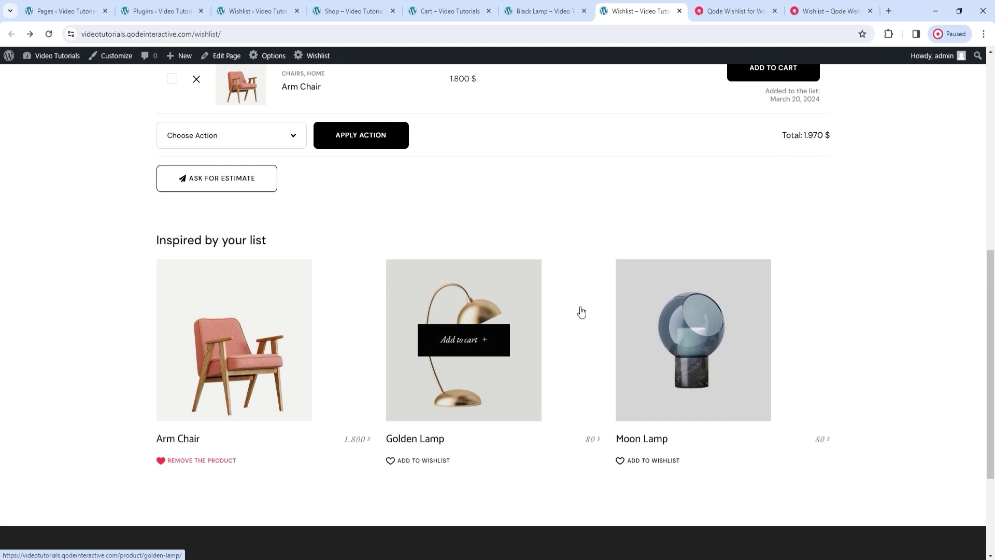
scroll(544, 382, up, 5)
scroll(545, 377, up, 3)
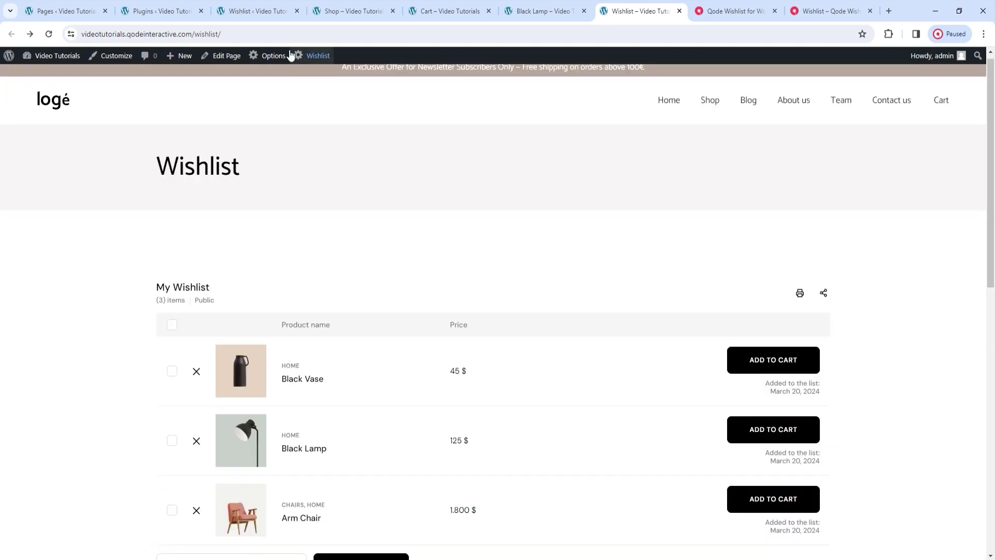
Enable the Ordering Switcher, save the settings, and view the sorting options on the reloaded wishlist page without choosing another.
click(272, 12)
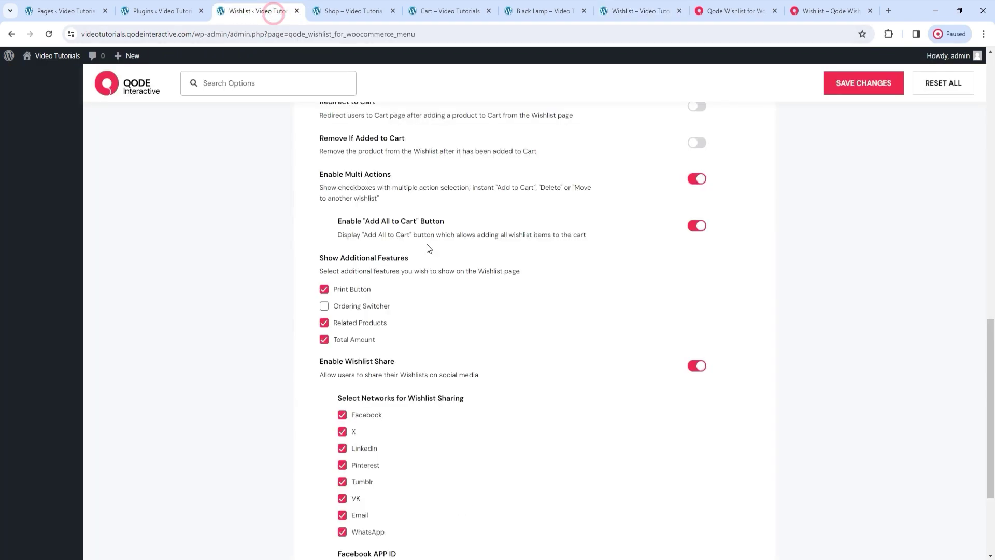
click(323, 307)
click(830, 93)
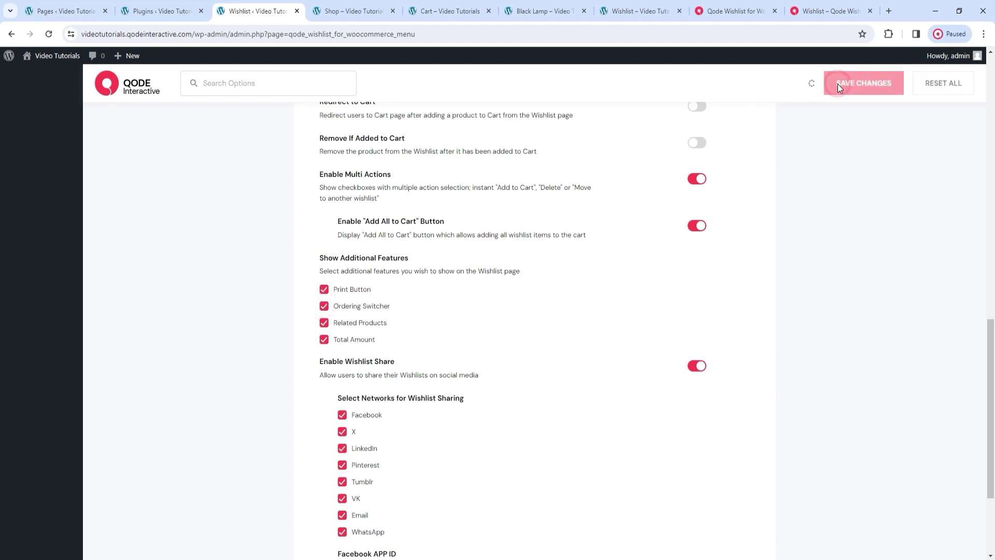
click(640, 11)
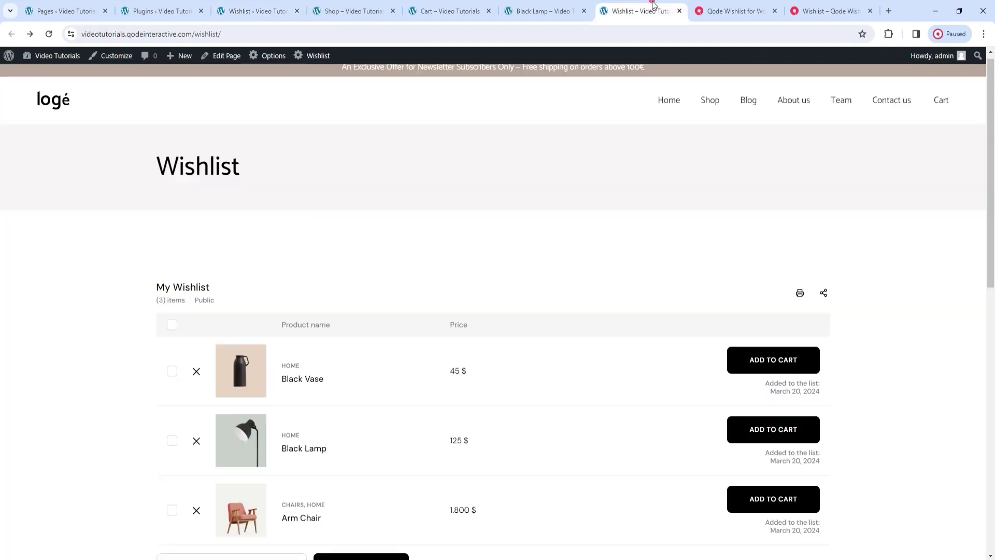
click(48, 34)
click(719, 291)
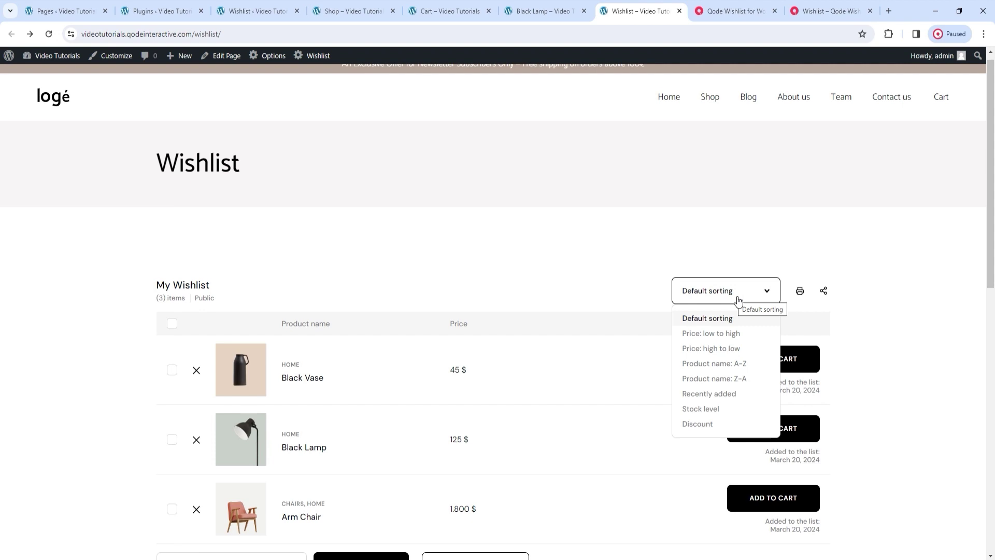
click(736, 298)
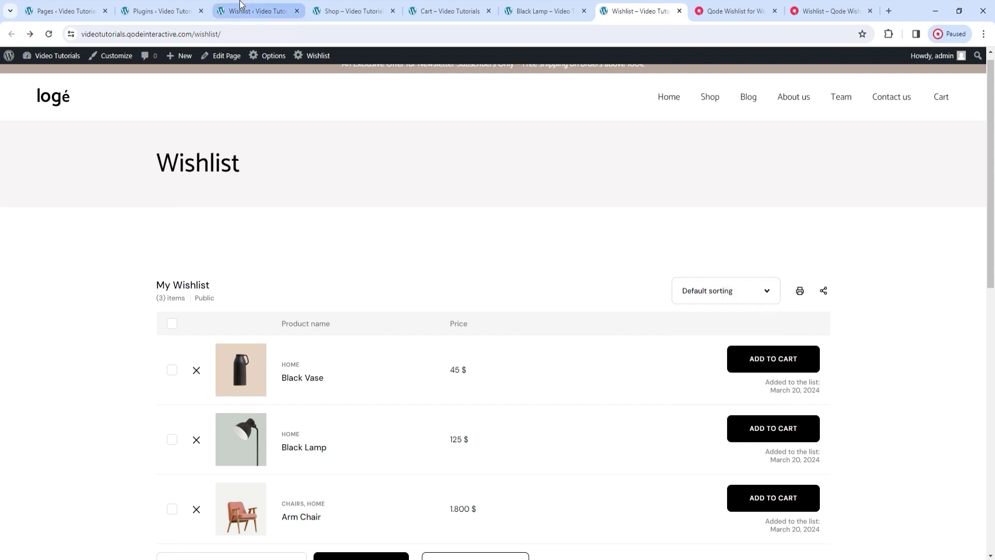
Review the Enable Wishlist Share settings, including the sharing networks, Facebook APP ID, and X Text.
click(254, 11)
scroll(642, 334, down, 1)
scroll(641, 334, down, 2)
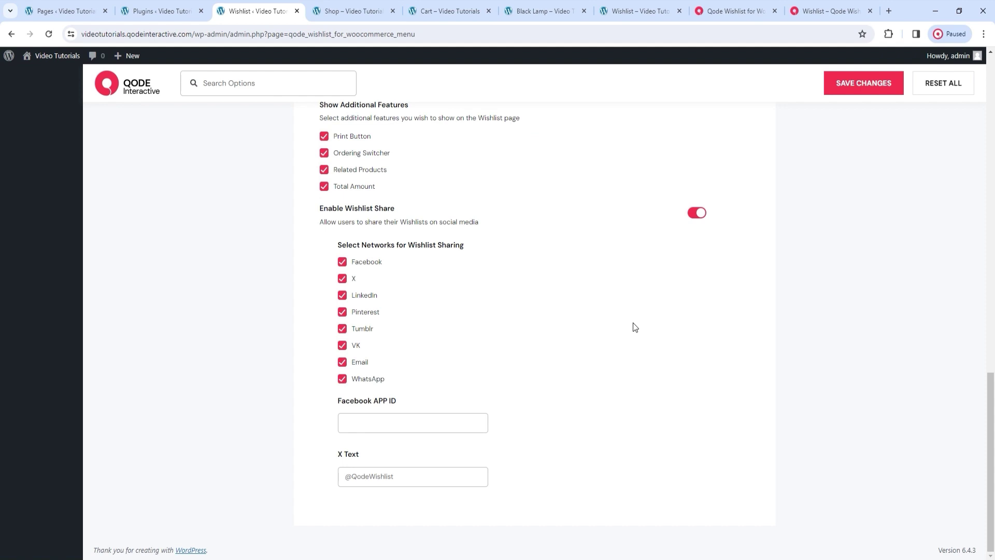
Enable the Multi Wishlist feature in the plugin's Global settings and save the changes.
scroll(633, 322, up, 15)
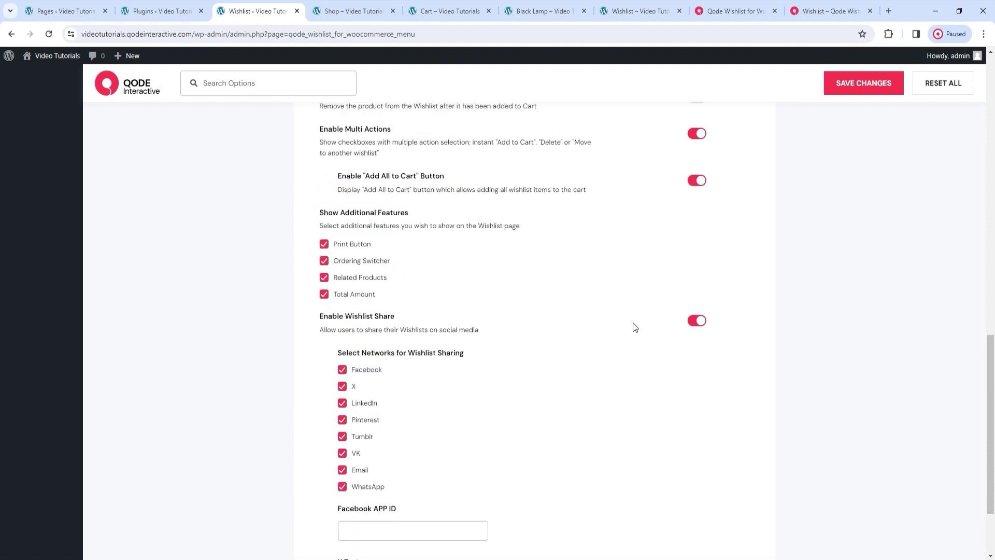
click(111, 126)
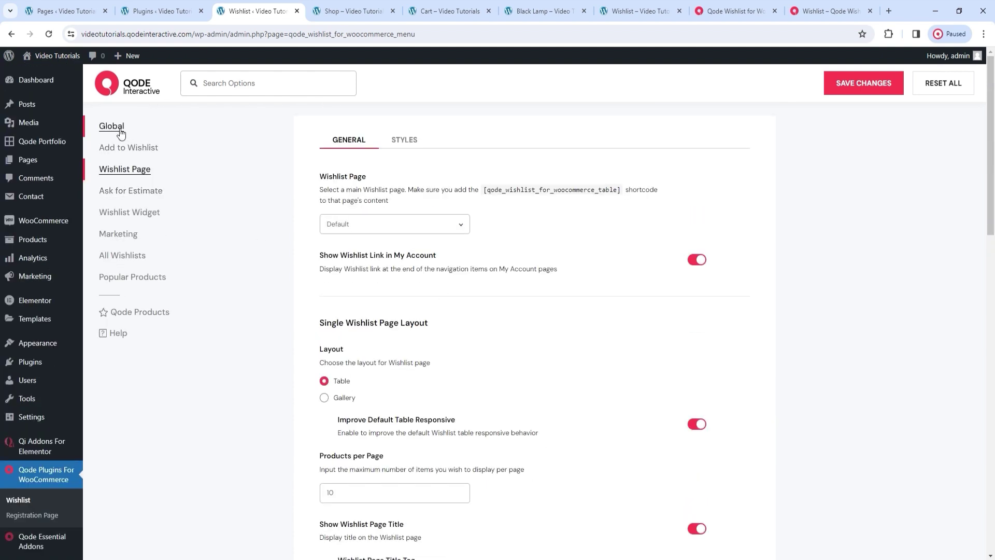
click(691, 328)
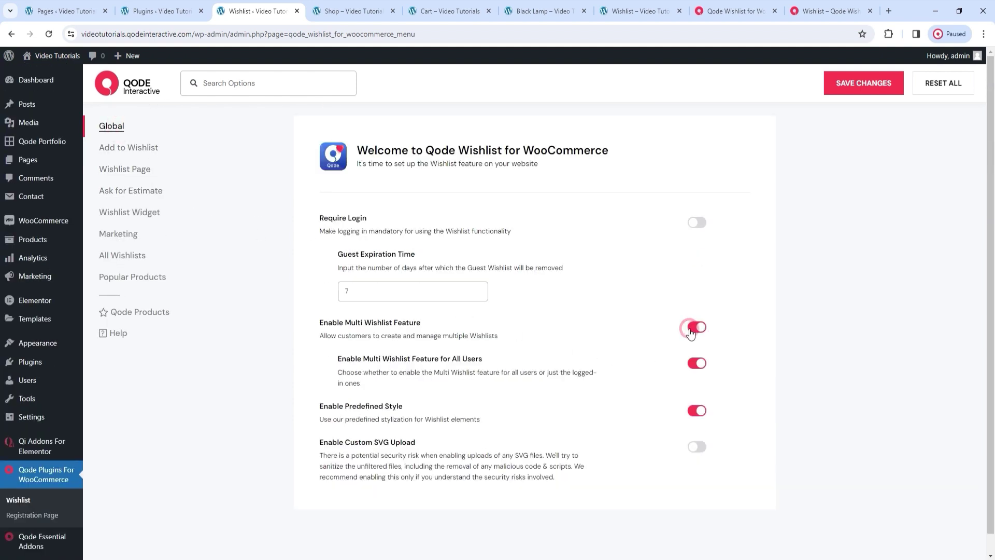
click(840, 87)
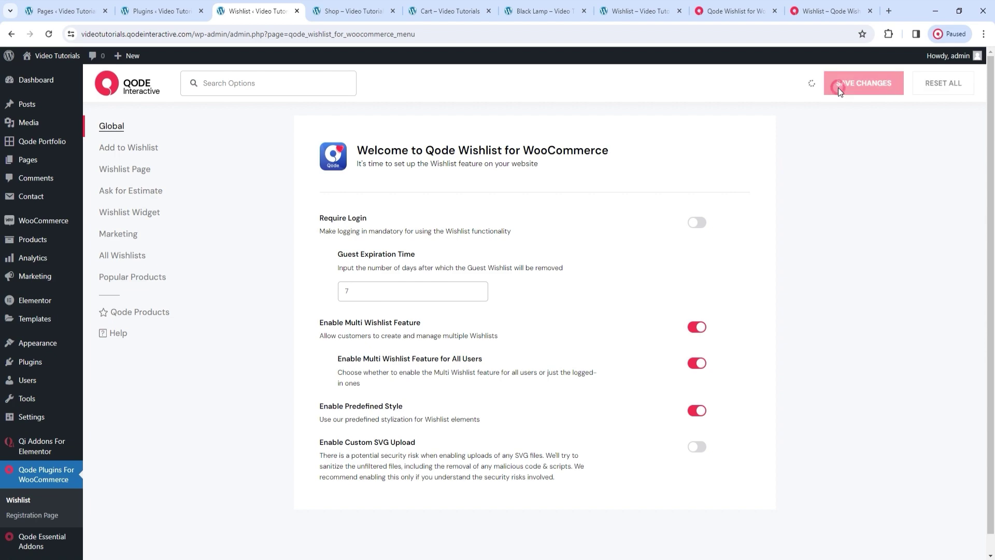
Open the Wishlist Page's Multi Wishlist settings, and reload the store's wishlist page to examine its list of wishlists.
click(135, 171)
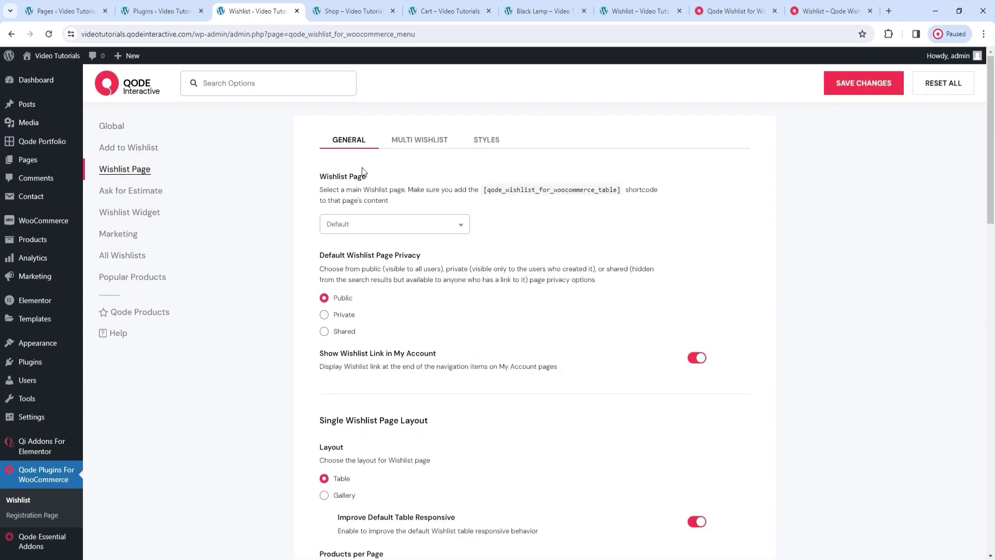
click(416, 143)
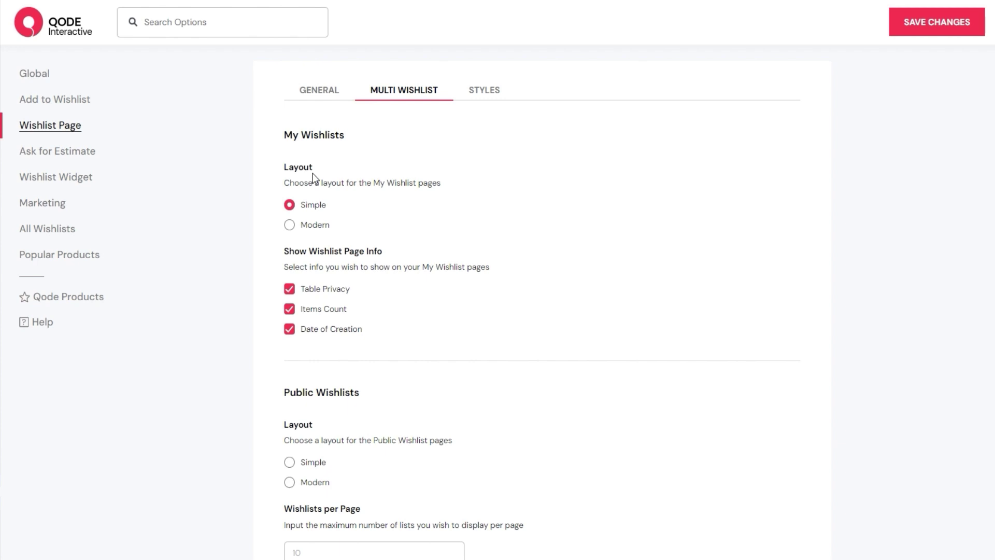
click(638, 11)
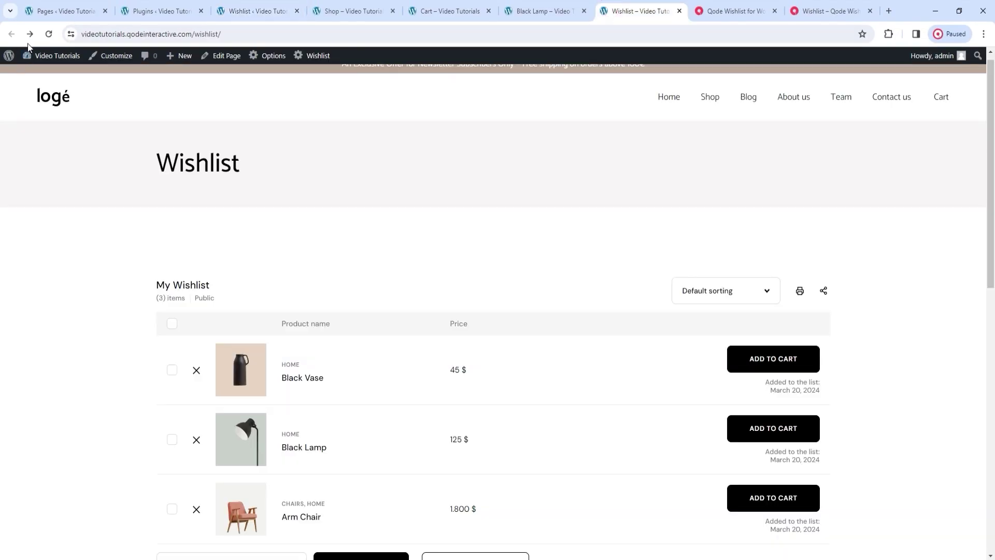
click(48, 34)
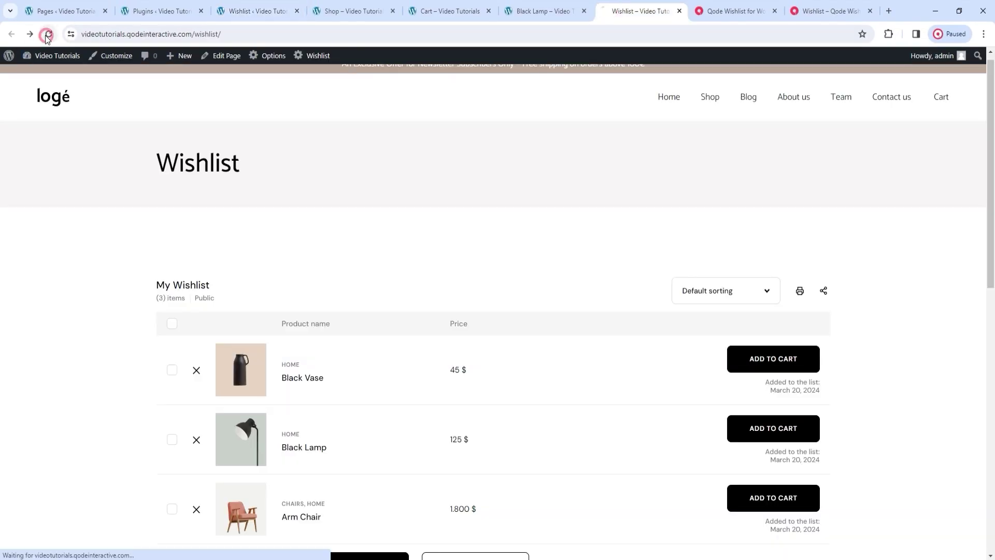
scroll(330, 205, down, 2)
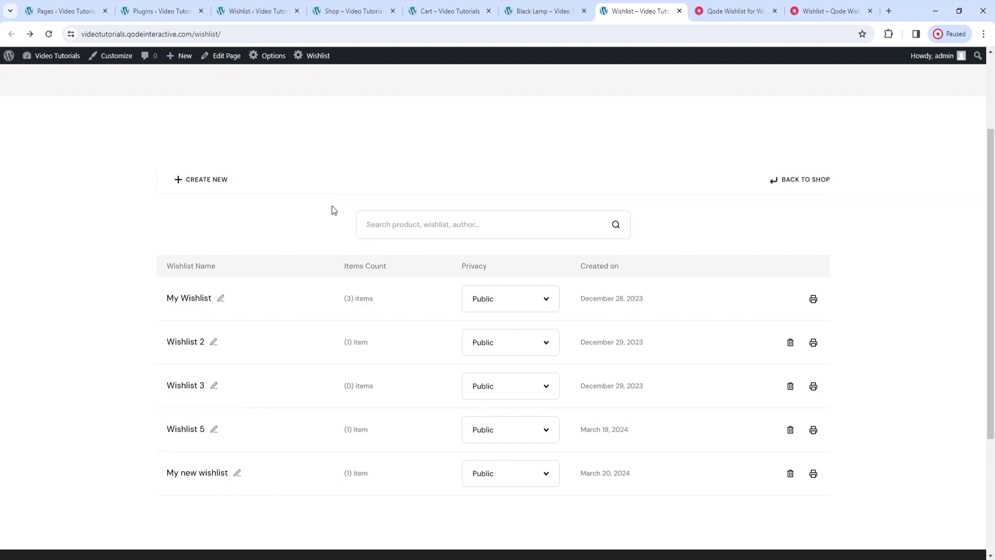
Set the My Wishlists layout to Modern, save the settings, and reload the store's wishlist page.
click(260, 11)
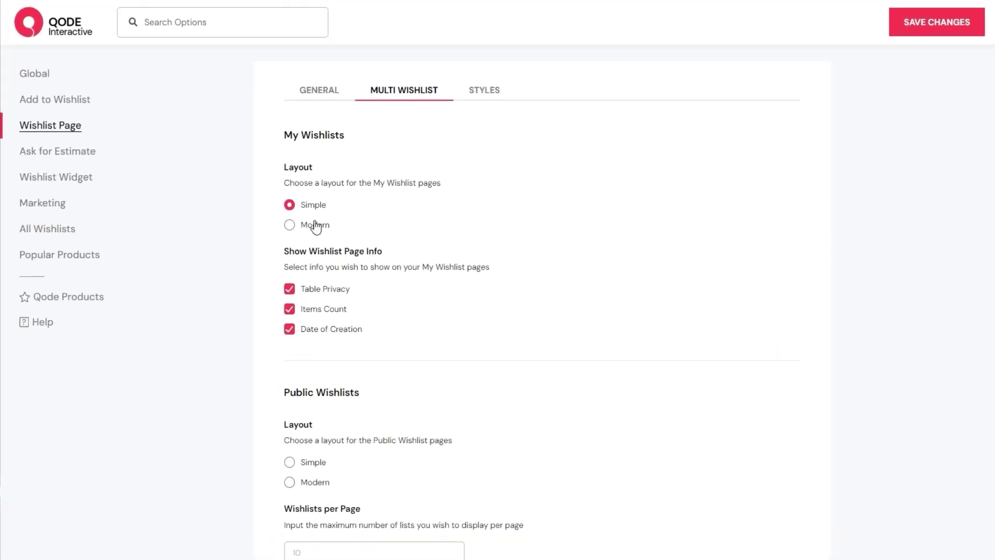
click(289, 224)
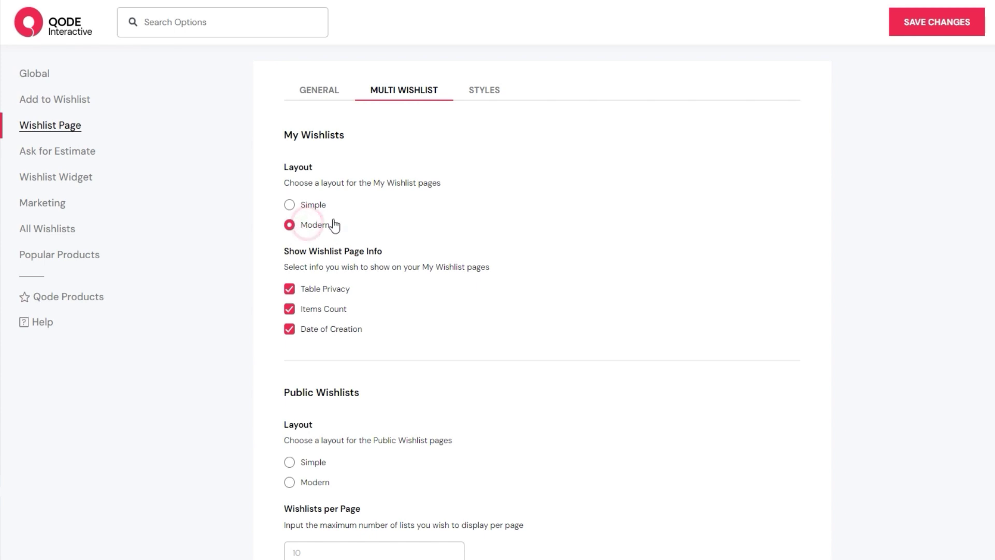
click(929, 20)
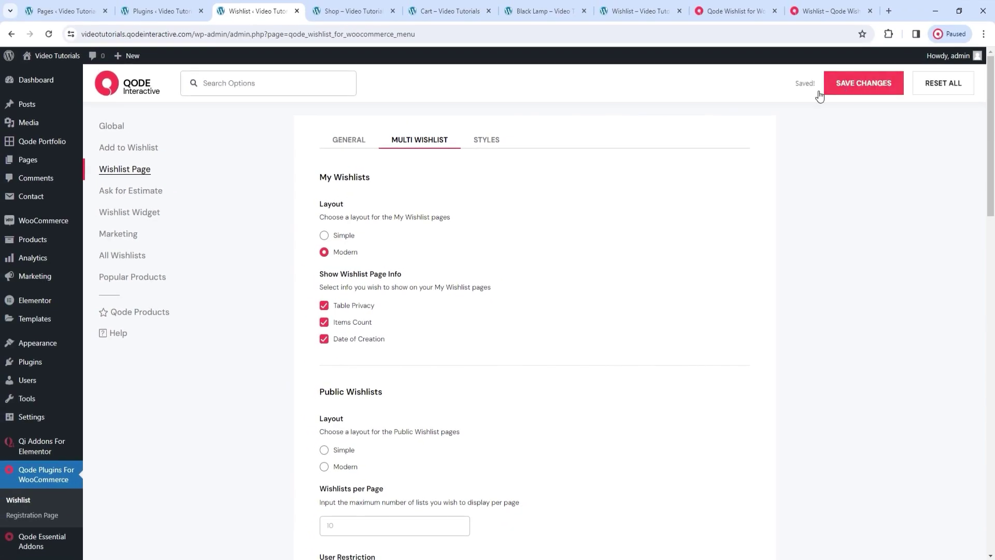
click(640, 11)
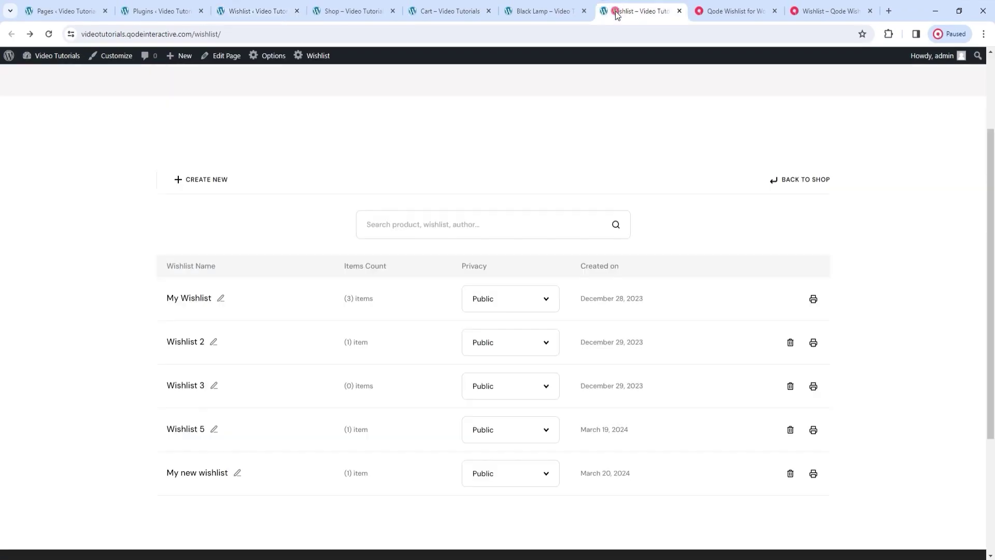
click(49, 34)
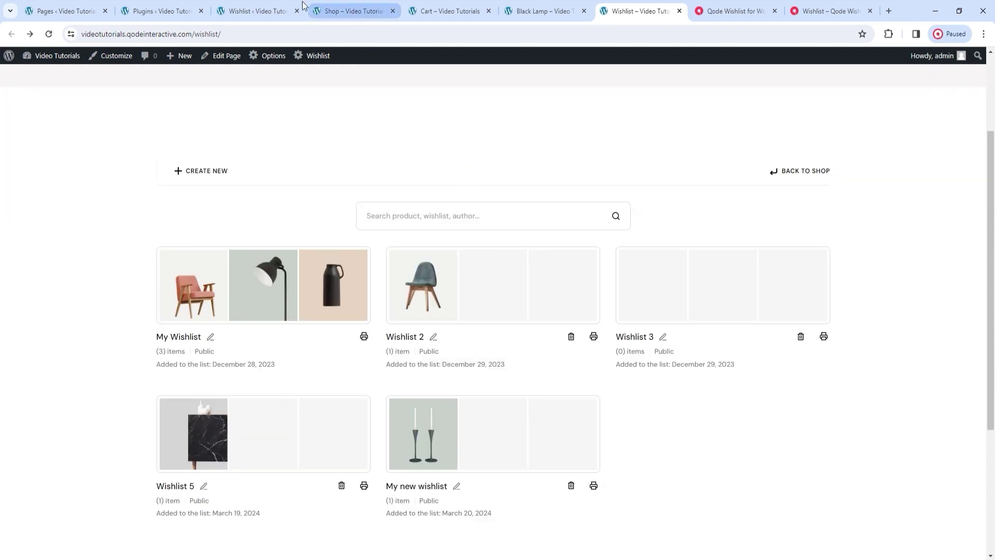
Set the My Wishlists layout to Simple, save the settings, and check My Wishlist's privacy options on the reloaded store wishlist page.
click(257, 11)
click(337, 235)
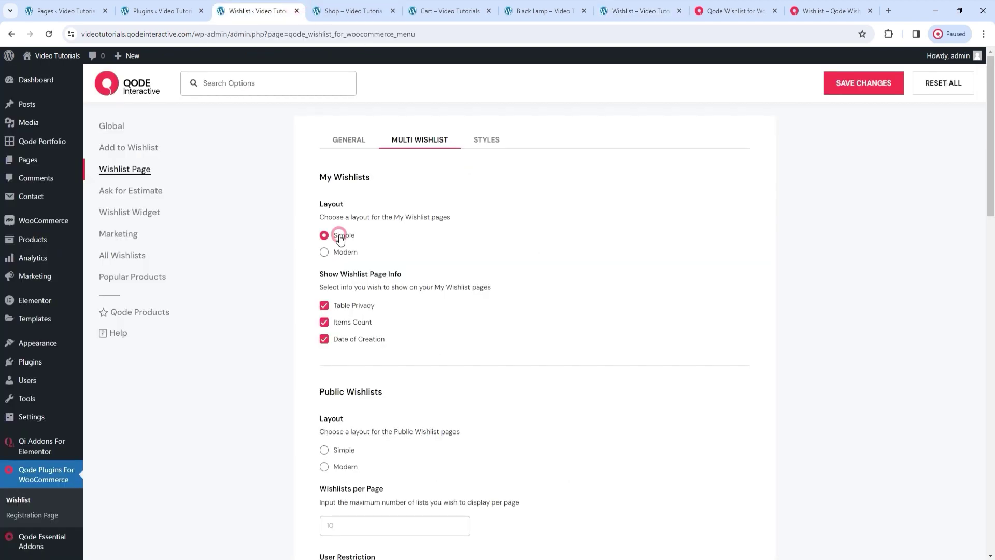
click(850, 89)
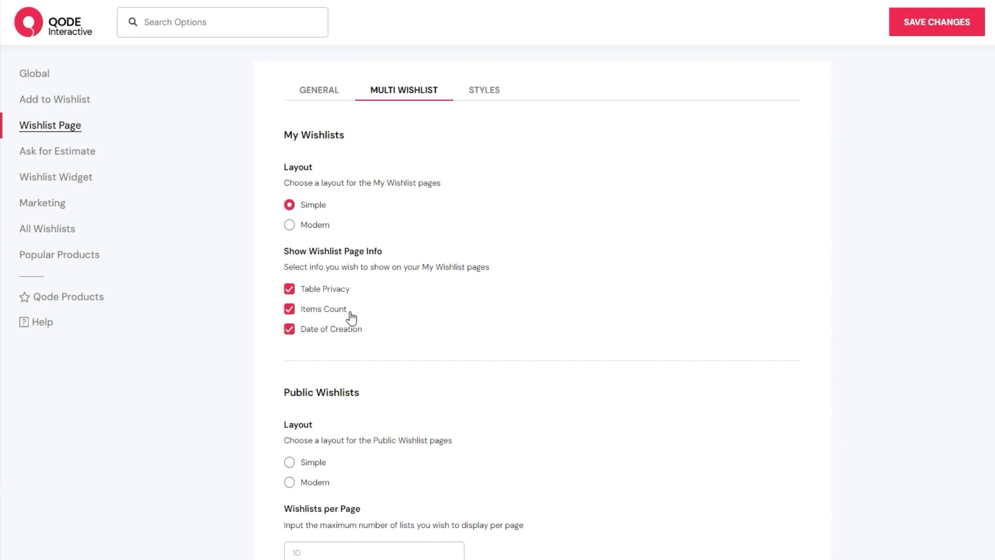
click(640, 11)
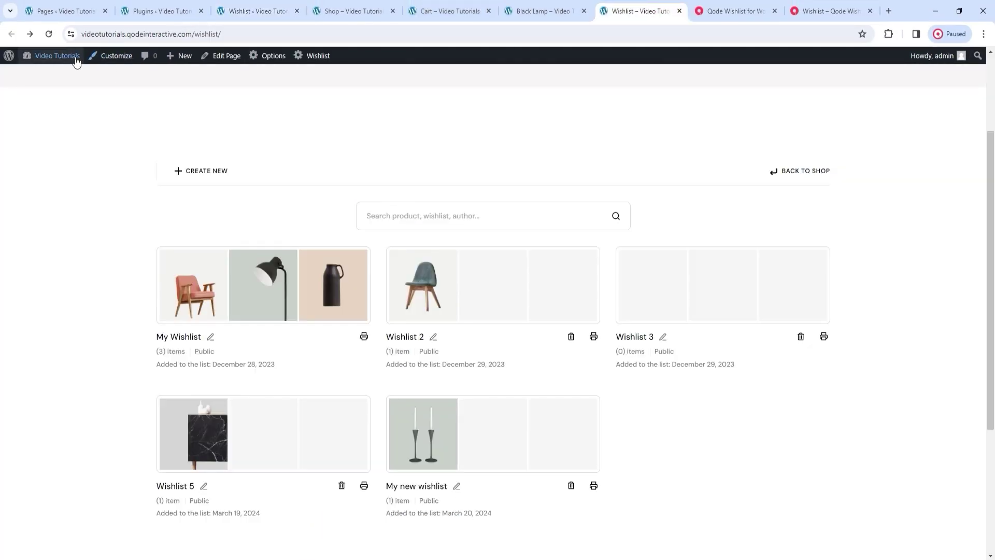
click(49, 33)
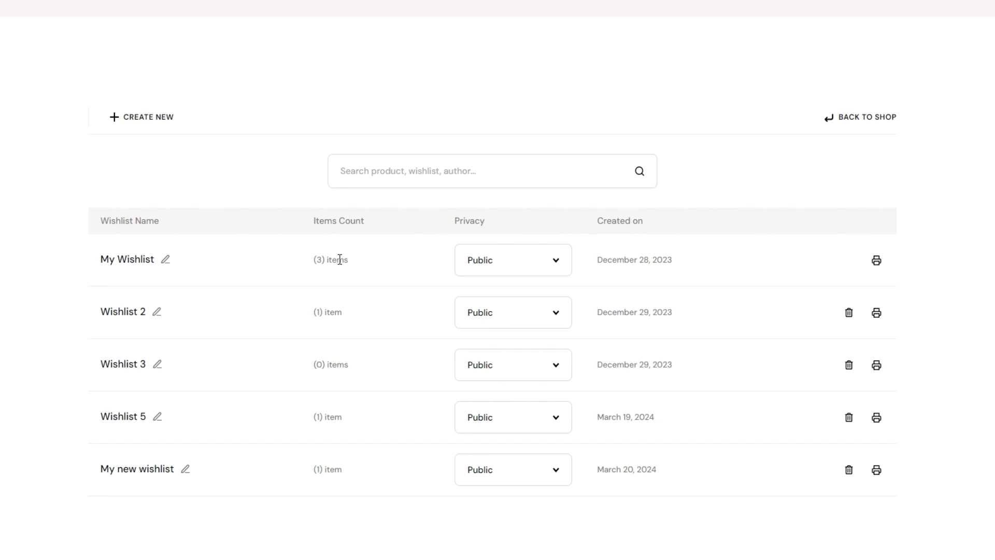
click(487, 270)
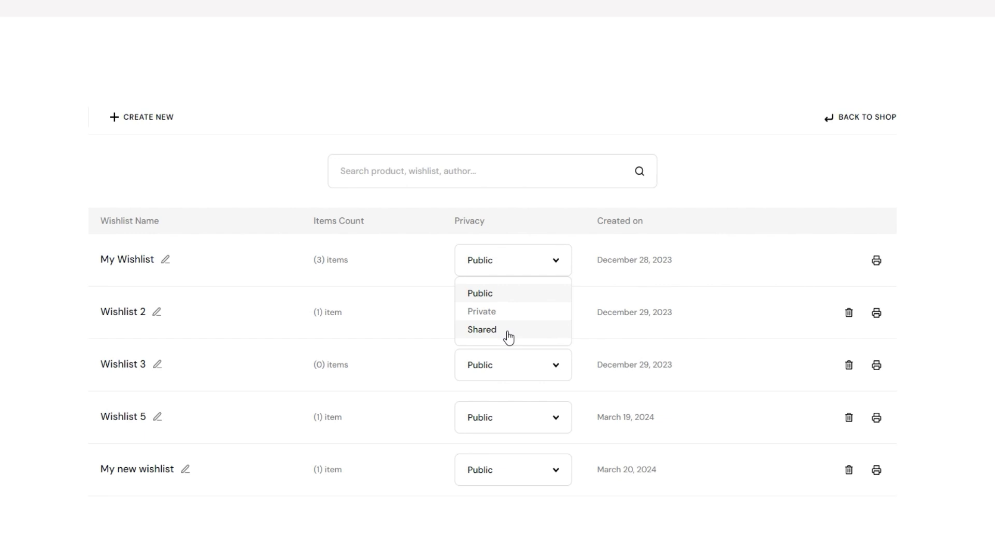
click(508, 260)
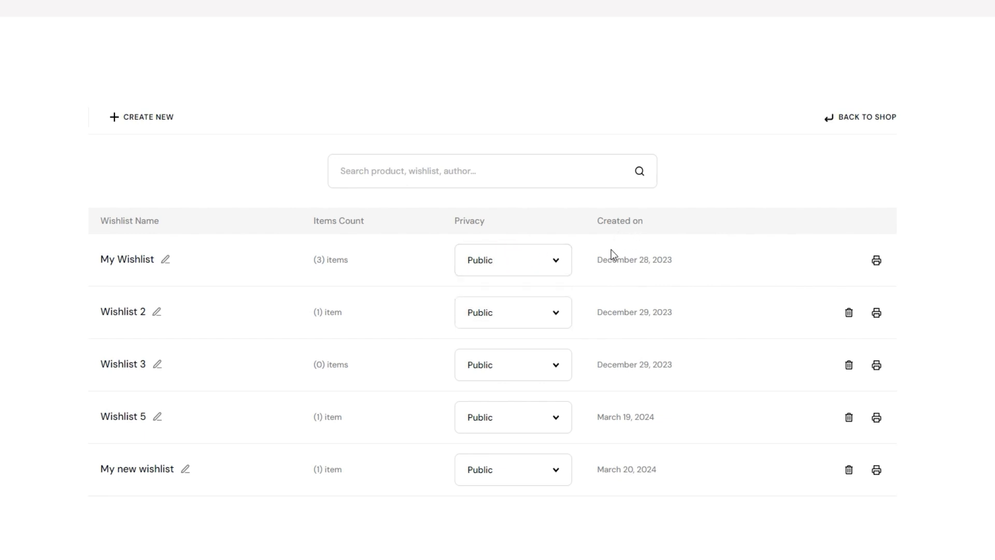
Examine the plugin's Public Wishlists settings, including Layout, Wishlists per Page, User Restriction, and Show Wishlist Page Info.
click(259, 11)
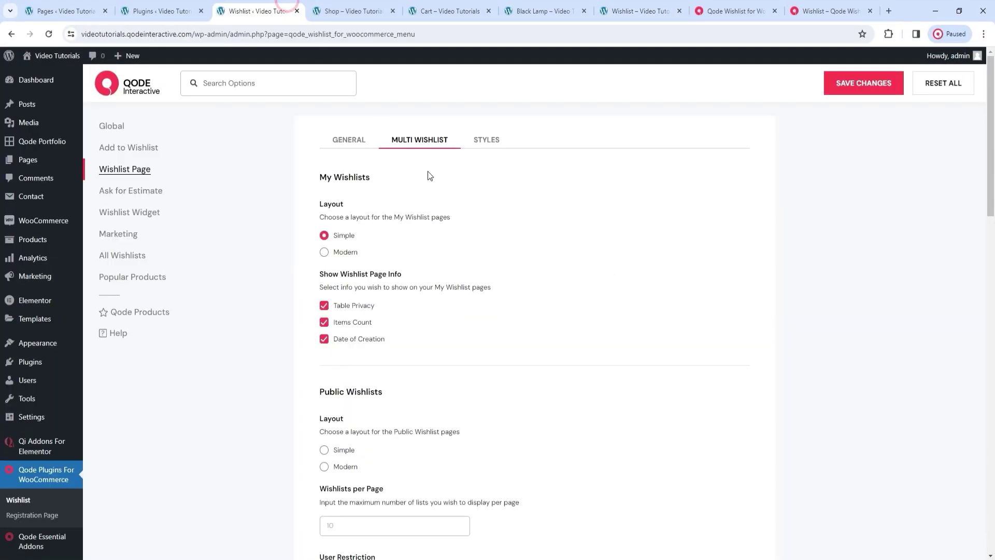
scroll(537, 276, down, 2)
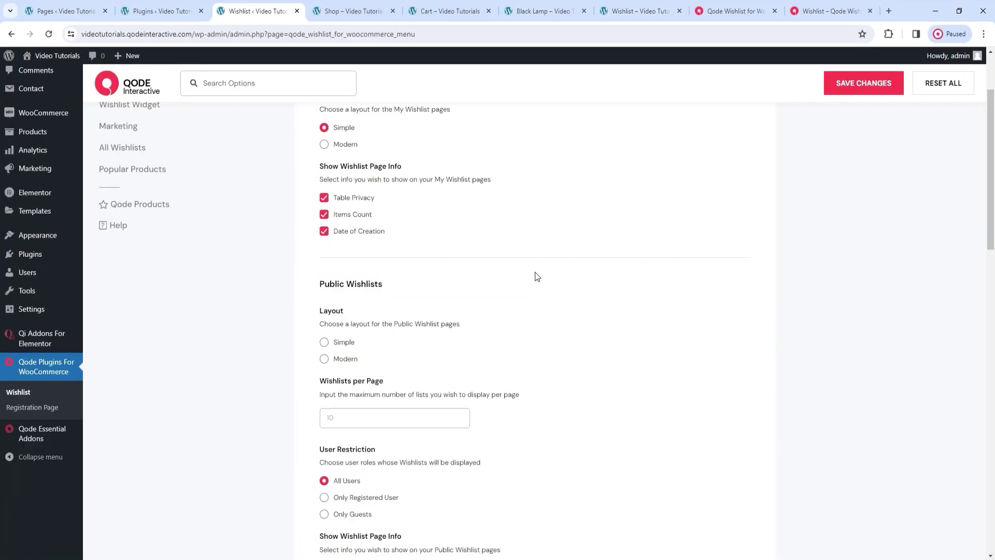
scroll(537, 276, down, 1)
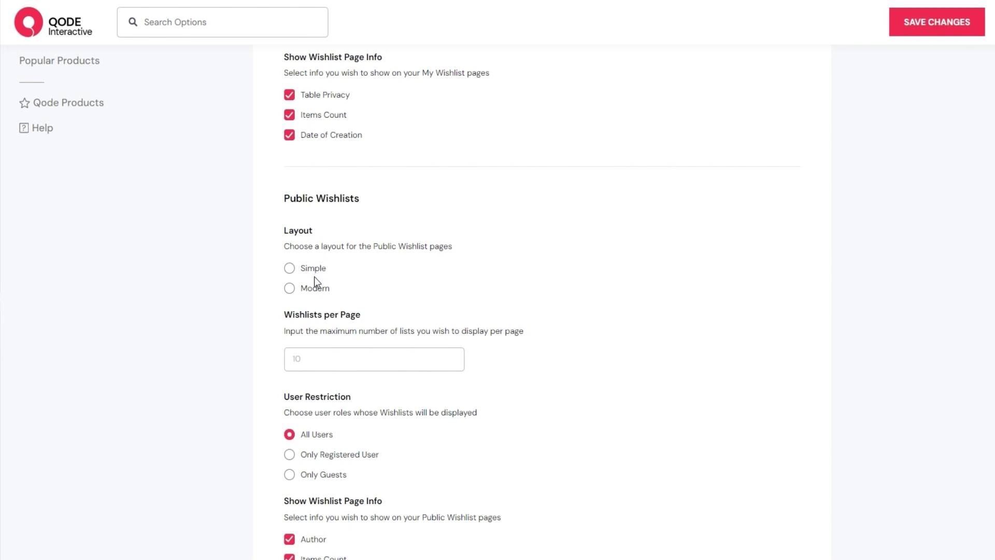
scroll(367, 291, down, 1)
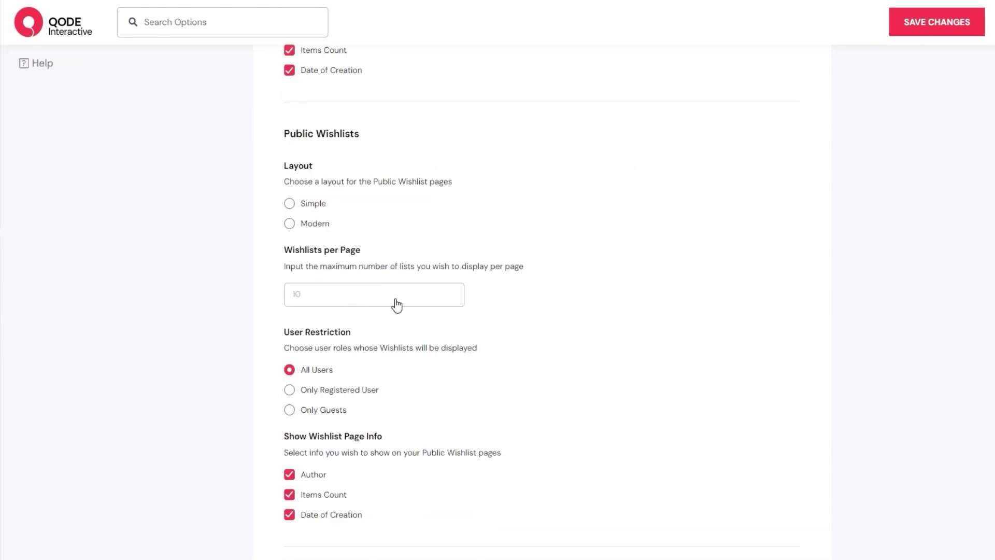
scroll(397, 306, down, 1)
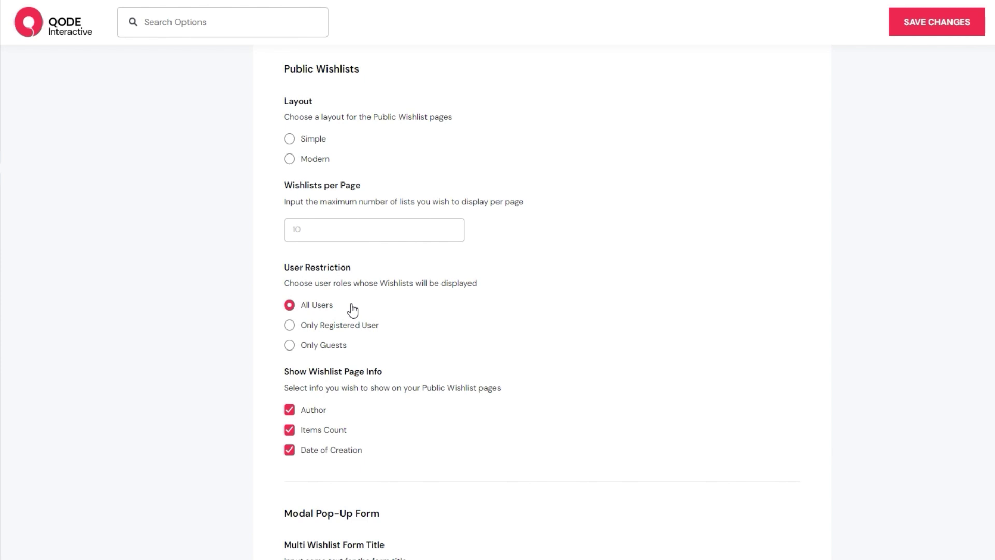
scroll(353, 310, down, 2)
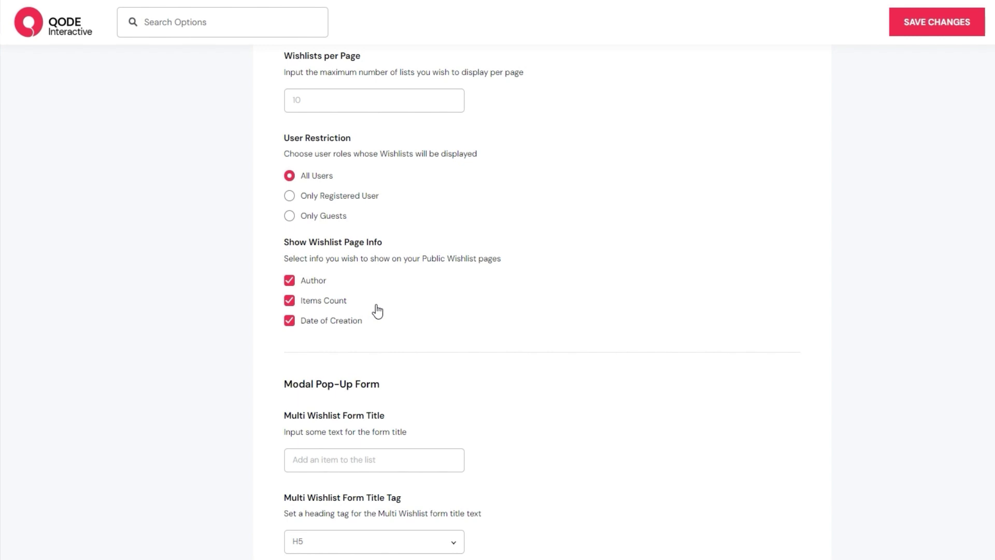
Look over the My Wishlists table and the Public Wishlists link on the store's wishlist page.
click(641, 11)
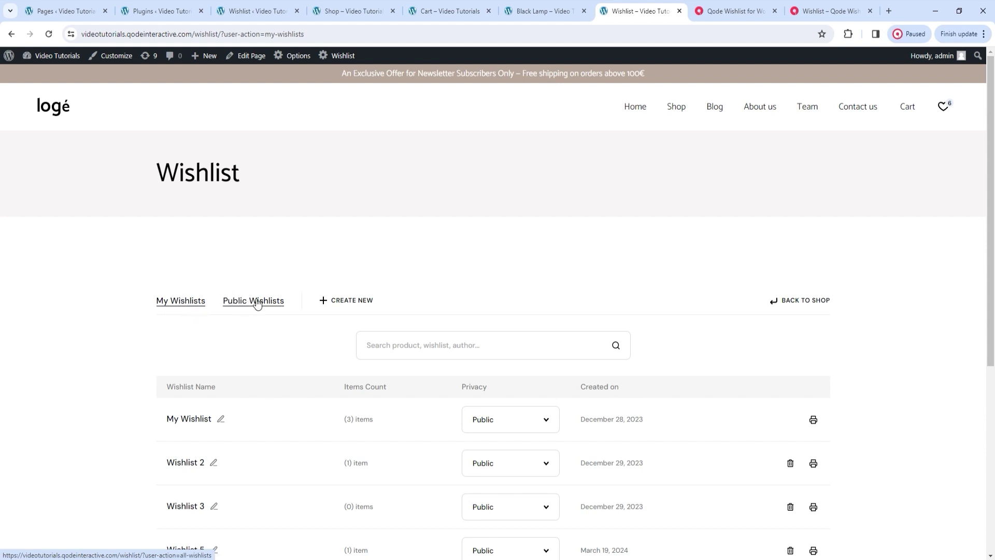
scroll(268, 259, down, 3)
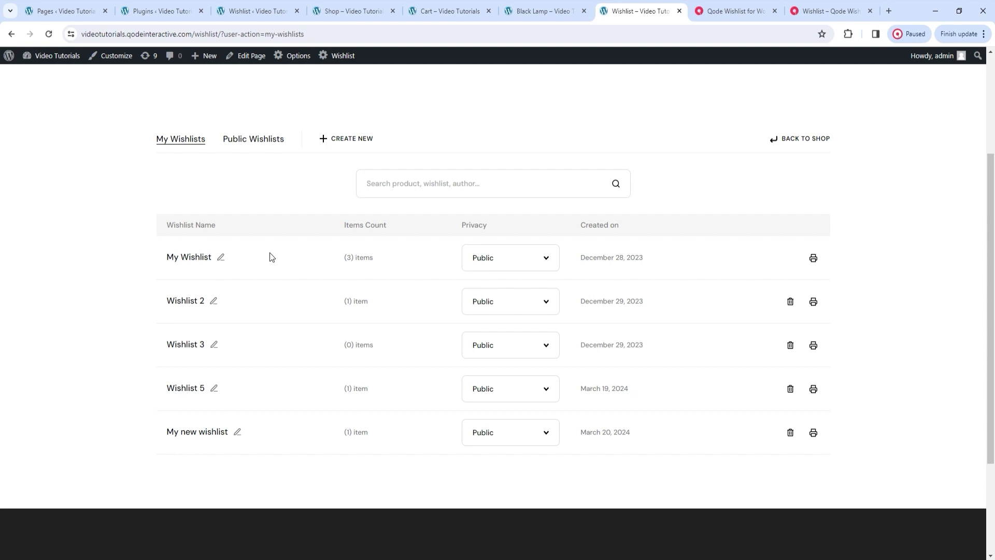
scroll(270, 253, up, 1)
Set the Public Wishlists layout to Modern, save the settings, and reload the store's wishlist page.
click(257, 11)
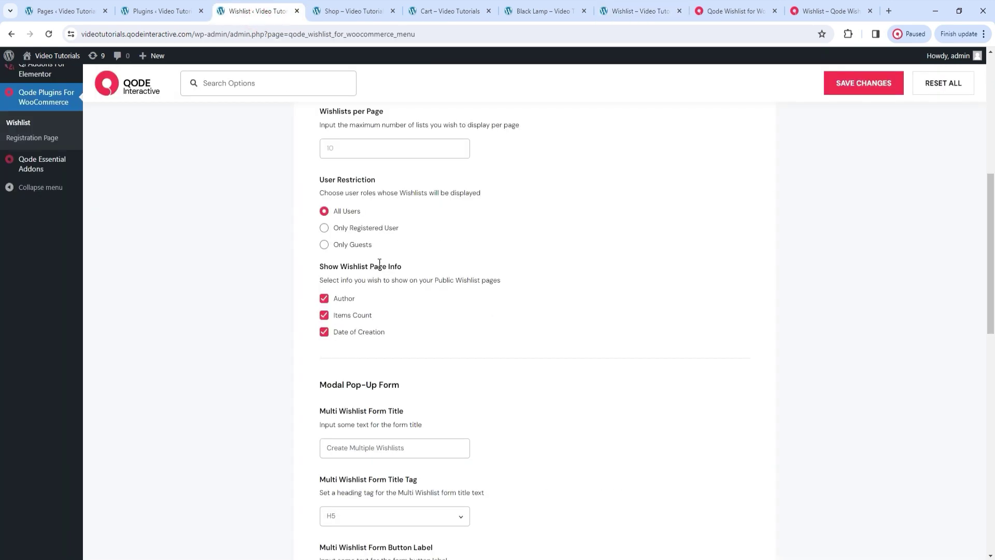
scroll(380, 268, up, 3)
scroll(380, 268, up, 3)
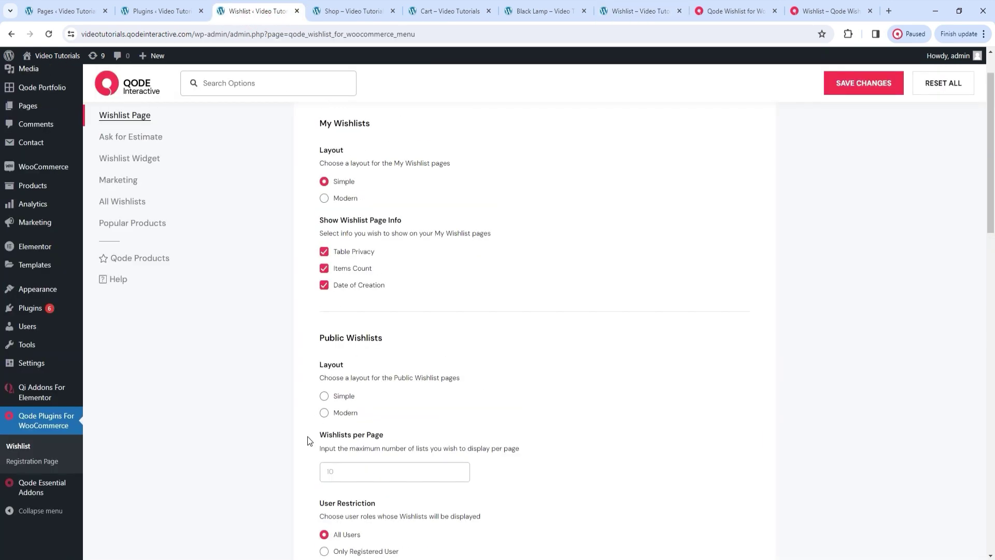
click(324, 413)
click(865, 88)
click(633, 11)
click(48, 34)
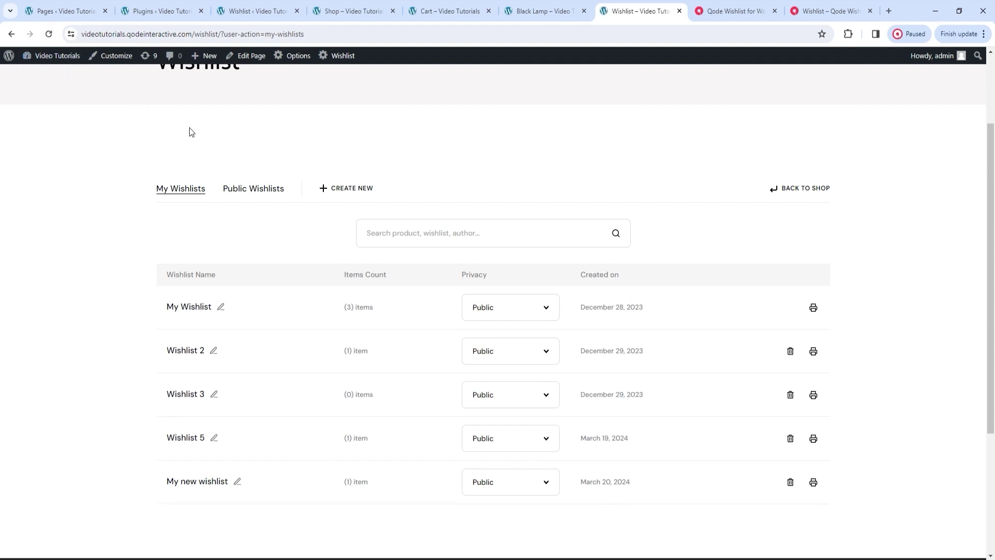
Open the Public Wishlists view on the store and examine how the lists are laid out.
click(241, 193)
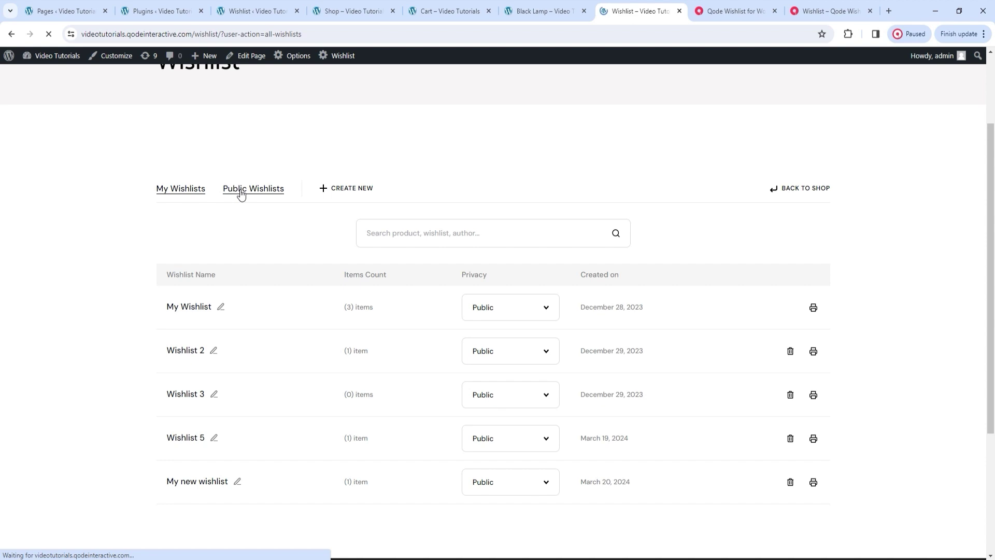
scroll(481, 149, down, 3)
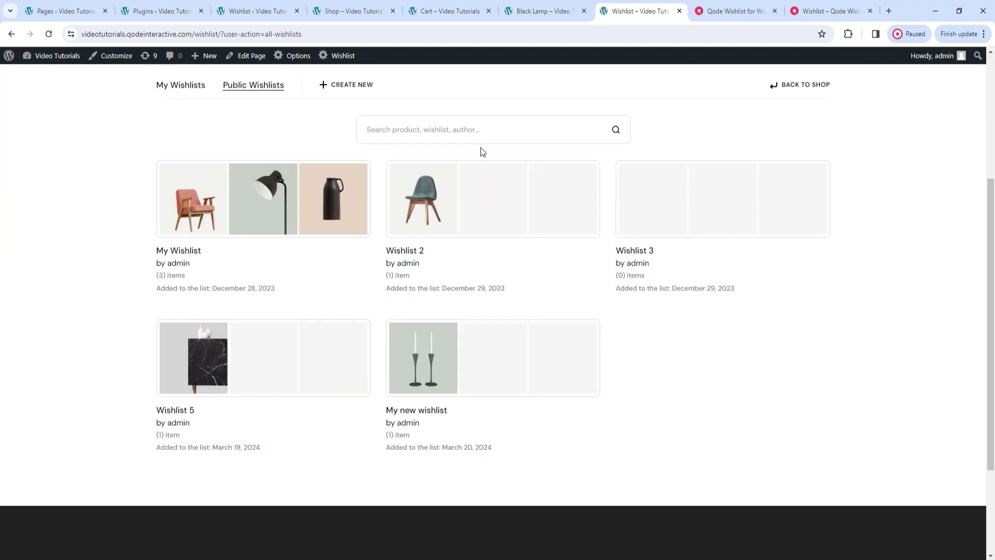
scroll(482, 151, up, 1)
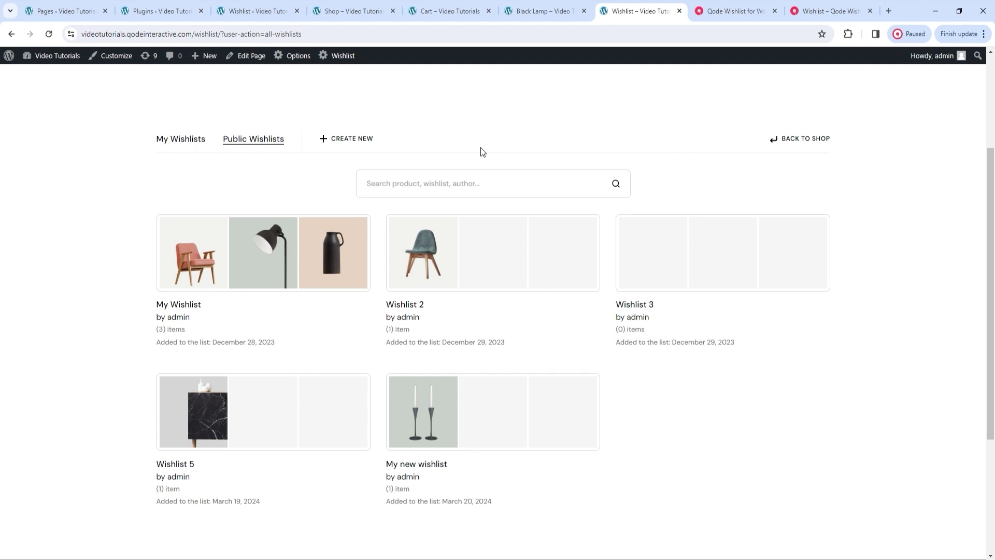
Set the Public Wishlists layout to Simple in the plugin's Multi Wishlist settings.
click(256, 11)
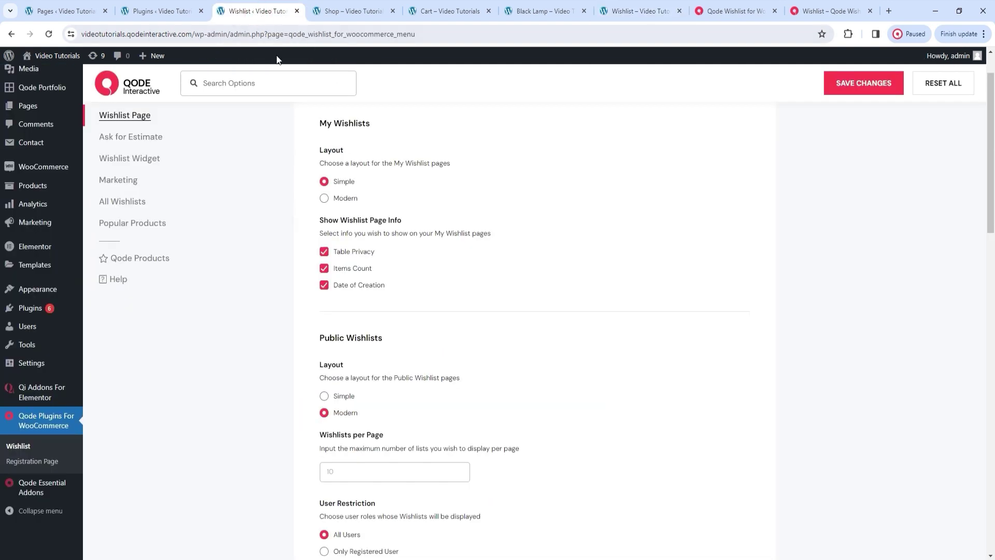
scroll(449, 221, down, 1)
click(332, 345)
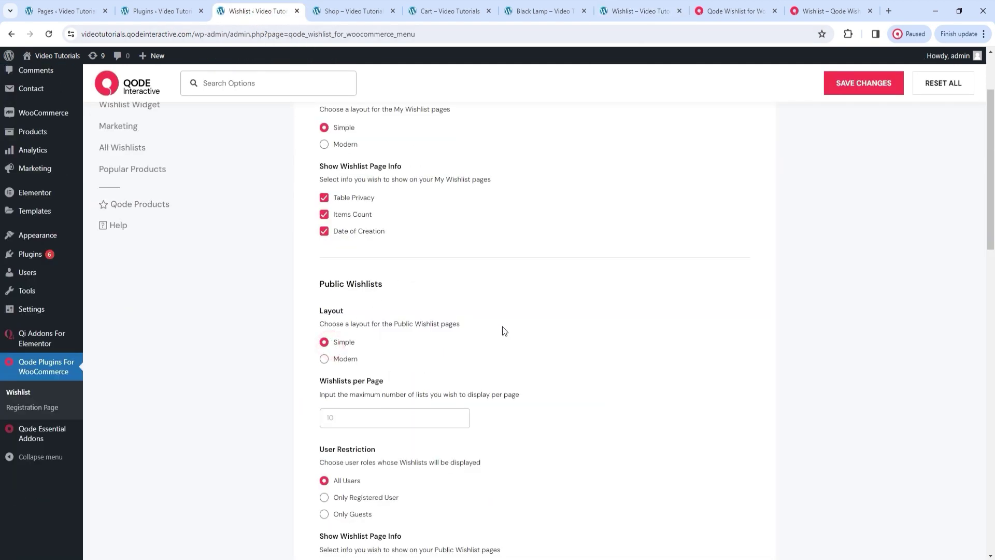
Set the Multi Wishlist Form Title of the Modal Pop-Up Form to "Create Multiple Wishlists" and save the changes.
scroll(528, 320, down, 4)
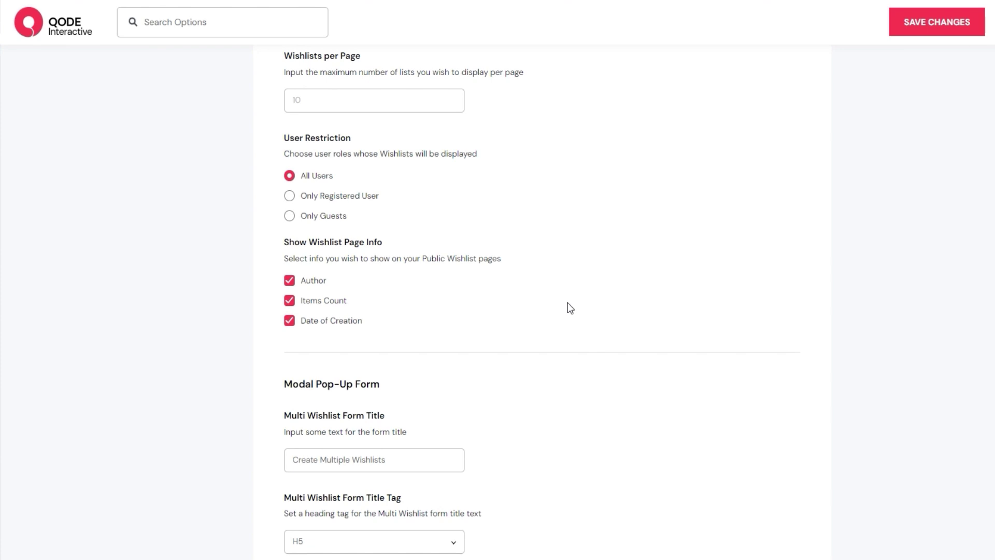
scroll(383, 291, down, 1)
scroll(386, 290, down, 1)
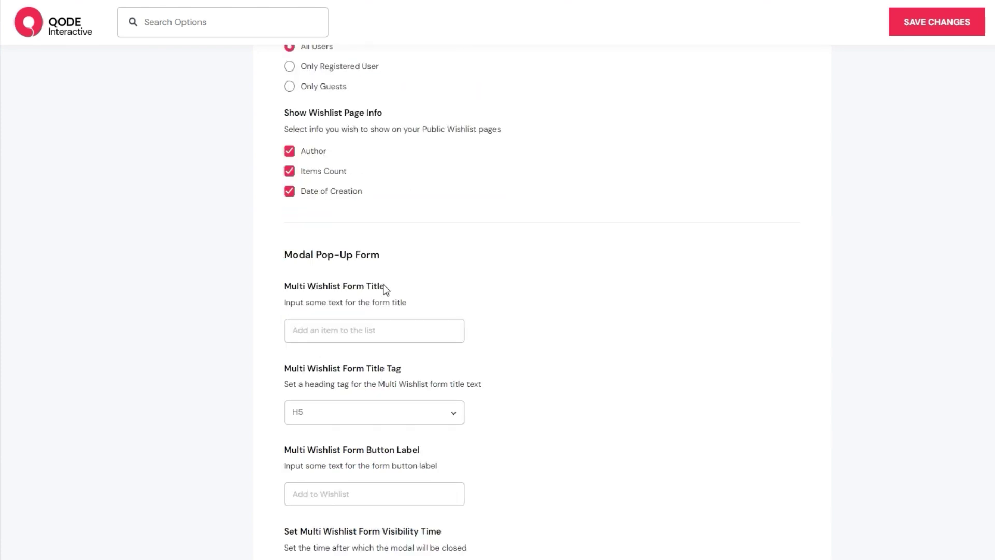
scroll(503, 299, down, 1)
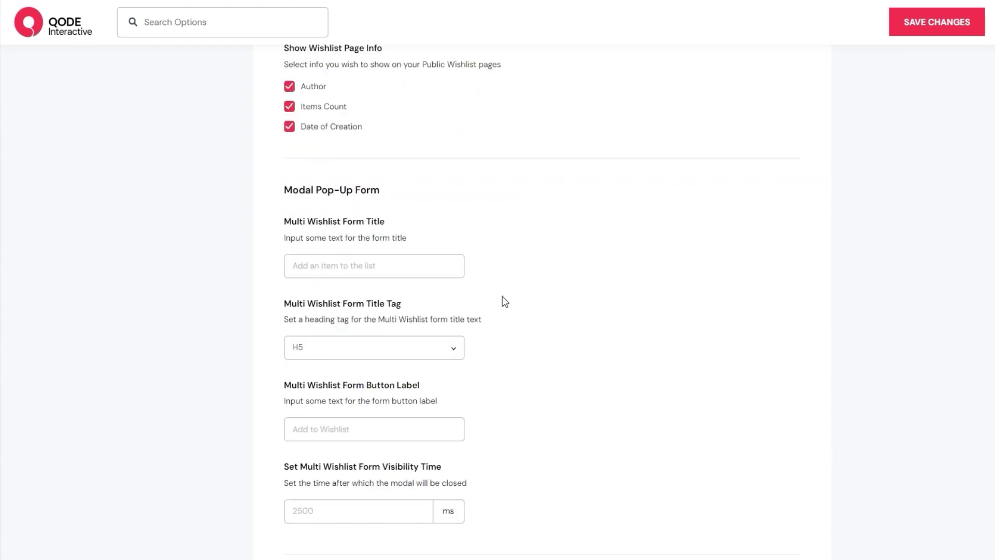
scroll(503, 297, down, 1)
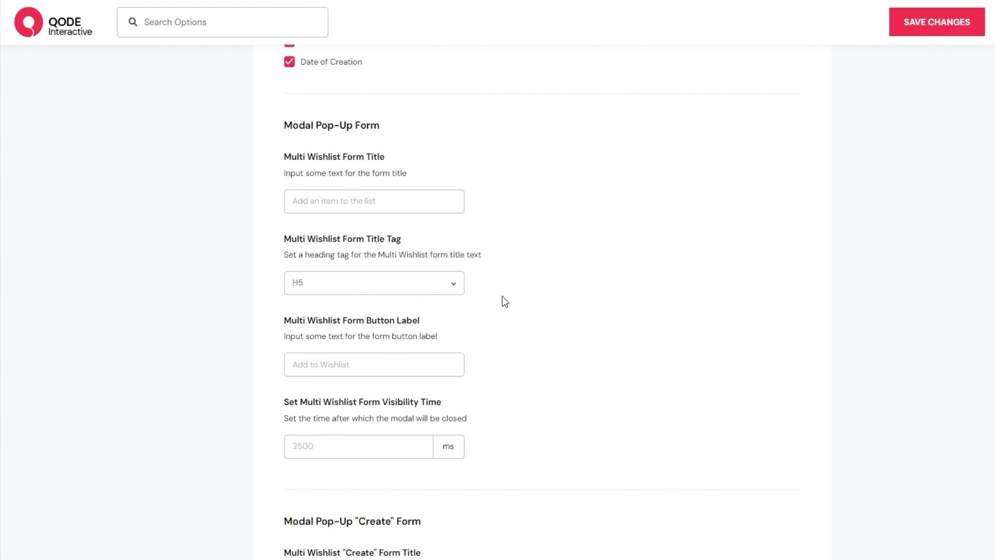
click(398, 207)
text(Create Multiple Wishlists)
click(396, 297)
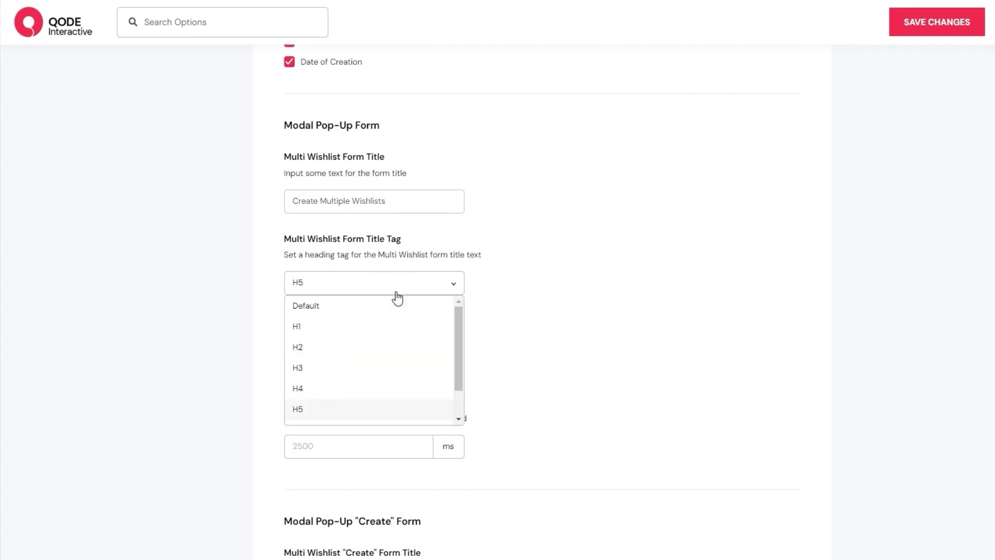
click(396, 295)
click(393, 368)
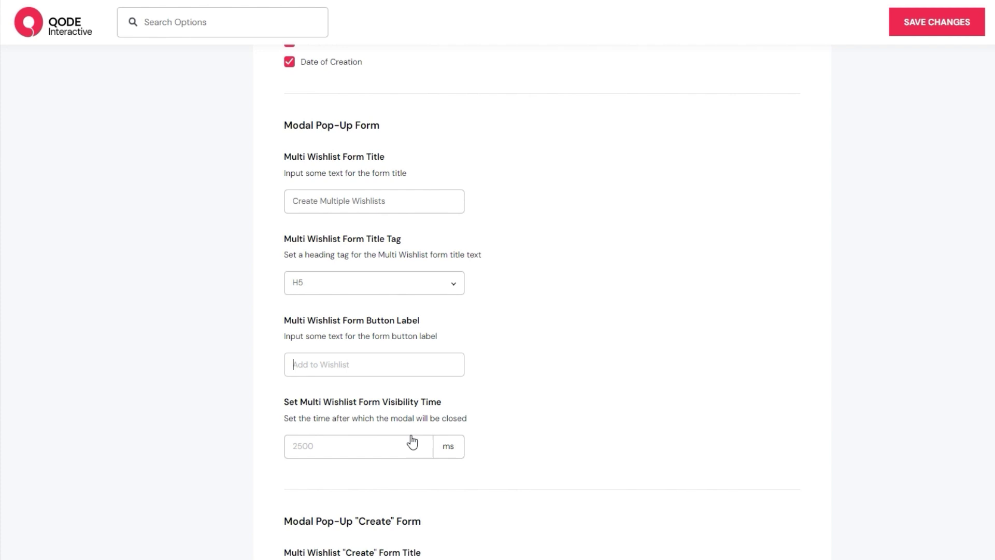
click(892, 32)
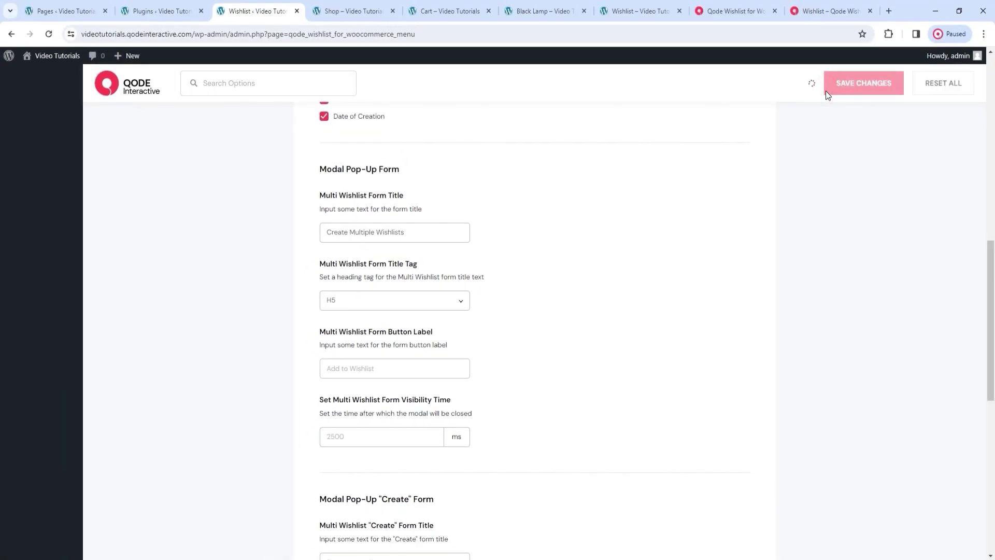
Reload the store's shop page and examine the add-to-wishlist pop-up form for the Braided Bottle Lamp.
click(353, 11)
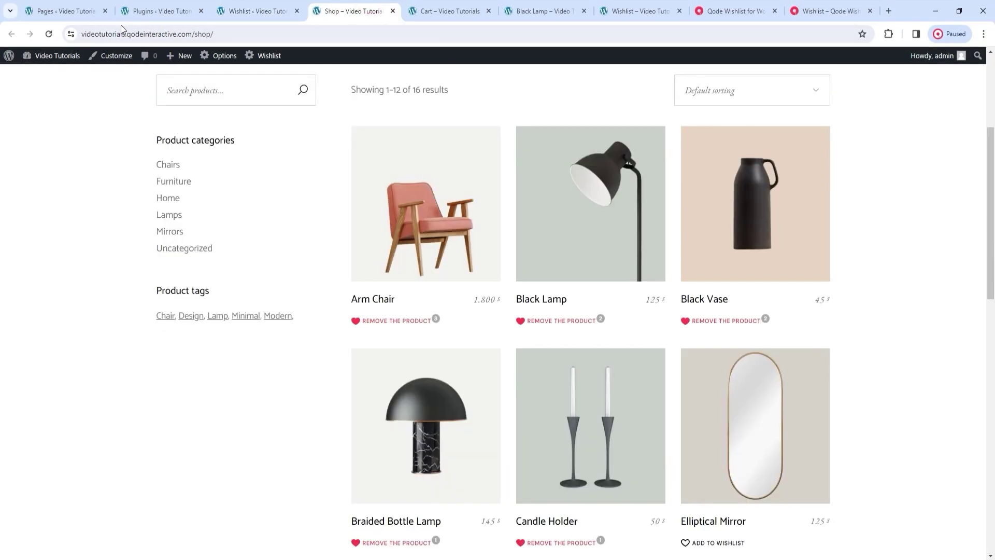
click(56, 36)
scroll(519, 306, down, 2)
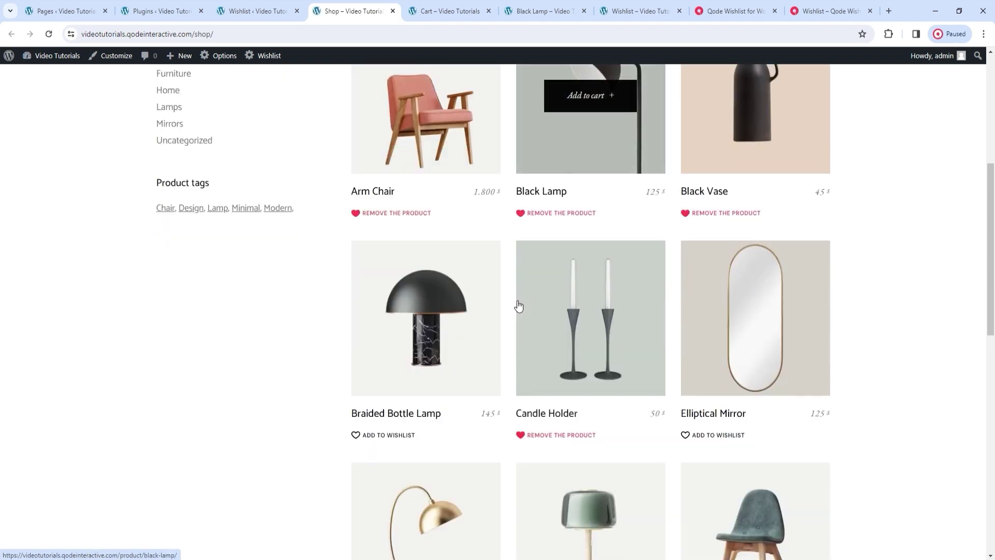
click(407, 437)
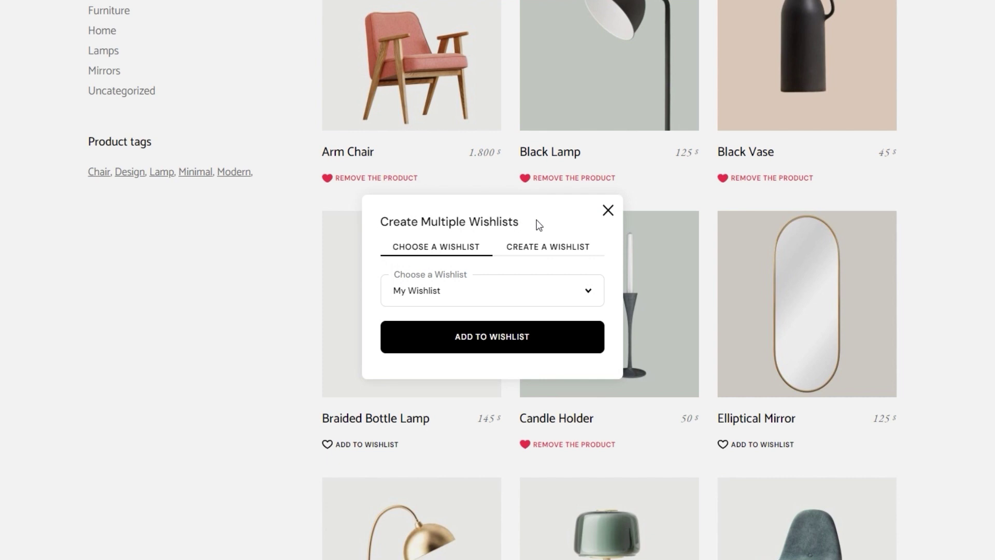
click(540, 327)
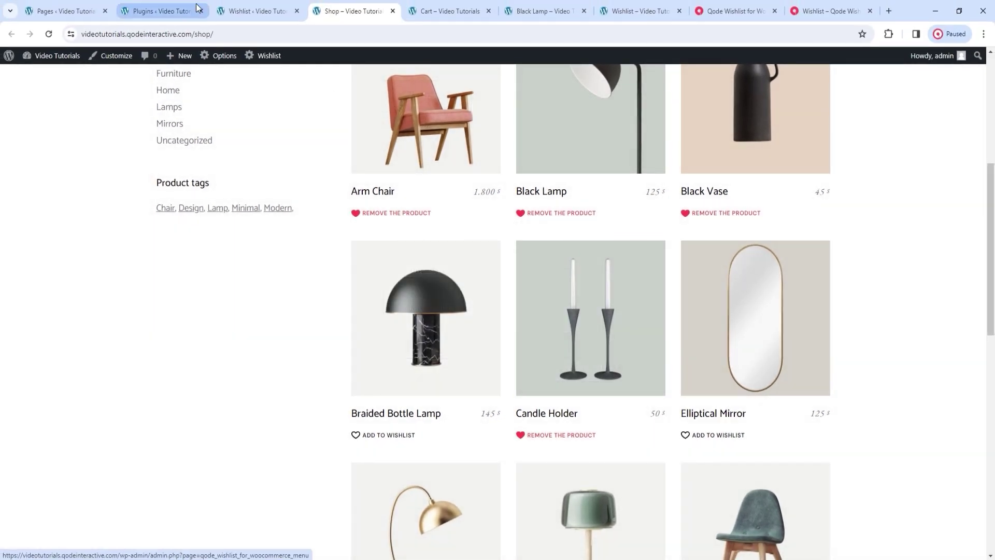
Set the Multi Wishlist "Create" Form Title to "Create your list" in the plugin's Modal Pop-Up "Create" Form settings.
click(229, 7)
scroll(548, 281, down, 4)
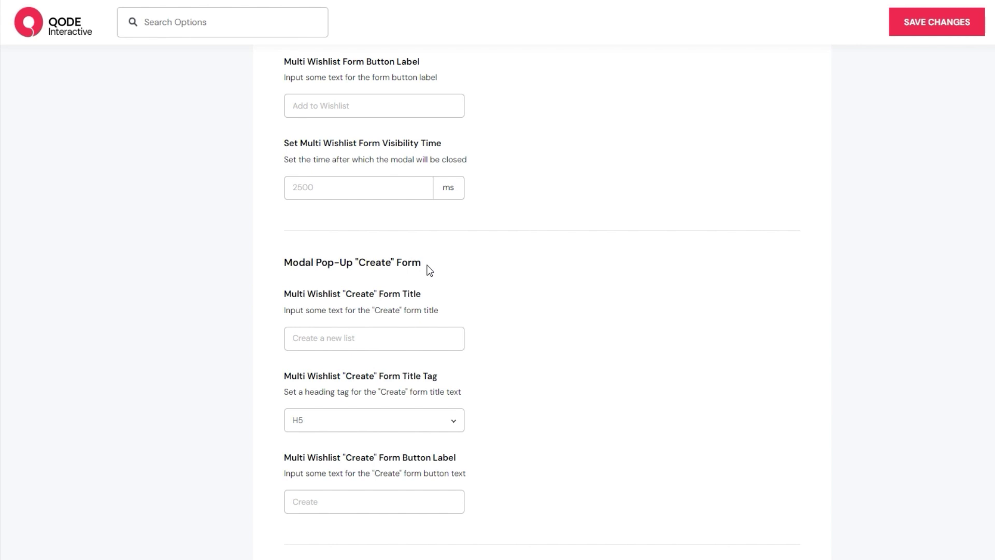
scroll(431, 270, down, 1)
click(407, 265)
text(Create your list)
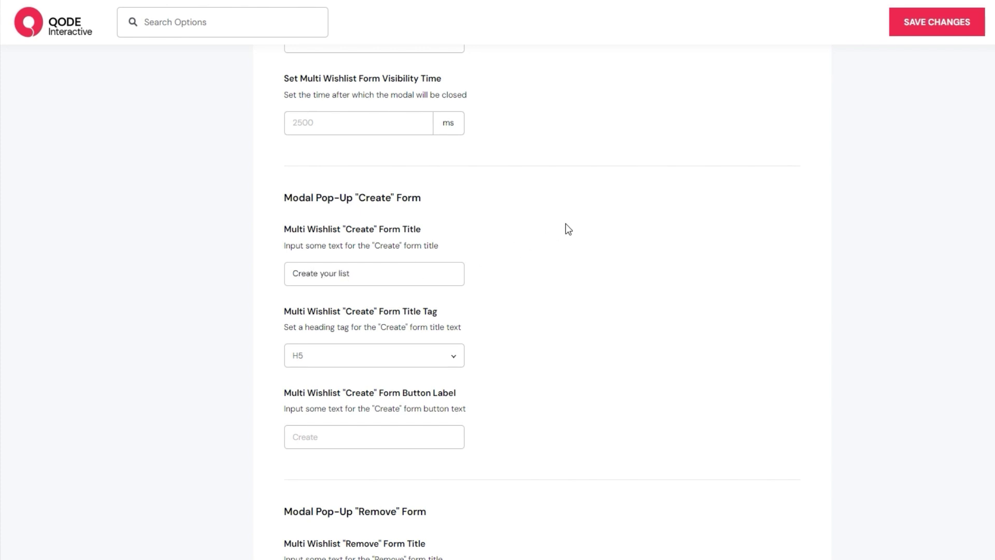
Check the heading tag and button label options of the Modal Pop-Up "Create" Form and save the changes.
click(417, 354)
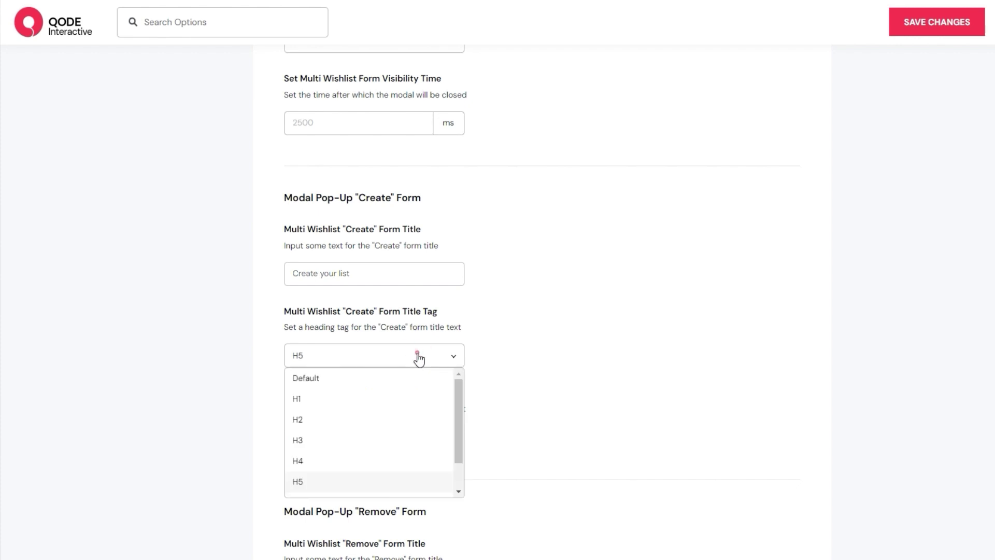
click(418, 356)
click(405, 441)
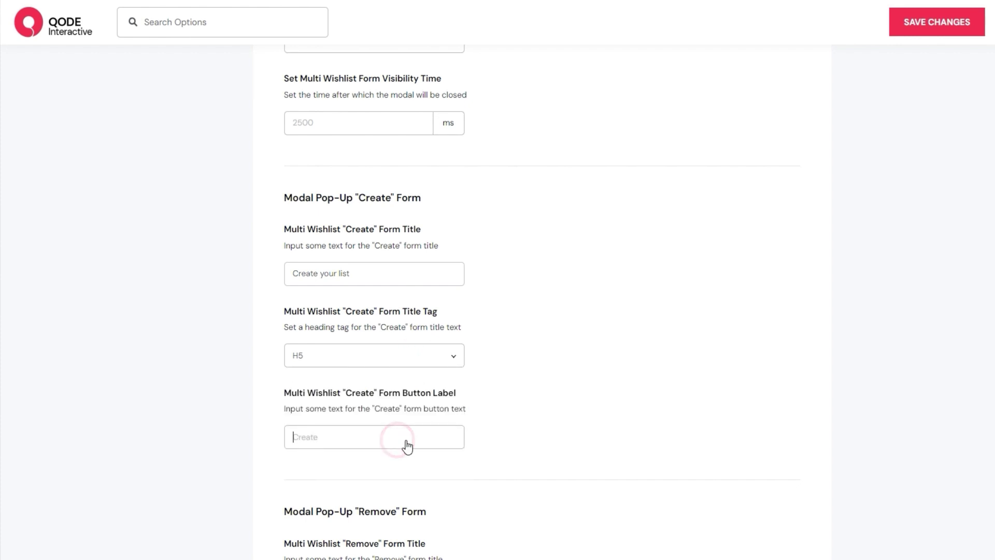
click(934, 22)
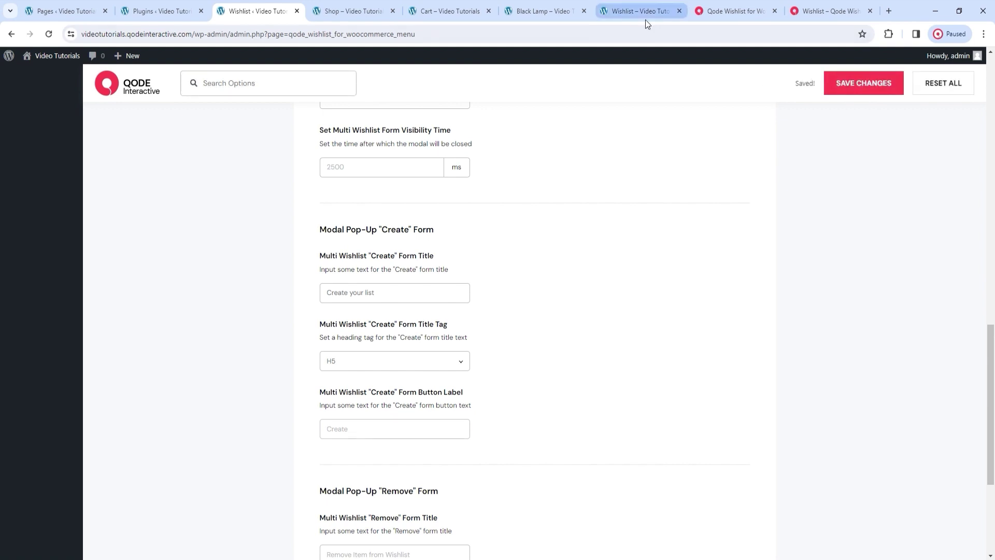
Reload the store's wishlist page and examine the name and privacy fields of the new wishlist pop-up form.
click(643, 12)
click(48, 34)
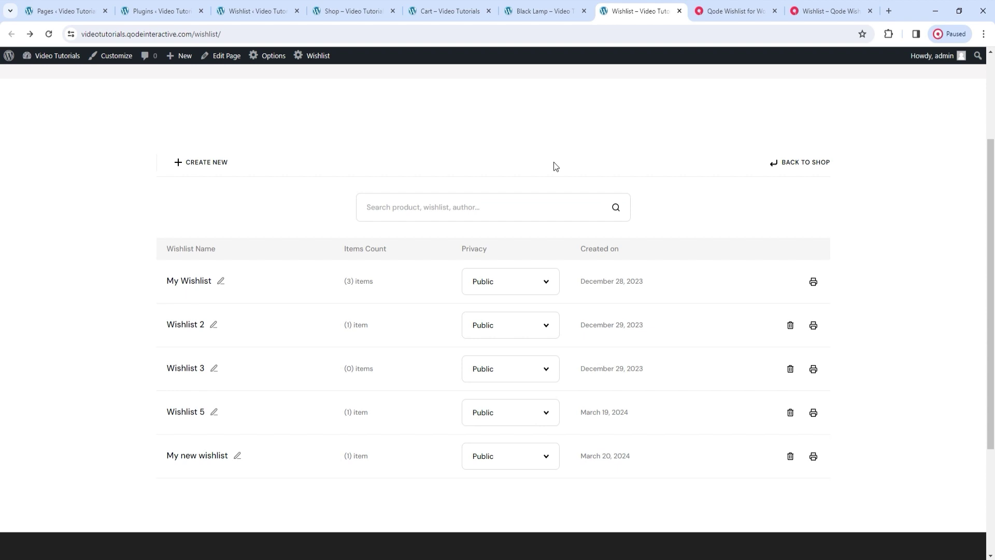
click(196, 165)
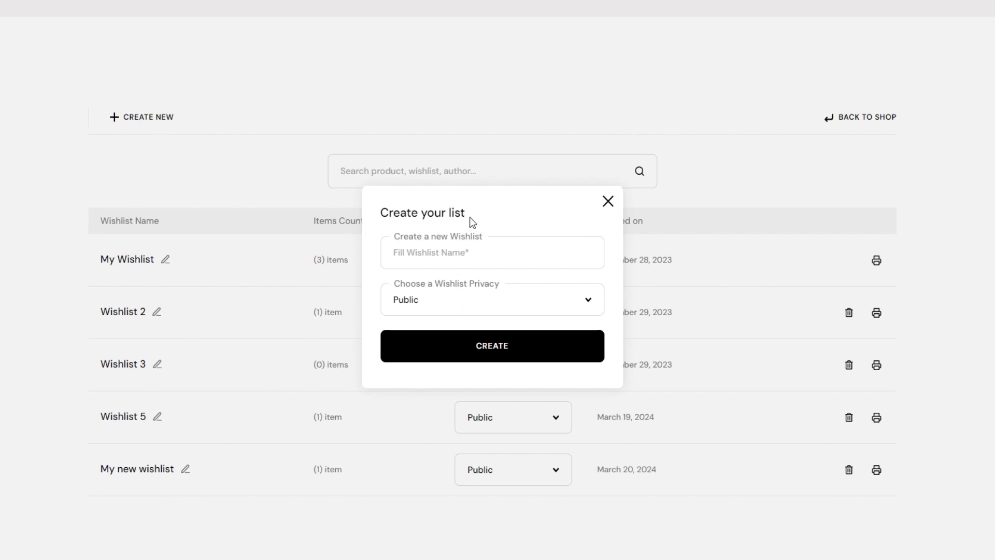
click(487, 251)
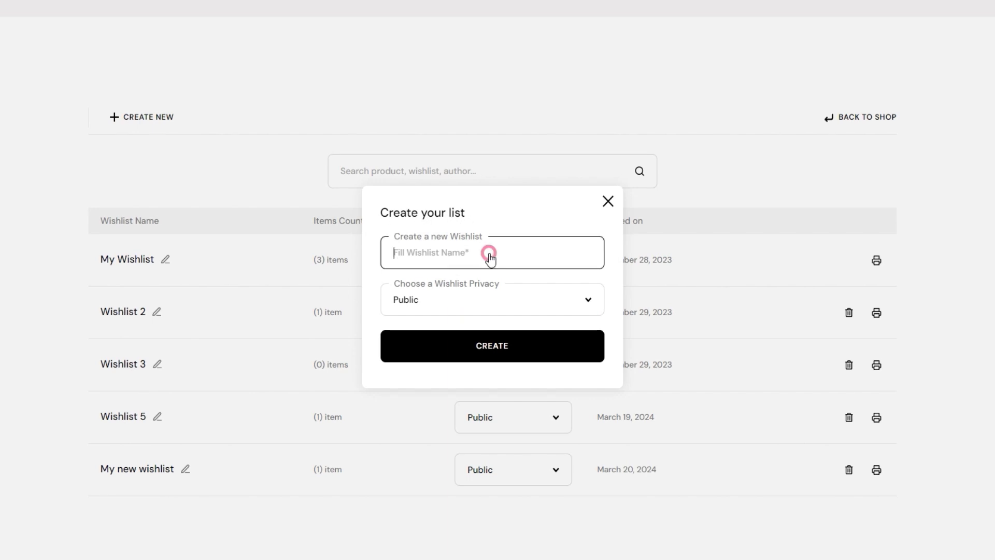
click(492, 302)
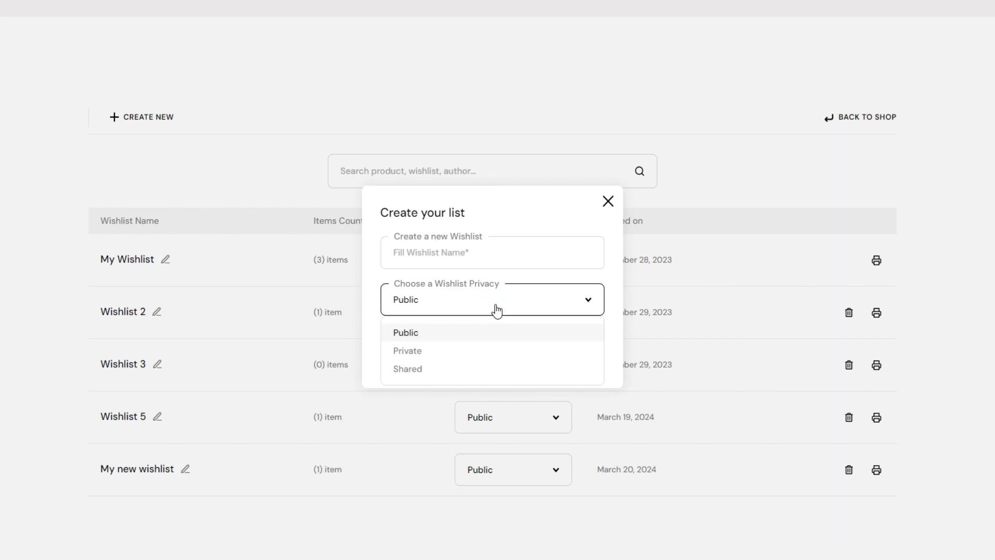
click(497, 310)
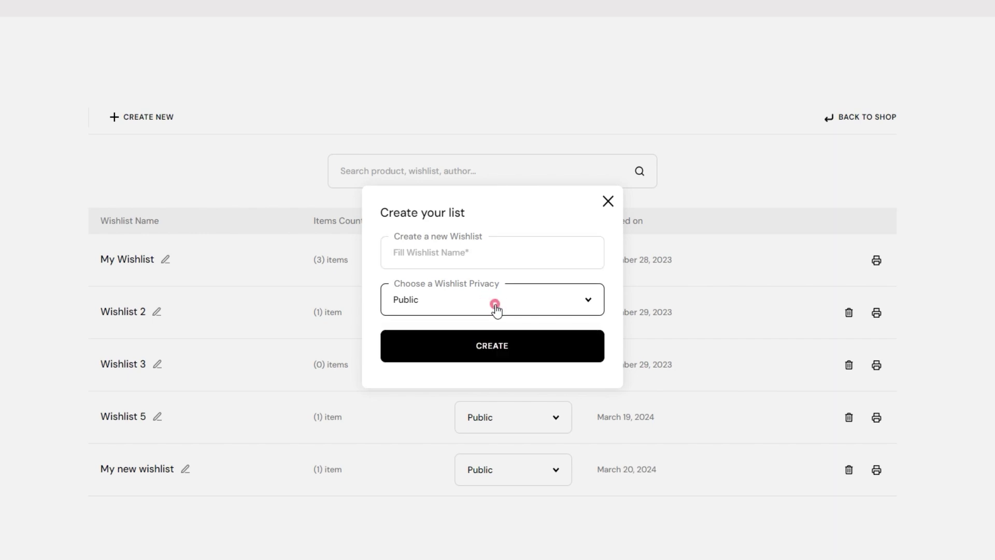
click(524, 354)
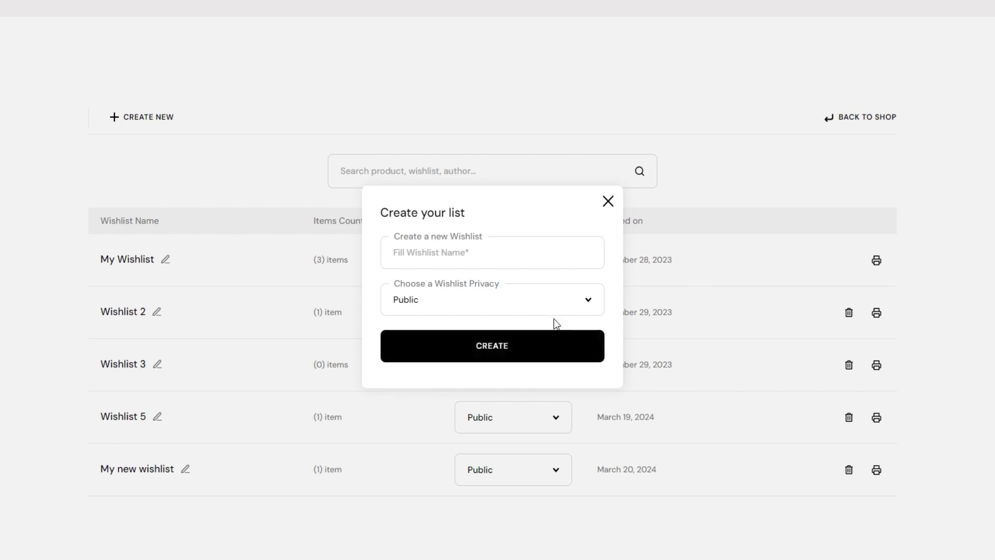
click(608, 203)
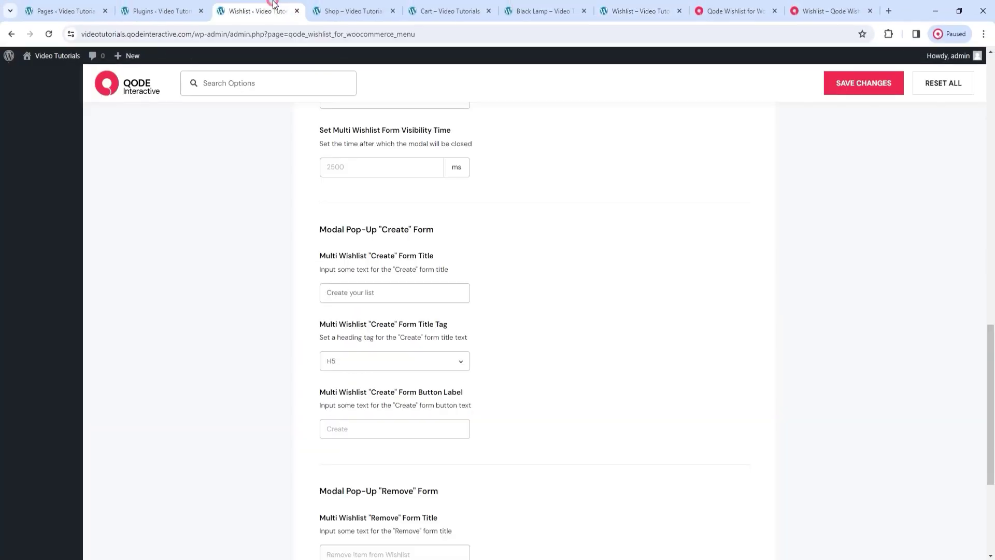
Examine the Modal Pop-Up "Remove" Form settings and the Arm Chair's remove-from-wishlist pop-up on the shop page.
scroll(557, 319, down, 3)
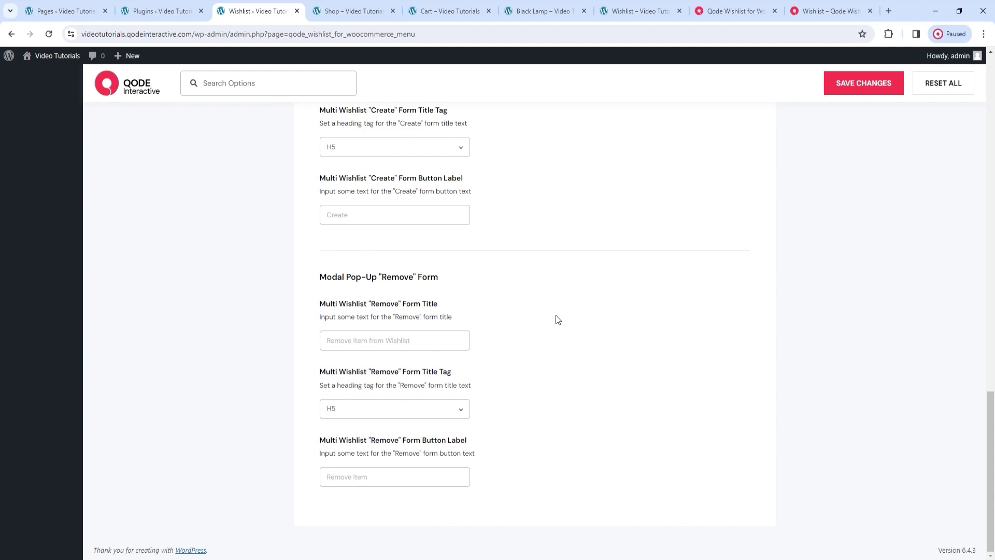
click(336, 11)
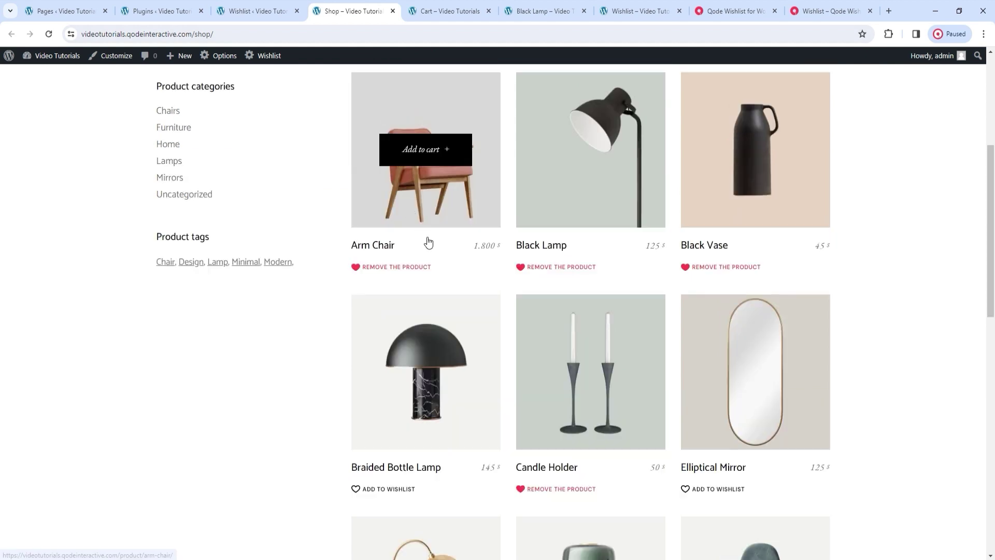
click(392, 267)
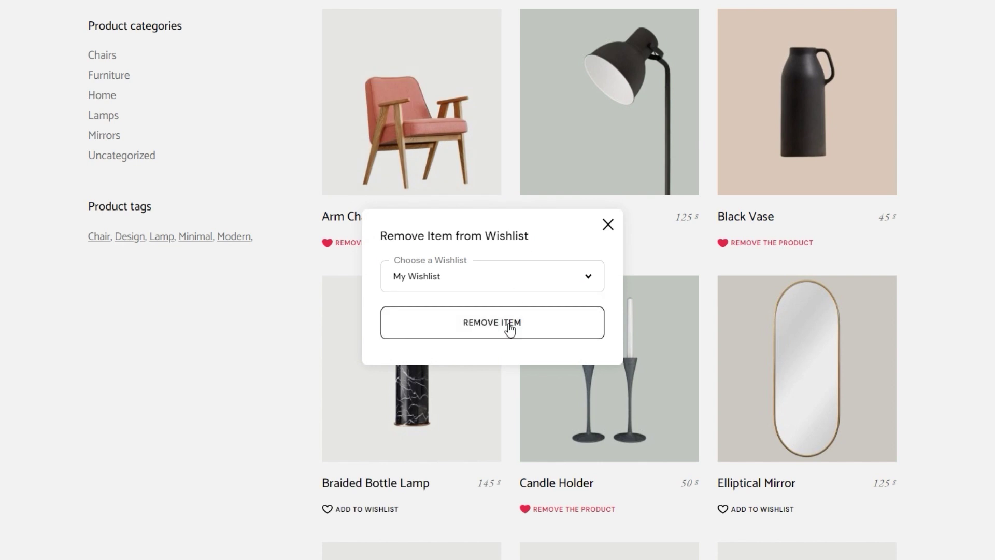
click(487, 274)
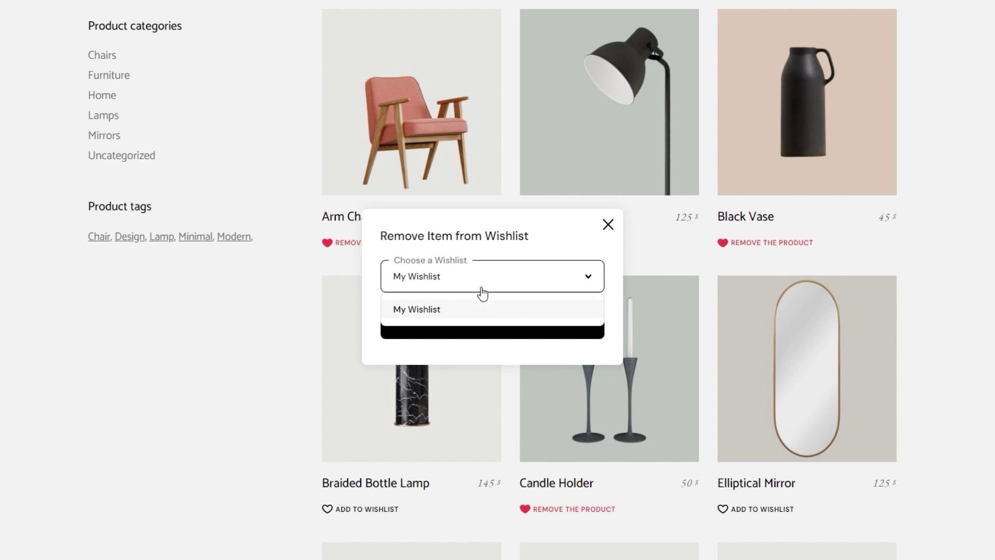
click(482, 288)
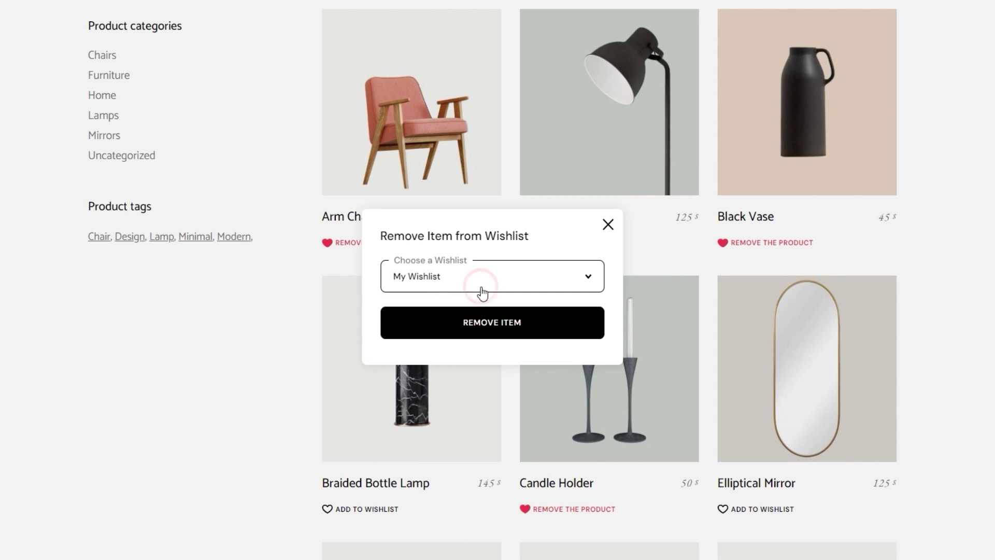
click(608, 224)
Examine the Wishlist Page style settings in the plugin, including table, social share and per-network icon styles.
click(247, 11)
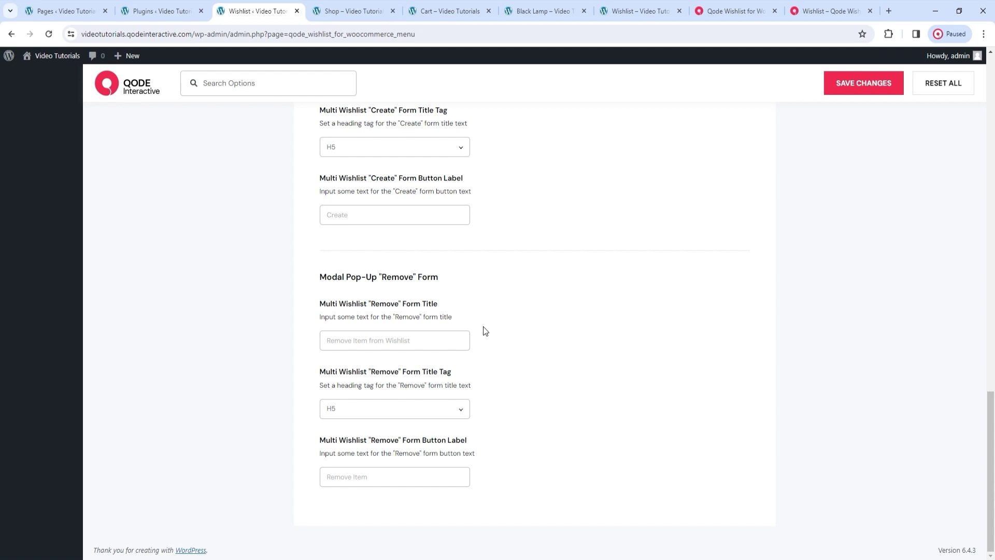
scroll(486, 331, up, 20)
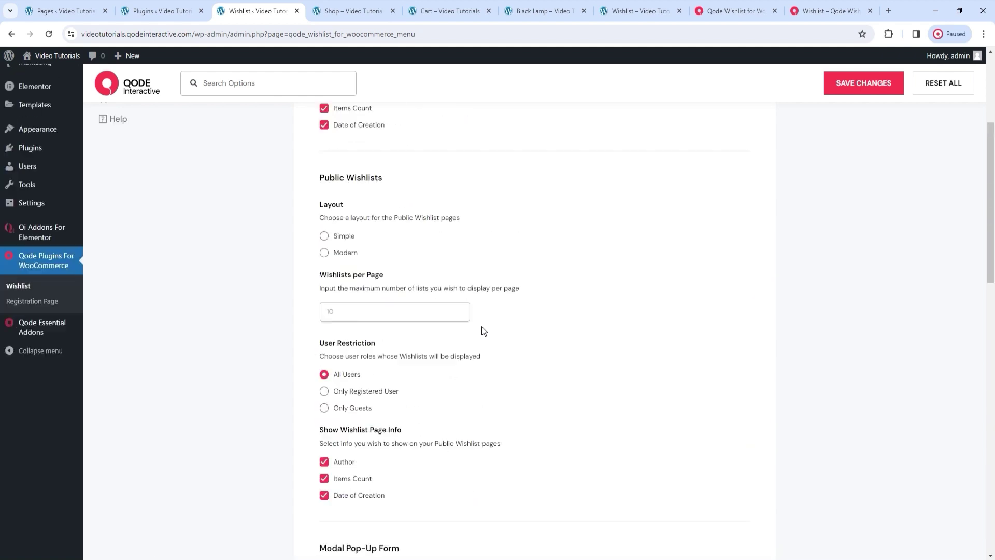
click(485, 140)
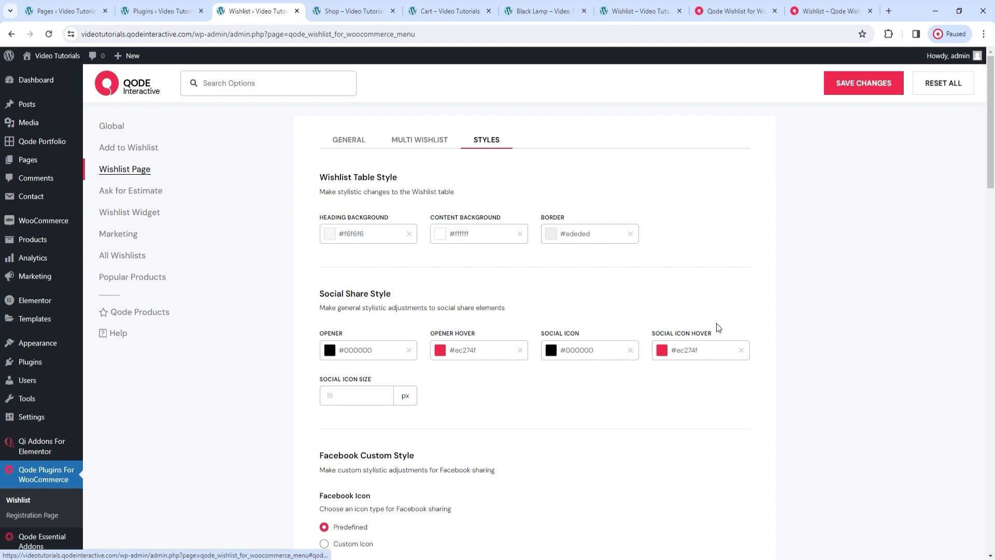
scroll(716, 324, down, 15)
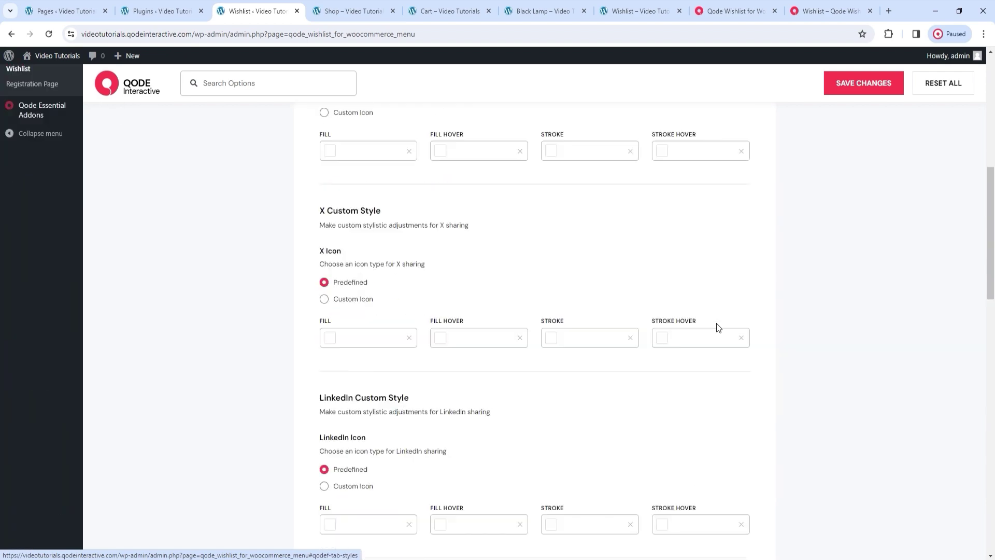
scroll(718, 330, down, 7)
scroll(718, 331, up, 20)
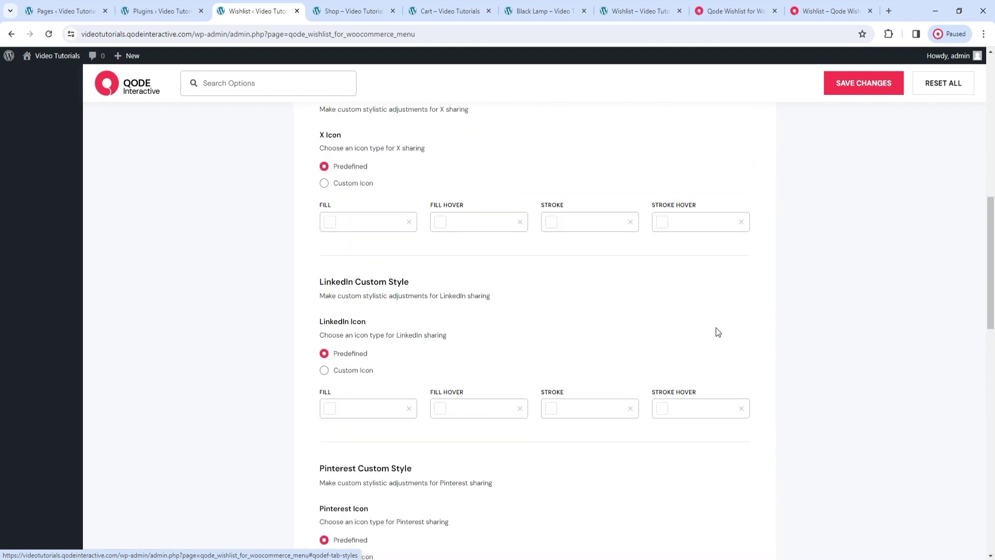
scroll(718, 332, up, 5)
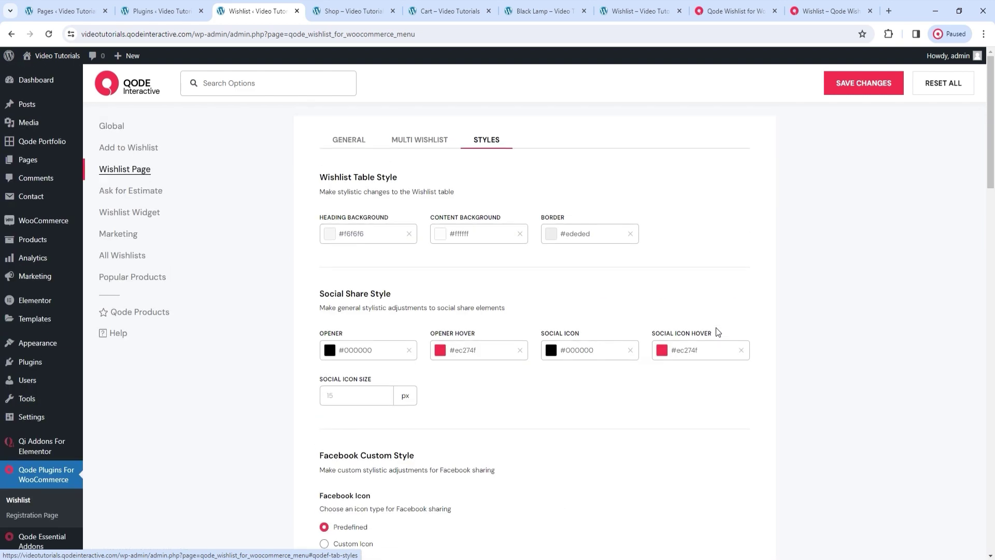
Disable the Multi Wishlist feature in the Global settings, open the Ask for Estimate settings, and save the changes.
click(136, 129)
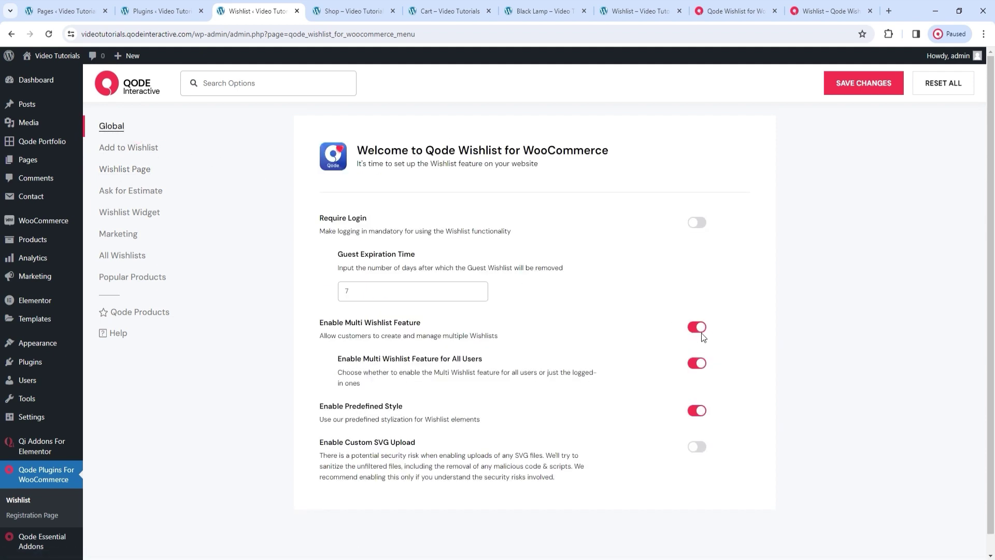
click(697, 328)
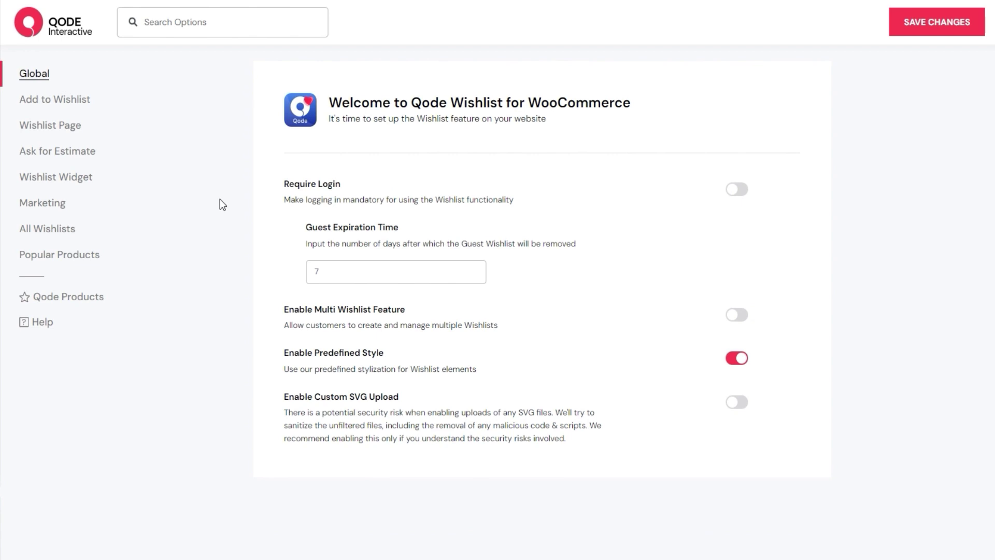
click(90, 151)
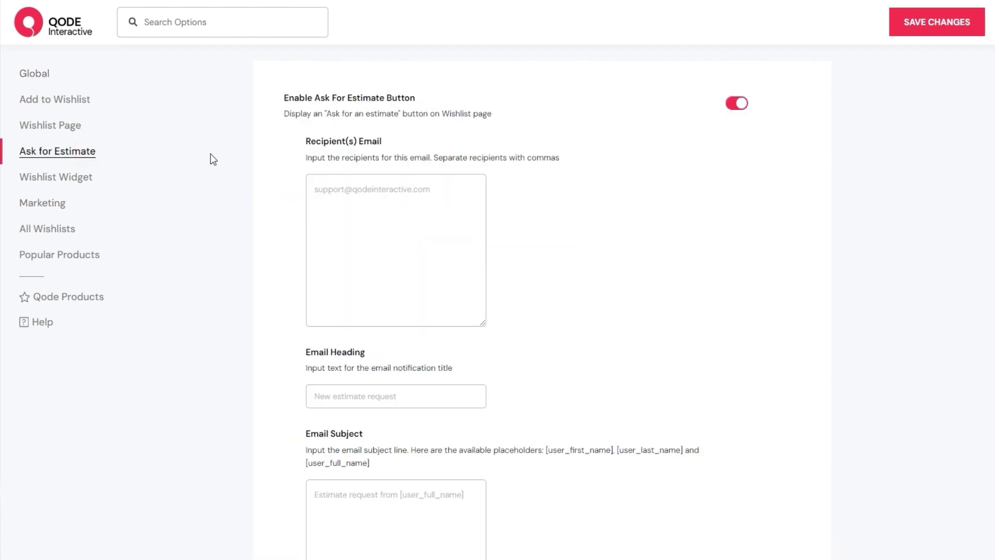
click(945, 24)
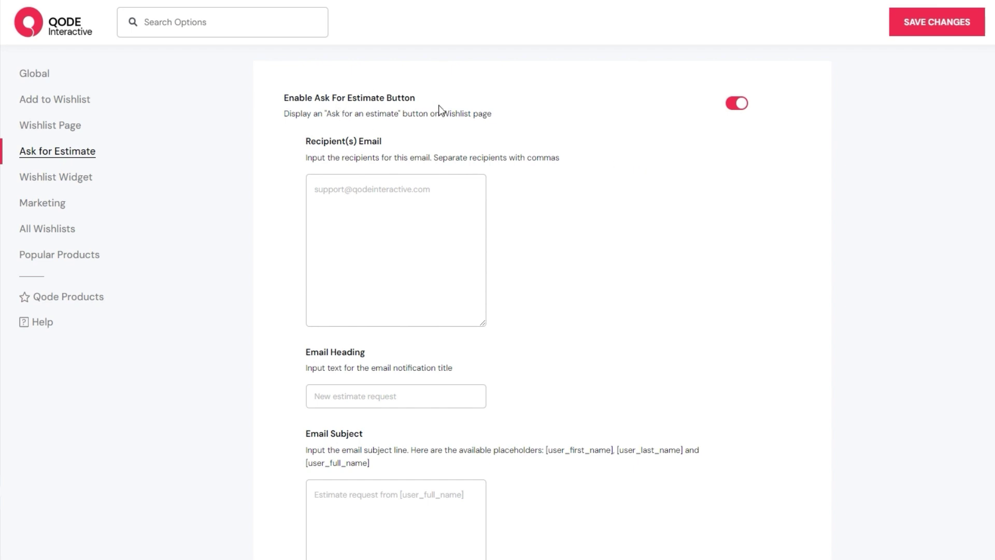
Reload the store's wishlist page, examine the Ask for Estimate button under My Wishlist, and return to the plugin settings.
click(642, 11)
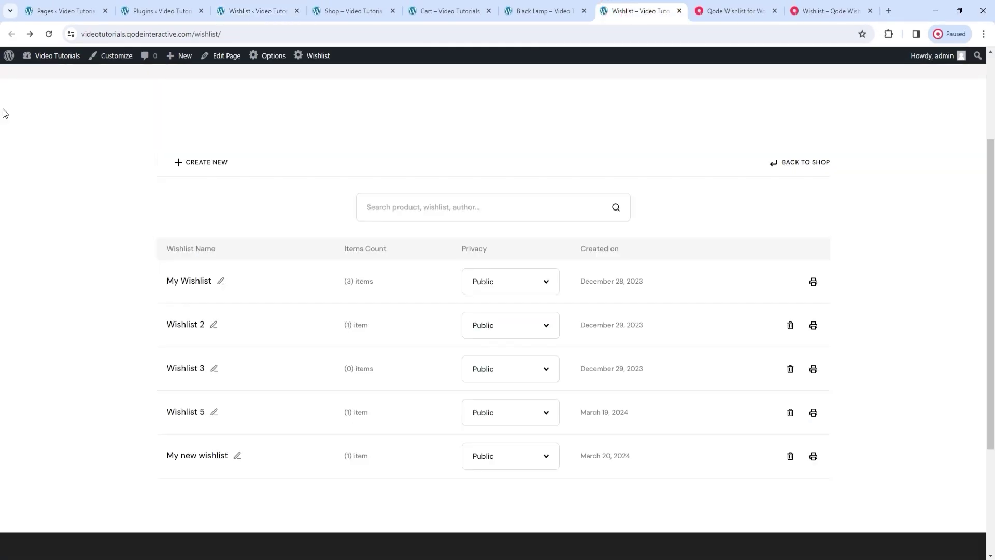
click(29, 34)
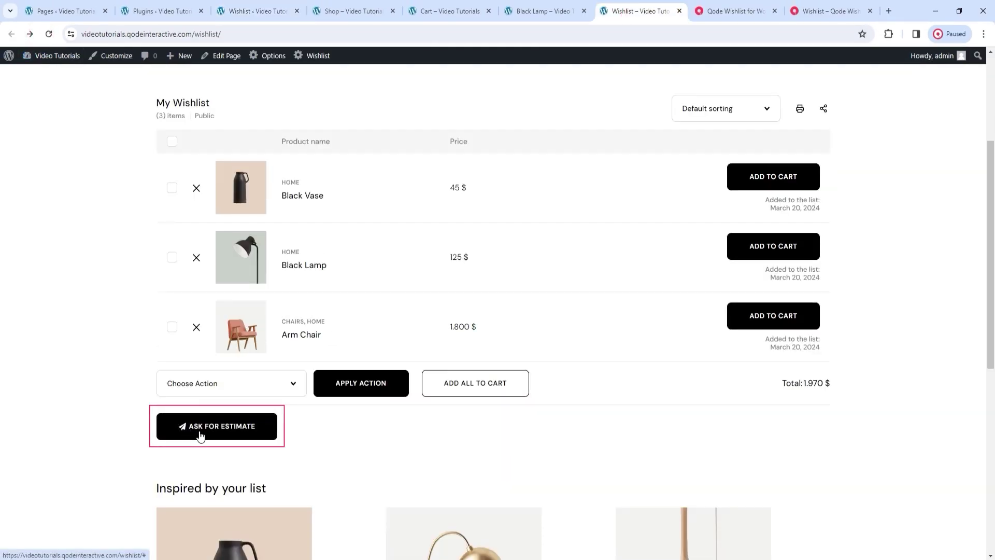
click(267, 17)
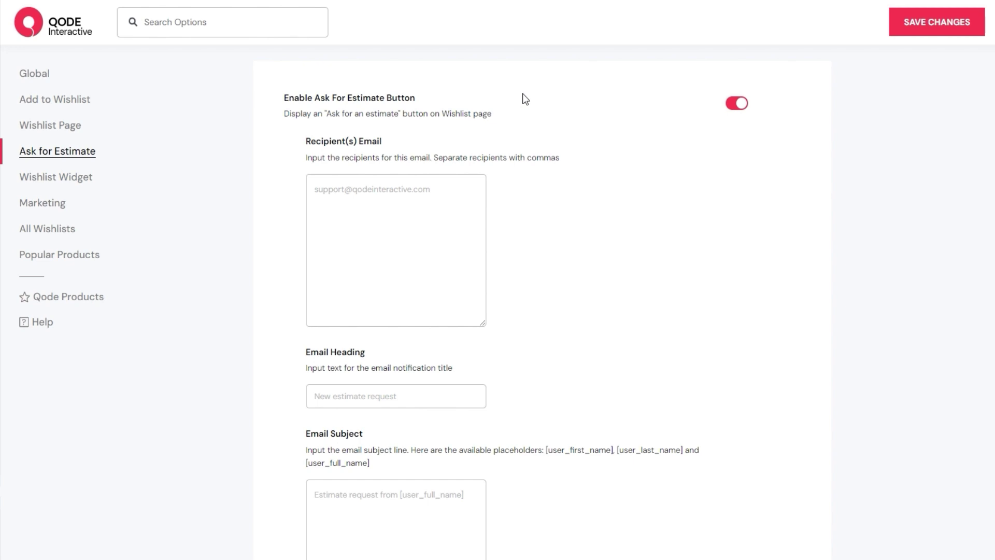
Examine the Ask for Estimate settings for the email fields, the Modal Pop-Up Form and the "Success" Form.
scroll(500, 111, down, 1)
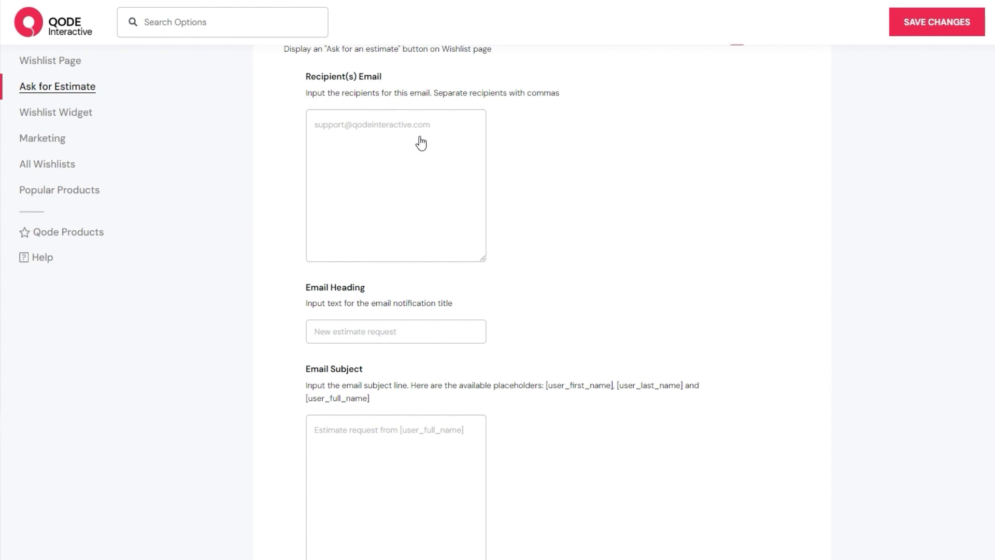
scroll(421, 143, down, 2)
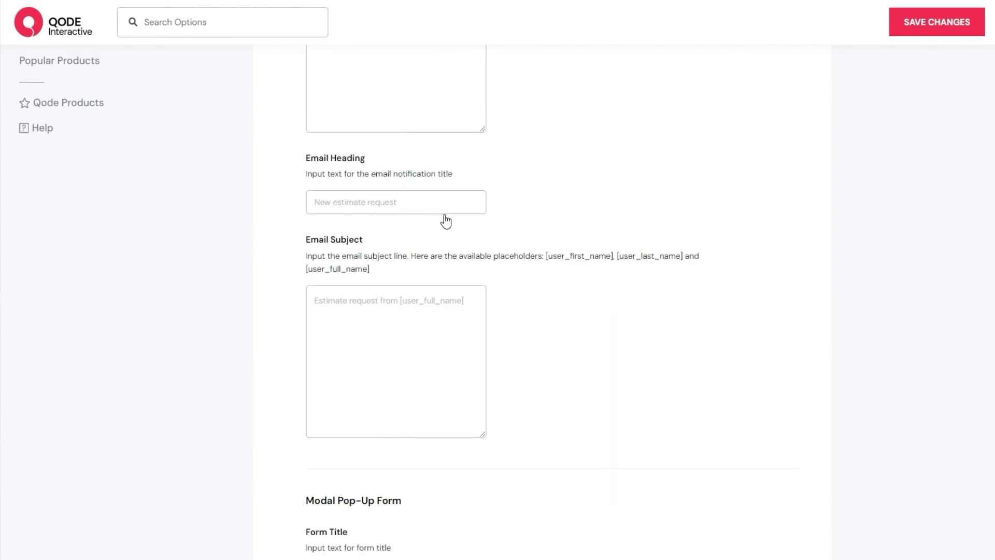
scroll(445, 221, down, 1)
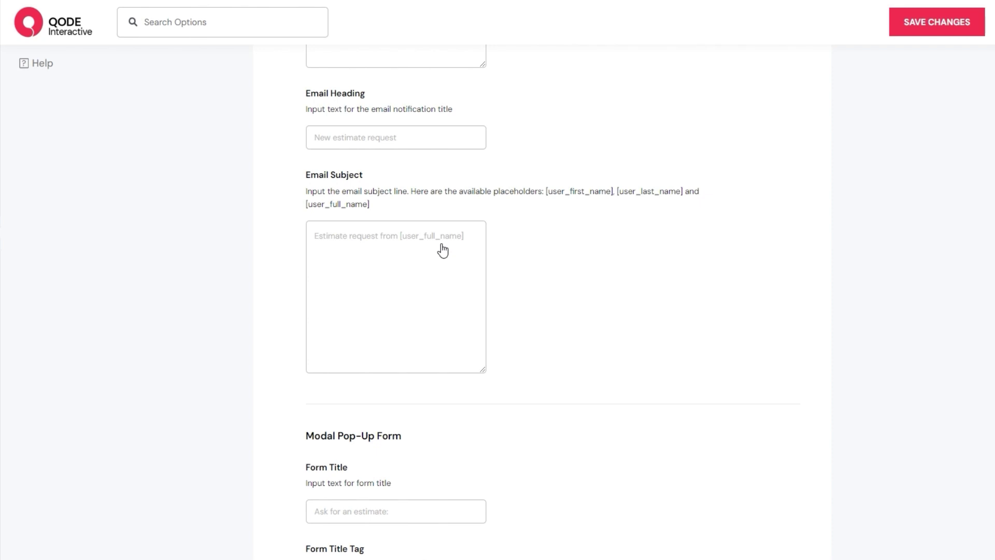
scroll(441, 248, down, 2)
scroll(446, 299, down, 1)
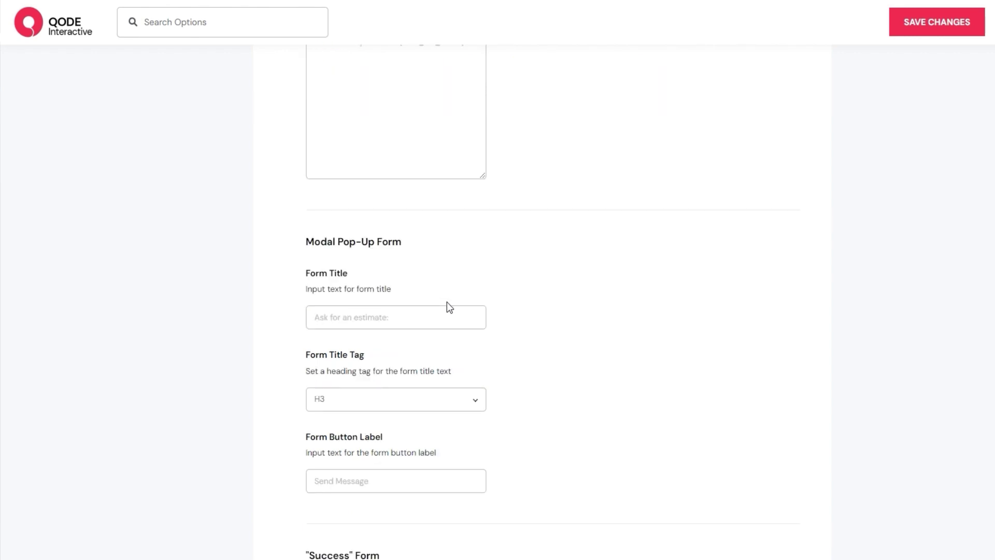
scroll(448, 307, down, 1)
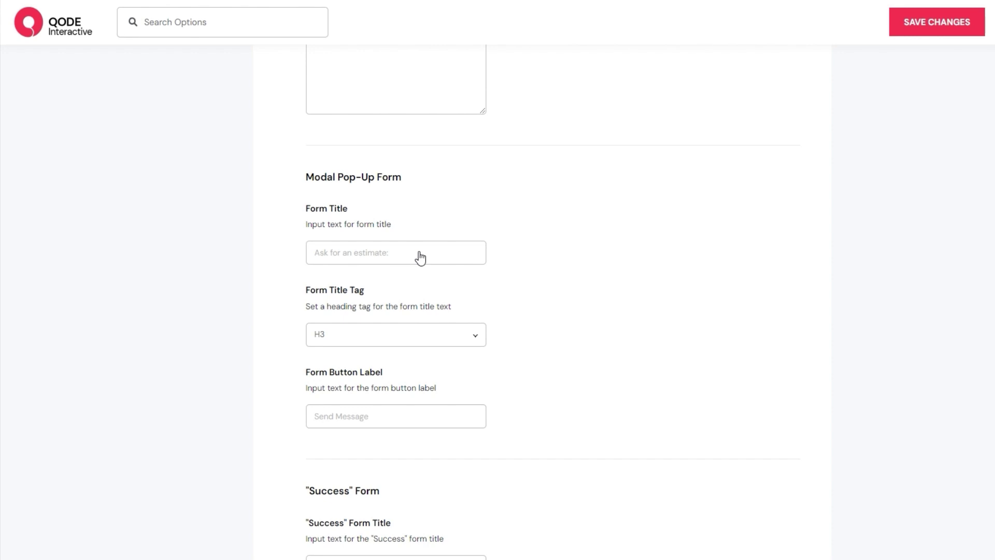
click(394, 335)
click(394, 335)
scroll(422, 421, down, 7)
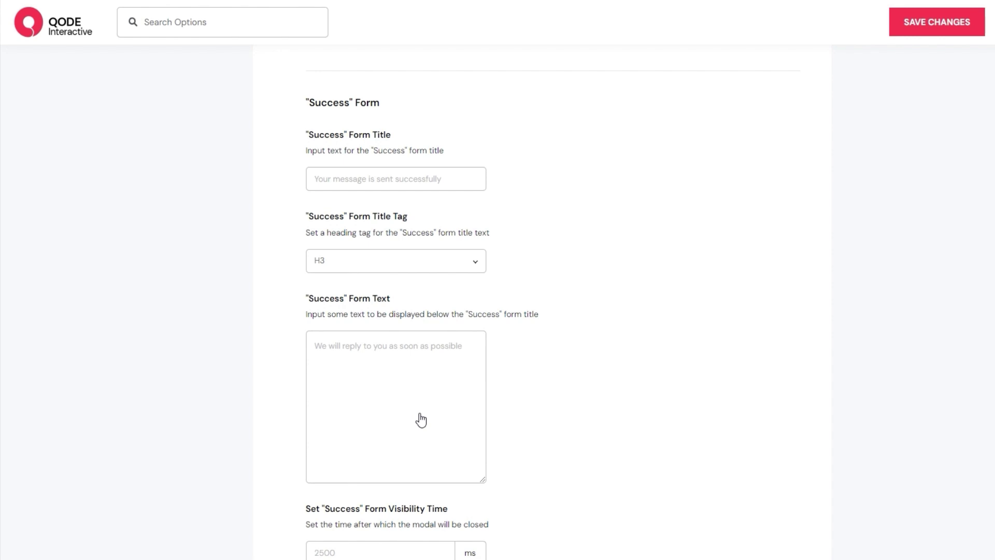
scroll(421, 420, down, 2)
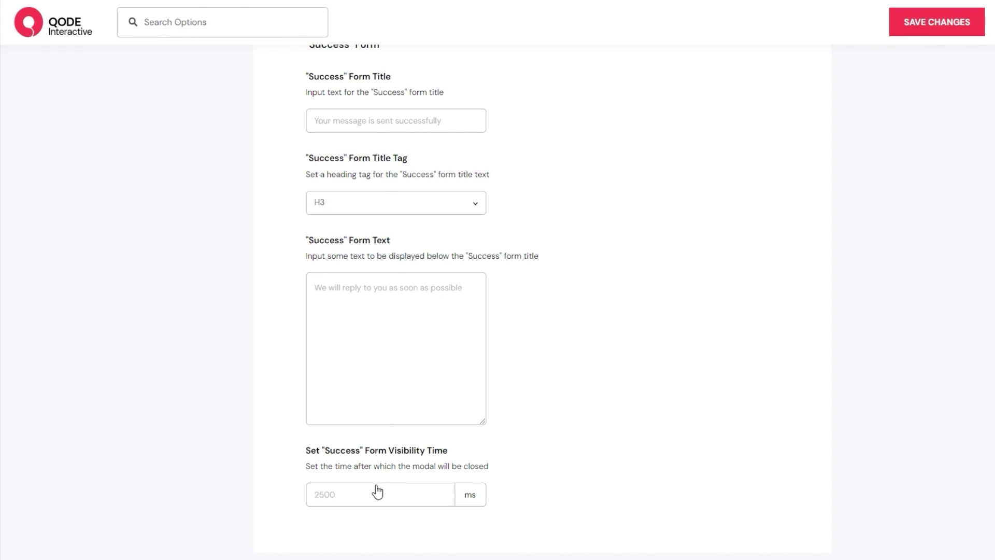
Open the Ask for Estimate form on the store's wishlist page, examine its Additional message field, and close the form.
click(606, 18)
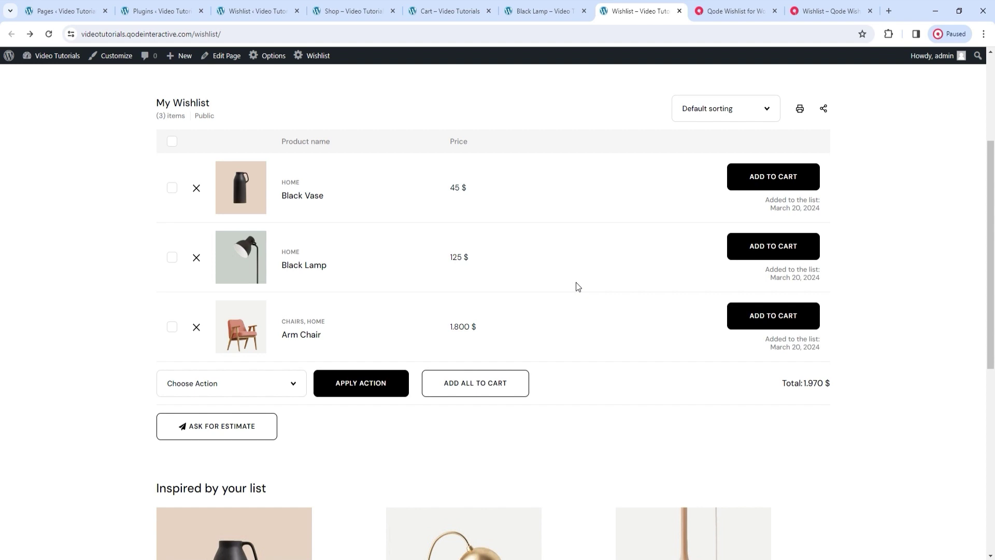
click(264, 428)
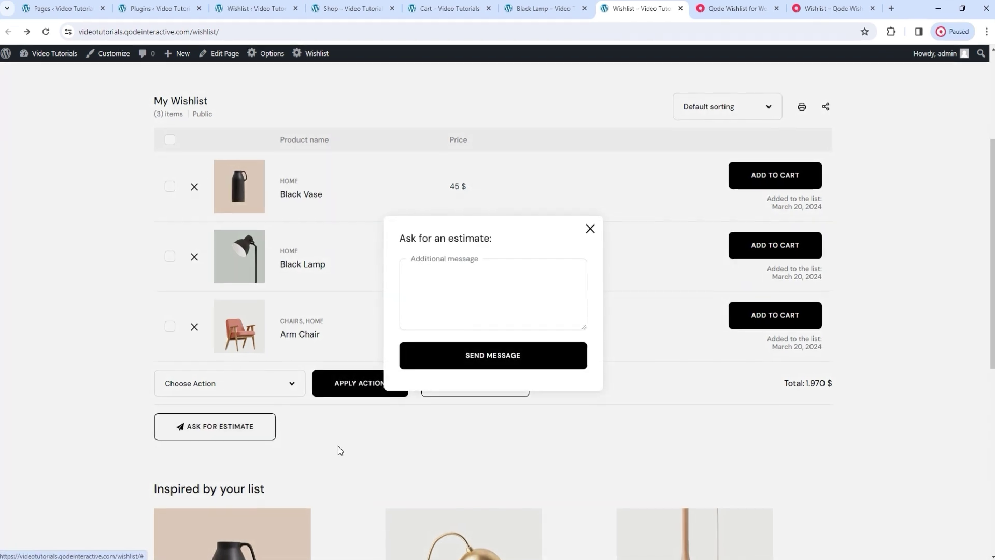
click(445, 288)
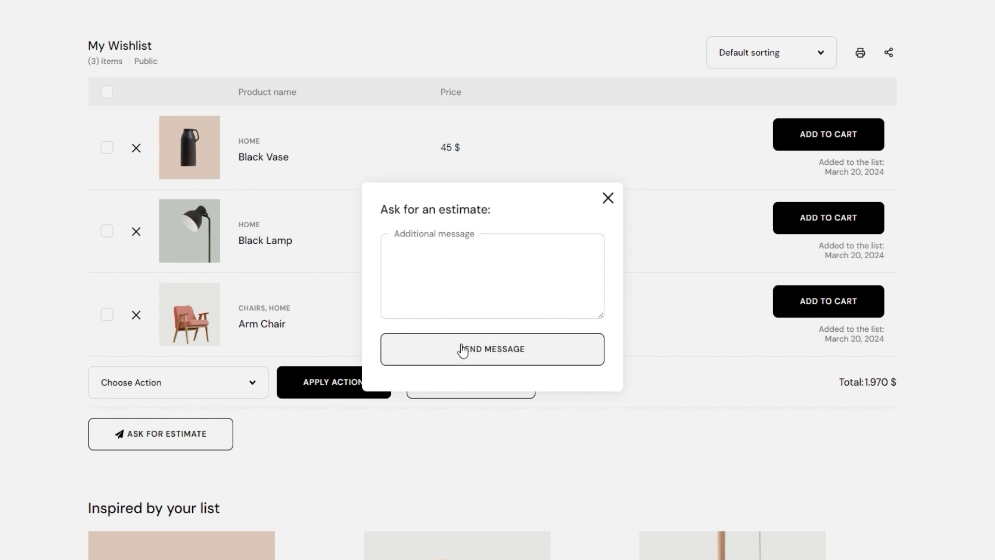
click(449, 272)
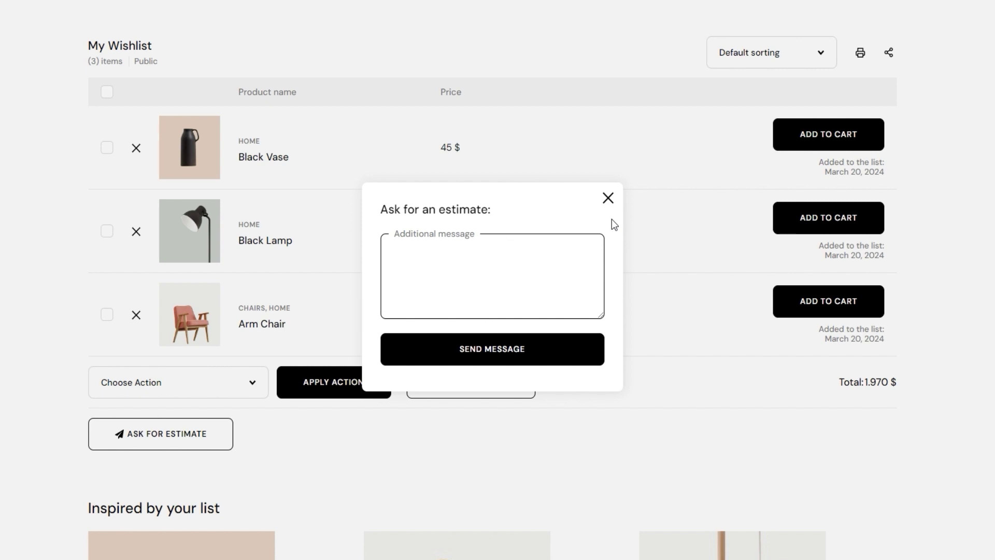
click(608, 197)
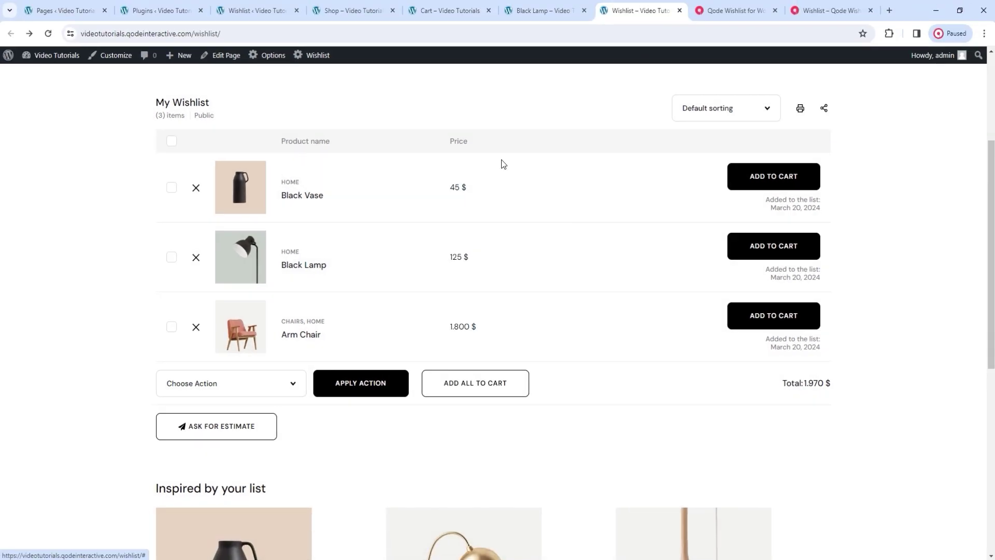
Open the plugin's Wishlist Widget settings, and open the WordPress Widgets page in a separate browser tab.
click(298, 5)
scroll(518, 278, up, 15)
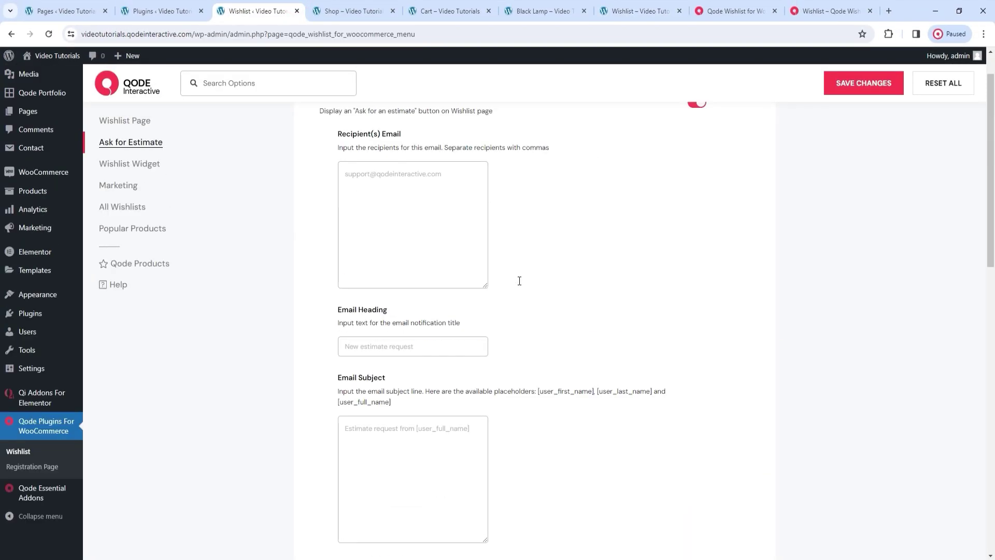
scroll(520, 281, up, 1)
click(156, 215)
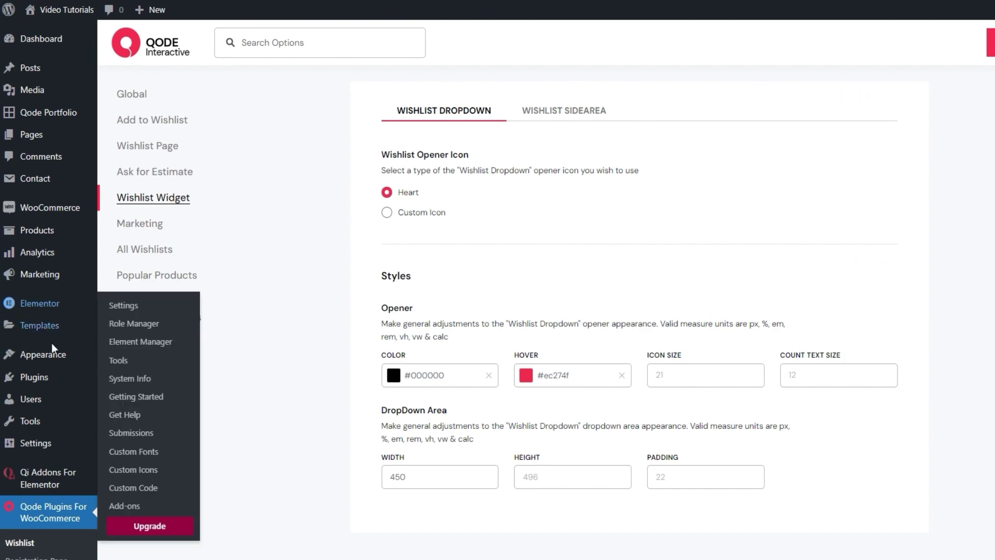
mouse_move(51, 363)
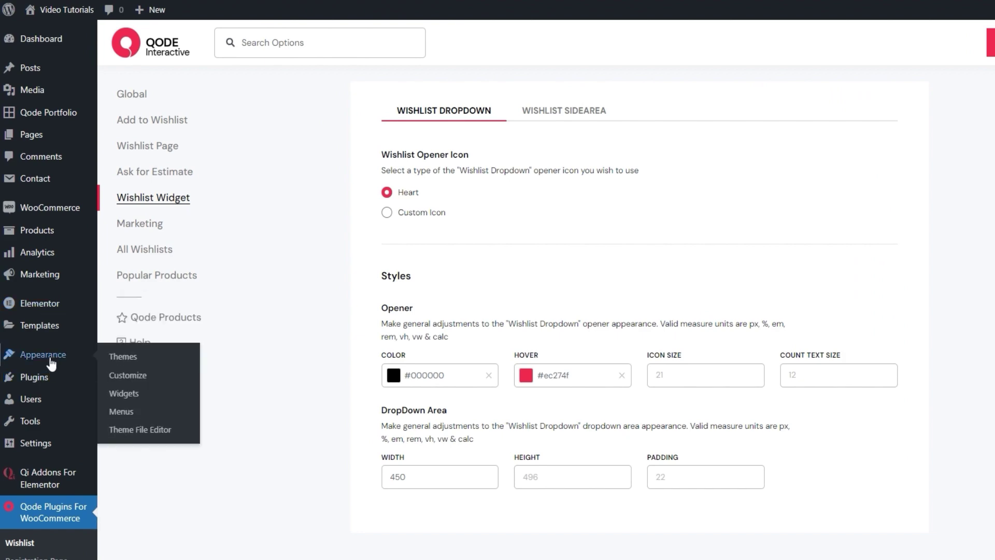
click(119, 393)
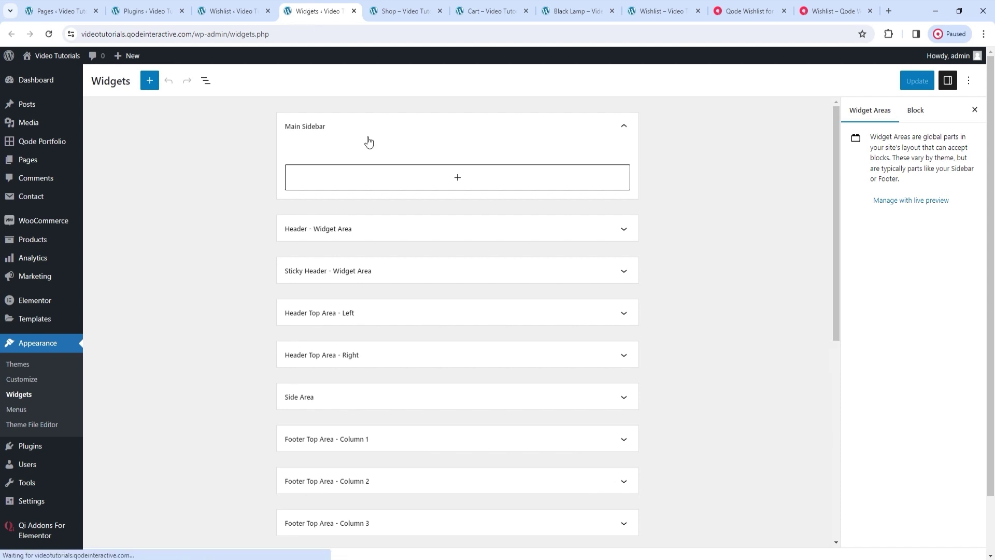
Add the QODE Wishlist DropDown widget to the Header - Widget Area and save the widget update.
click(426, 235)
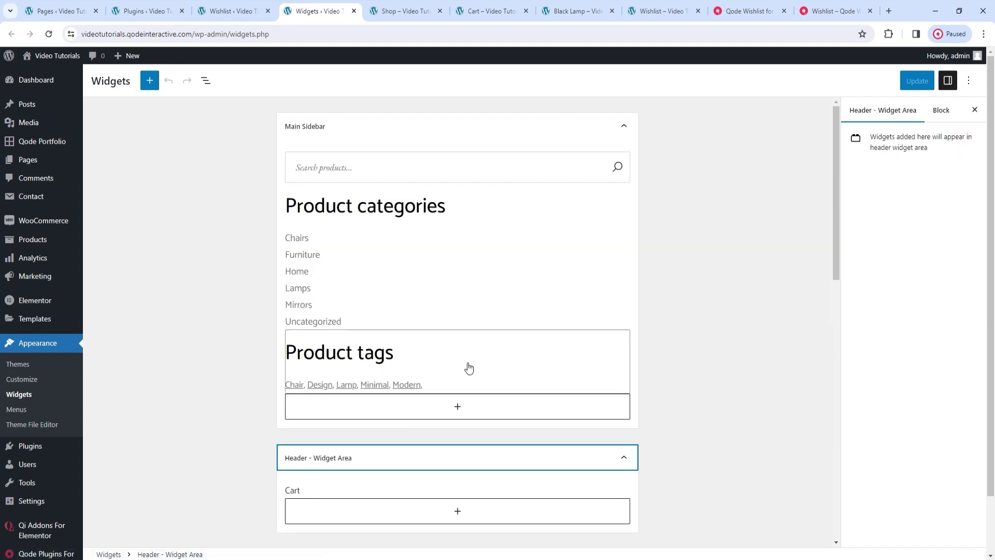
click(458, 407)
scroll(622, 371, down, 1)
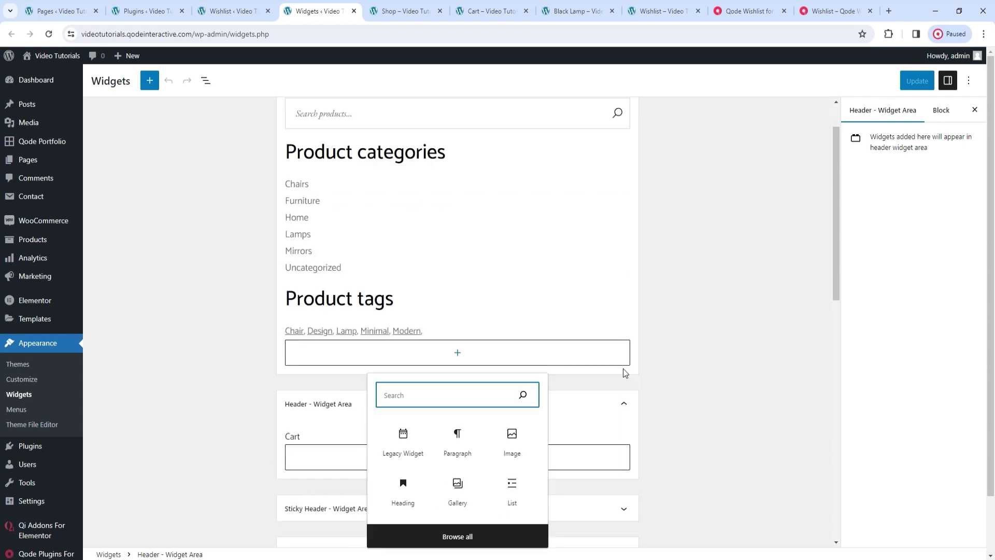
click(660, 397)
click(458, 458)
scroll(459, 460, down, 2)
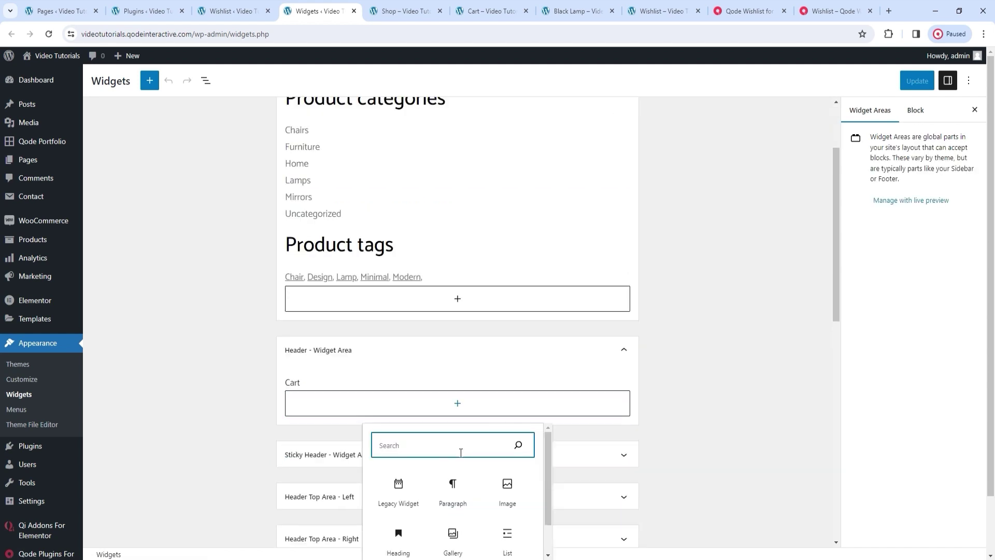
text(wish)
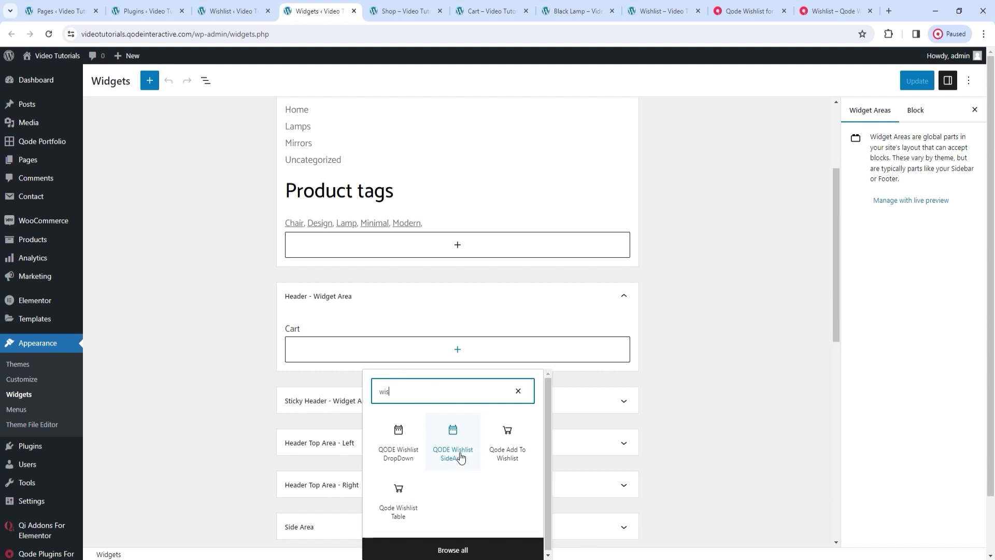
click(406, 451)
click(915, 81)
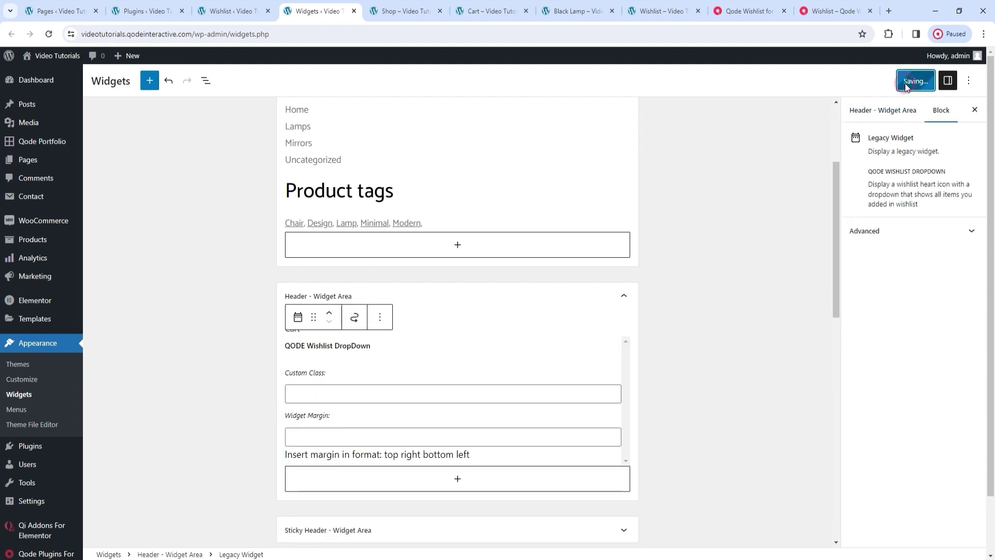
Save the plugin's Wishlist Widget settings, reload the Shop page, and examine the wishlist dropdown in the site header.
click(270, 4)
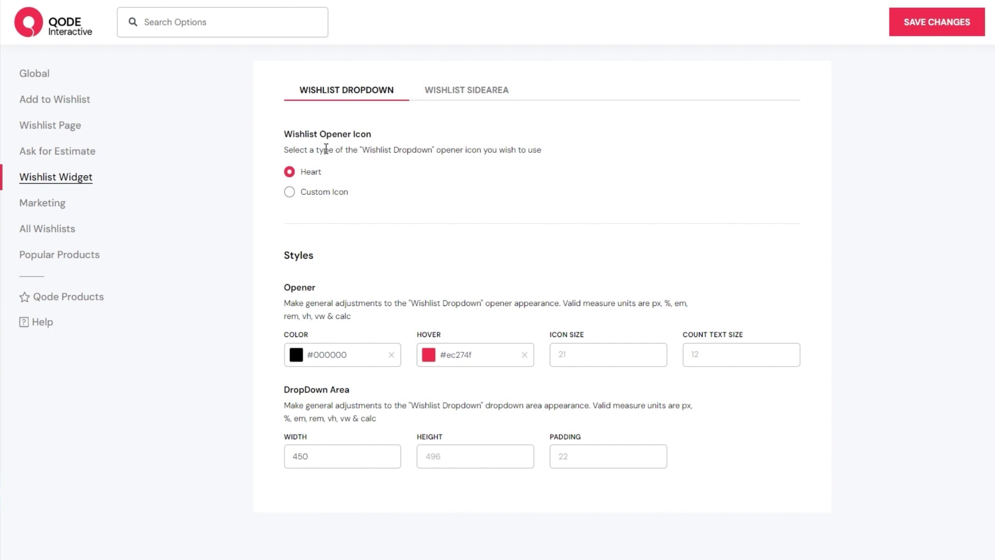
click(929, 22)
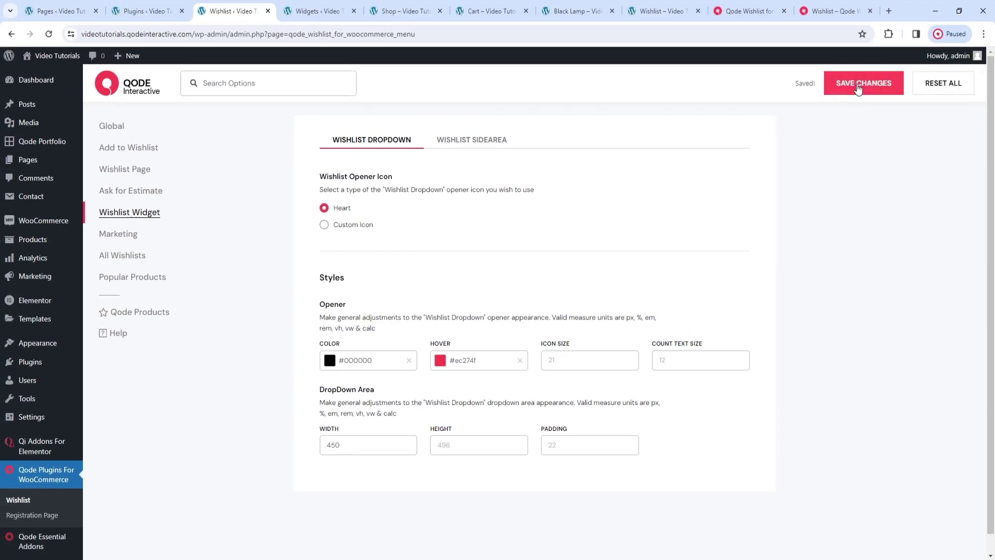
click(402, 11)
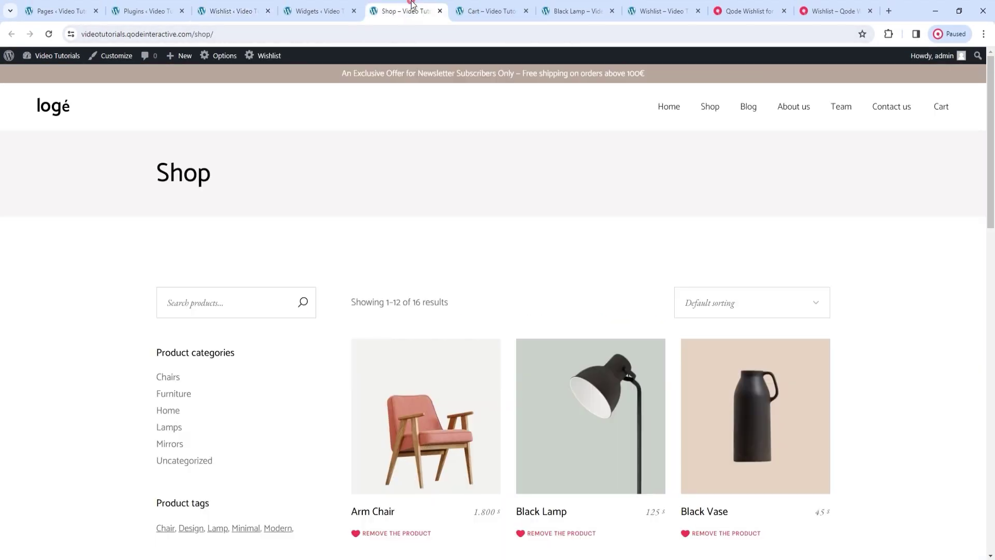
click(49, 34)
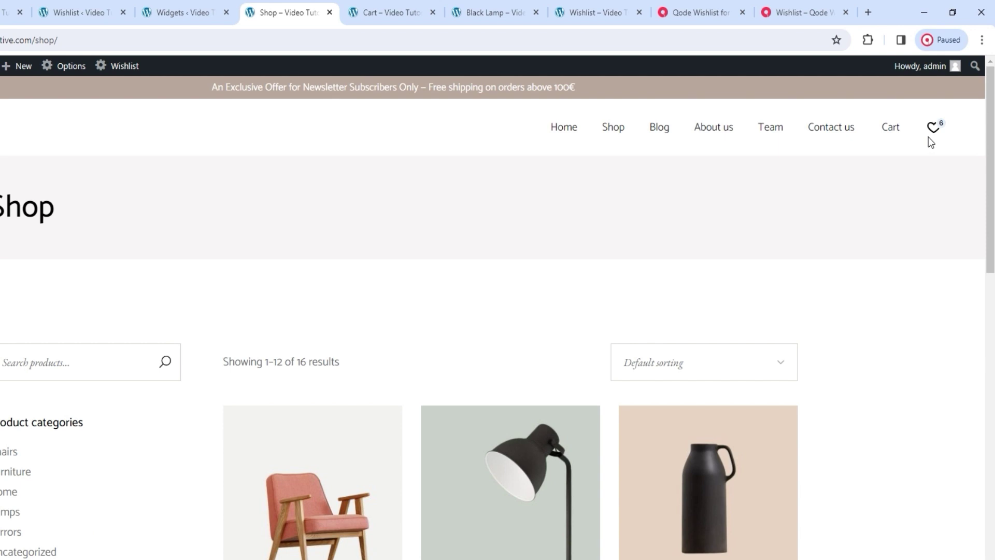
mouse_move(932, 131)
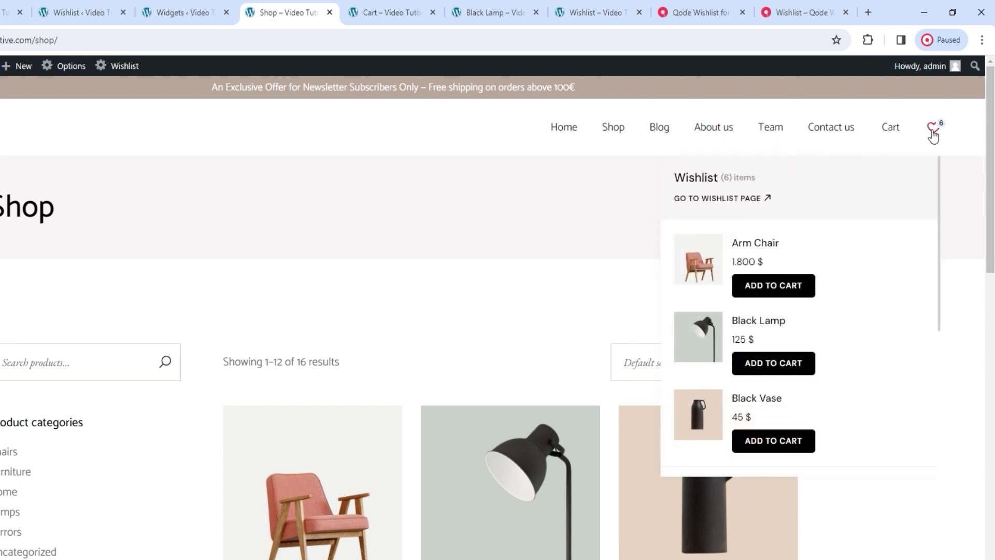
scroll(879, 240, down, 5)
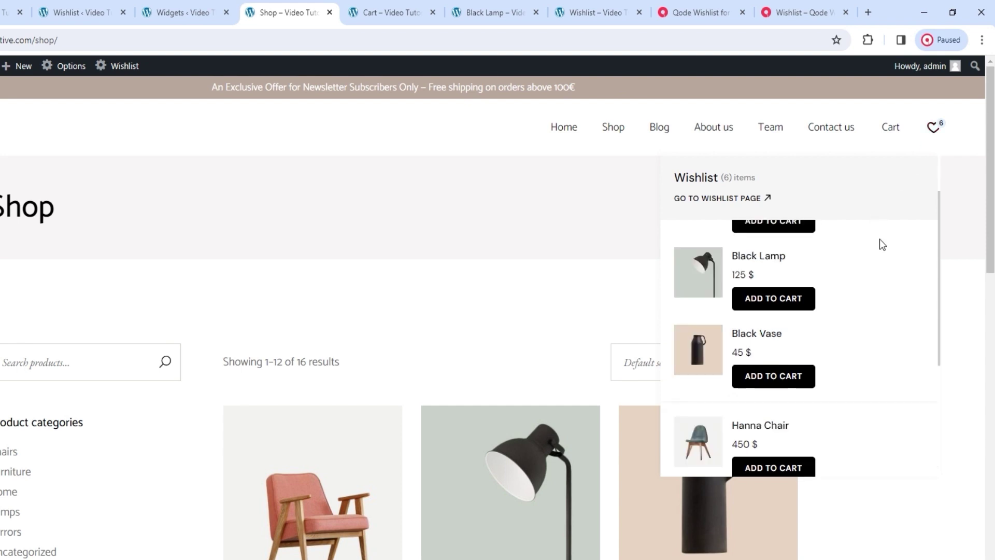
scroll(878, 277, up, 5)
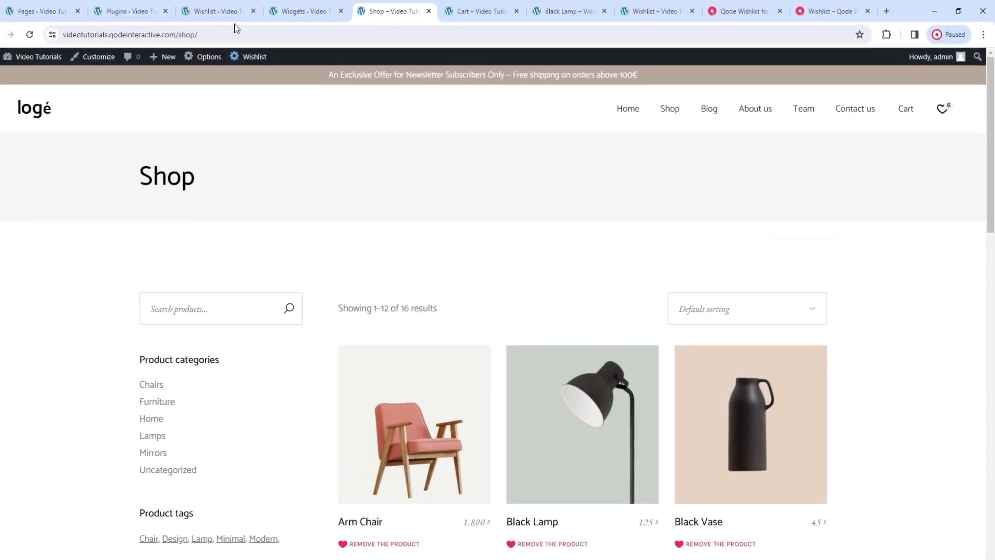
click(228, 11)
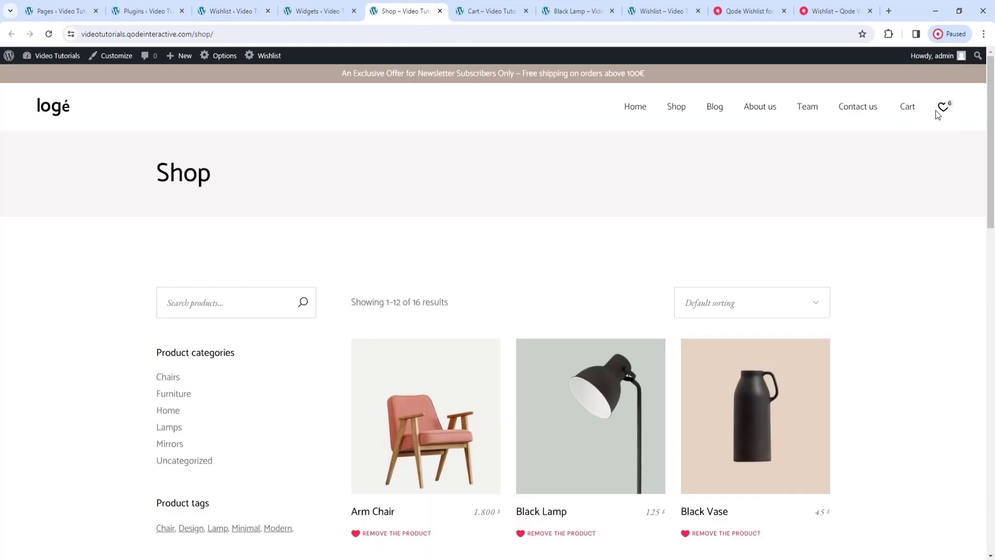
mouse_move(945, 116)
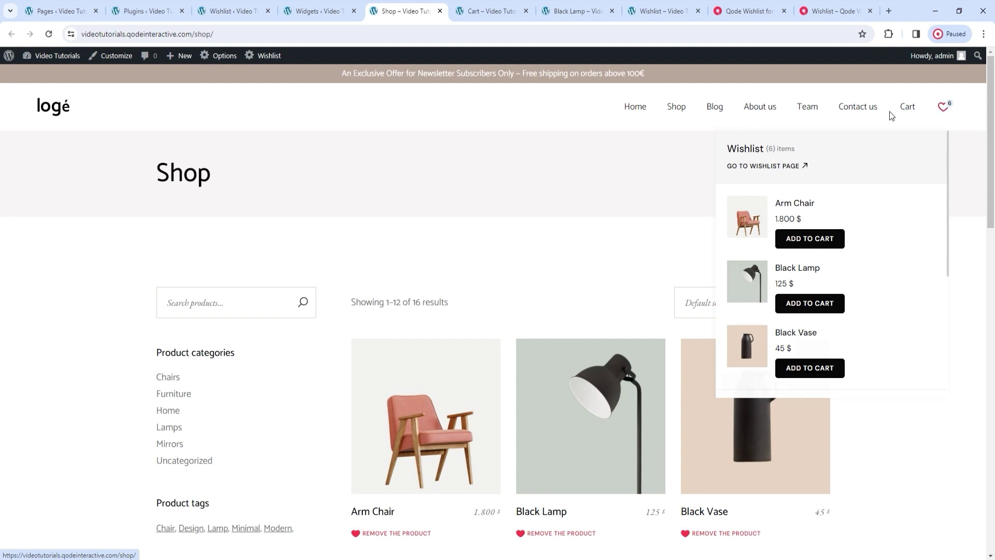
Clear the DropDown Area width in the Wishlist Dropdown settings and save the changes.
click(233, 11)
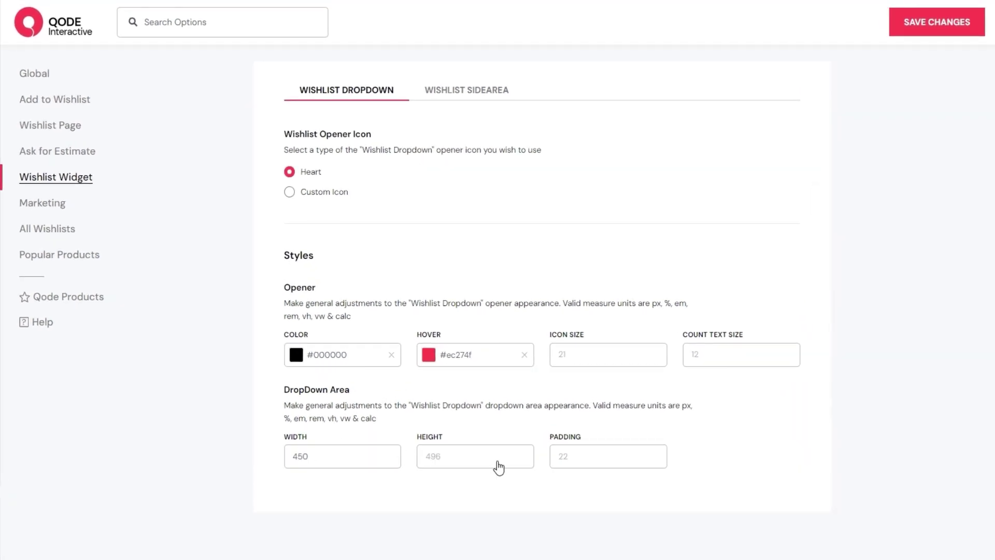
double_click(365, 458)
key(BackSpace)
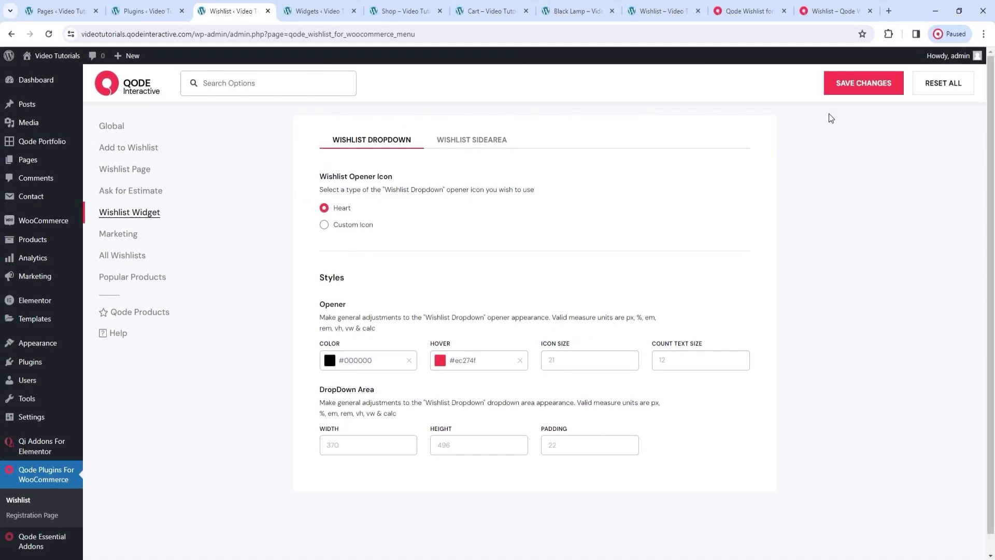
click(838, 86)
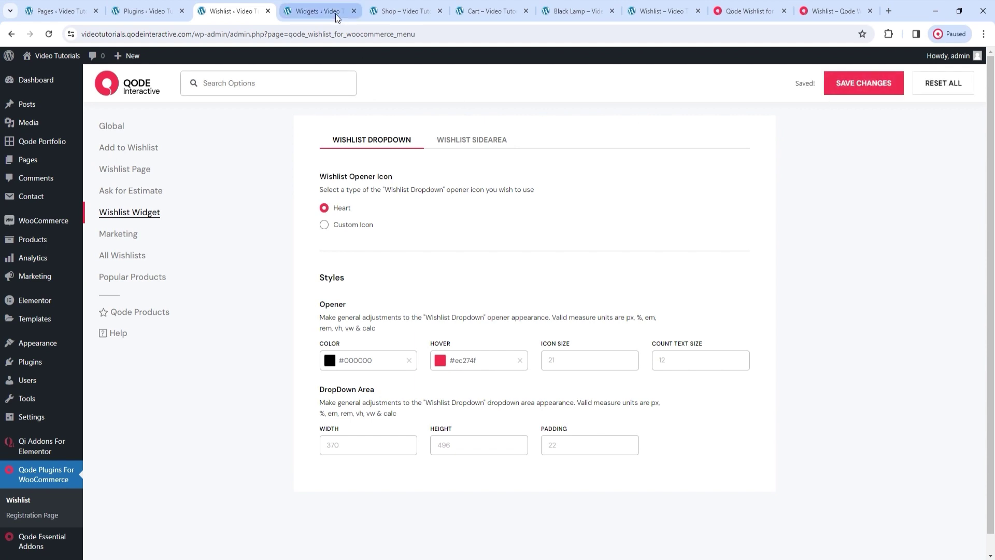
Reload the Shop page and examine the header's wishlist dropdown with the default width.
click(407, 3)
click(49, 34)
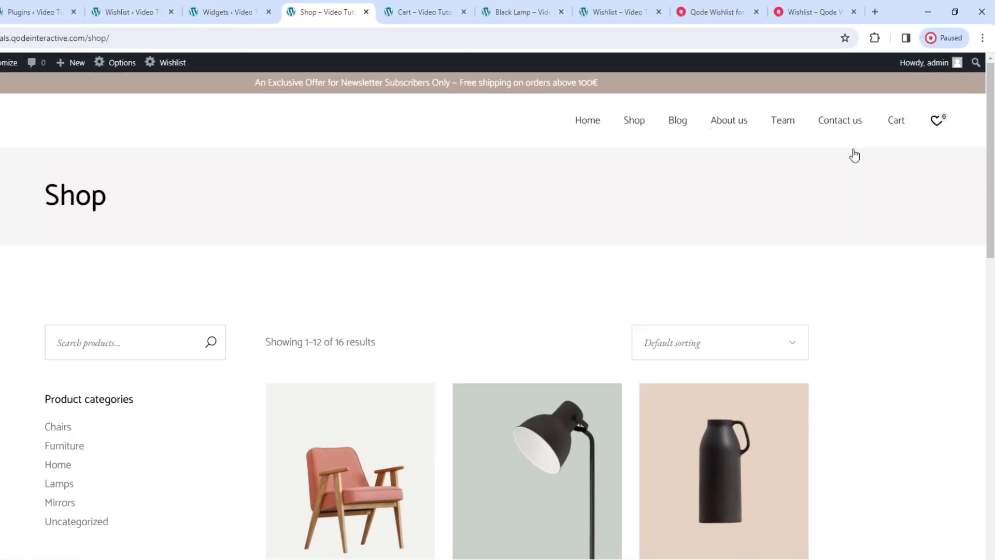
mouse_move(942, 124)
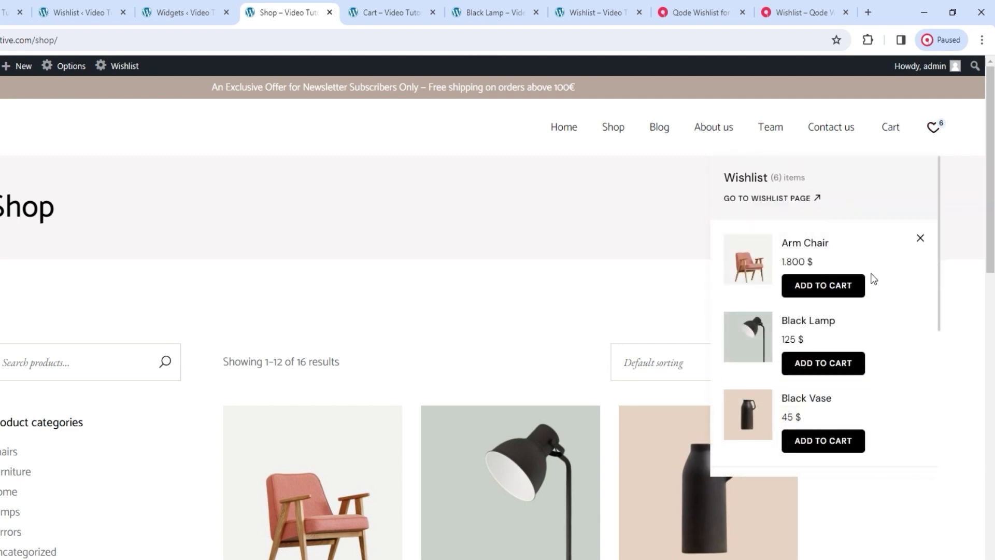
scroll(884, 301, down, 5)
scroll(887, 301, up, 5)
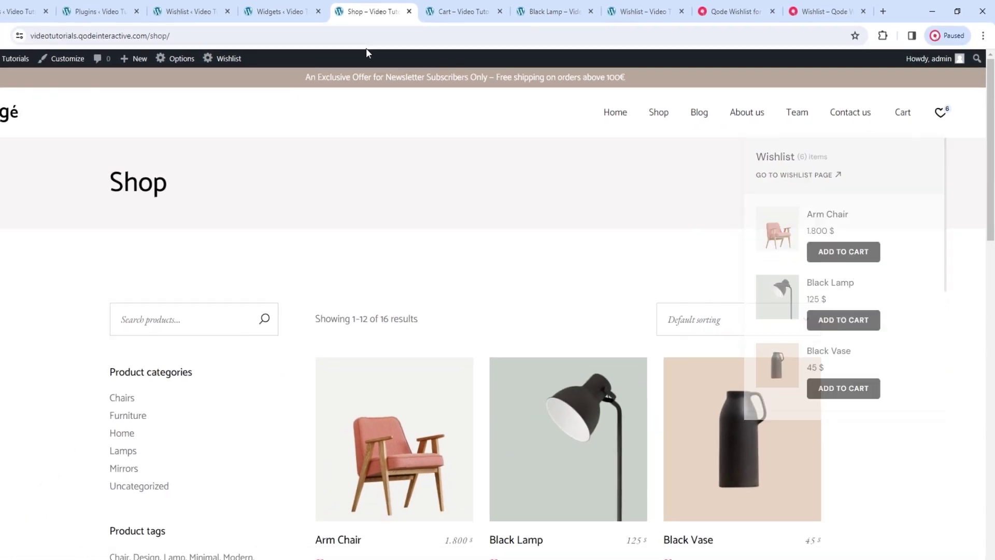
View the plugin's Wishlist SideArea settings, and delete the QODE Wishlist DropDown widget from the Header - Widget Area.
click(103, 11)
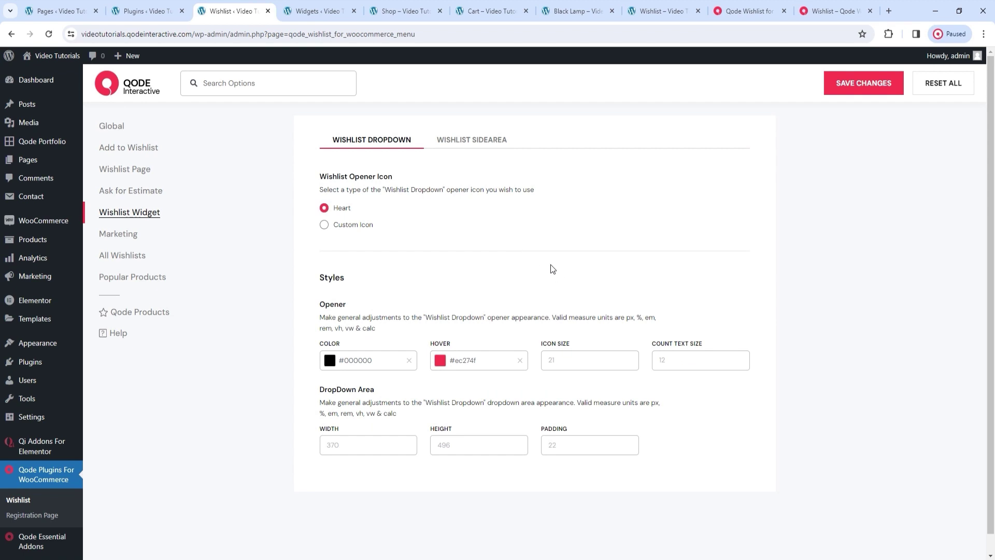
click(471, 139)
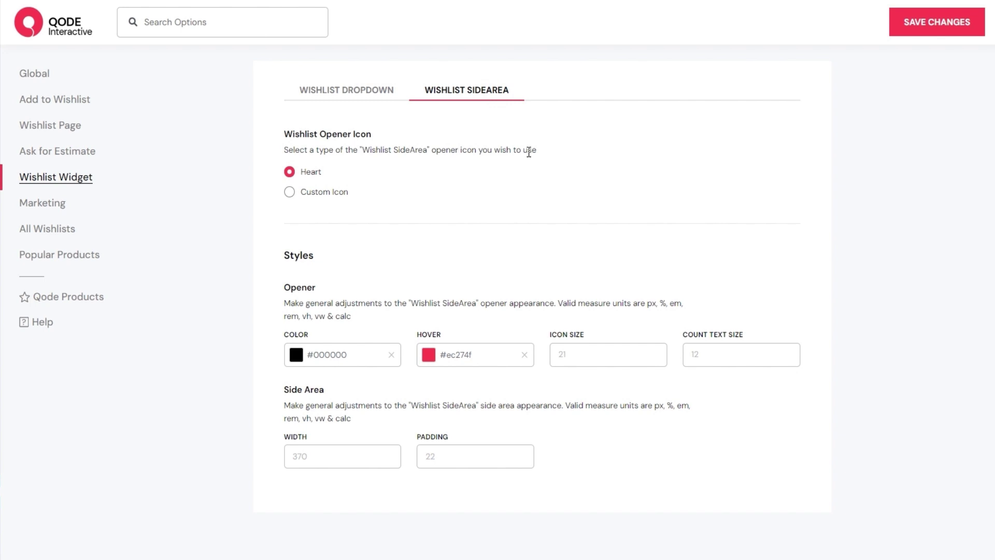
click(317, 10)
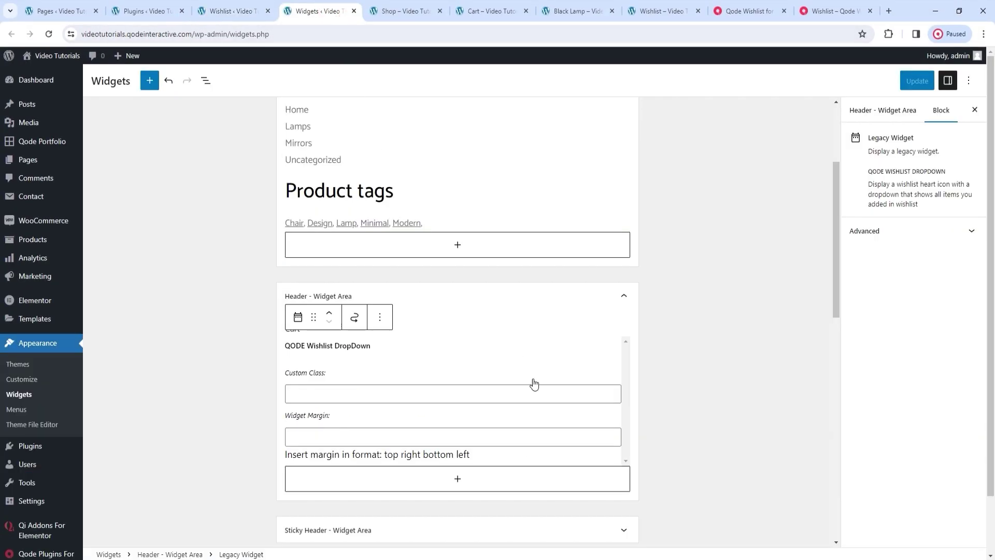
scroll(534, 383, down, 1)
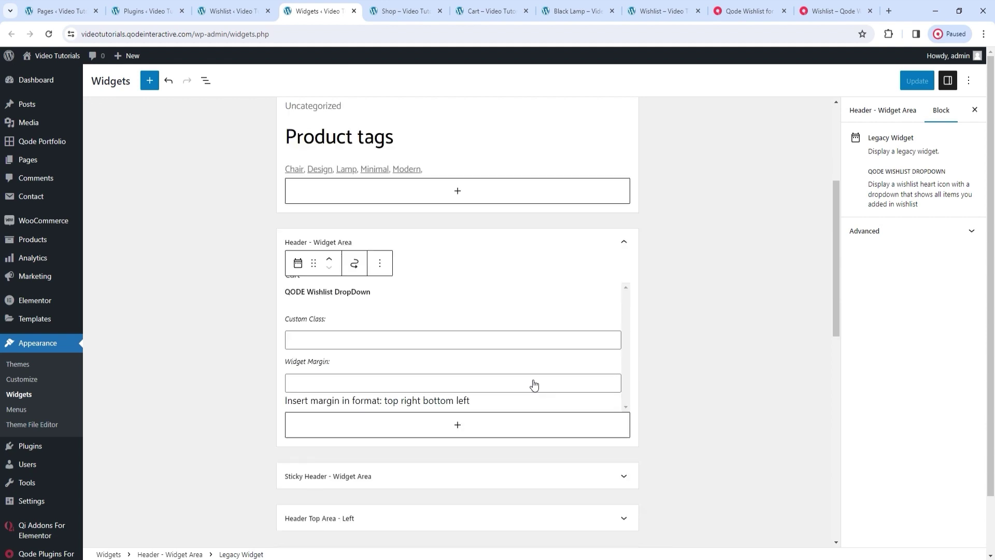
click(380, 263)
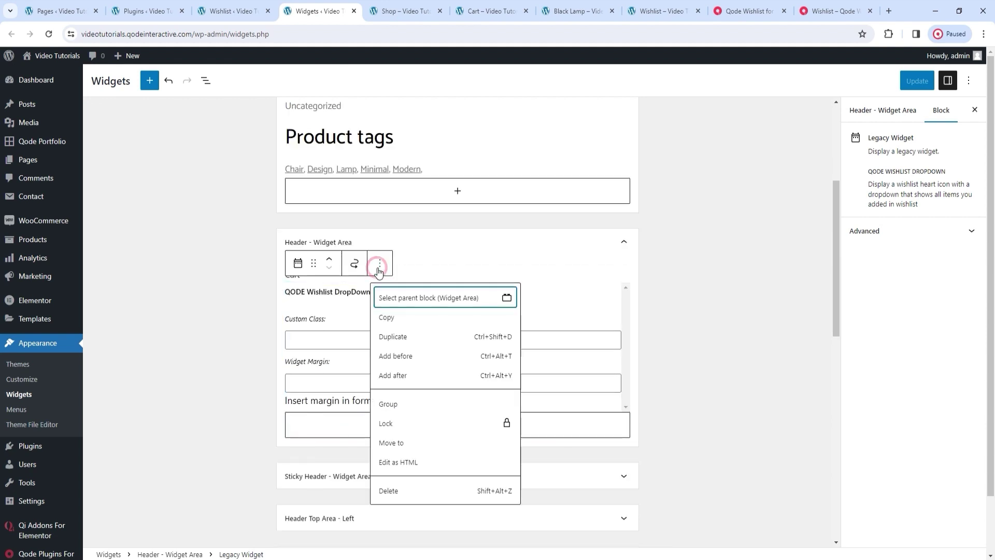
click(442, 491)
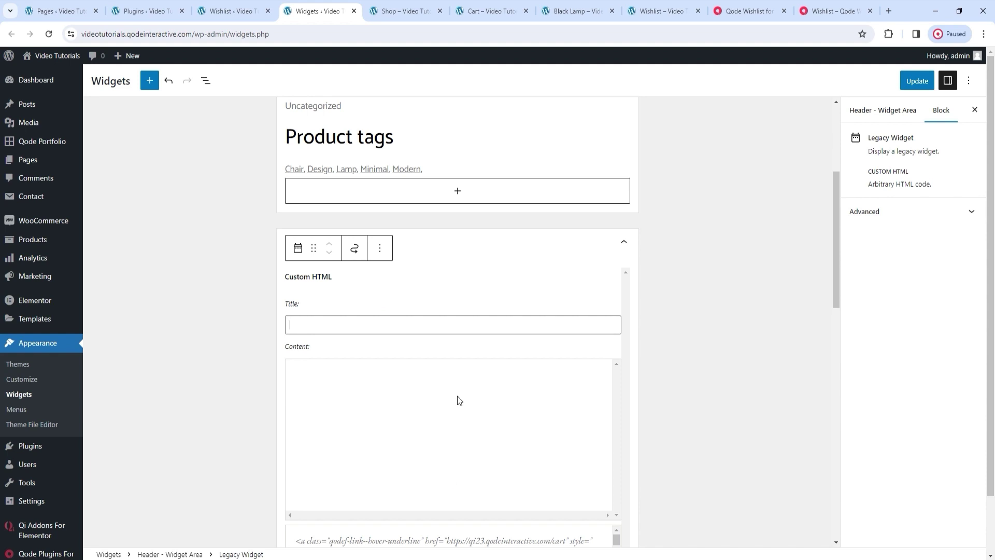
Add the QODE Wishlist SideArea widget to the Header - Widget Area below the Custom HTML widget and update the widgets.
scroll(452, 416, down, 2)
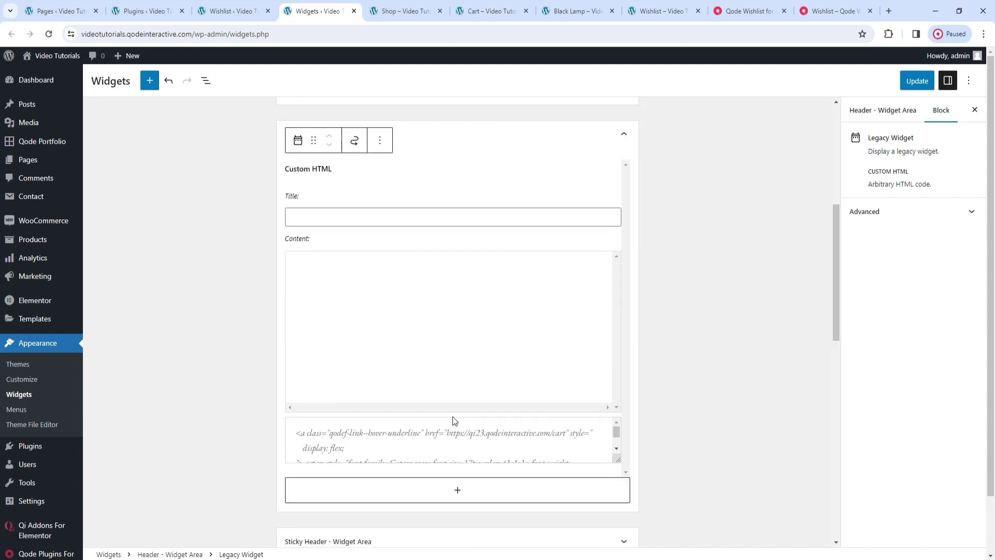
click(442, 492)
text(wish)
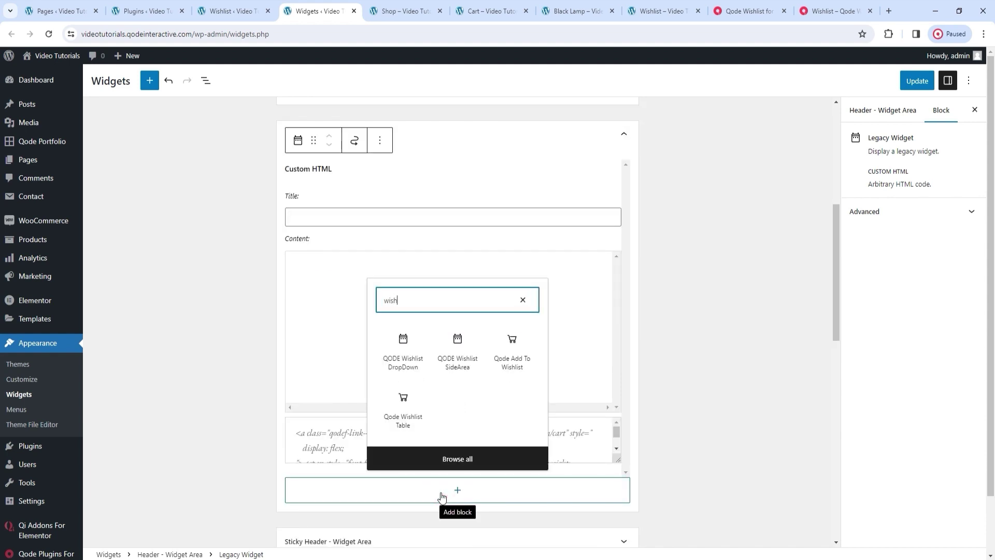
click(460, 363)
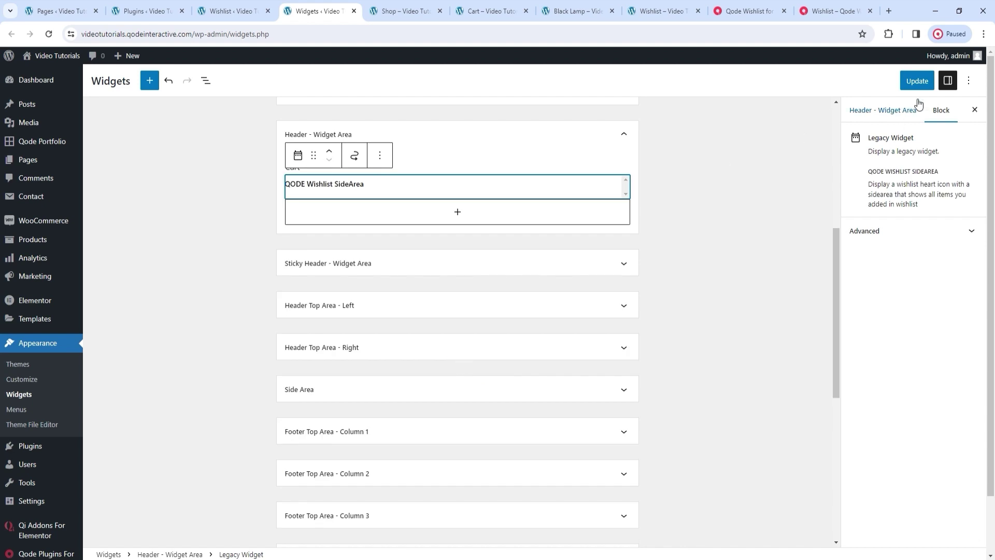
click(921, 82)
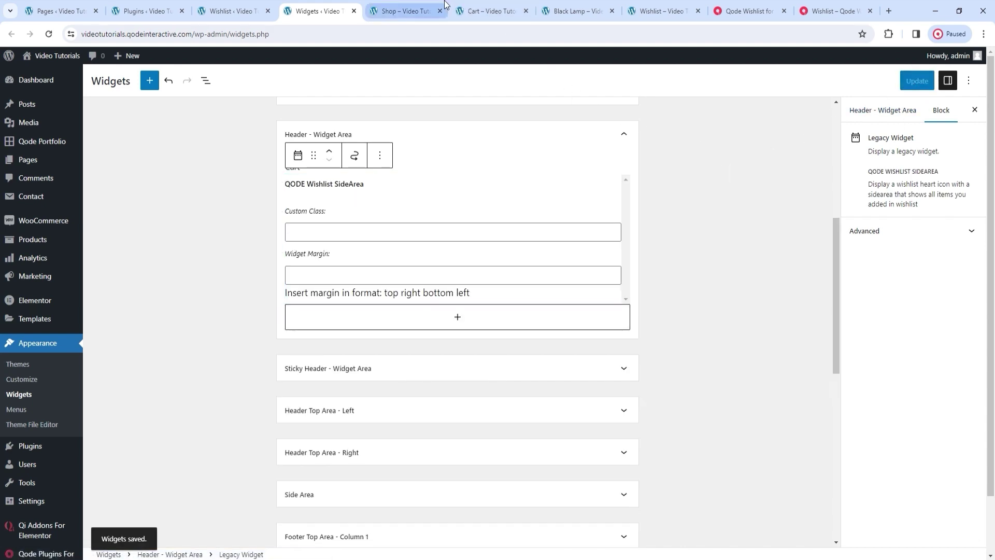
Reload the Shop page and examine the wishlist side area opened from the header's heart icon.
click(415, 11)
click(48, 33)
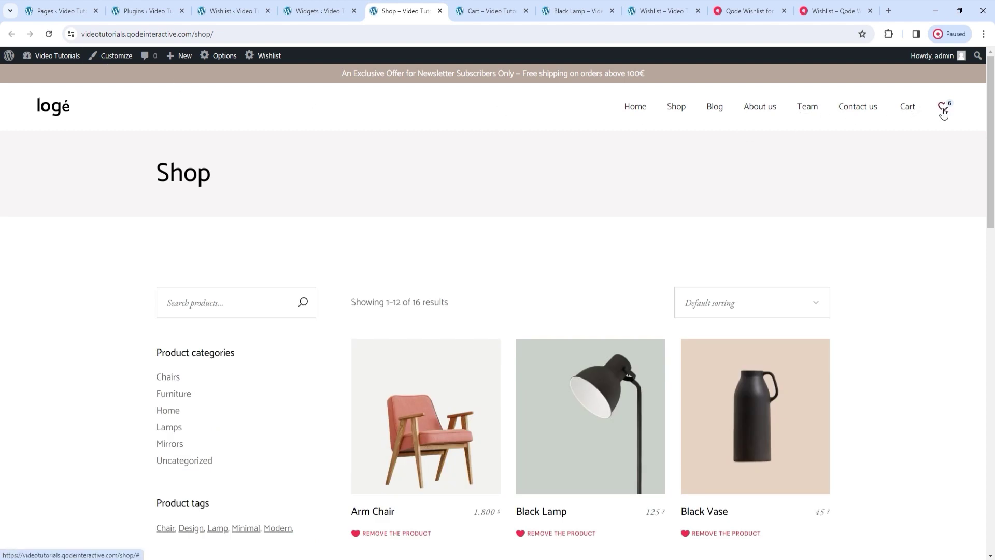
click(943, 108)
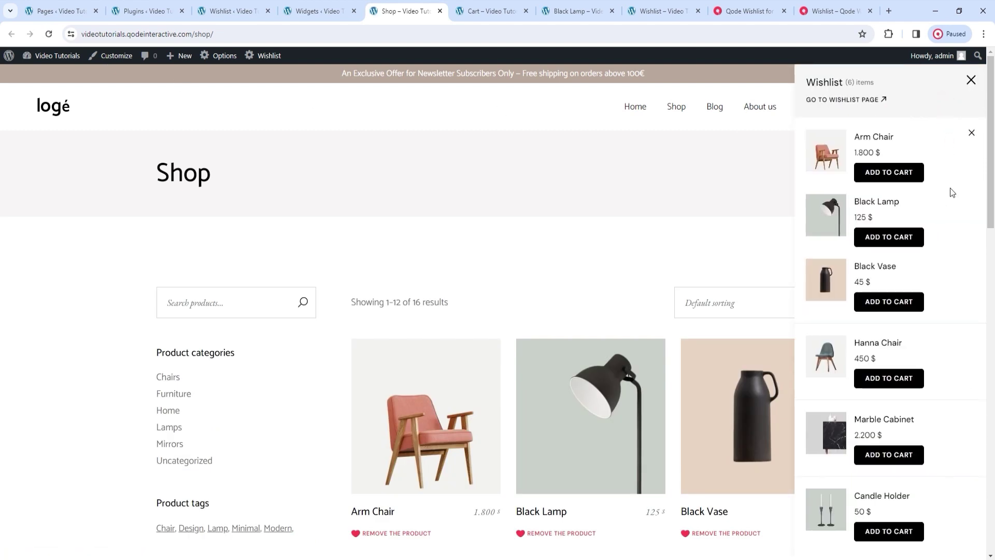
scroll(955, 262, down, 1)
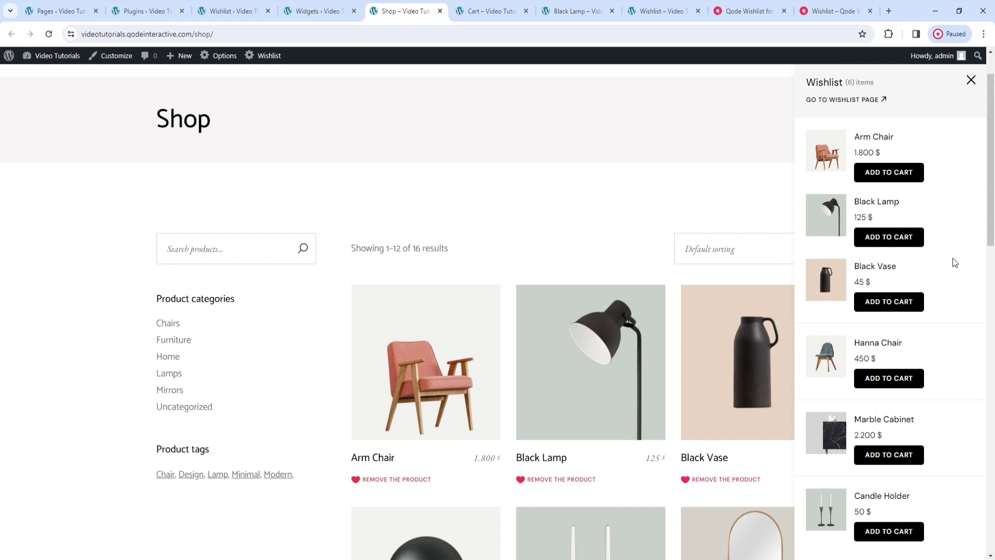
scroll(955, 261, up, 1)
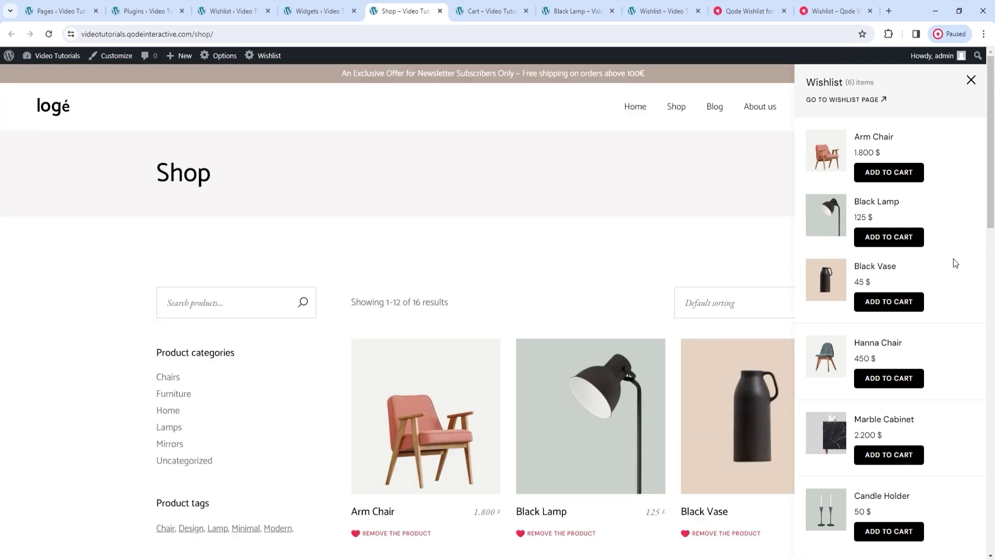
click(972, 80)
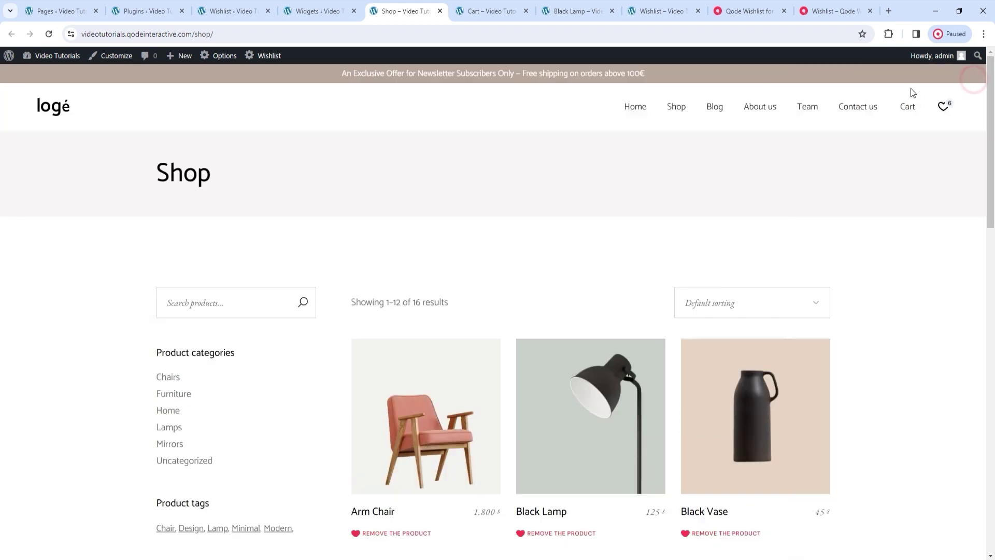
Close the Widgets page, set the Side Area width to 500 in the plugin's Wishlist SideArea settings, and save the changes.
click(317, 11)
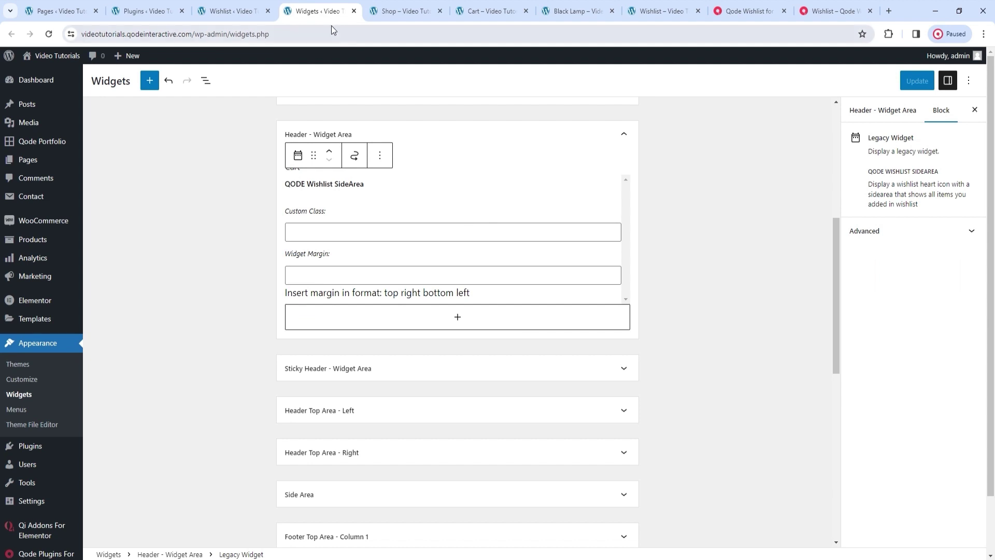
click(354, 11)
click(234, 11)
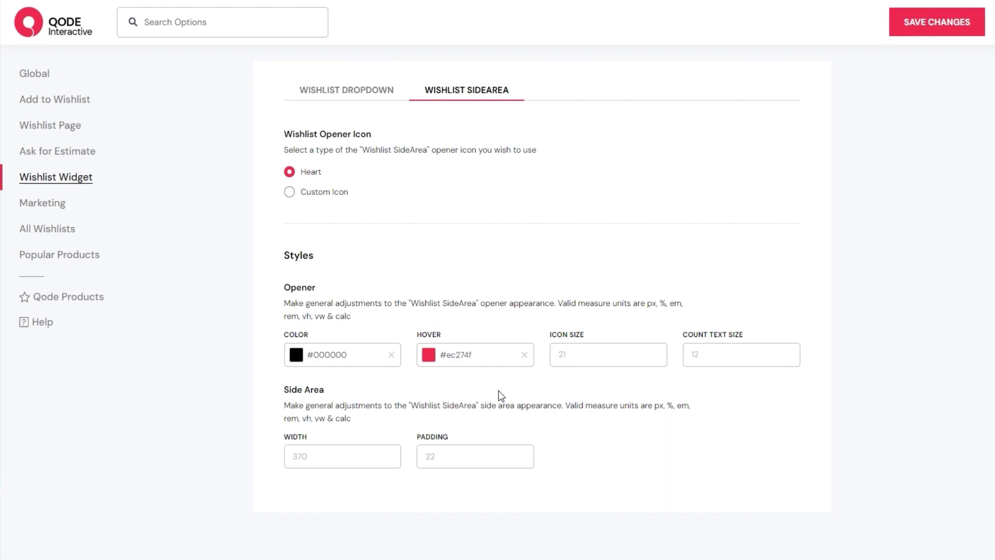
click(330, 461)
text(500)
click(938, 22)
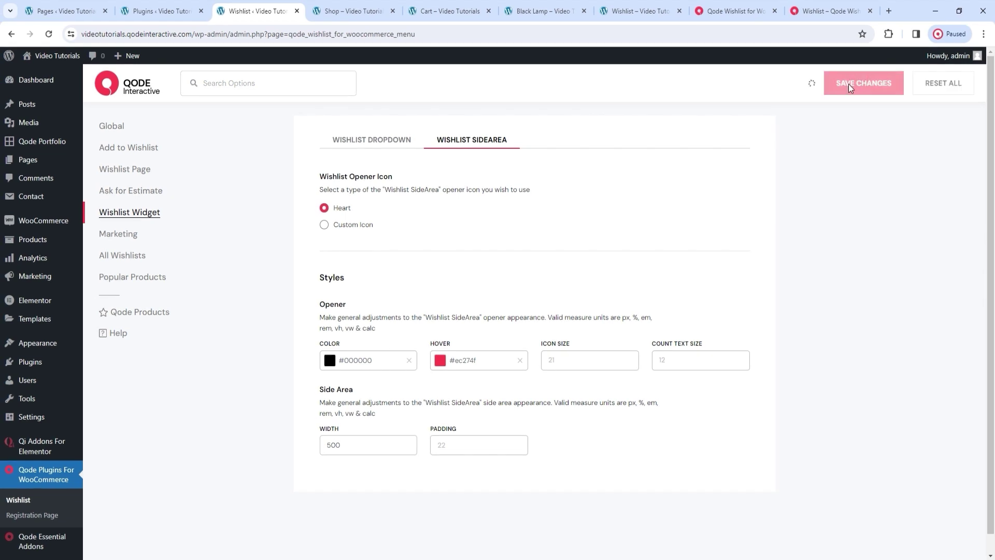
Reload the Shop page and examine the header's wishlist side area with the new width.
click(322, 8)
click(53, 36)
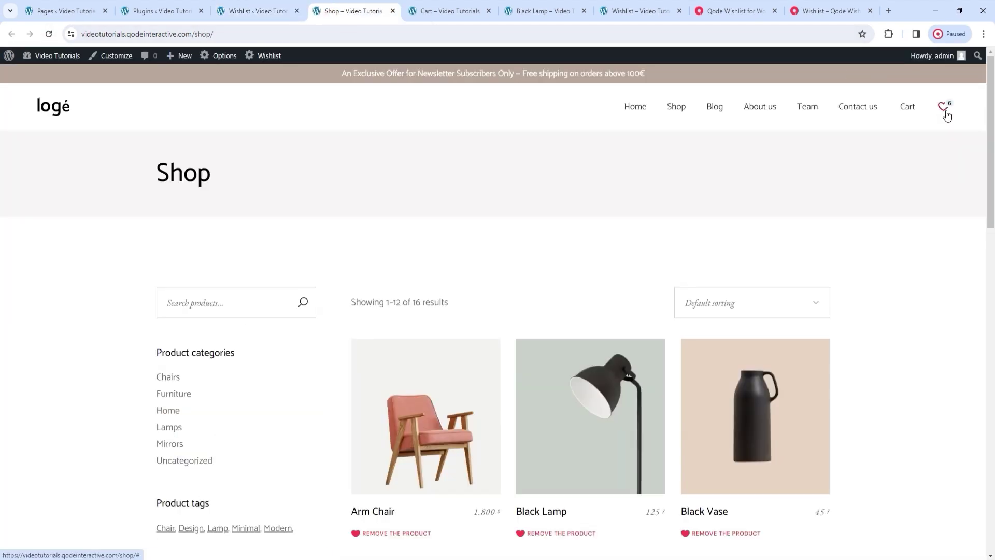
click(945, 107)
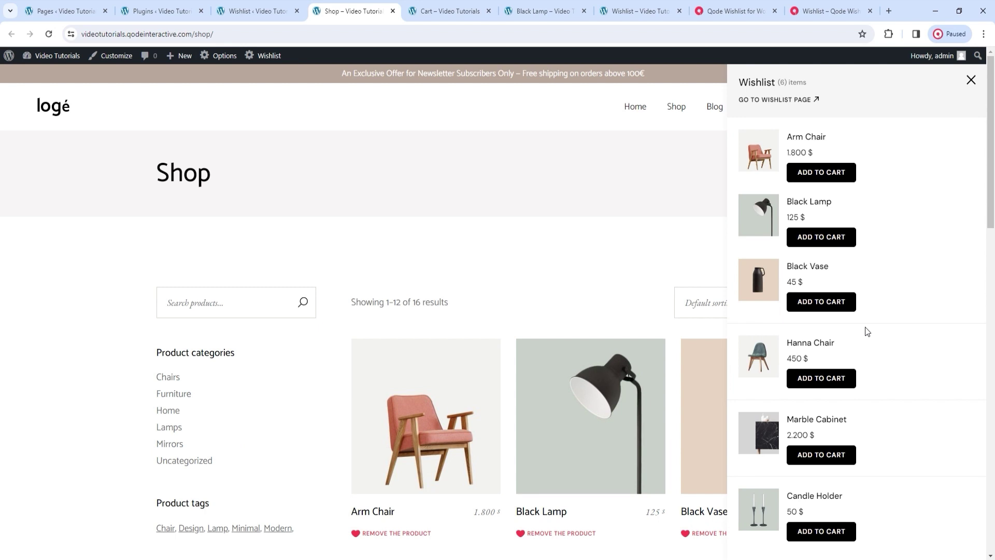
click(971, 80)
View the Promotional Email options in the plugin's Marketing settings, and enable the "Back in Stock" email.
click(288, 7)
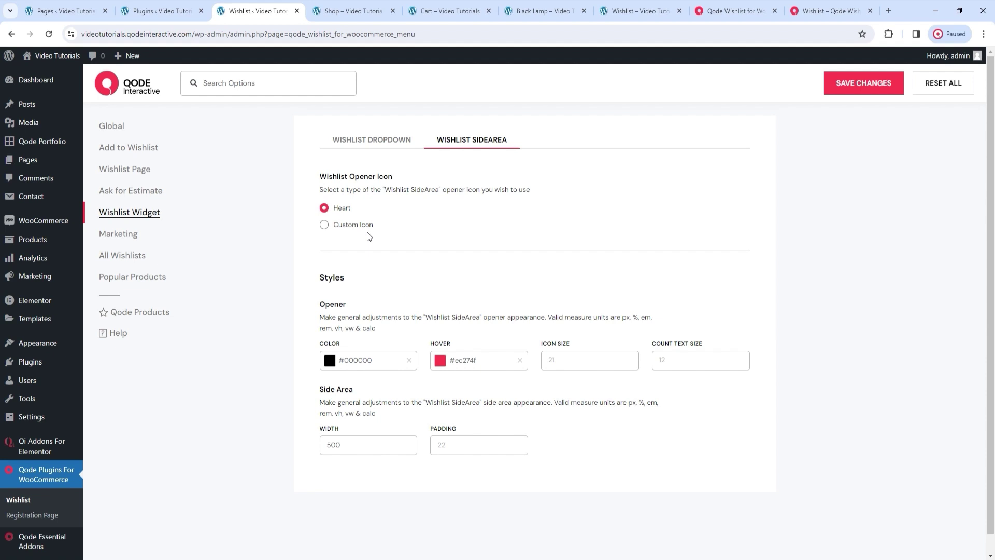
click(120, 236)
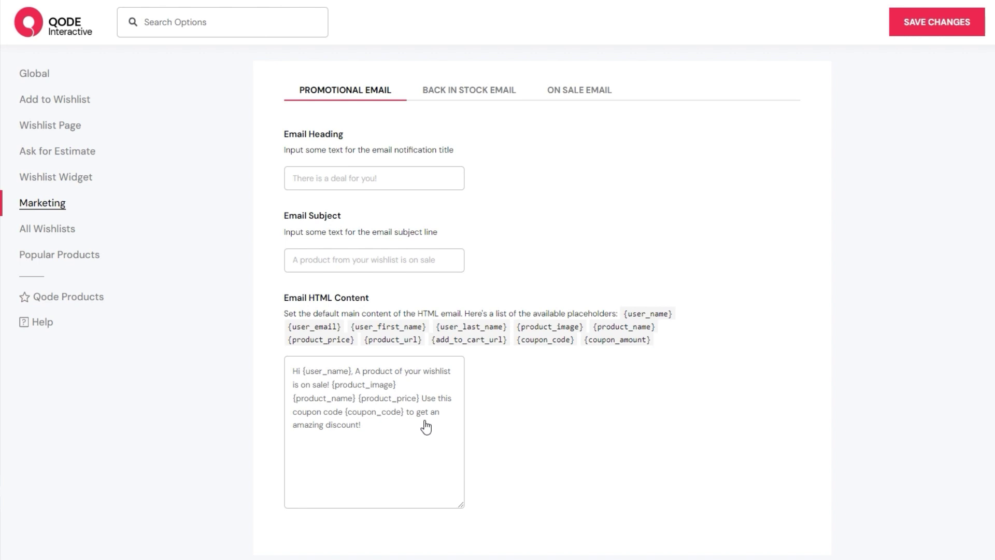
click(451, 102)
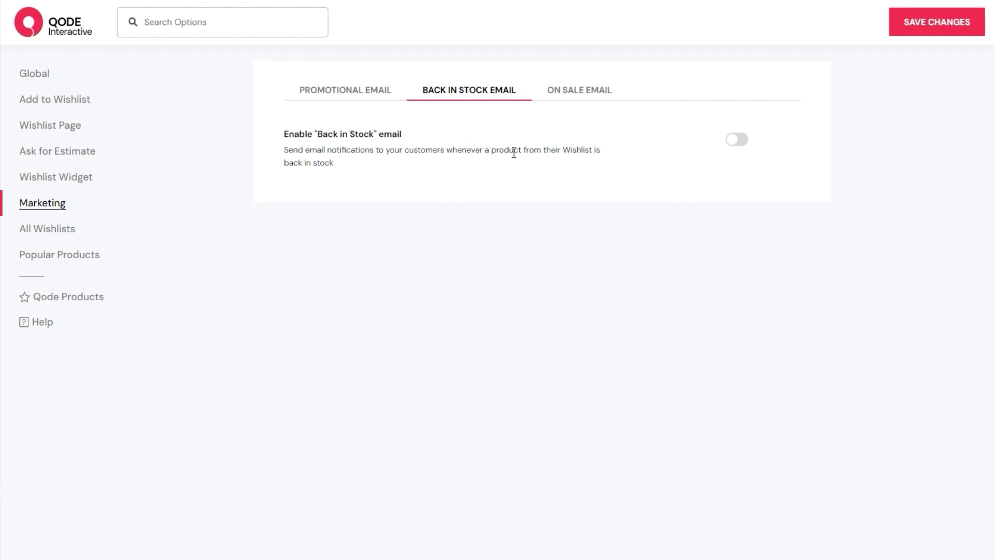
click(735, 139)
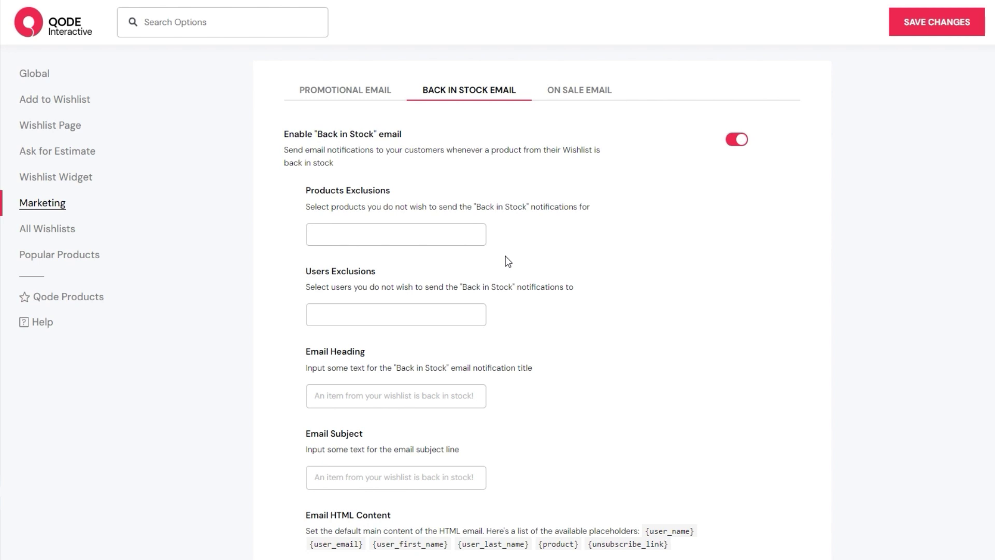
Examine the "Back in Stock" email's product and user exclusion choices, heading, subject and HTML content options.
scroll(567, 246, down, 1)
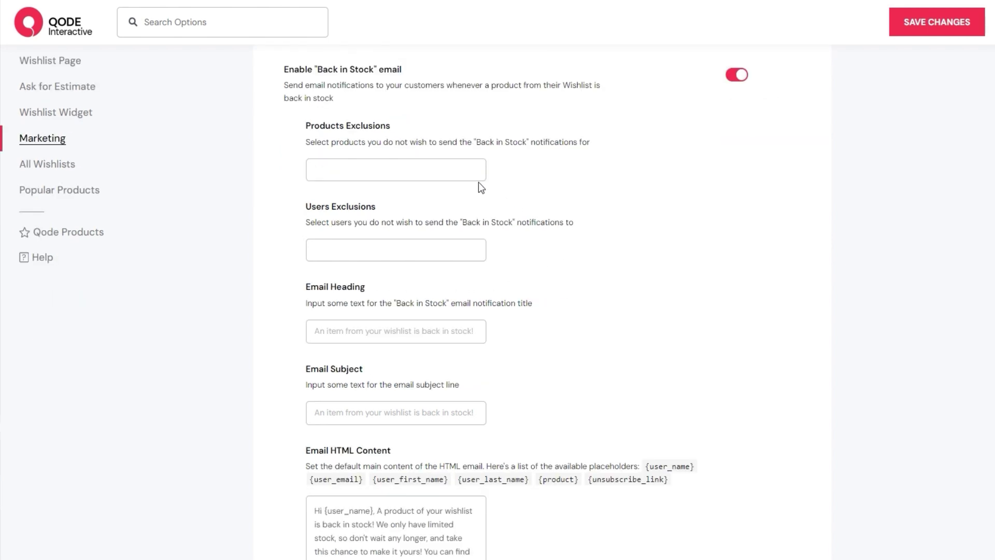
click(452, 168)
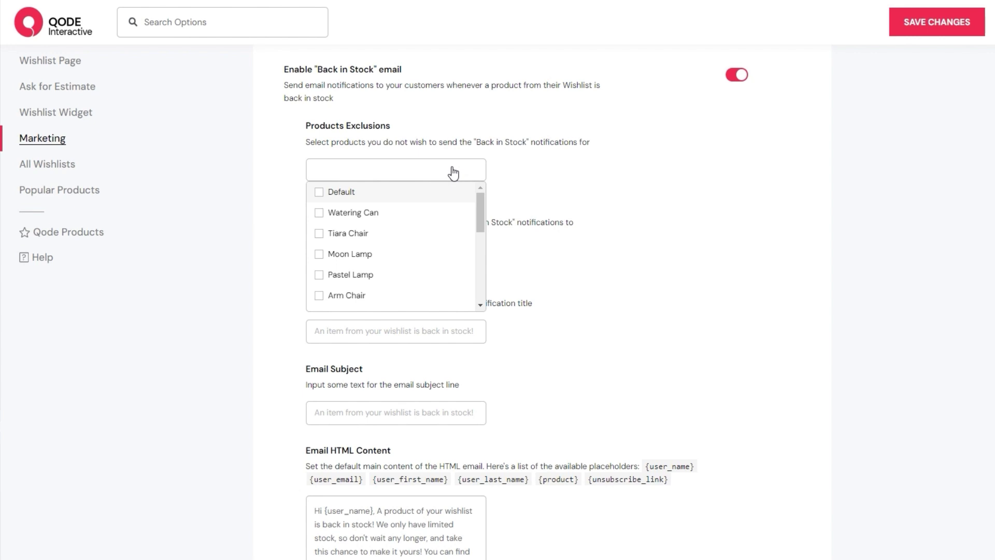
scroll(430, 226, down, 3)
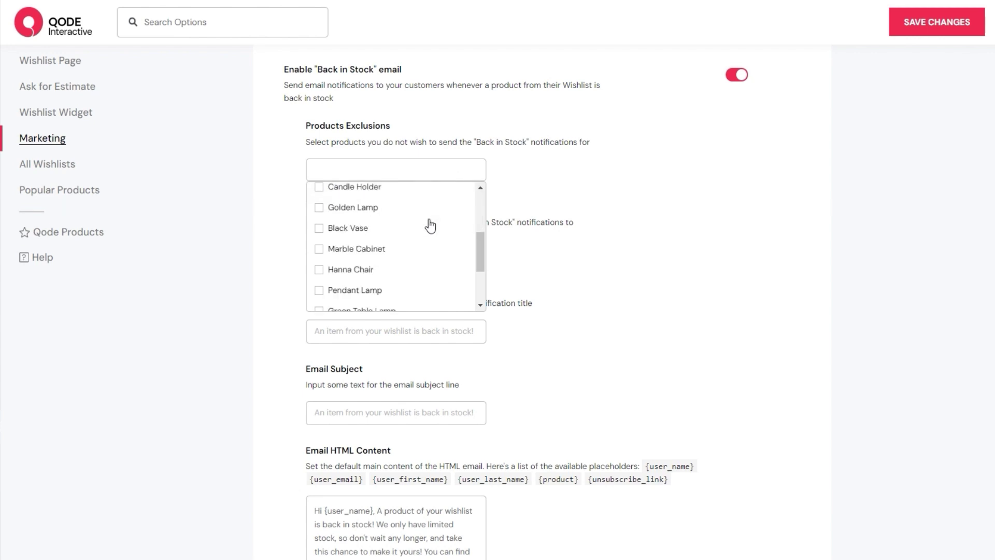
scroll(430, 226, up, 3)
click(422, 165)
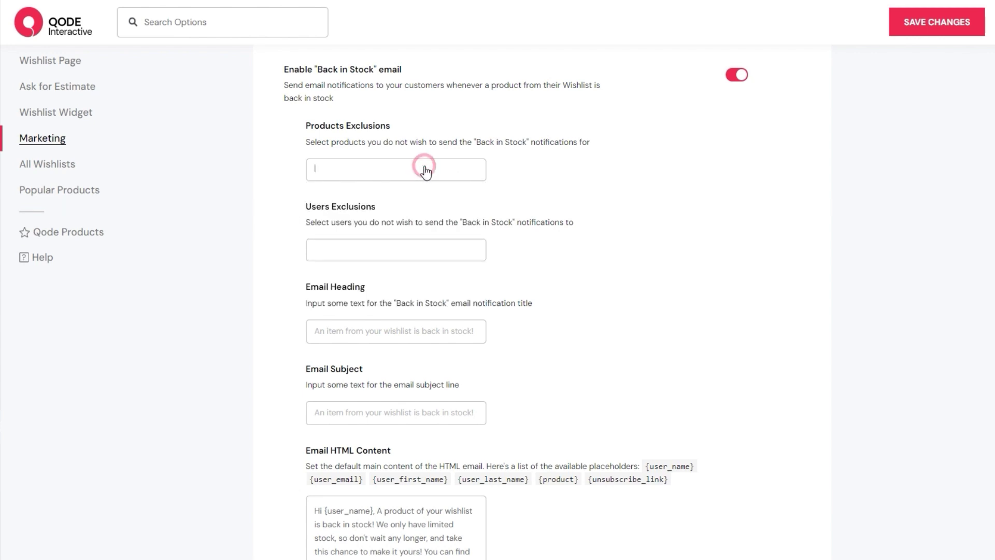
scroll(522, 213, down, 1)
click(449, 186)
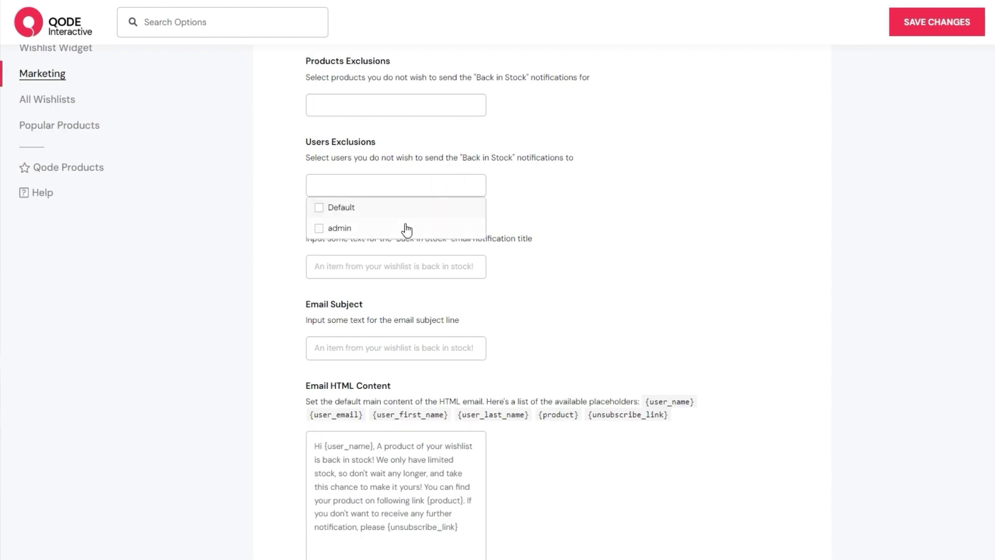
click(423, 190)
scroll(522, 204, down, 1)
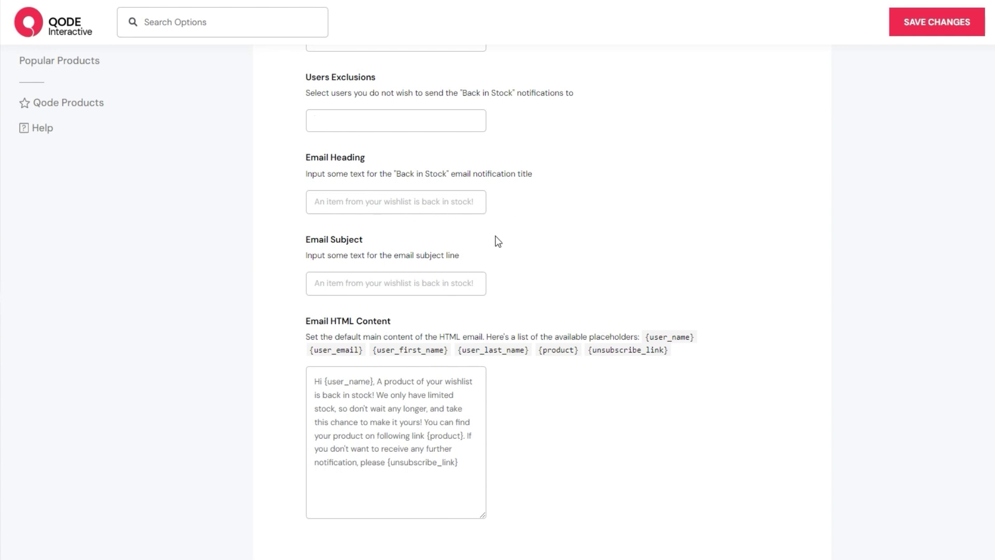
scroll(497, 242, down, 1)
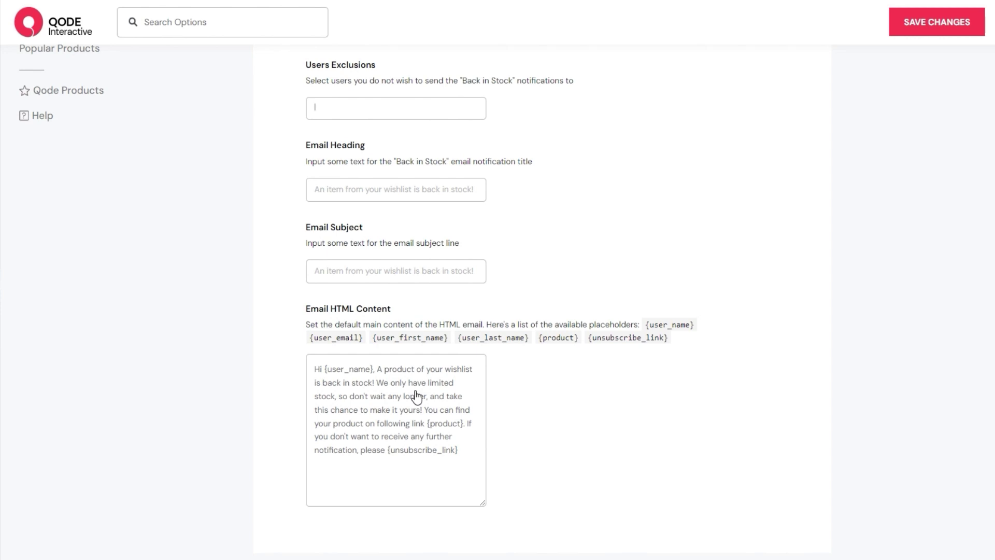
scroll(502, 395, up, 4)
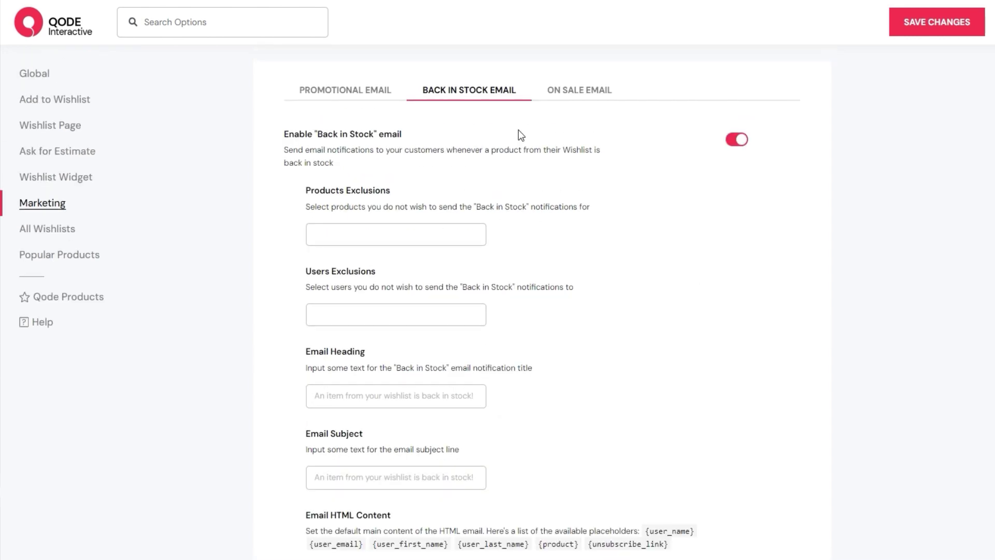
Enable the "On Sale" email in the Marketing settings, and review its product and user exclusions, heading, subject and HTML content options.
click(557, 99)
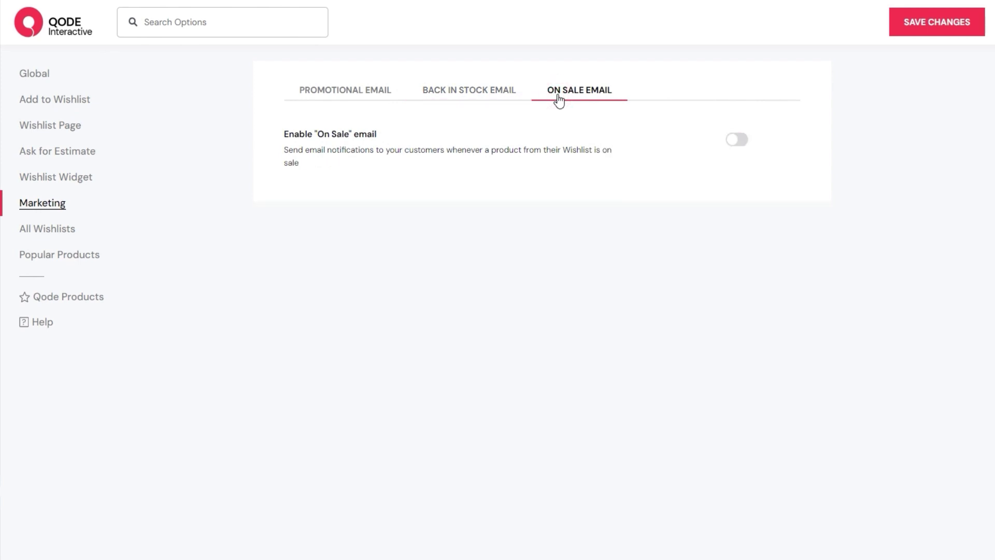
click(738, 142)
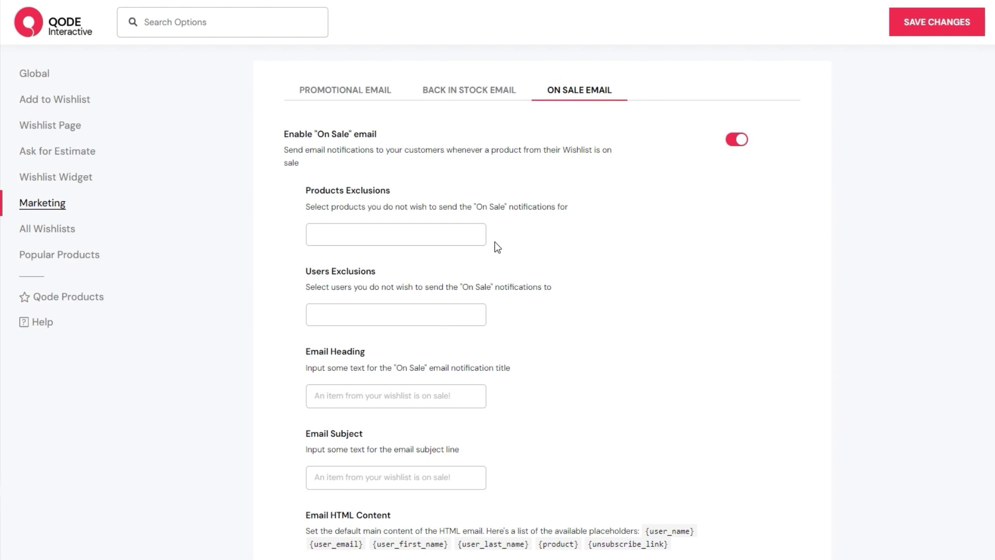
click(441, 239)
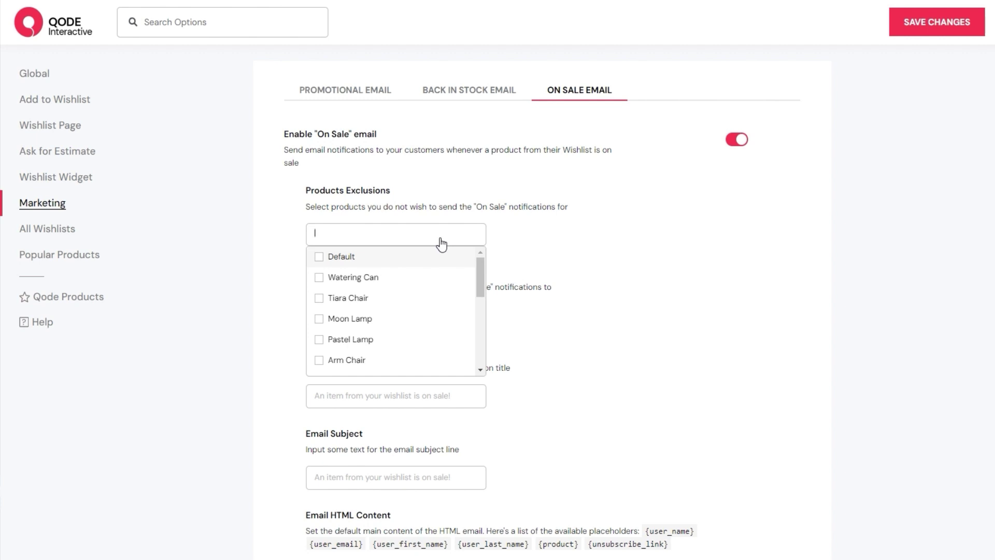
click(441, 236)
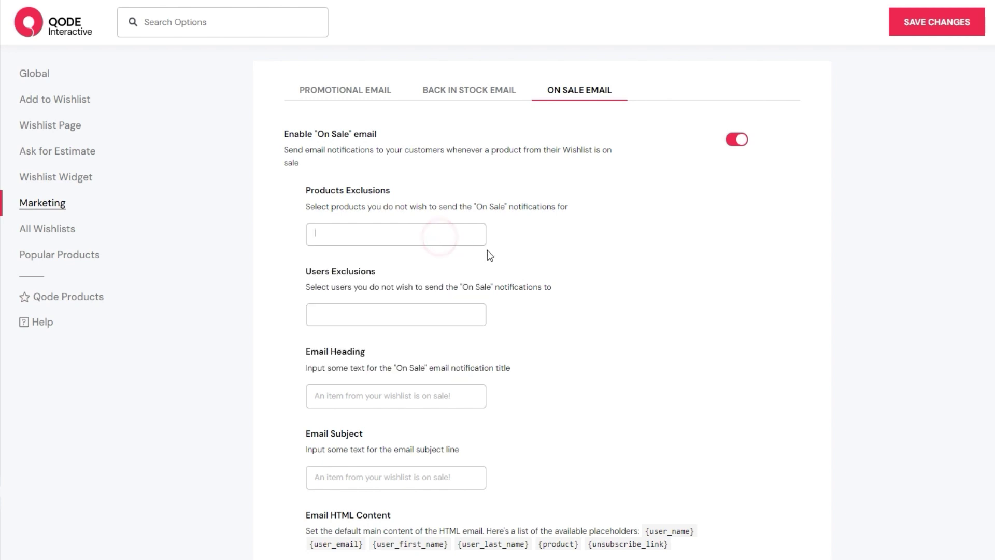
scroll(528, 264, down, 1)
click(444, 259)
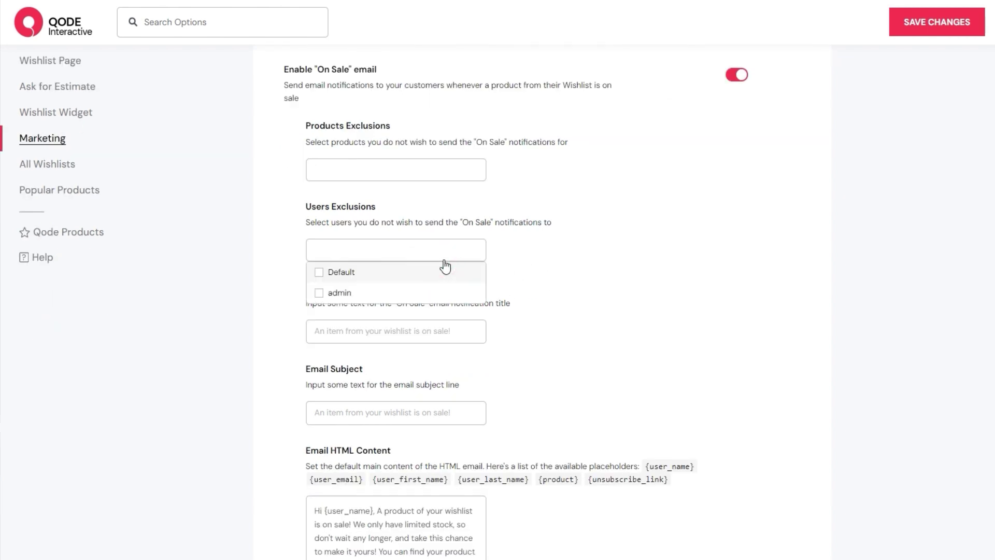
click(506, 278)
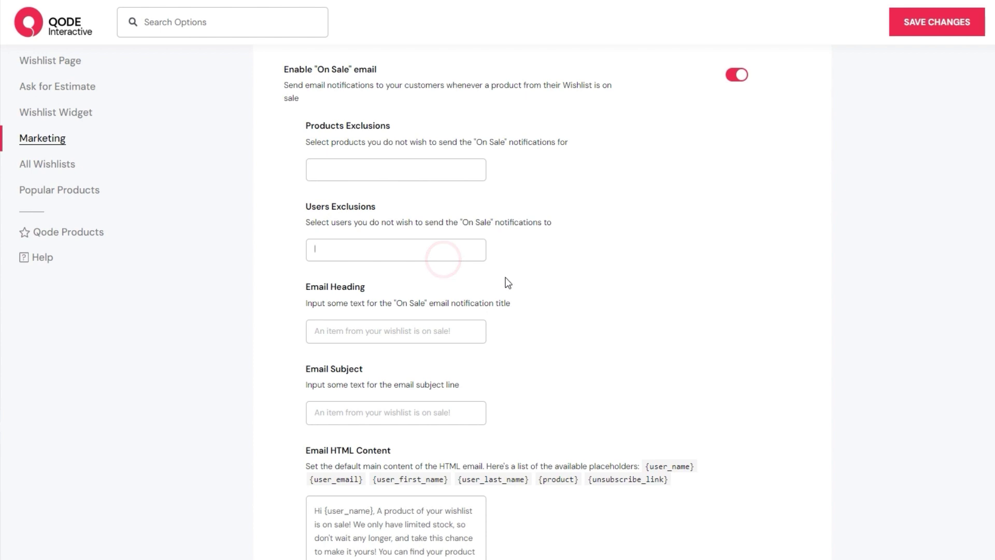
scroll(513, 282, down, 1)
scroll(513, 283, down, 1)
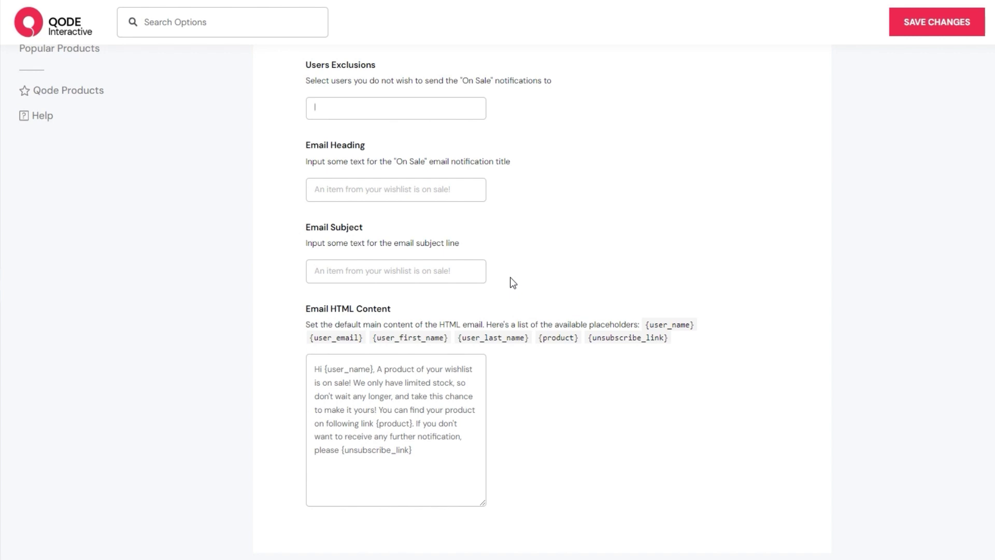
scroll(512, 283, up, 3)
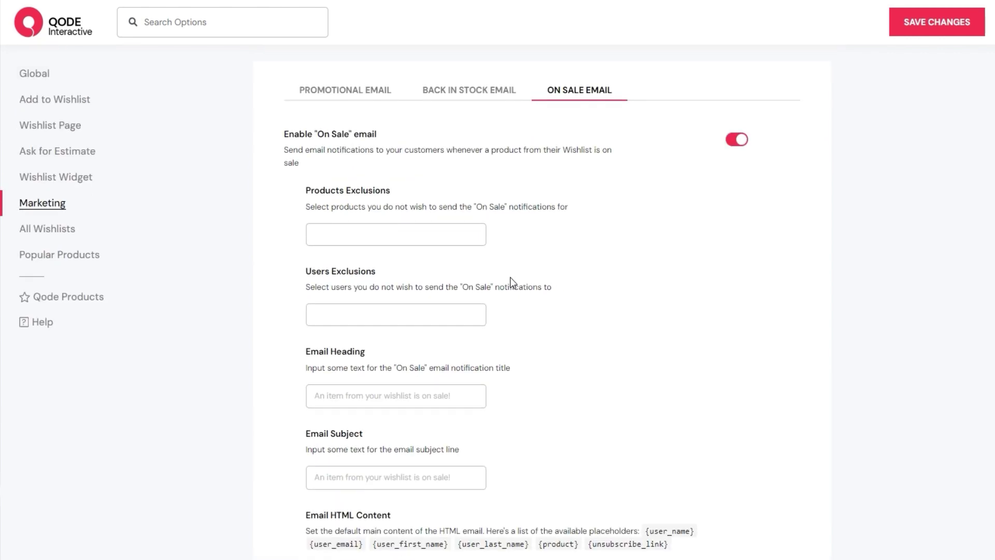
Open the plugin's All Wishlists overview.
click(66, 238)
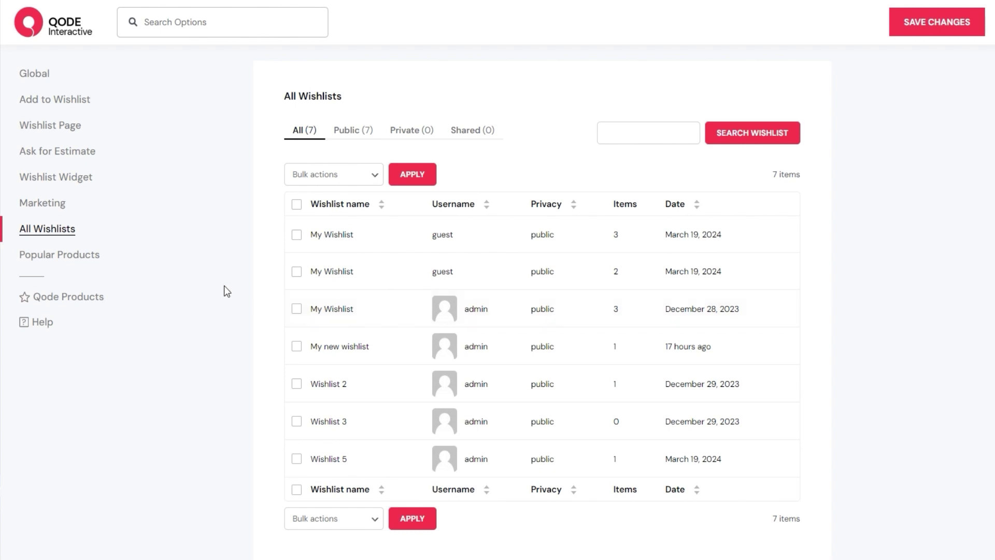
Filter the overview to public wishlists, and review the bulk actions offered for all listed wishlists without applying any.
click(349, 136)
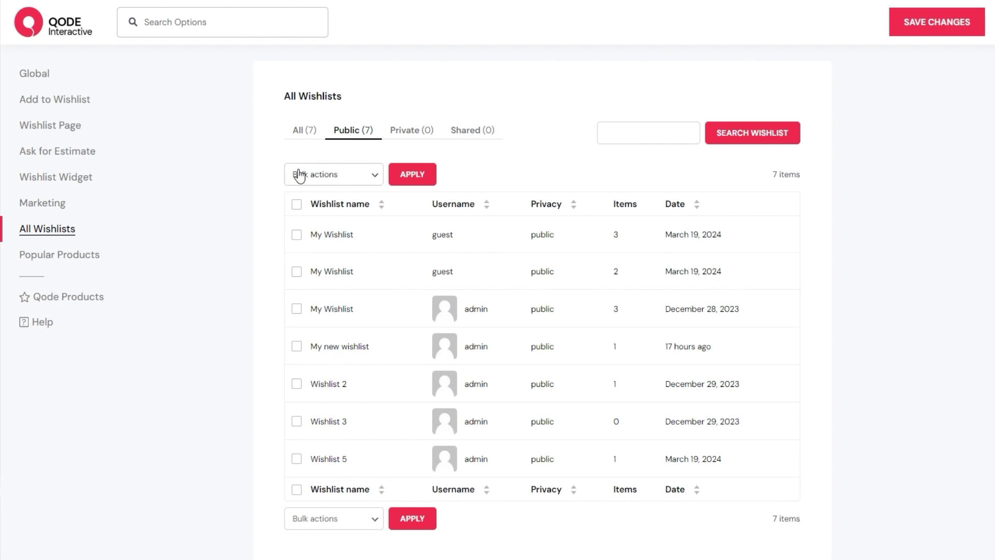
click(297, 204)
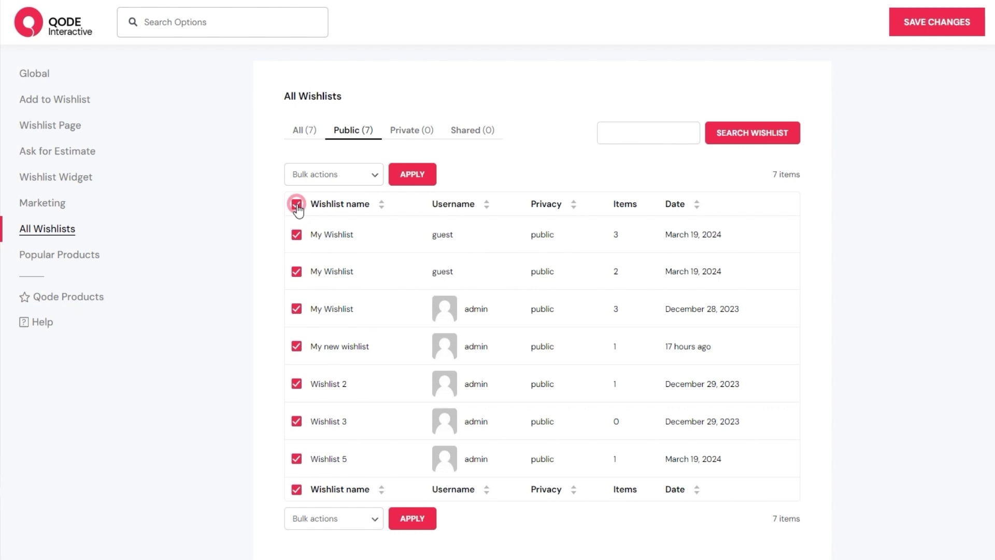
click(317, 178)
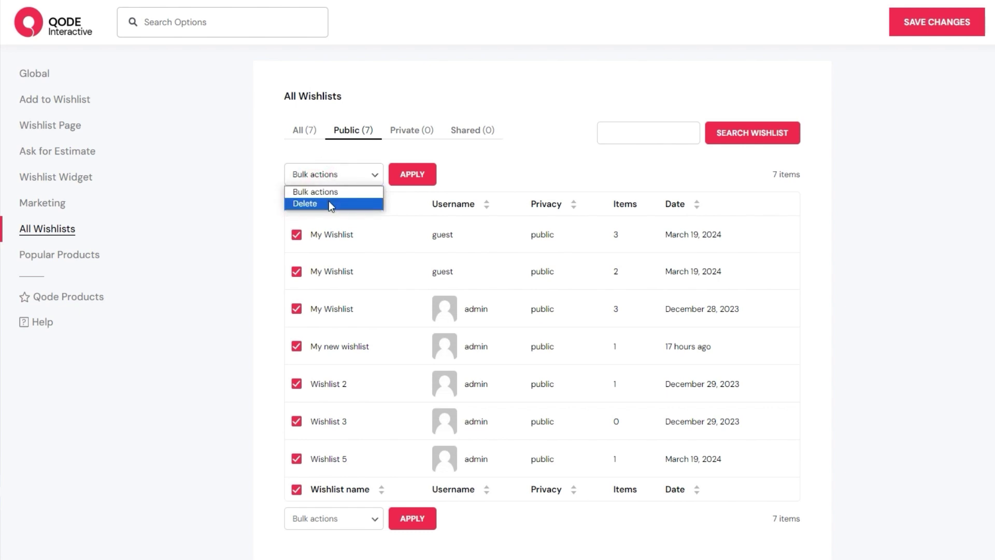
click(314, 192)
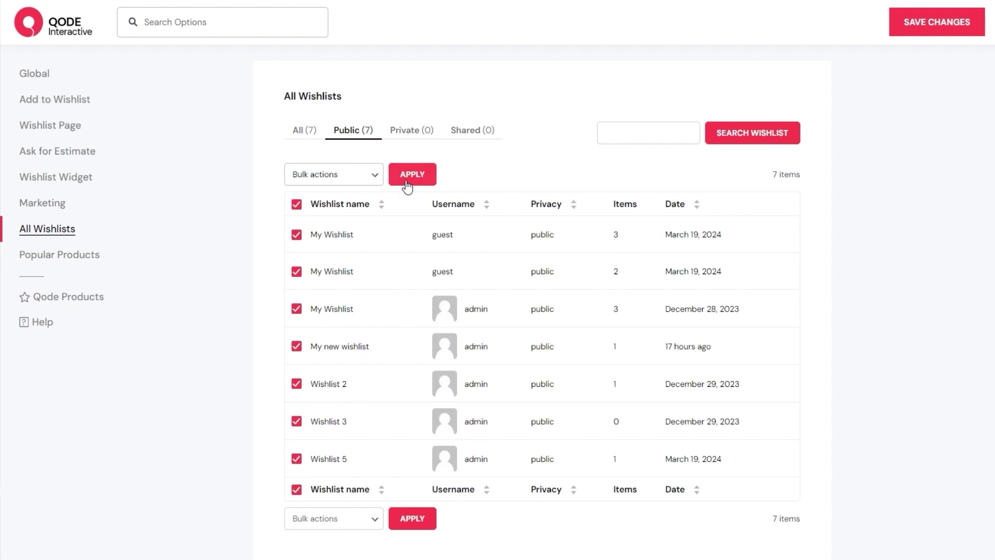
click(295, 204)
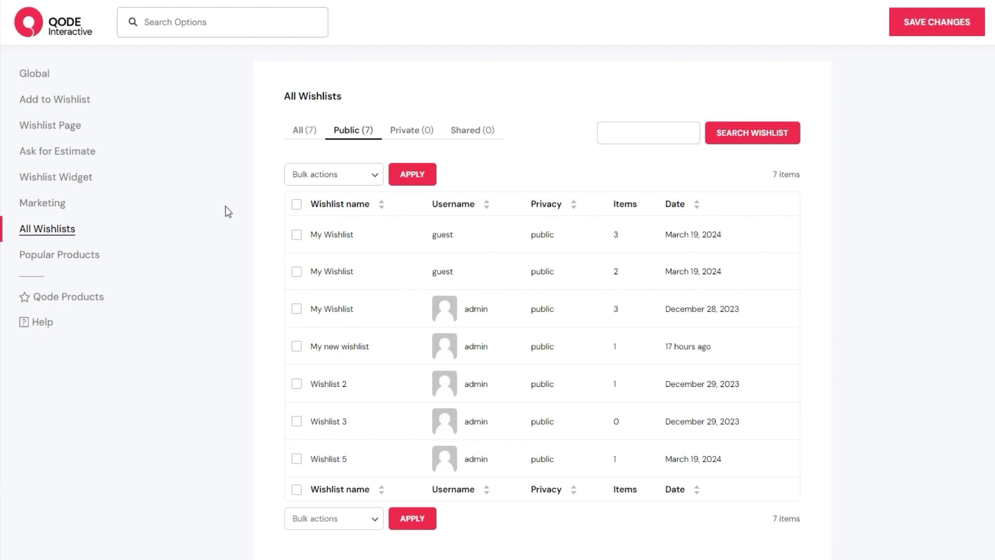
Open the plugin's Popular Products overview.
click(61, 255)
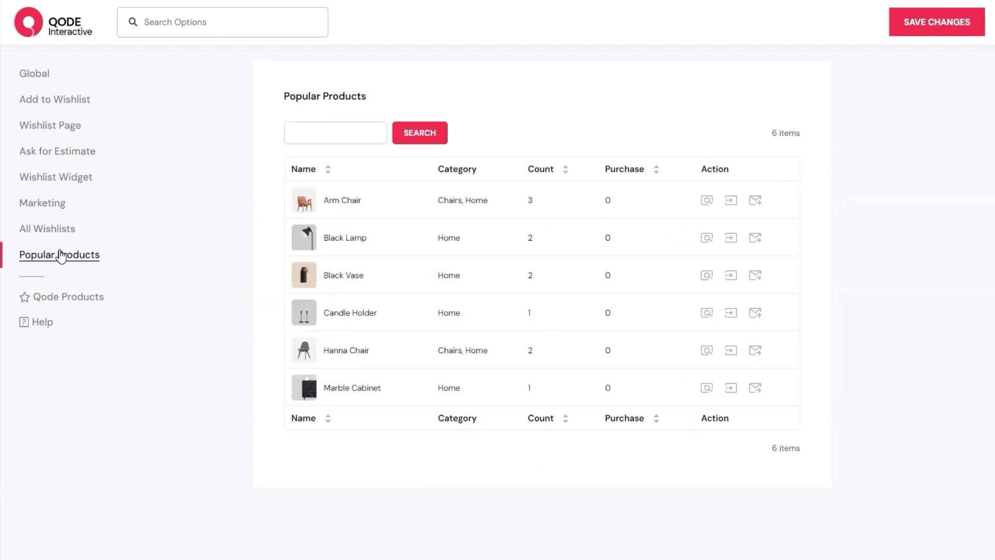